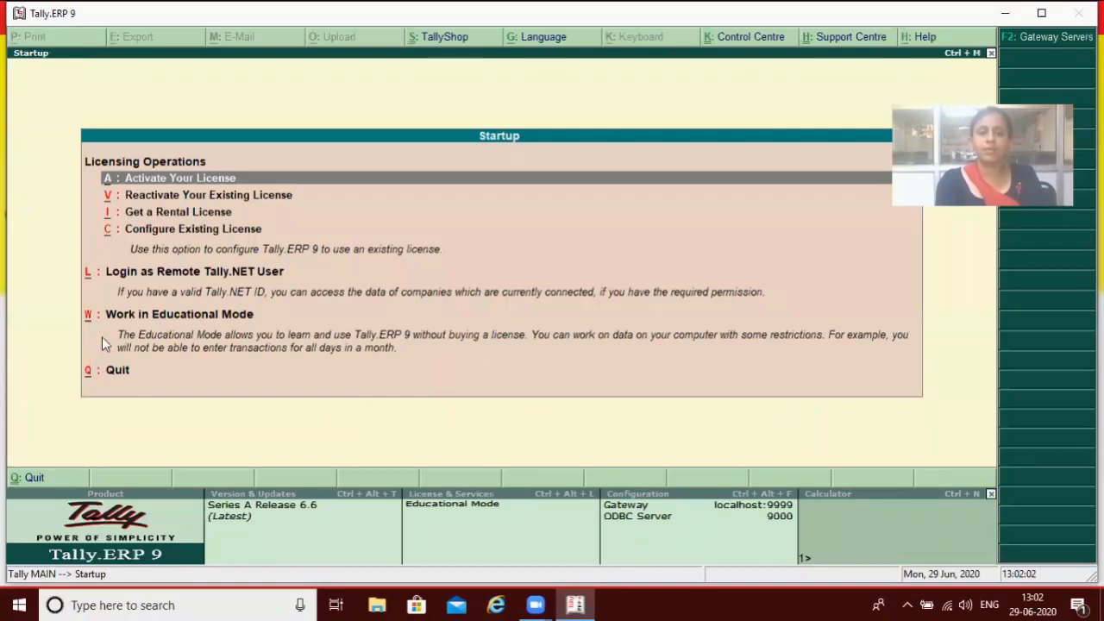
Step: Start working in Educational Mode and skip the login to the existing company
left_click(132, 319)
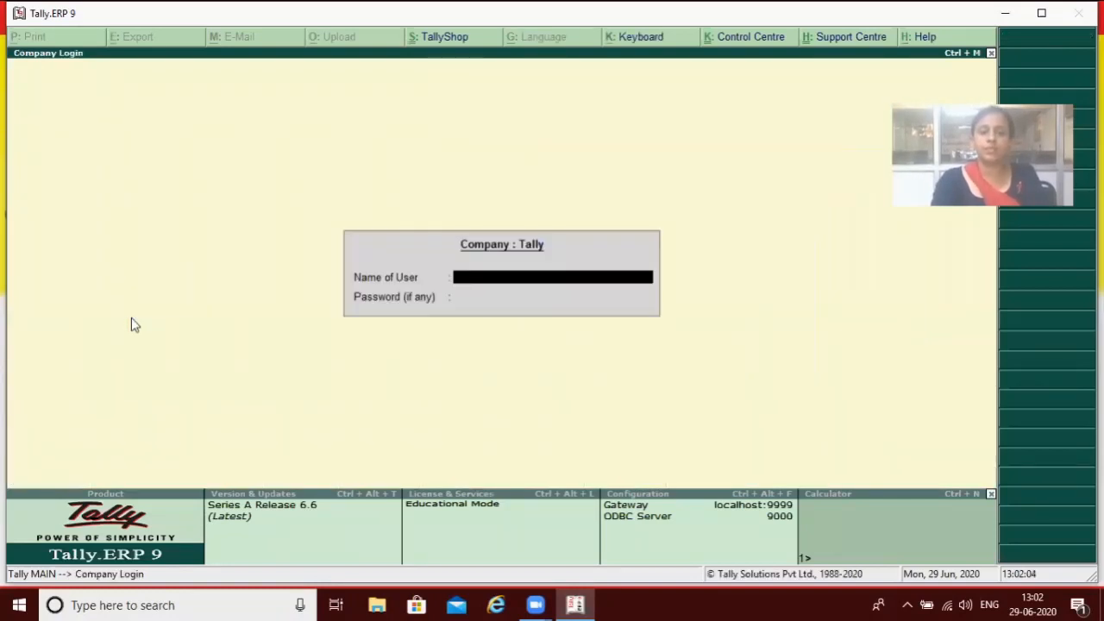
key("Escape")
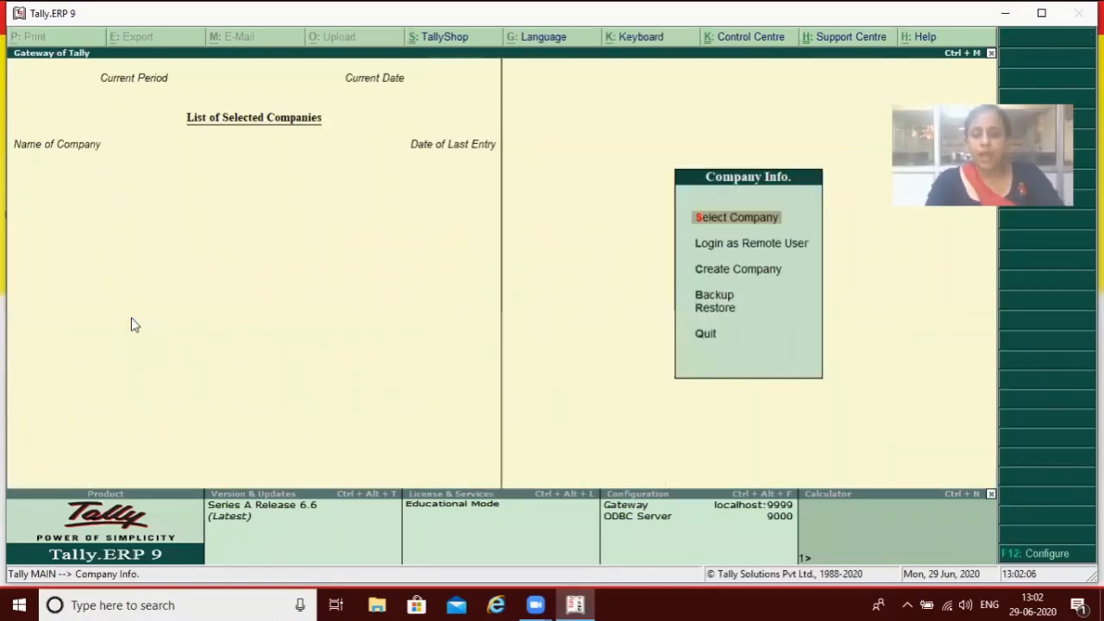
Step: Begin creating a new company named A, keeping its mailing name as A and the country as India
key("Down")
key("Down")
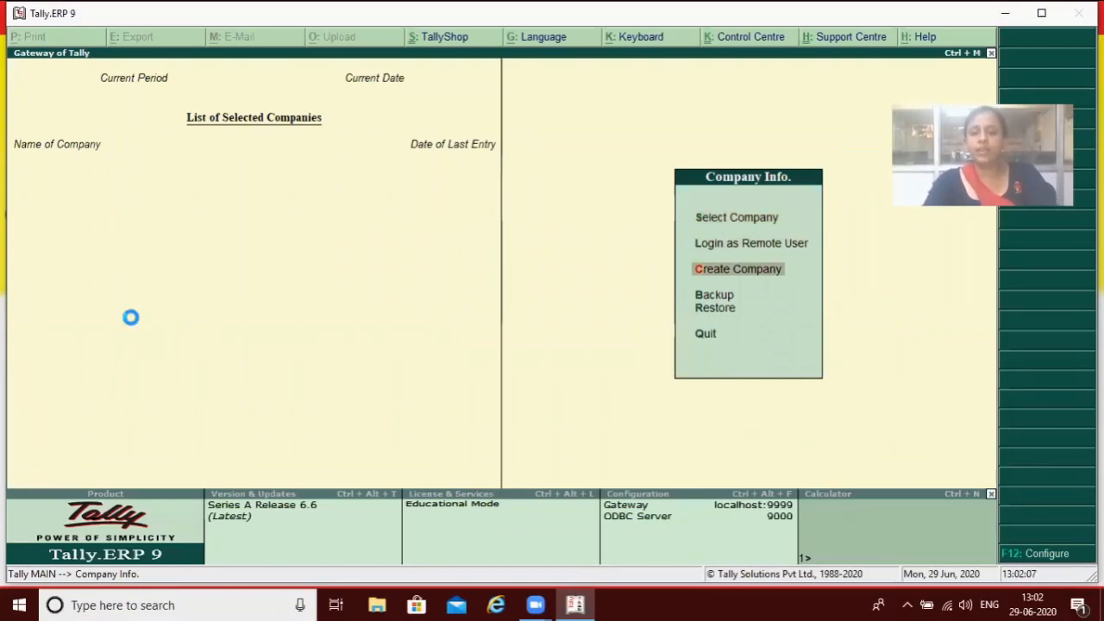
key("Return")
type("A")
key("Return")
key("Return")
key("Return")
key("Return")
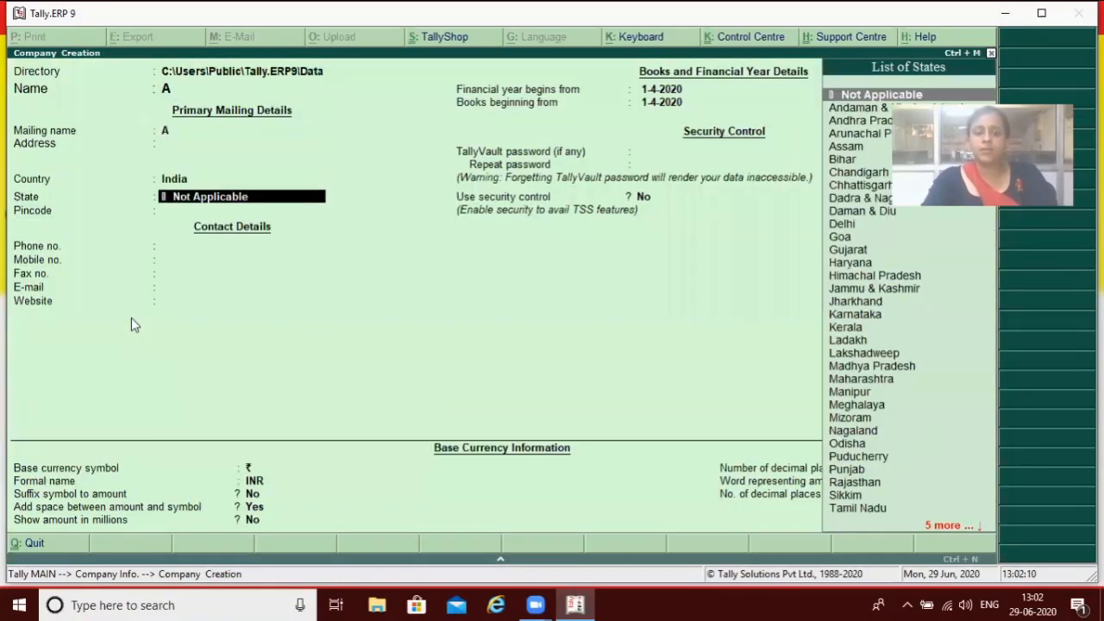
Step: Set the new company's state to Haryana, keep the remaining defaults and save the company
type("H")
key("Down")
key("Up")
key("Return")
key("Return")
key("Return")
key("Return")
key("Return")
key("Return")
key("Return")
key("Return")
key("Return")
key("Return")
key("Return")
key("Return")
key("Return")
key("Return")
key("Return")
key("Return")
key("Return")
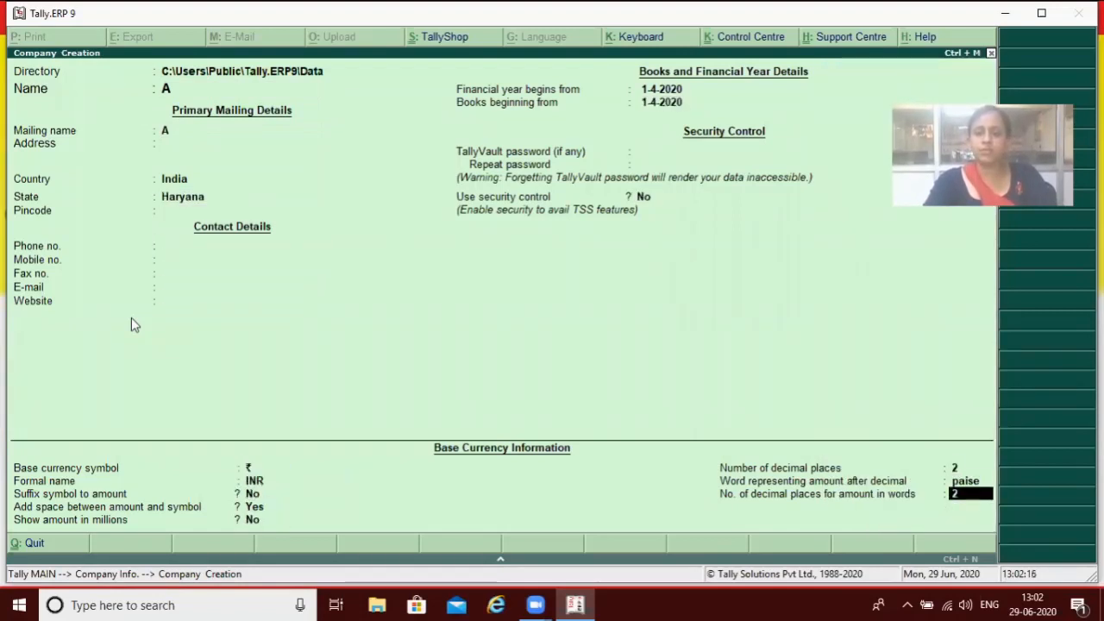
key("Return")
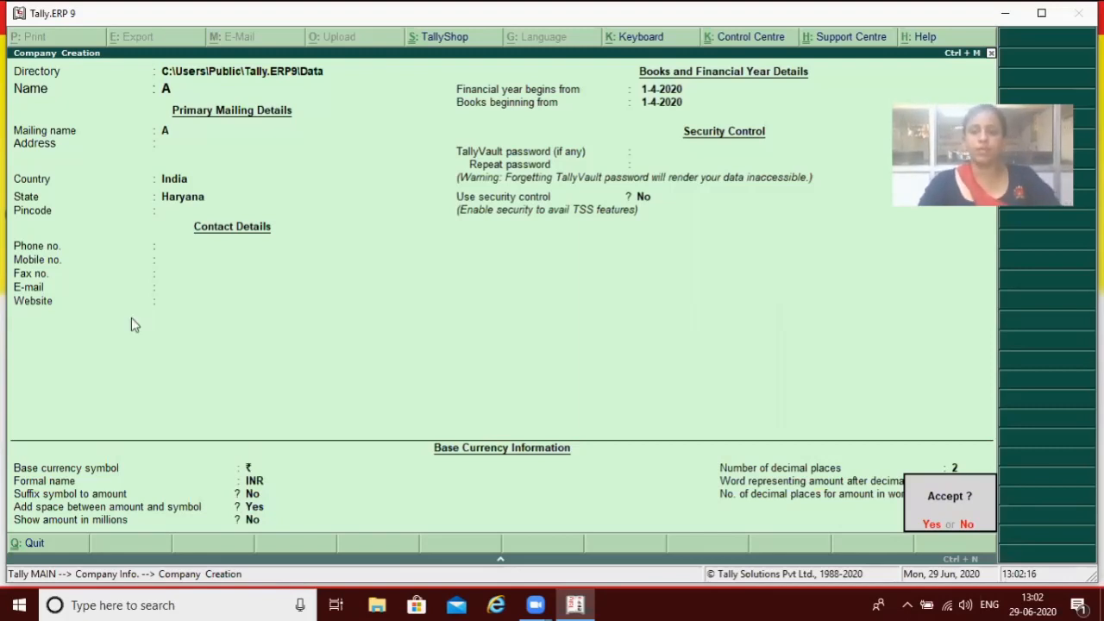
key("Return")
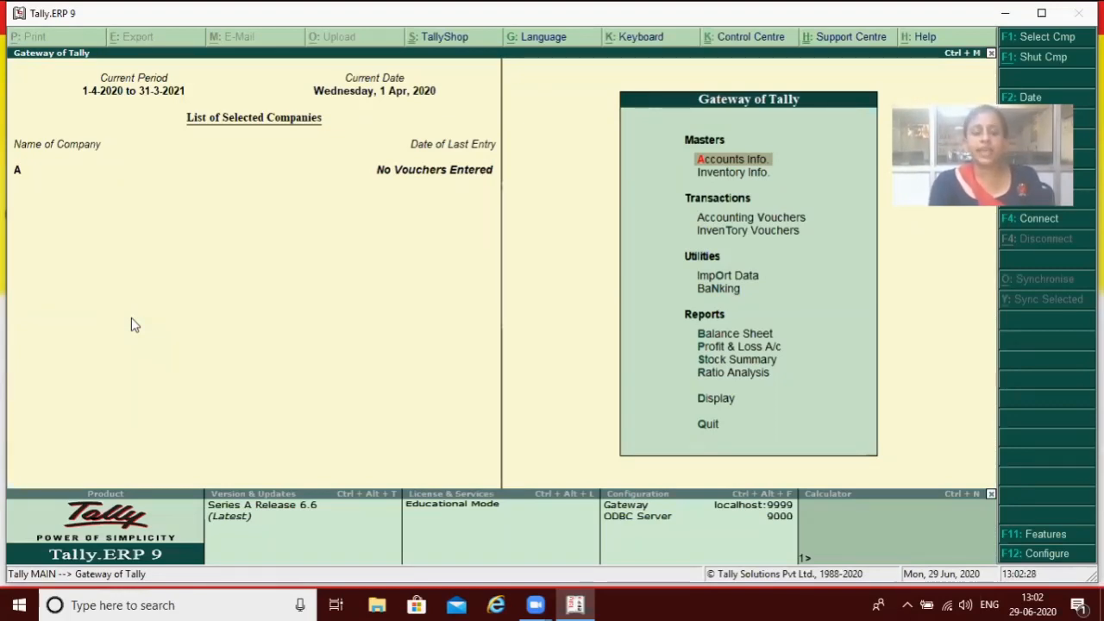
Step: In company A's statutory and taxation features, enable Tax Deducted at Source (TDS) and choose to set its details
key("F11")
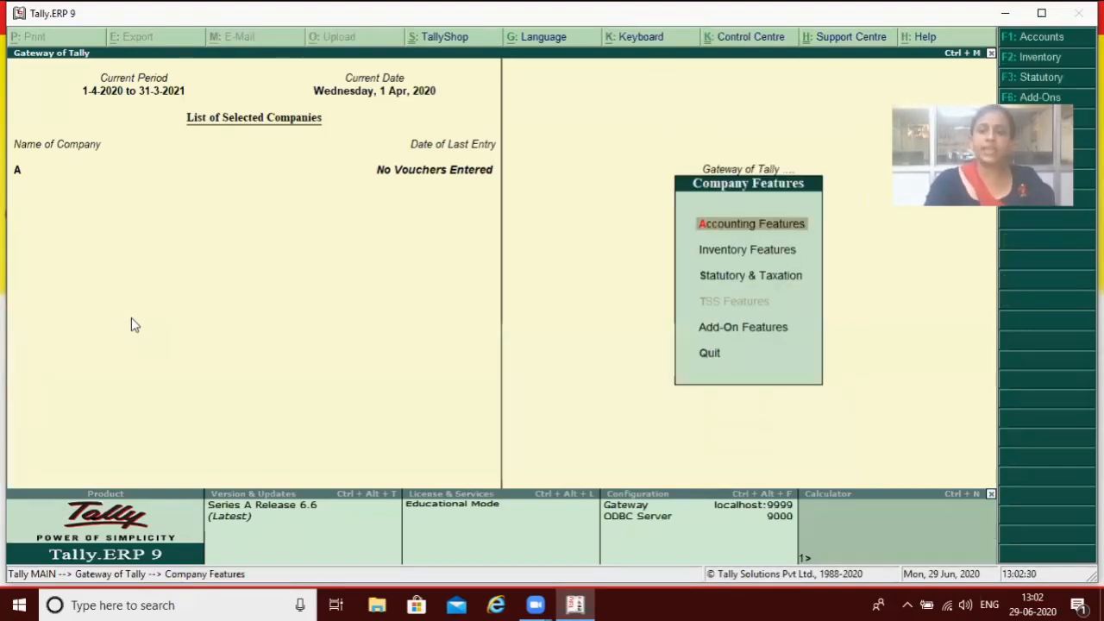
key("Down")
key("Down")
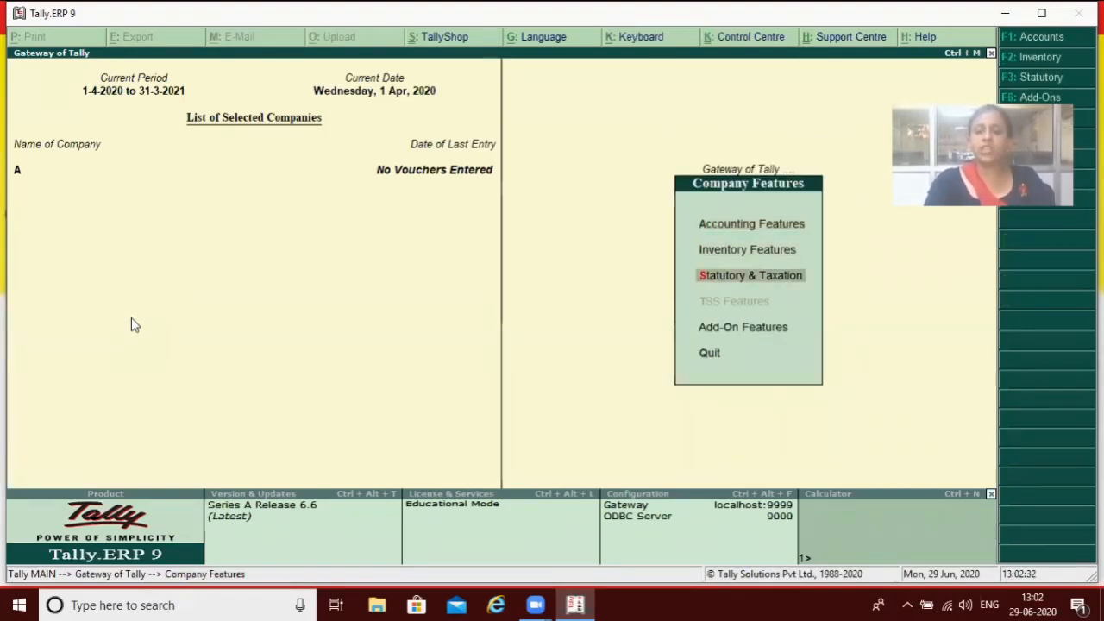
key("Return")
key("Return")
key("Return")
key("Return")
key("Return")
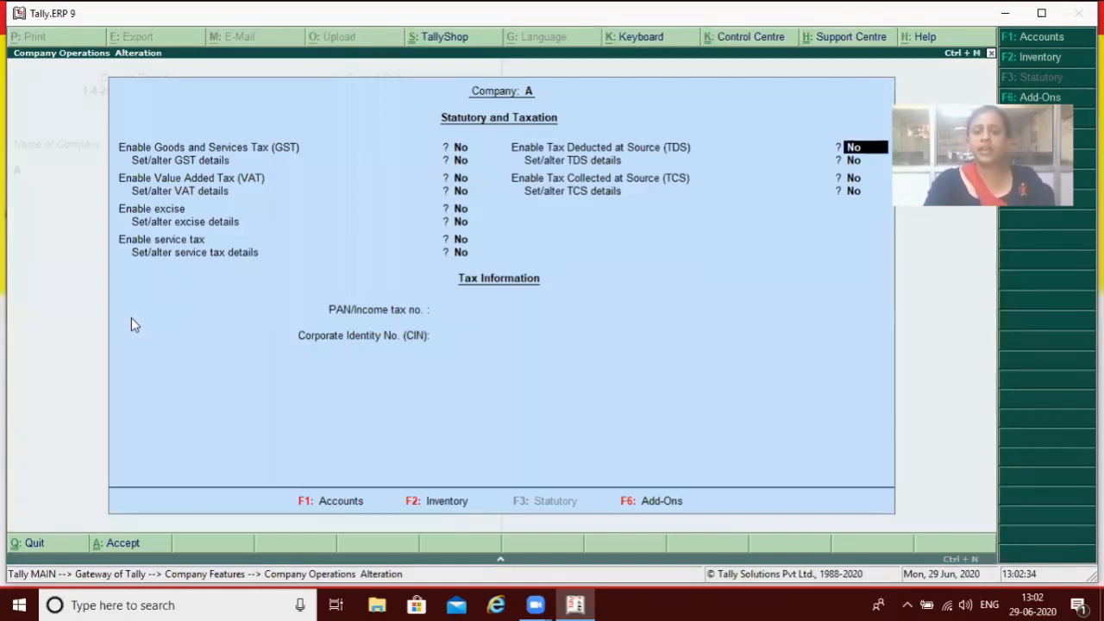
key("y")
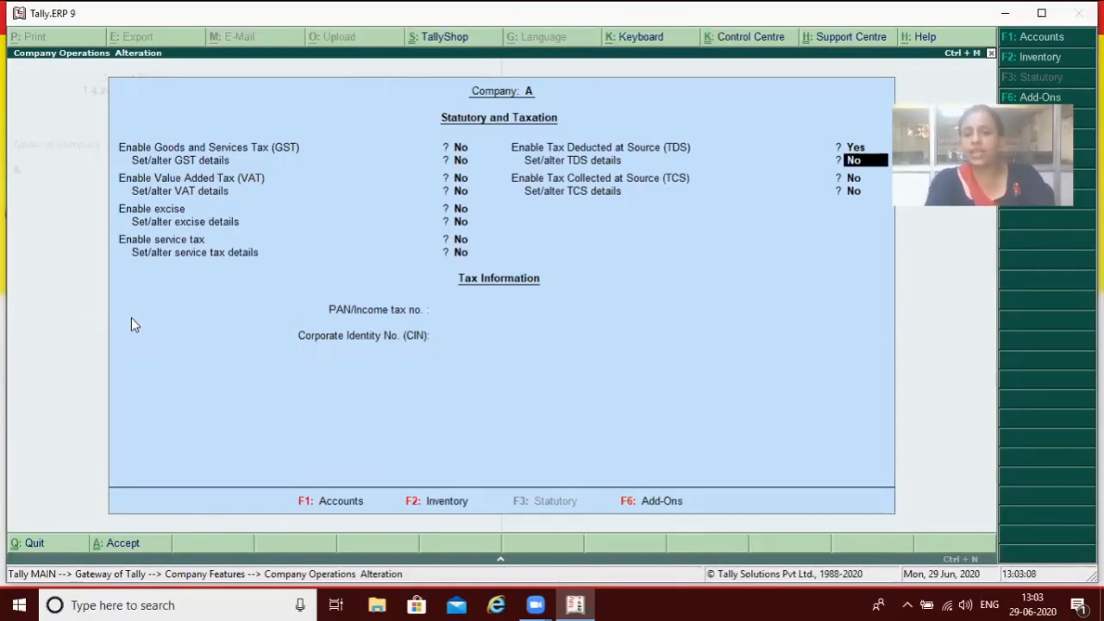
key("y")
key("Return")
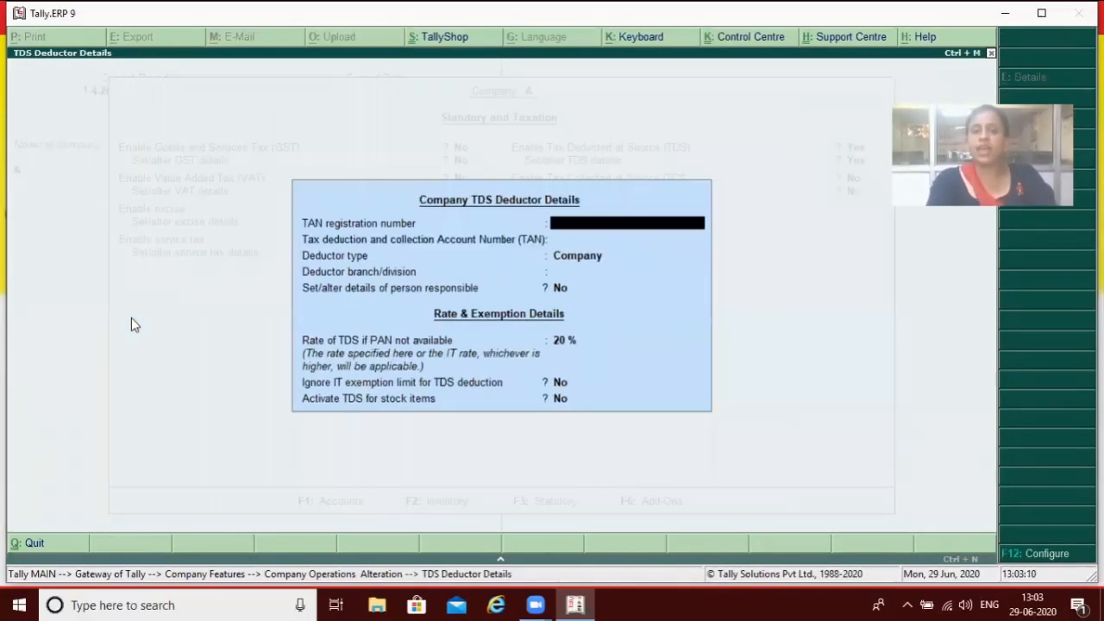
Step: Enter the company's TAN registration number, set the deductor type to Individual/HUF and the deductor branch/division to A
type("DFGH")
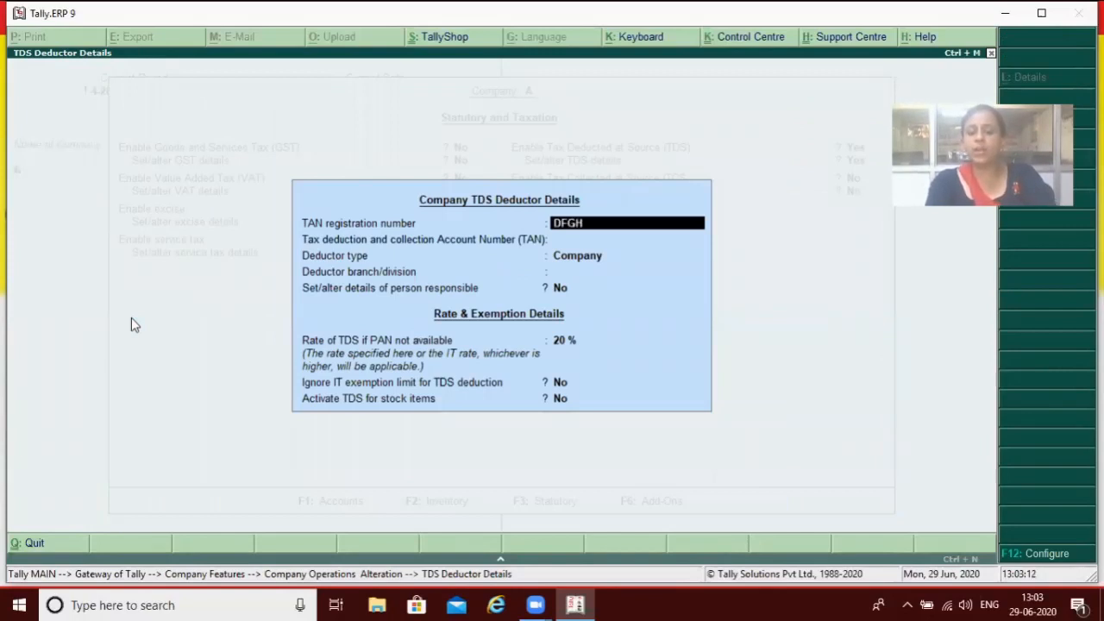
type("J4561G")
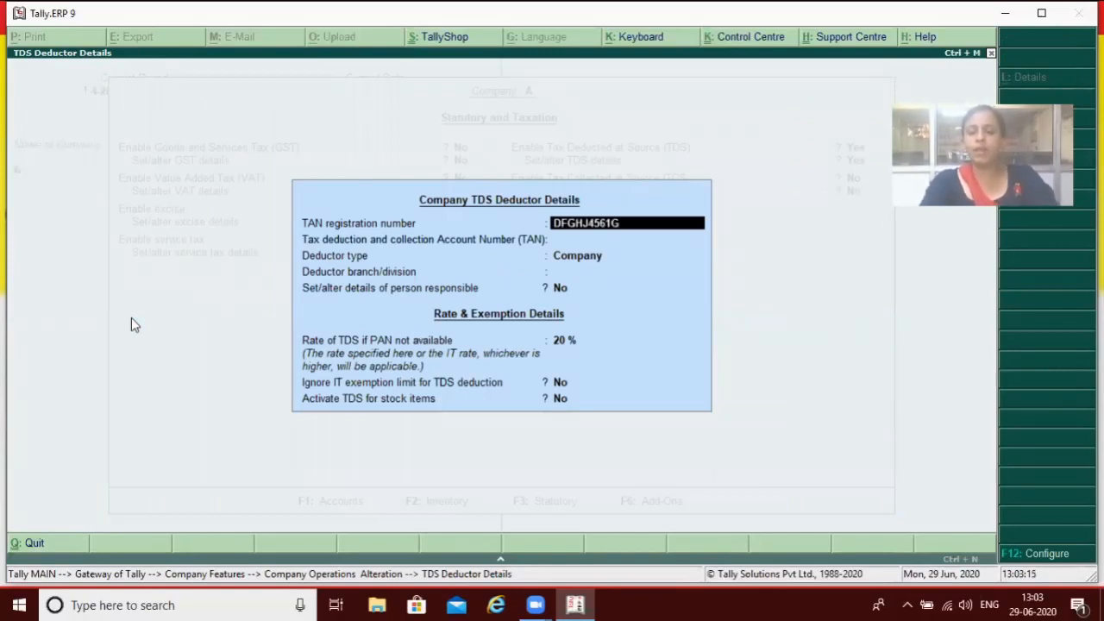
key("Return")
key("Return")
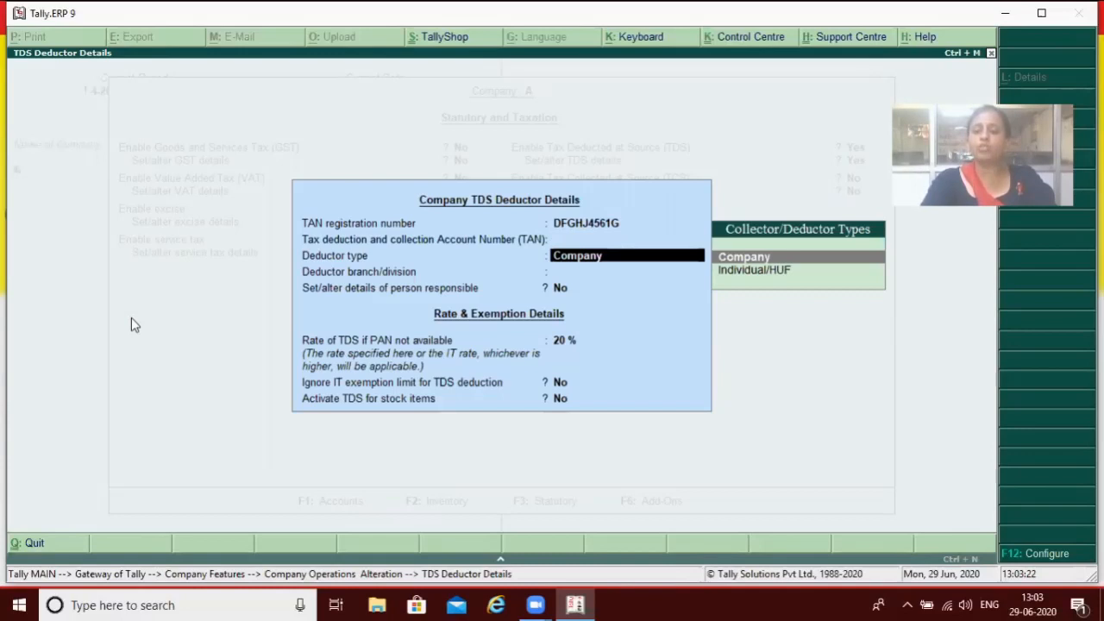
key("Down")
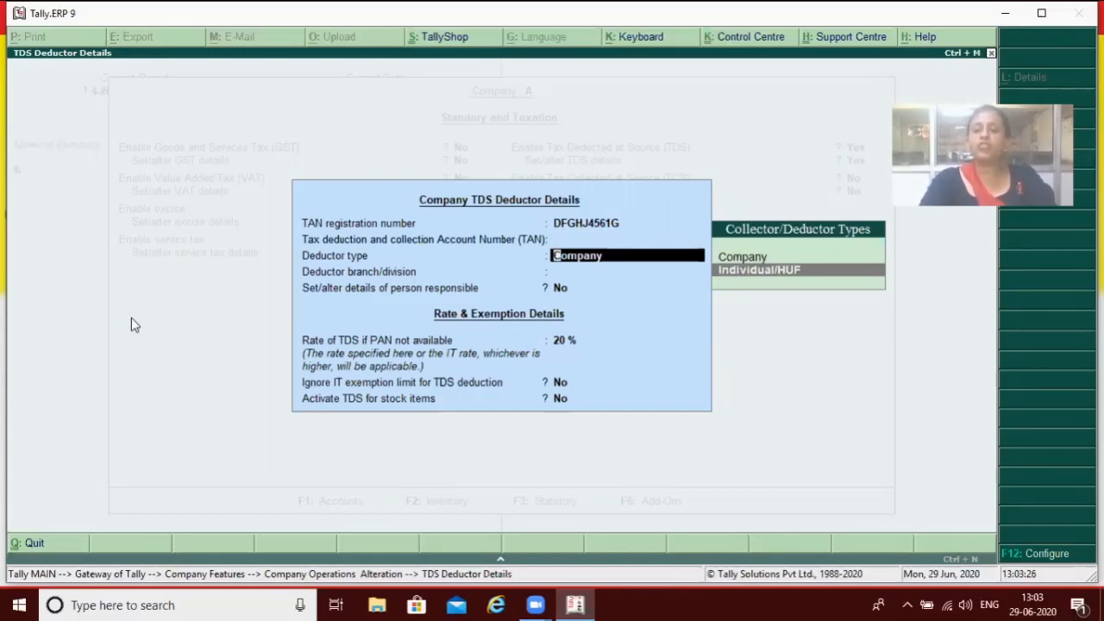
key("Return")
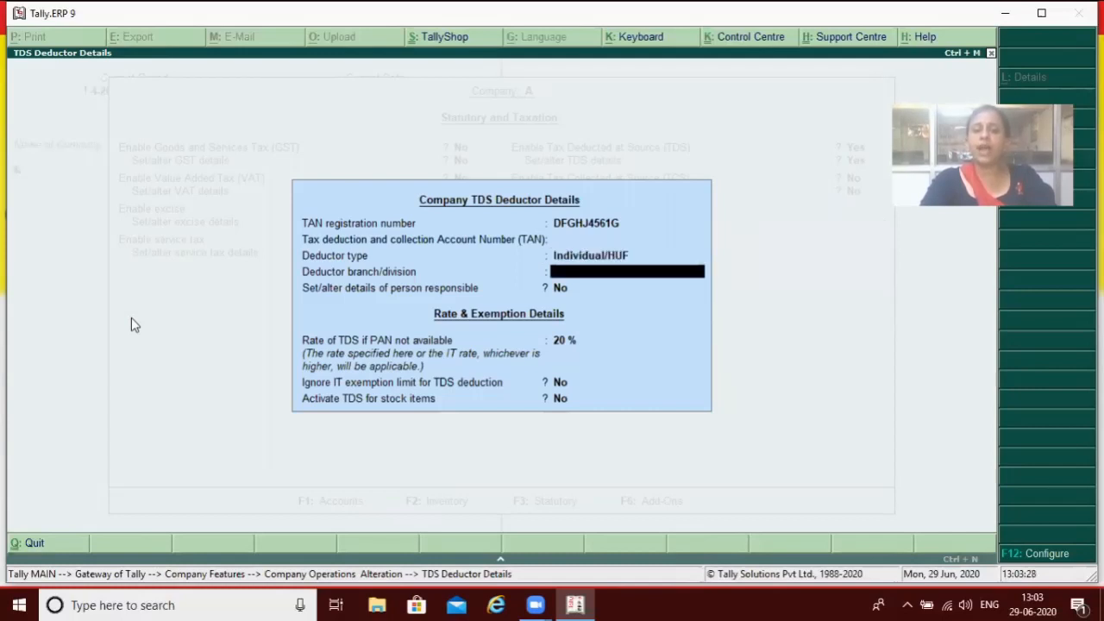
type("A")
key("Return")
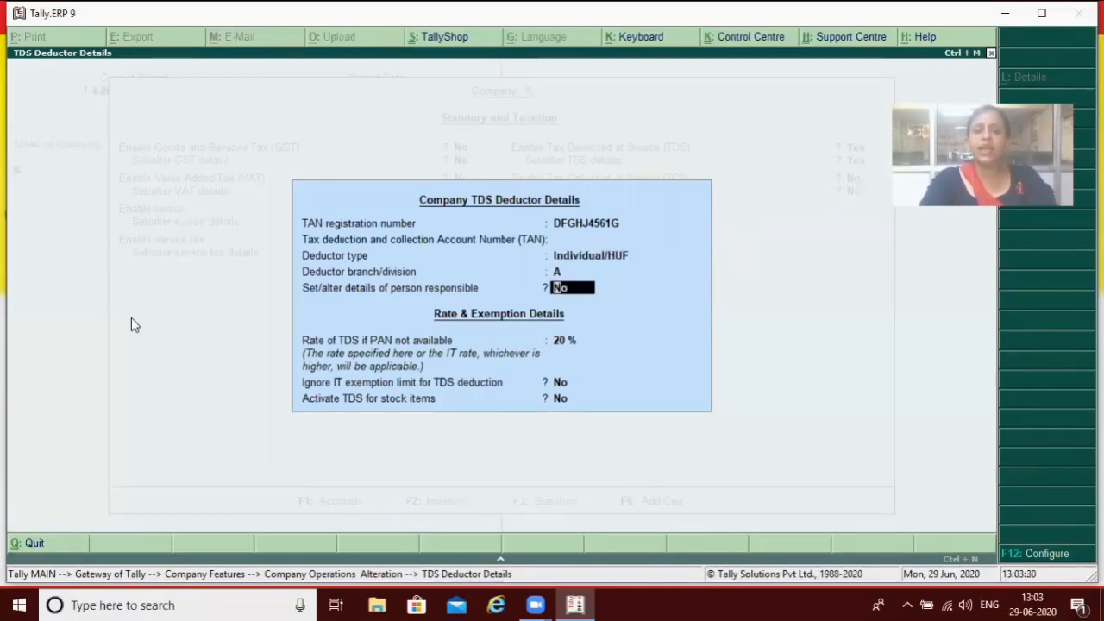
Step: Enable details of the person responsible and enter only the person's name, keeping Haryana as the state and the other fields blank
type("y")
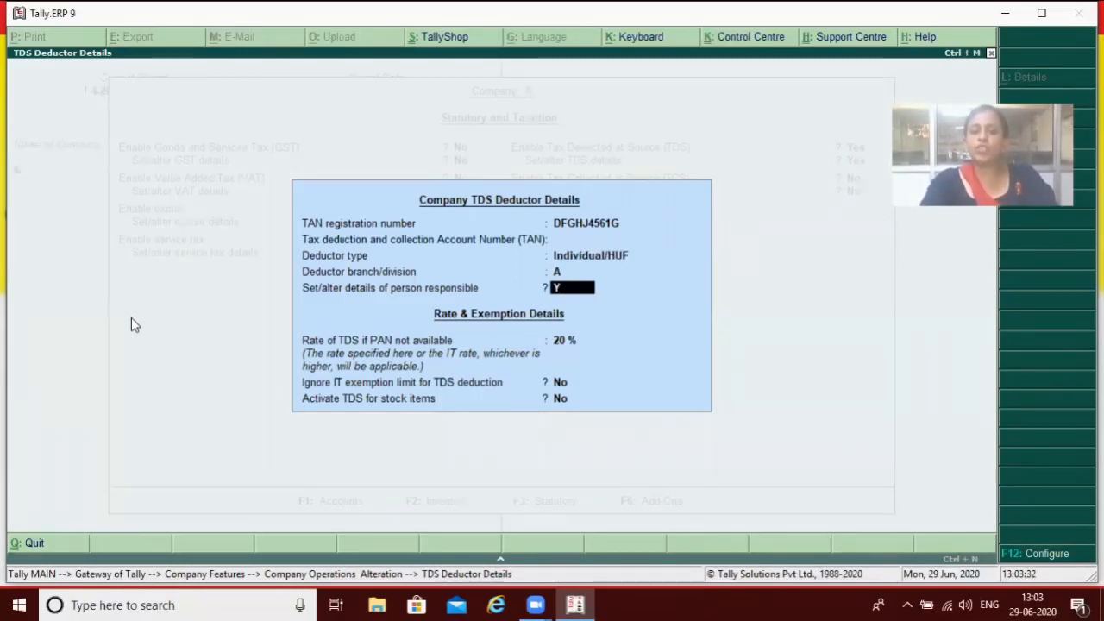
key("Return")
type("A")
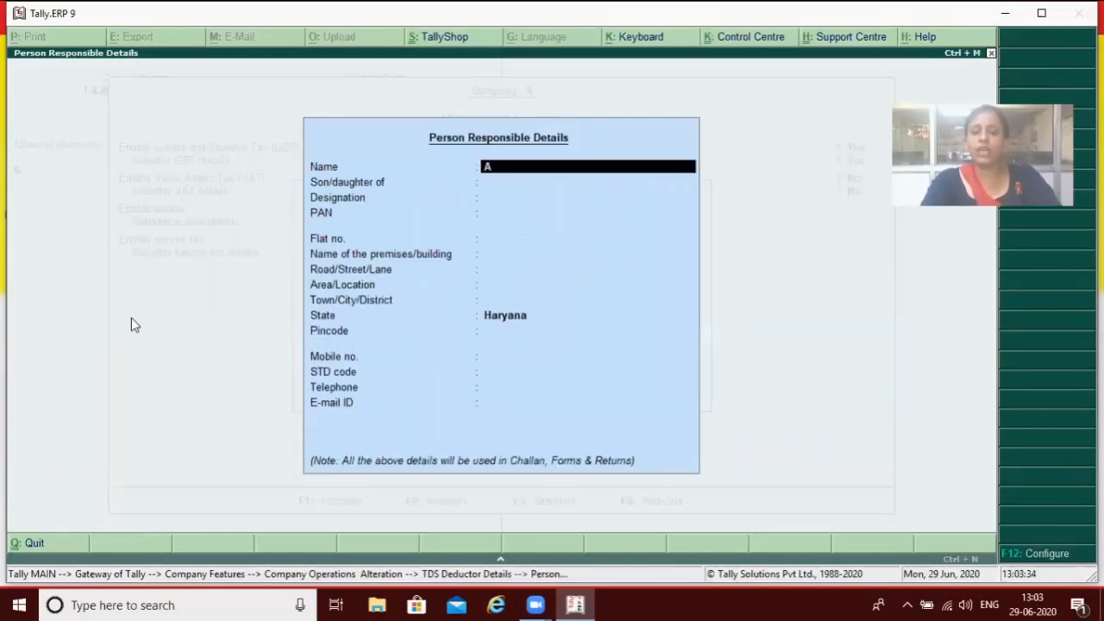
key("Return")
key("Return")
key("Return")
key("Return")
key("Return")
key("Return")
key("Return")
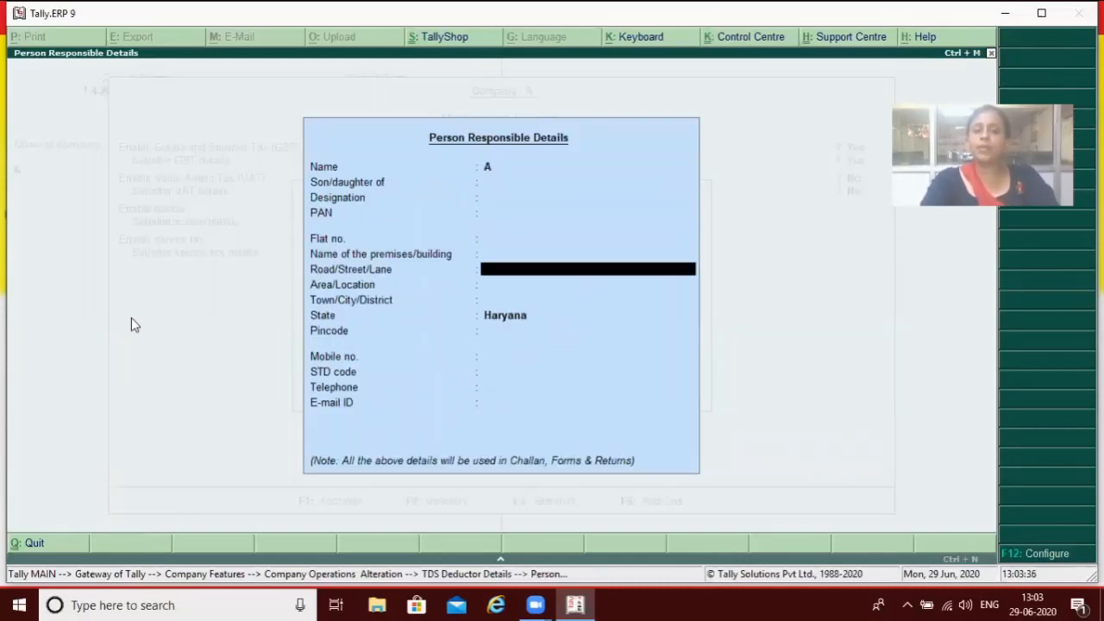
key("Return")
key("Return")
key("Return")
key("Return")
key("Return")
key("Return")
key("Return")
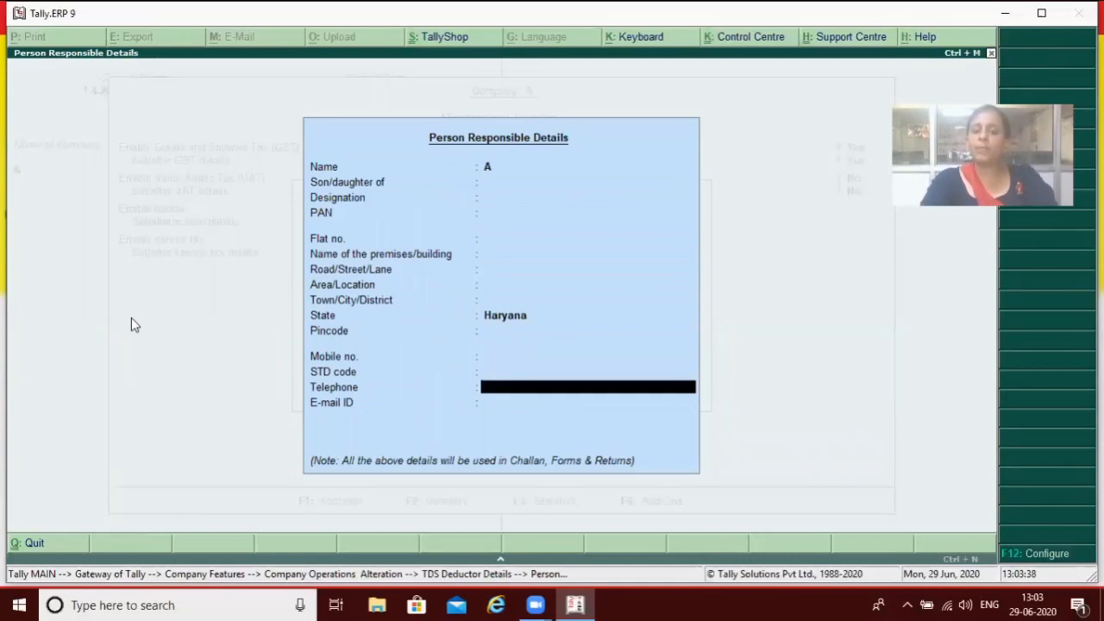
key("Return")
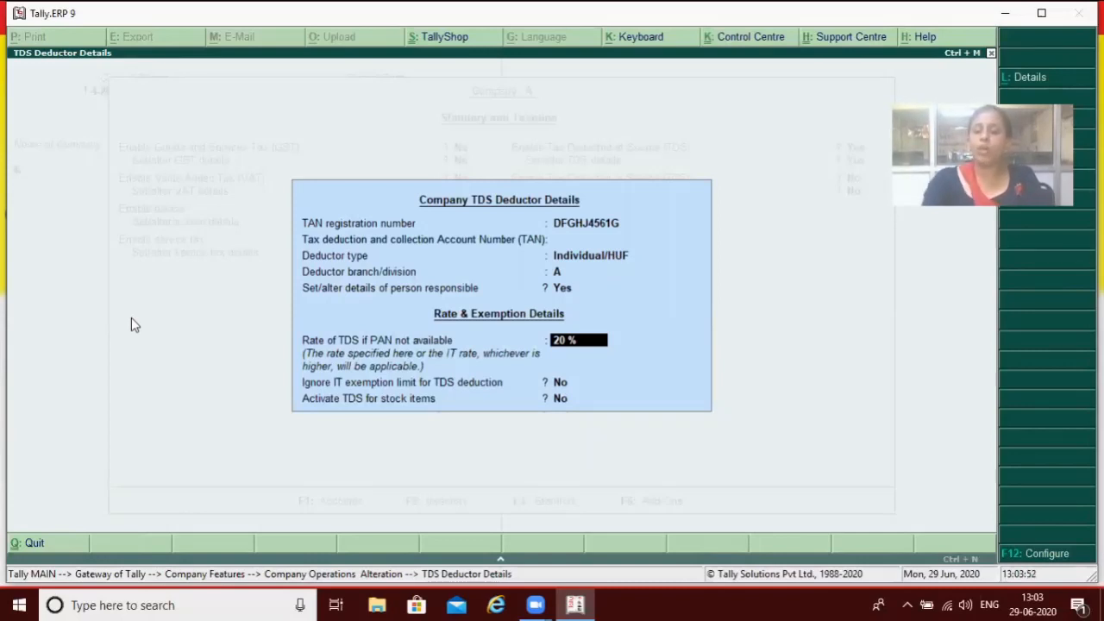
Step: Keep the 20% TDS rate and the default exemption options, save the statutory settings and return to the Gateway of Tally
key("Return")
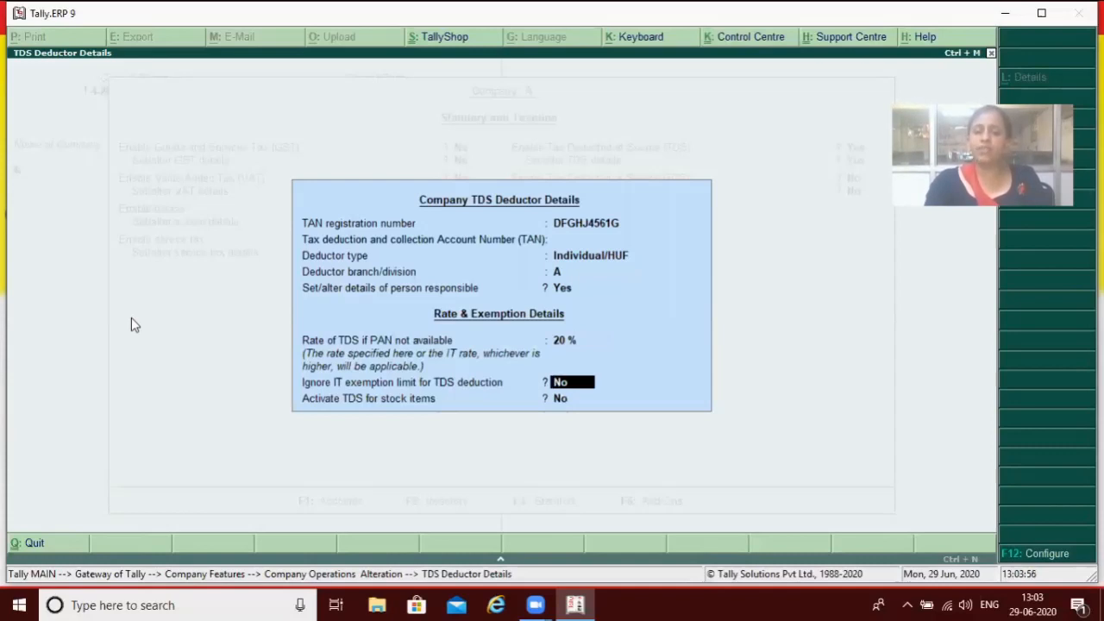
key("Return")
key("Return")
key("Return")
key("Return")
key("Return")
key("Return")
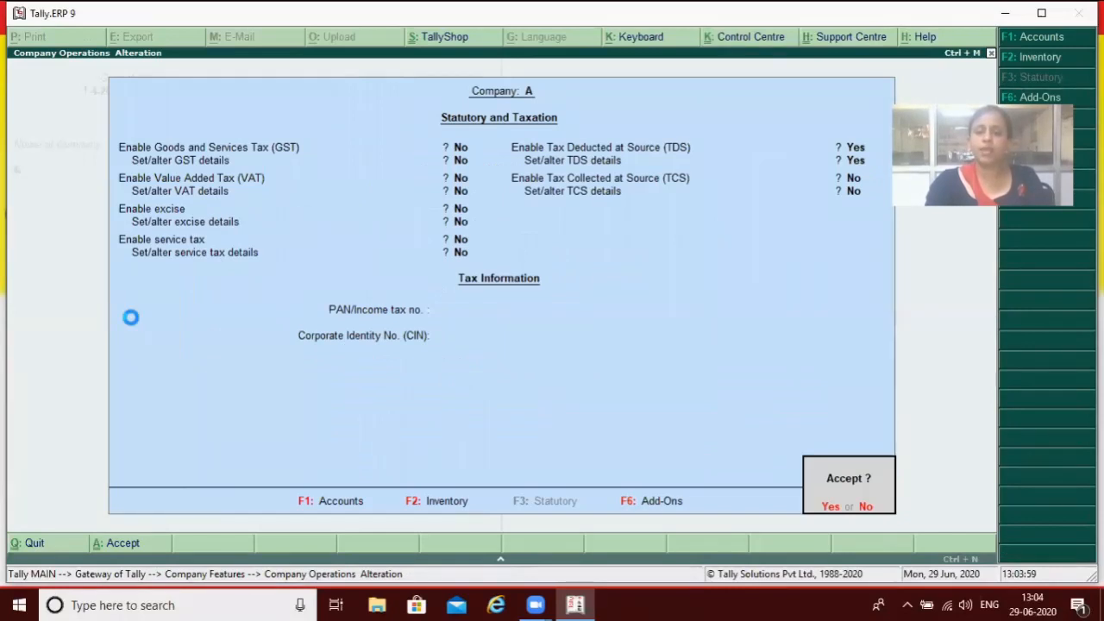
key("Escape")
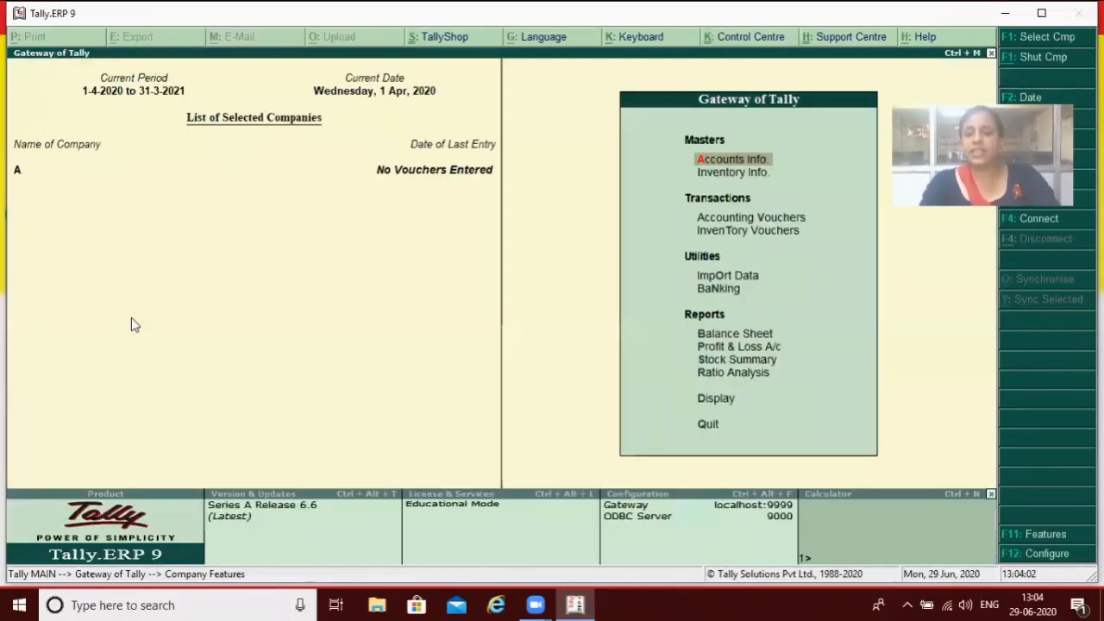
Step: Begin creating a single ledger named COMMISSION under the Indirect Expenses group
key("Return")
key("Down")
key("Return")
key("Return")
type("COMMISSION")
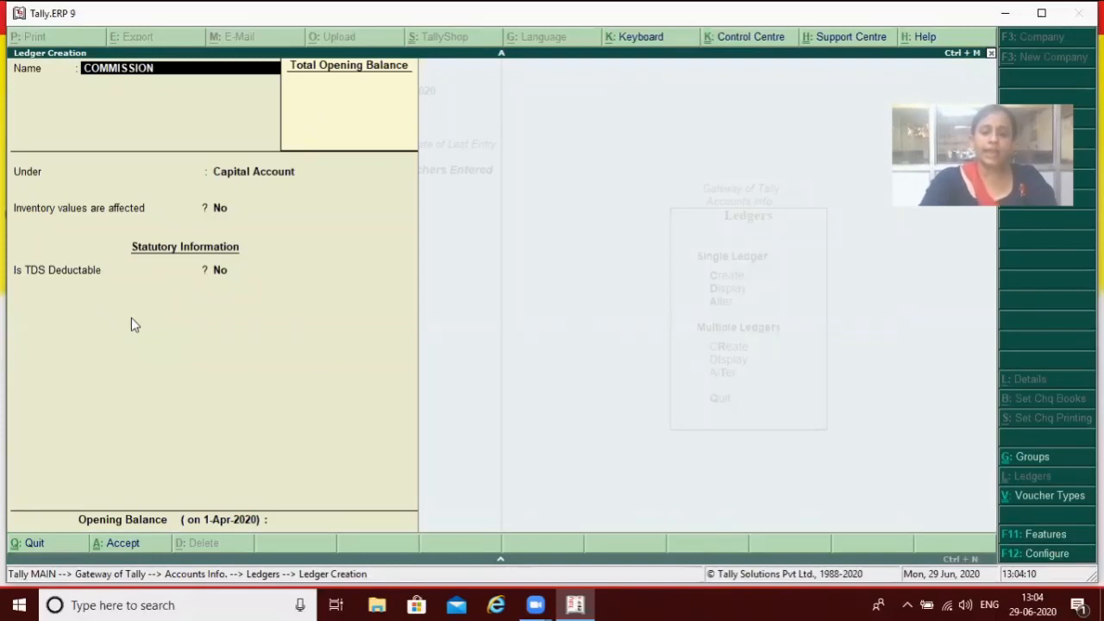
key("Return")
type("i")
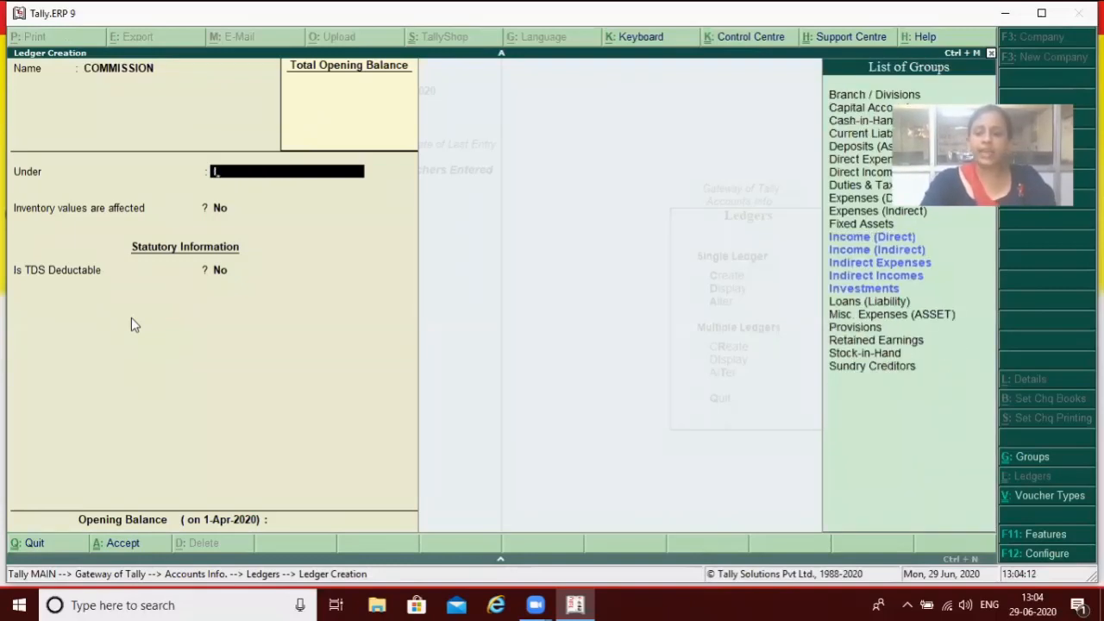
key("Up")
key("Up")
key("Up")
key("Return")
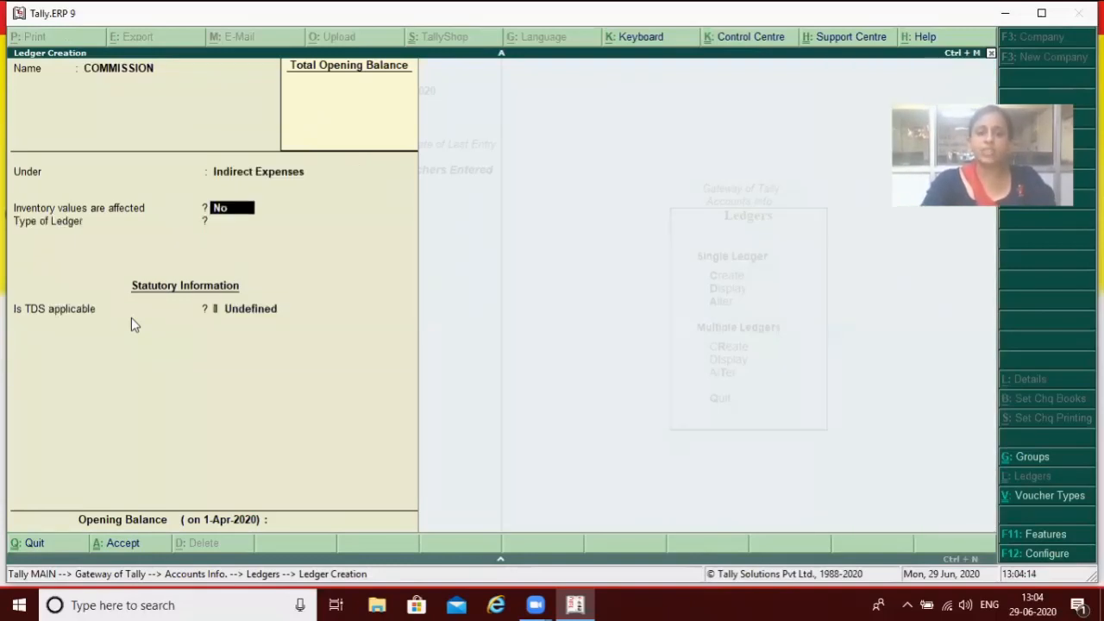
Step: Set the COMMISSION ledger's type to Not Applicable and mark TDS as Applicable
key("Return")
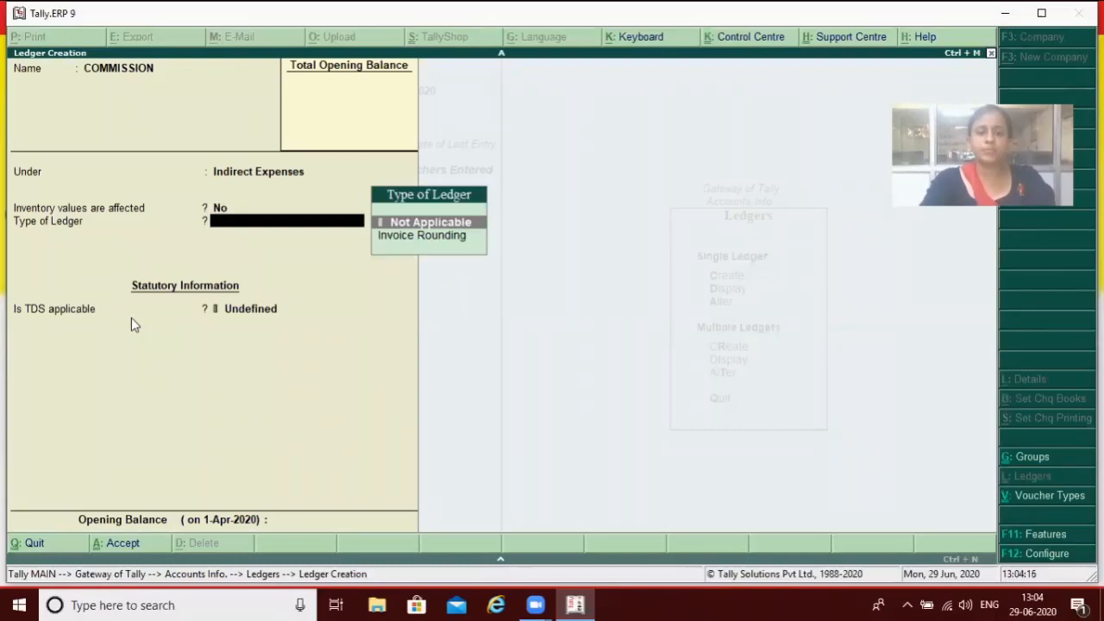
key("Return")
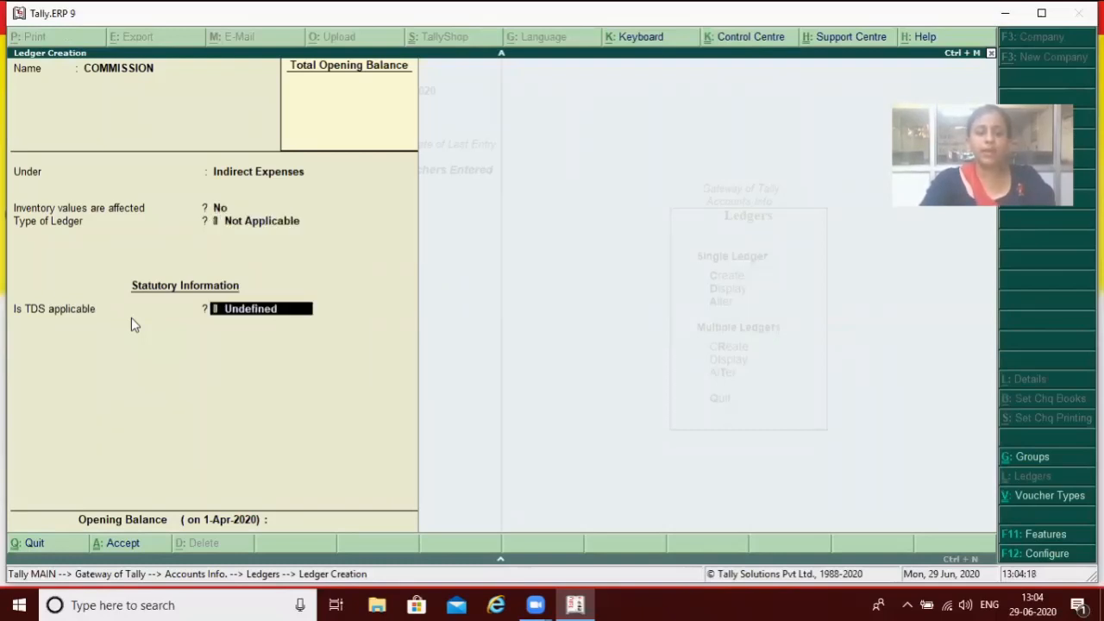
type("A")
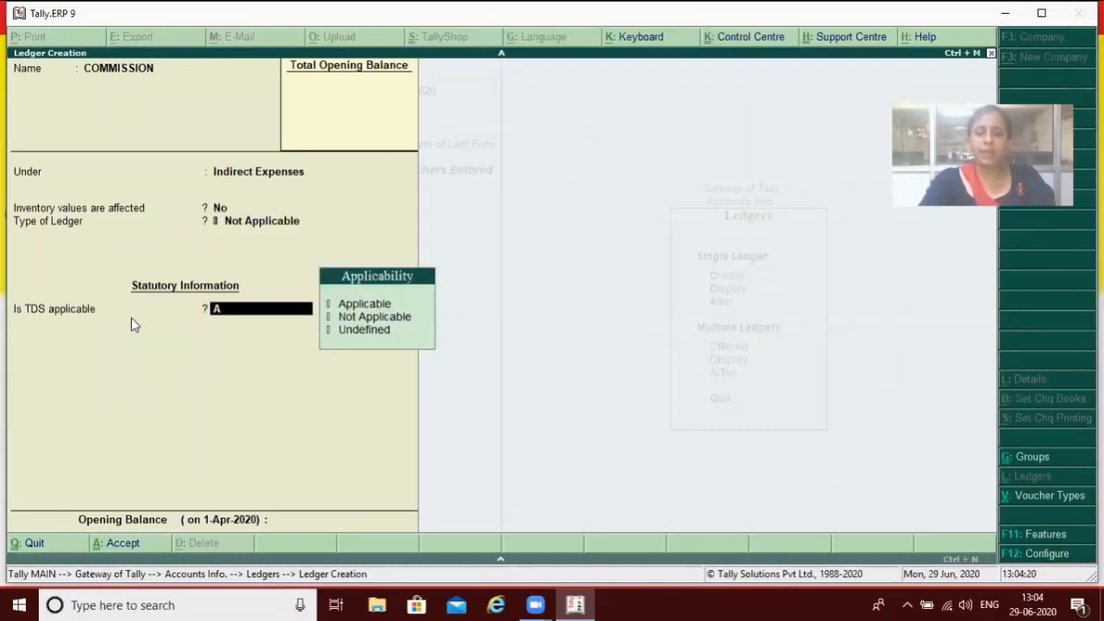
key("Return")
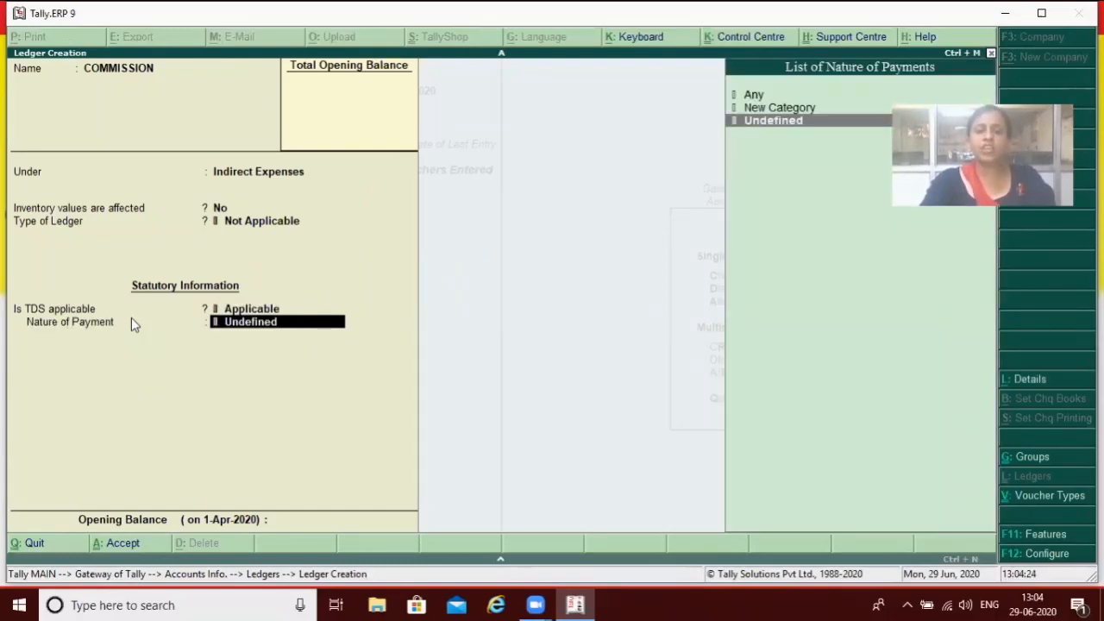
Step: Create a new nature of payment named TDS with section 194, leaving the payment and remittance codes blank
key("Up")
key("Return")
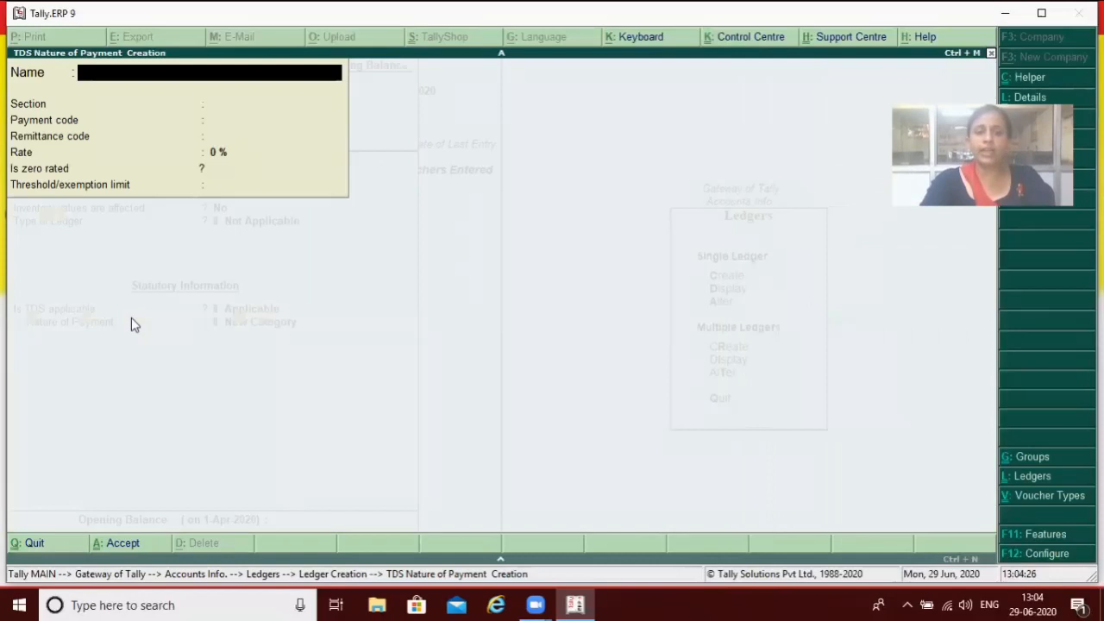
type("TDS")
key("Return")
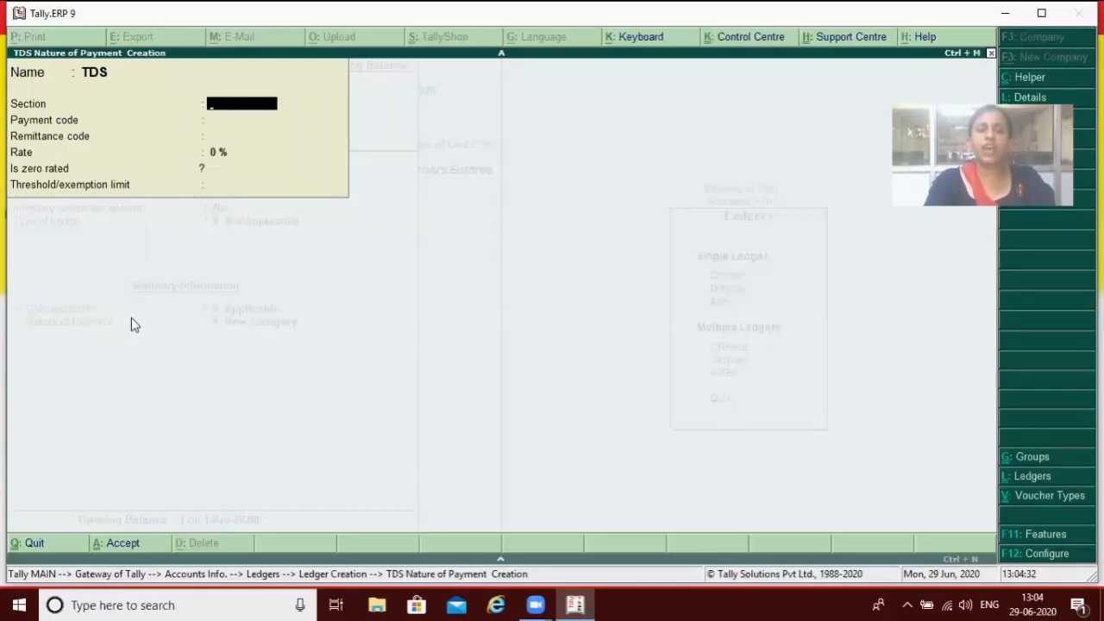
type("194")
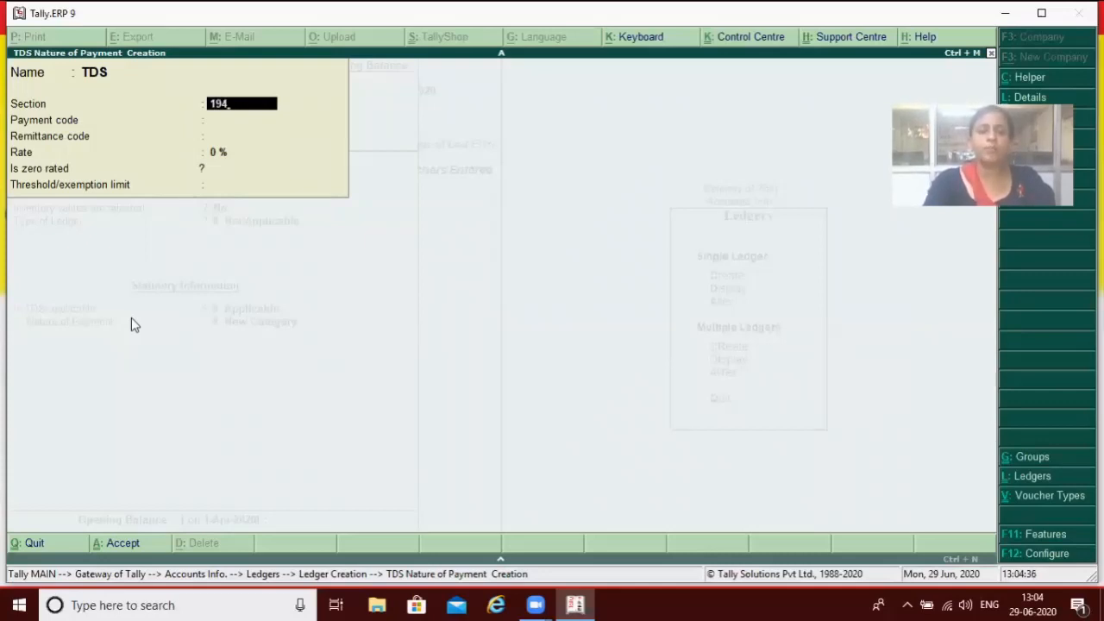
key("Return")
key("Return")
key("Return")
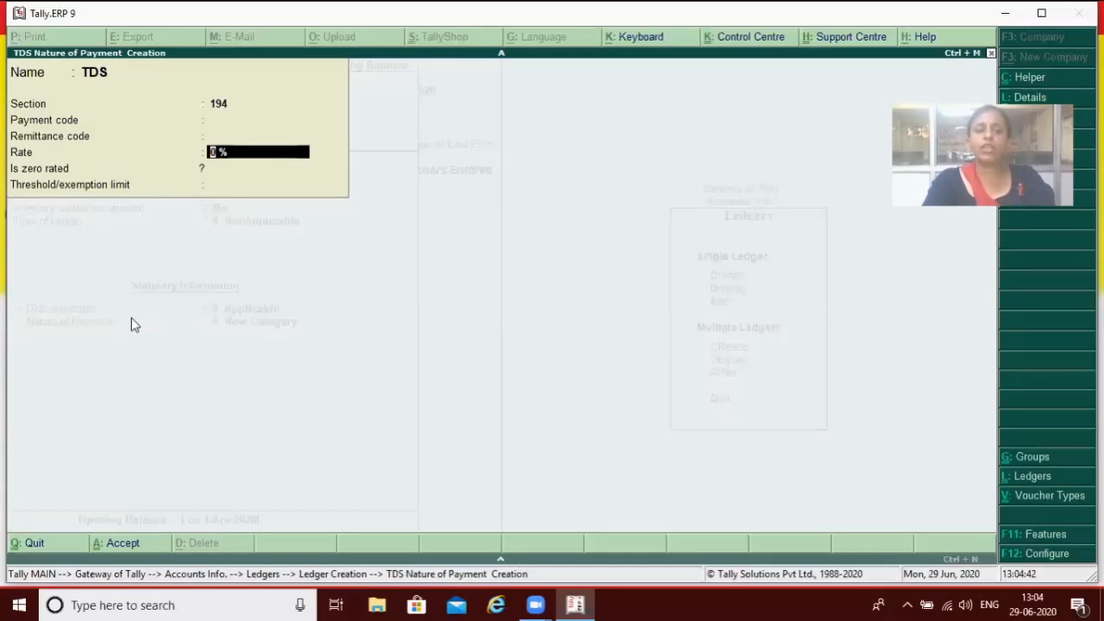
Step: Set the TDS nature of payment's rate to 5%, accept it, and save the COMMISSION ledger without an opening balance
type("5")
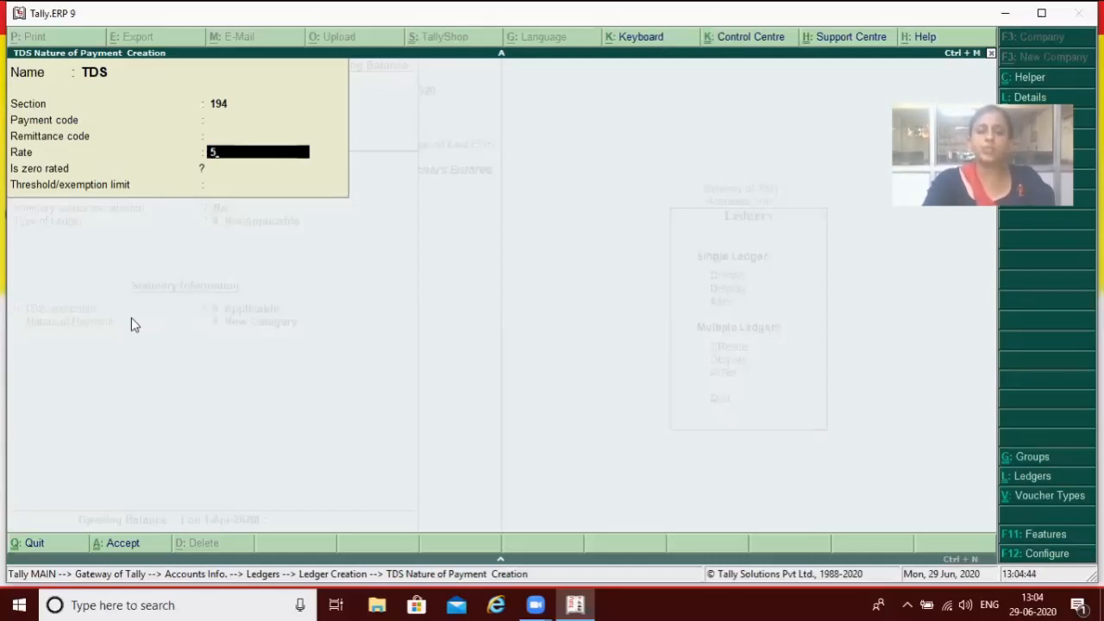
key("Return")
key("Return")
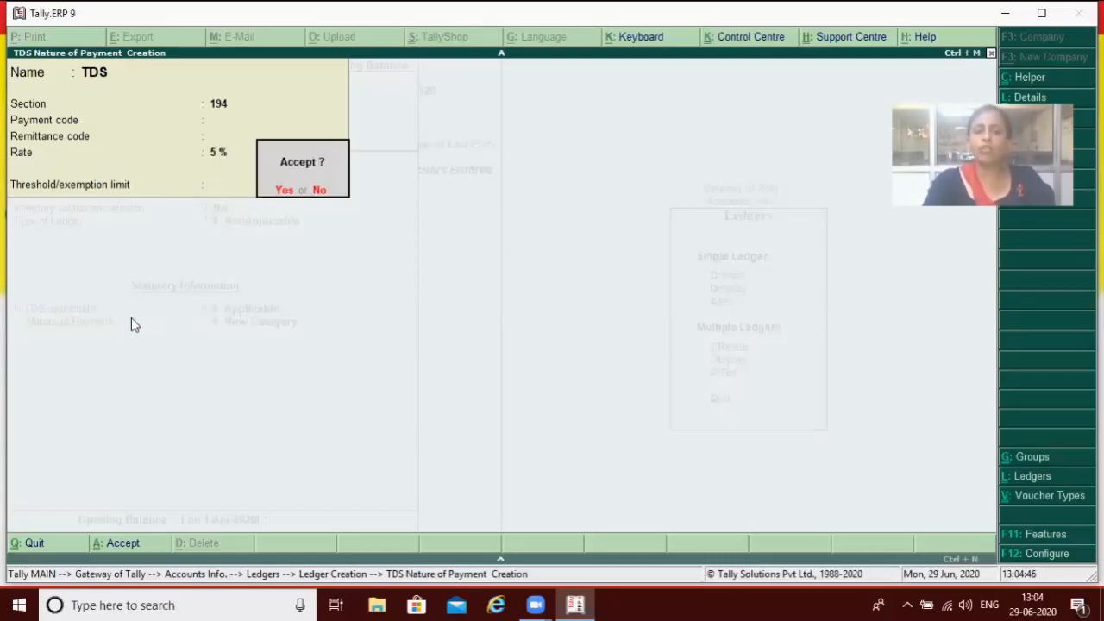
key("Return")
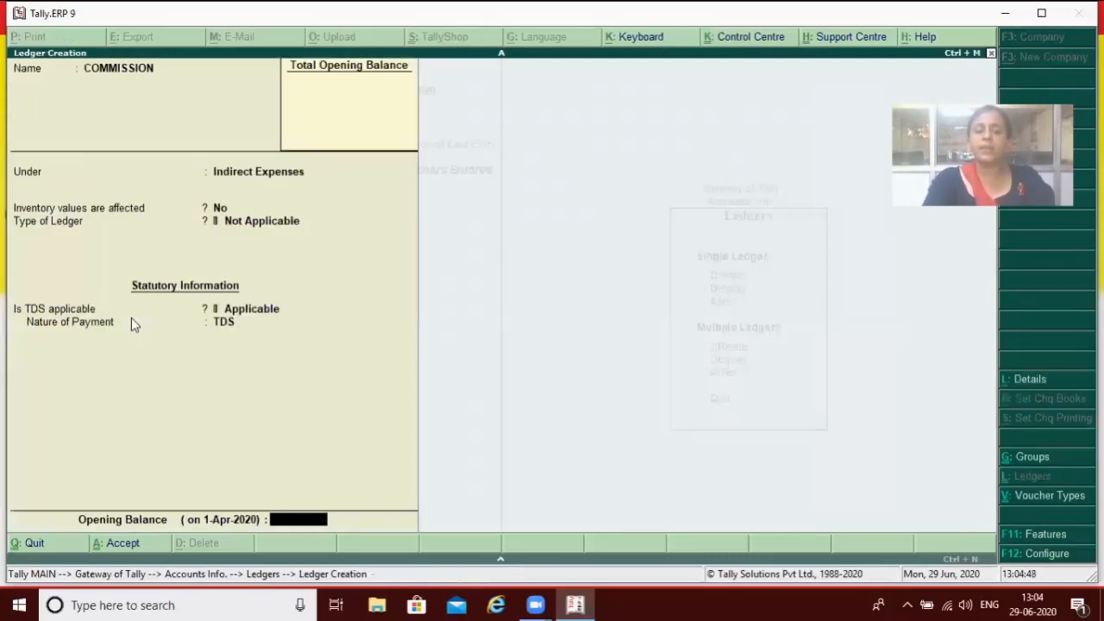
key("Return")
key("Return")
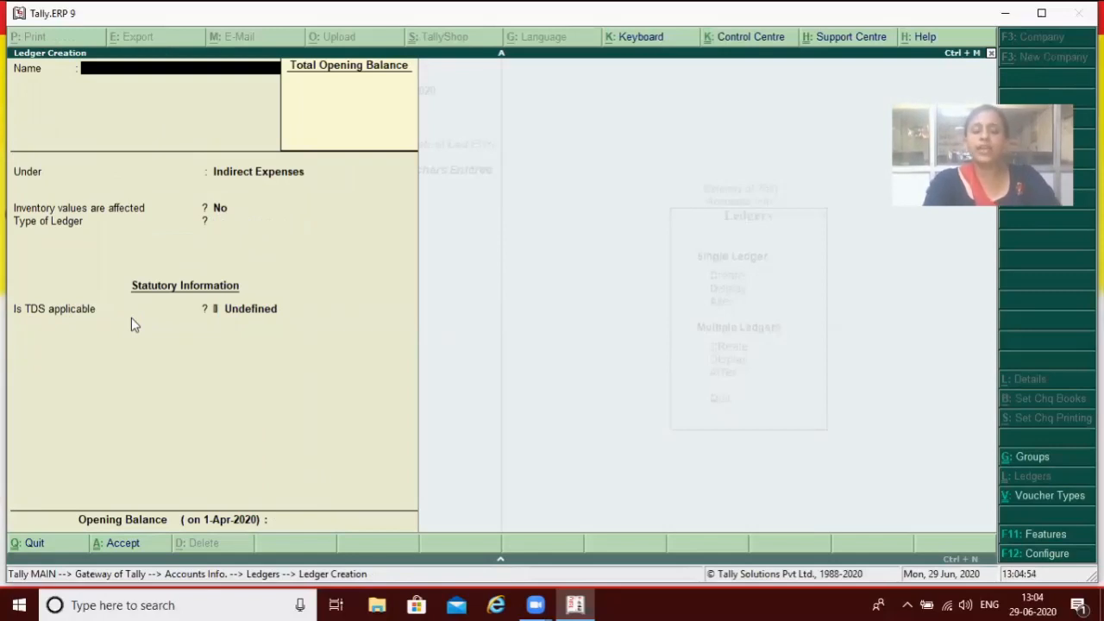
Step: Begin a new ledger named TDS under the Duties & Taxes group
type("TDS")
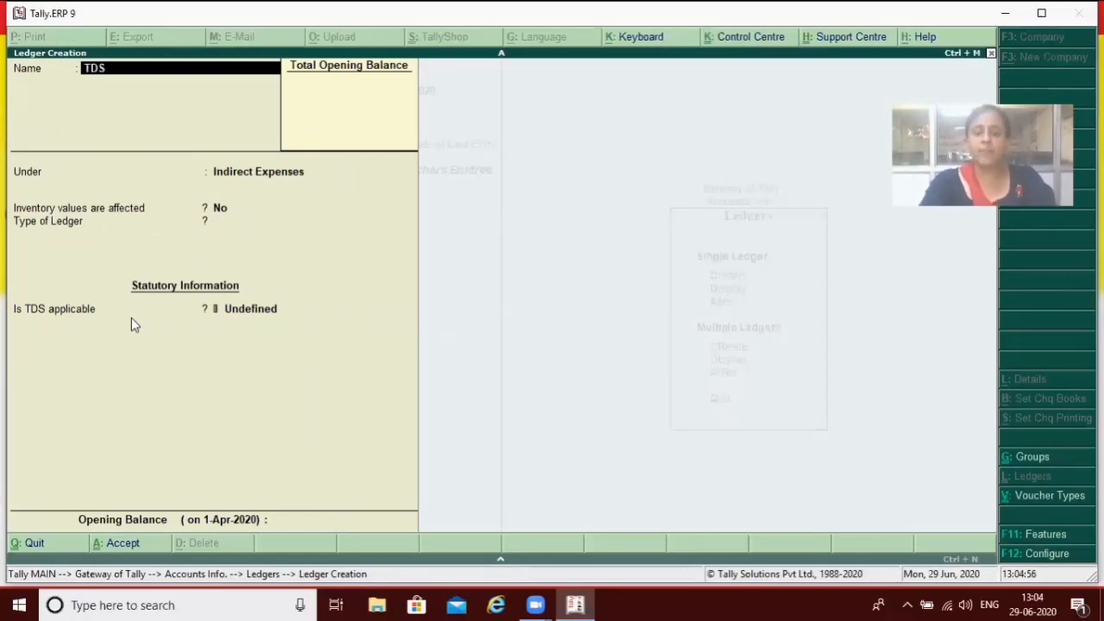
key("Return")
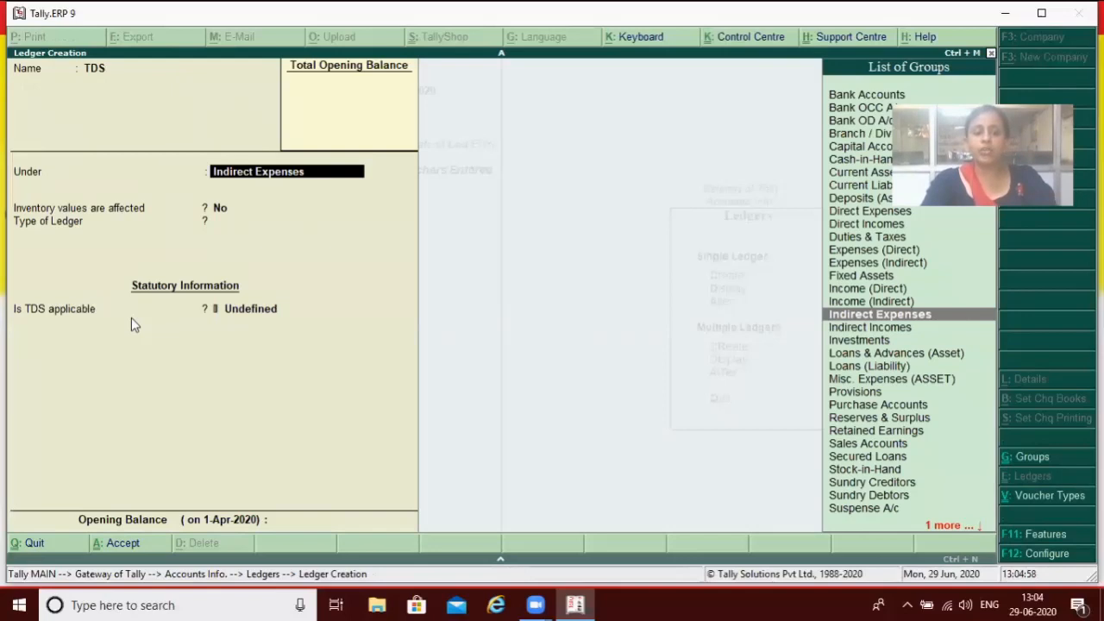
type("D")
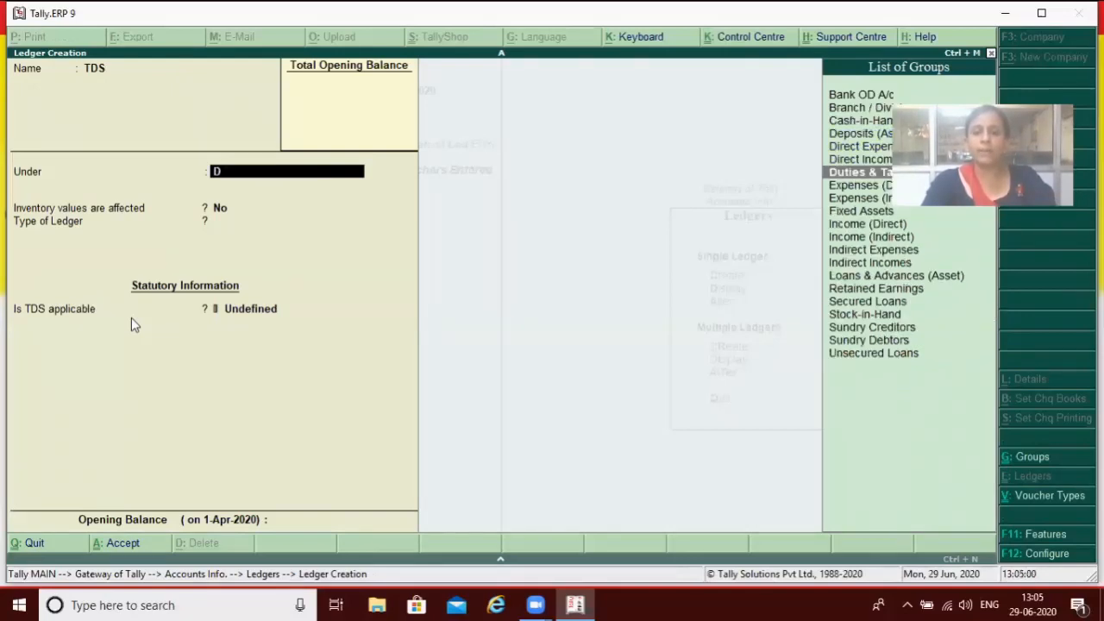
key("Return")
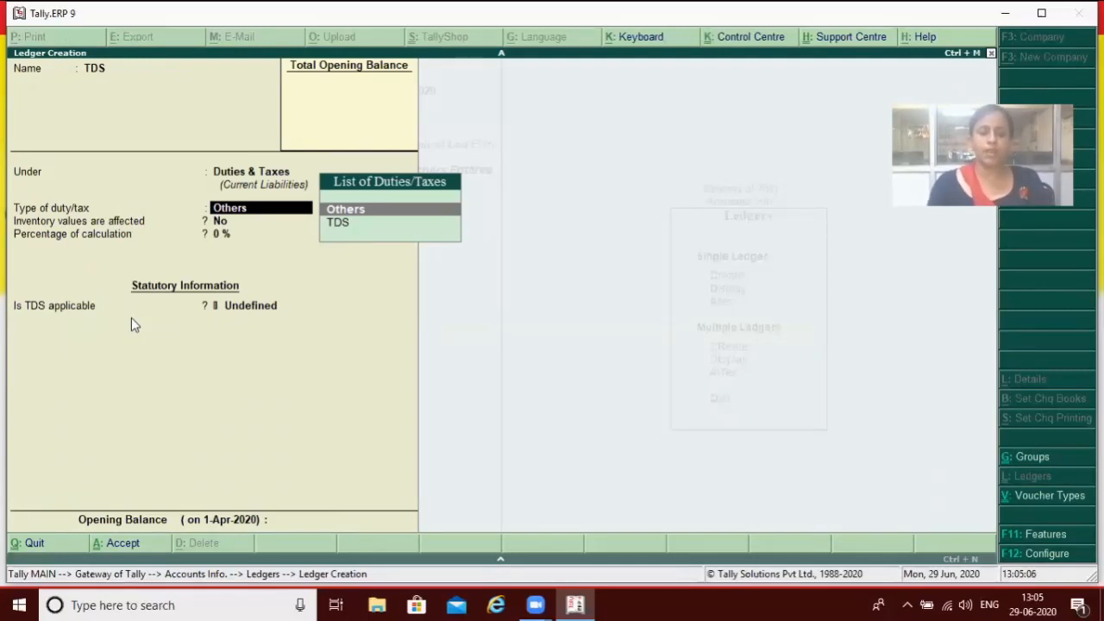
Step: Set both the duty type and the nature of payment to TDS, and save the ledger without an opening balance
key("Down")
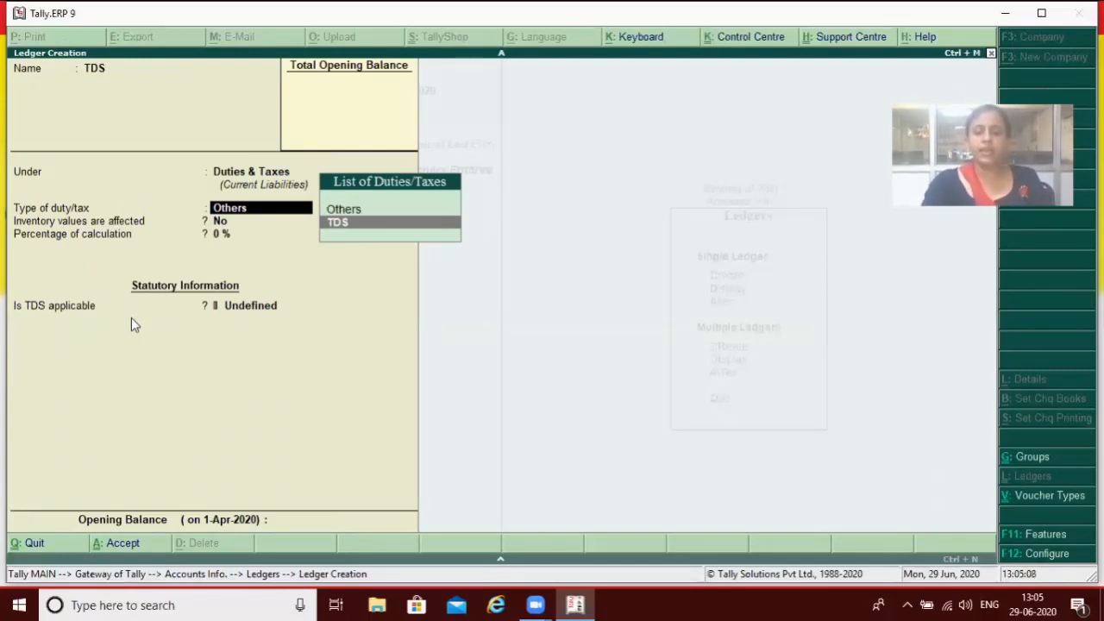
key("Return")
key("Down")
key("Down")
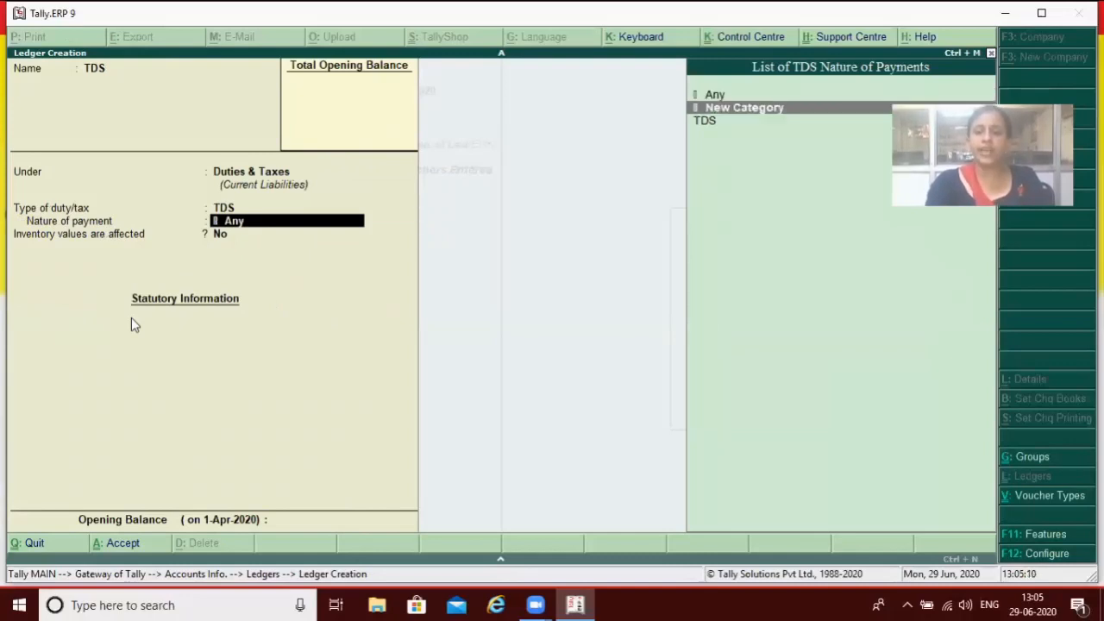
key("Return")
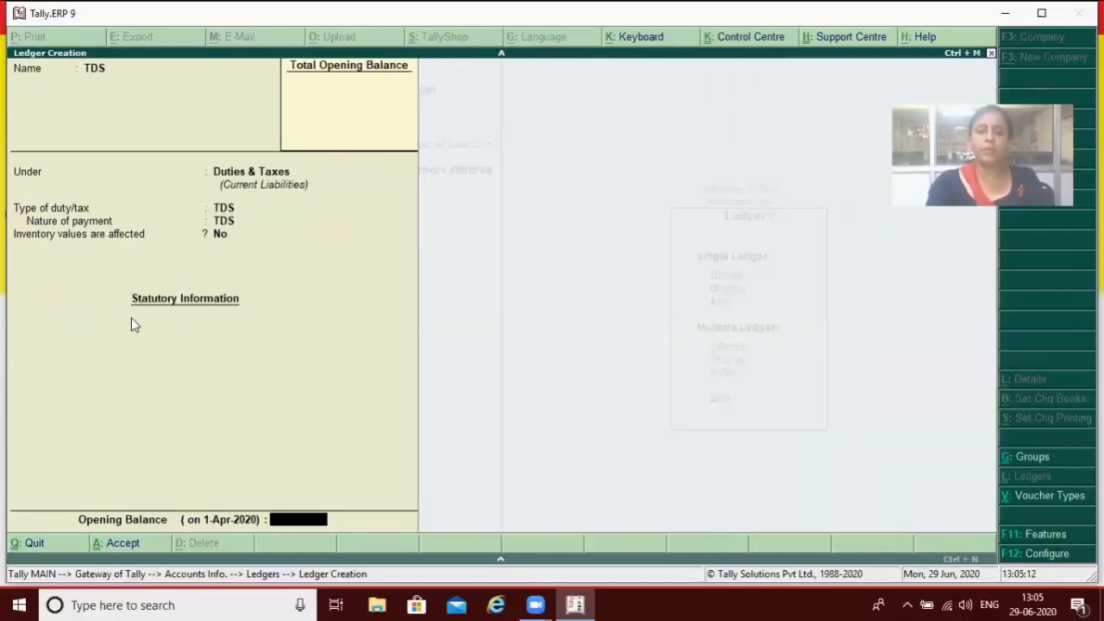
key("Return")
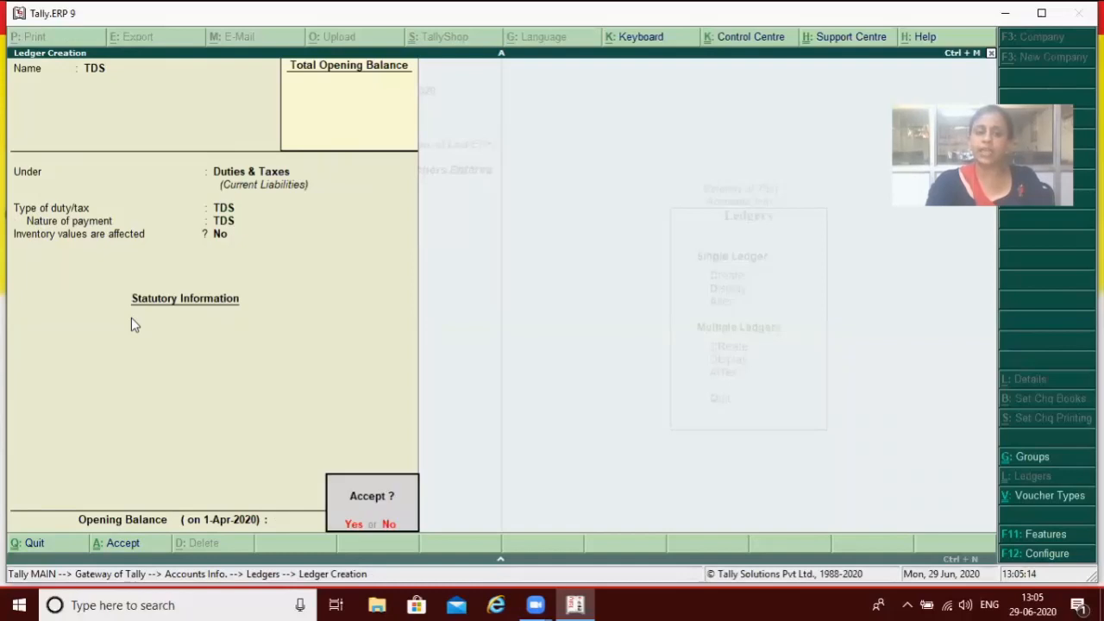
key("Return")
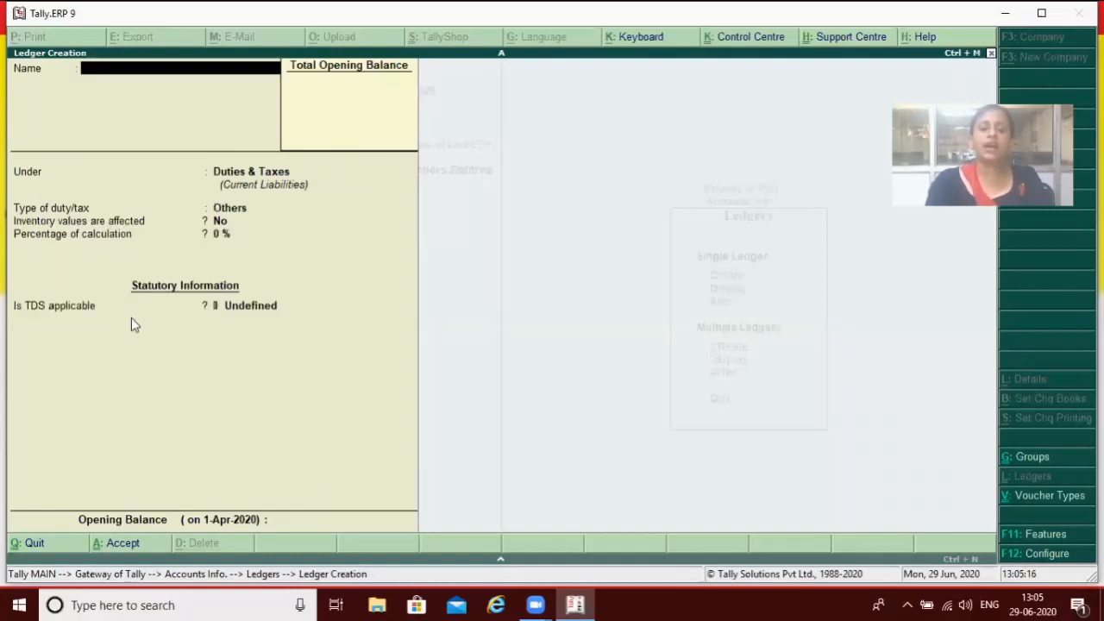
Step: Begin a new ledger with the payee's name under the Sundry Creditors group
type("ANKIT")
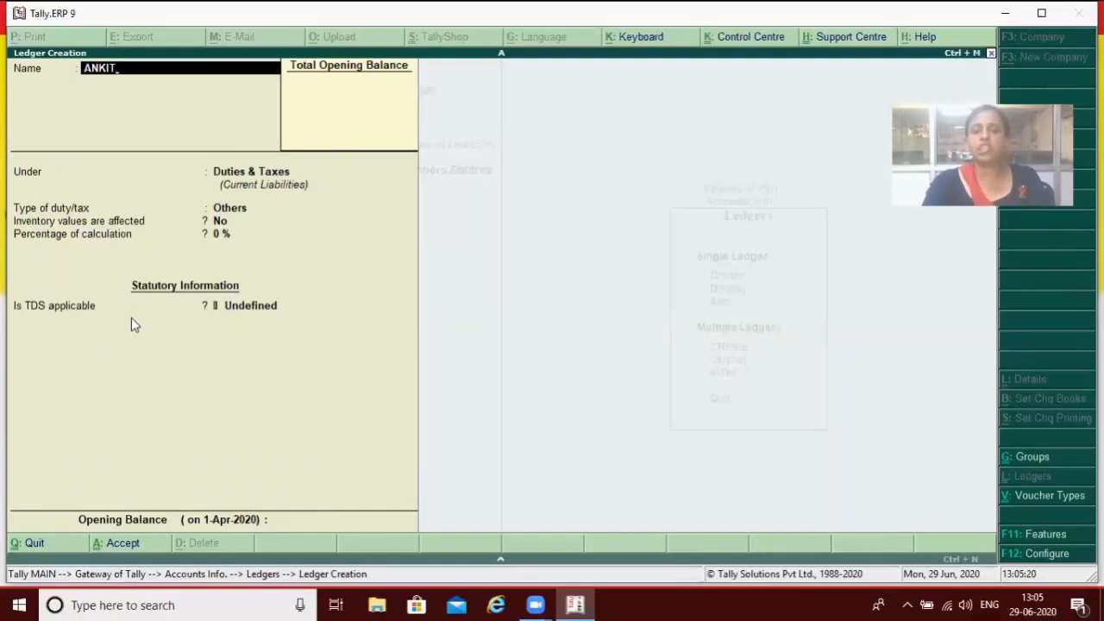
key("Return")
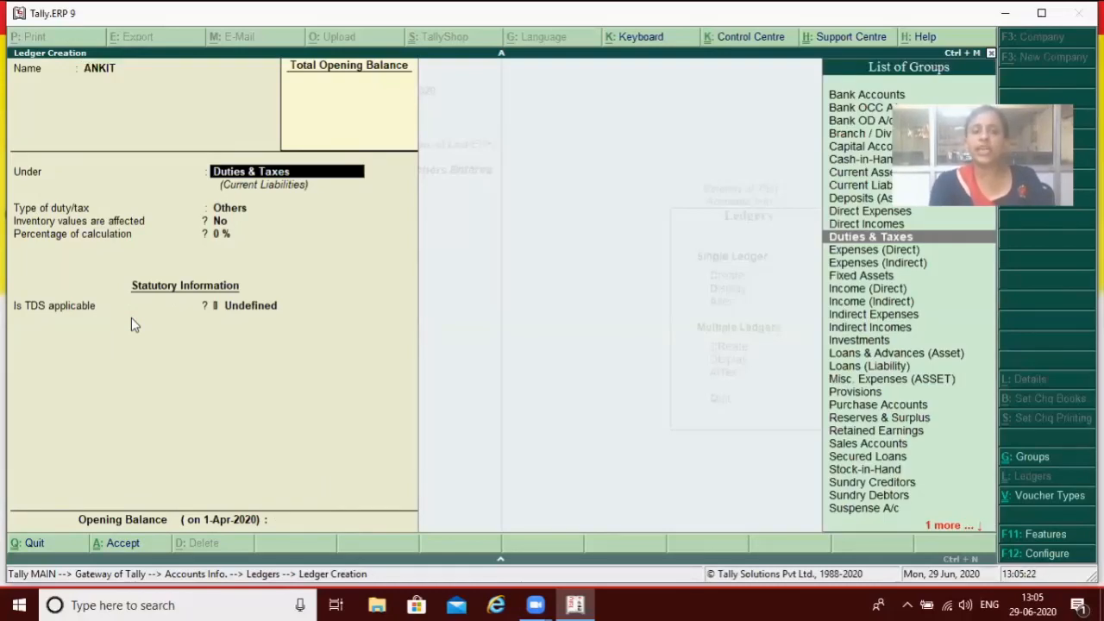
type("S")
key("Up")
key("Up")
key("Up")
key("Up")
key("Down")
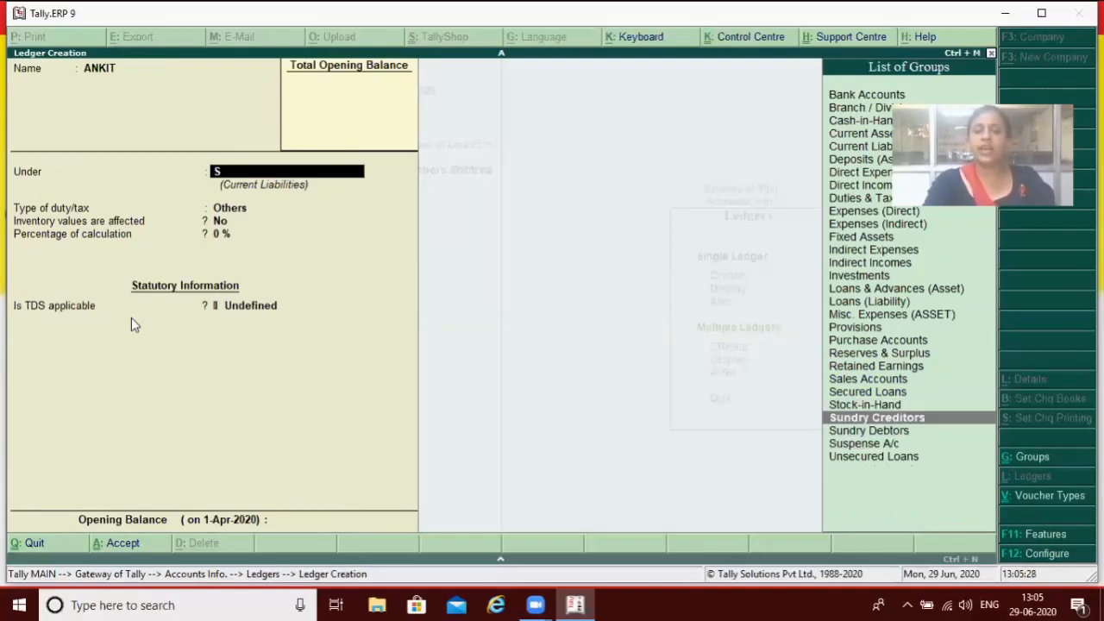
key("Return")
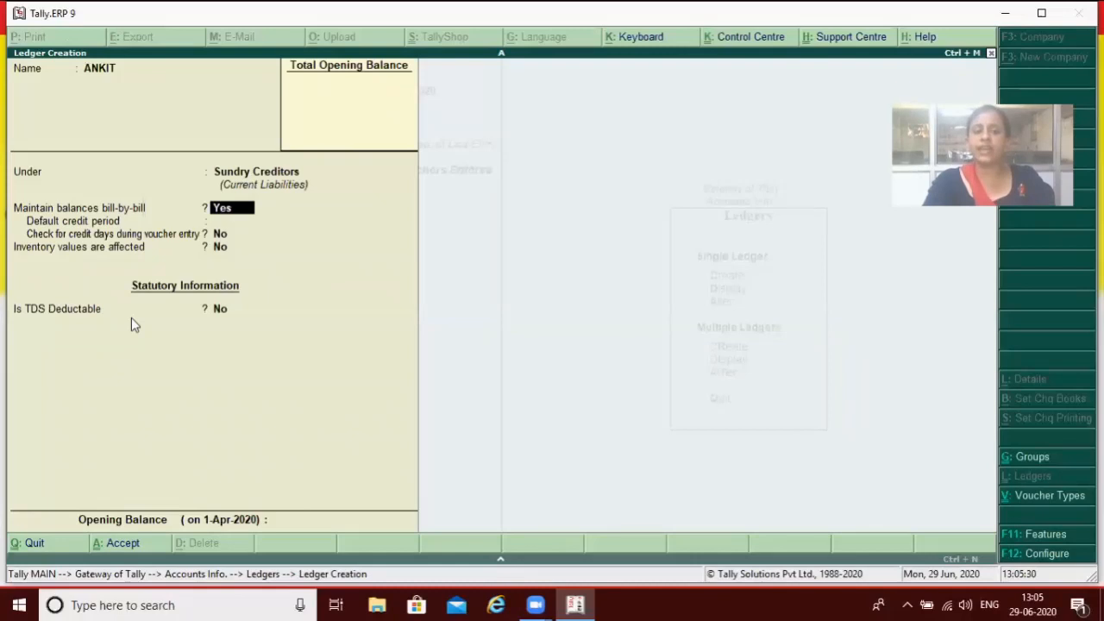
Step: Make TDS deductible for the payee as Body of Individuals, deducted in the same voucher, keep the bill-by-bill defaults and save the ledger
key("Return")
key("Return")
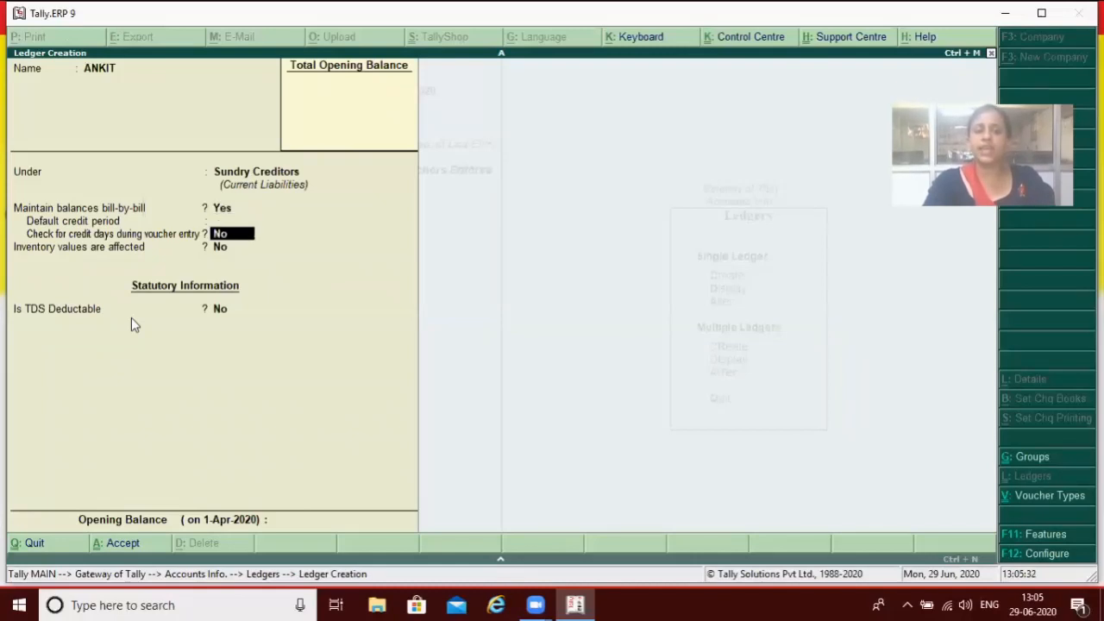
key("Return")
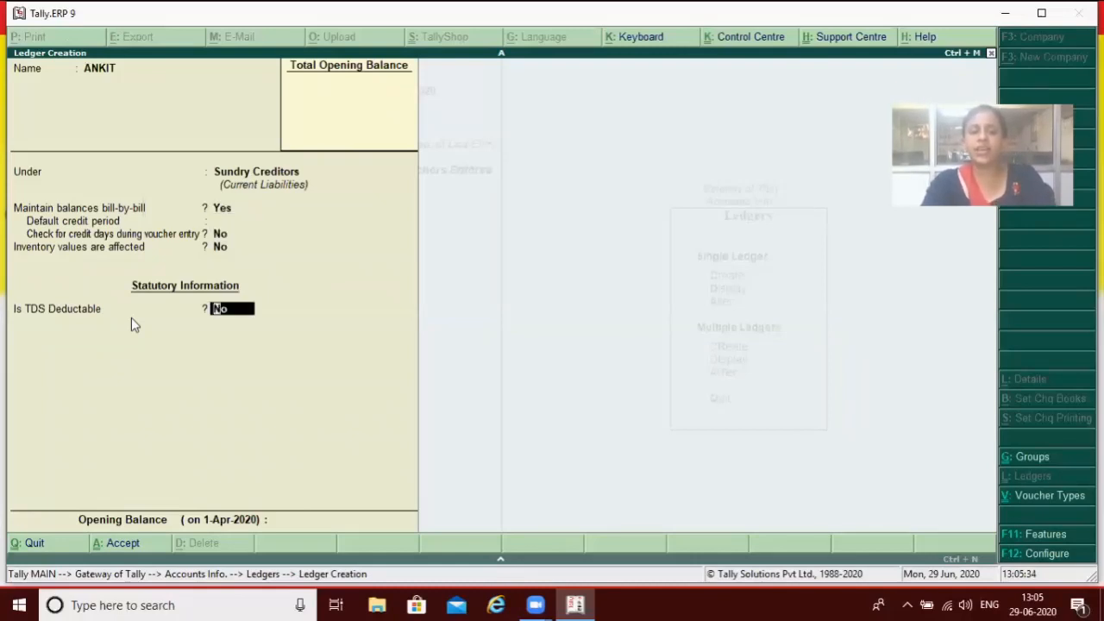
key("y")
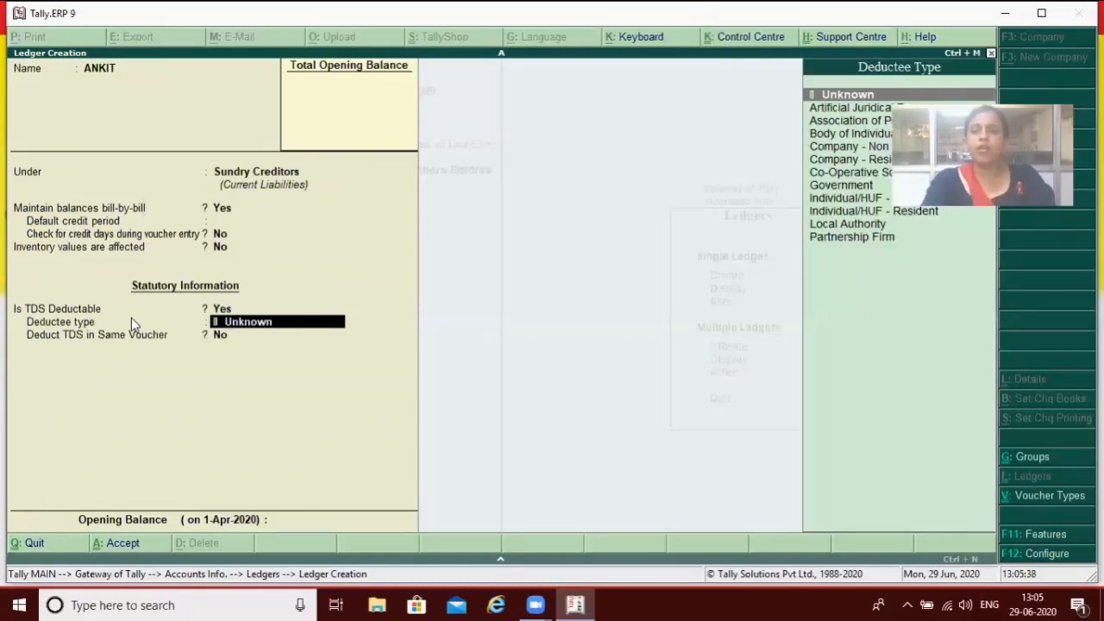
key("Down")
key("Down")
key("Down")
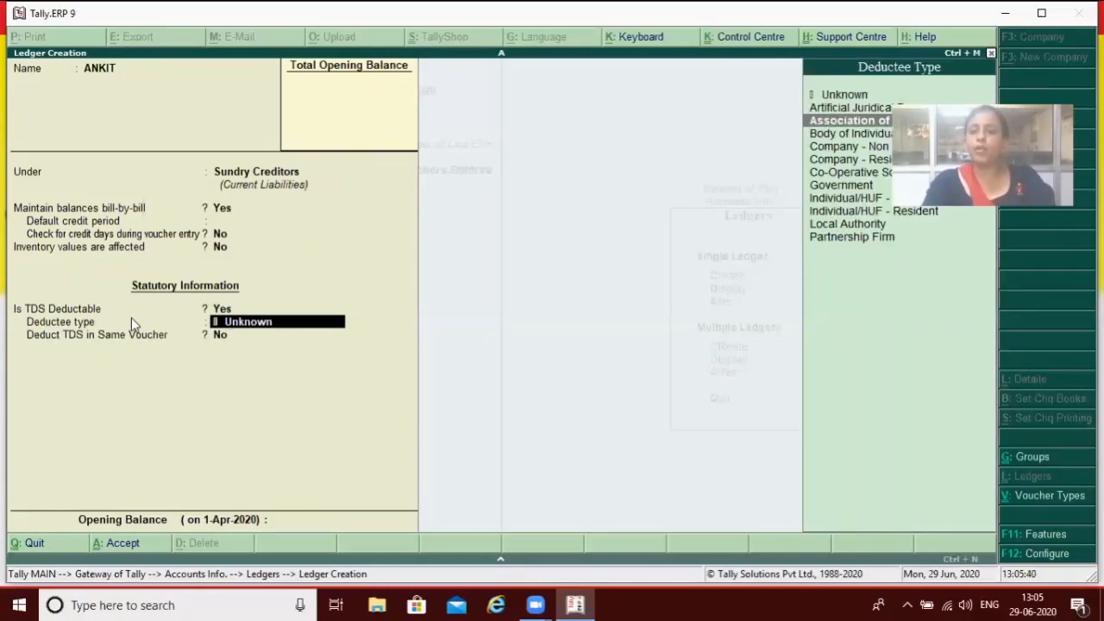
key("Return")
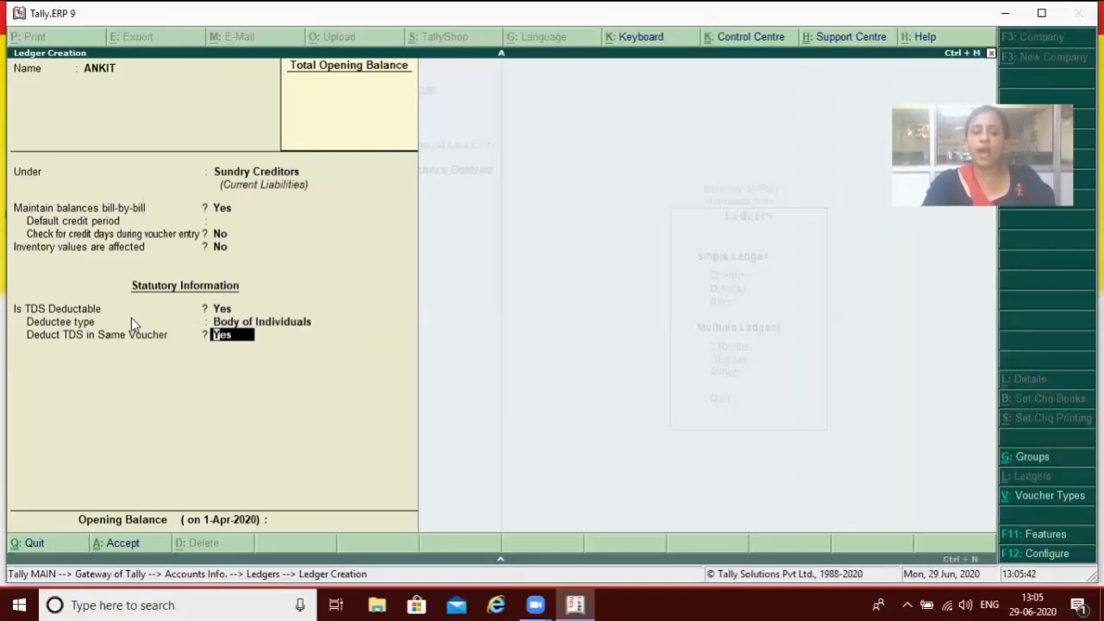
key("Return")
key("Return")
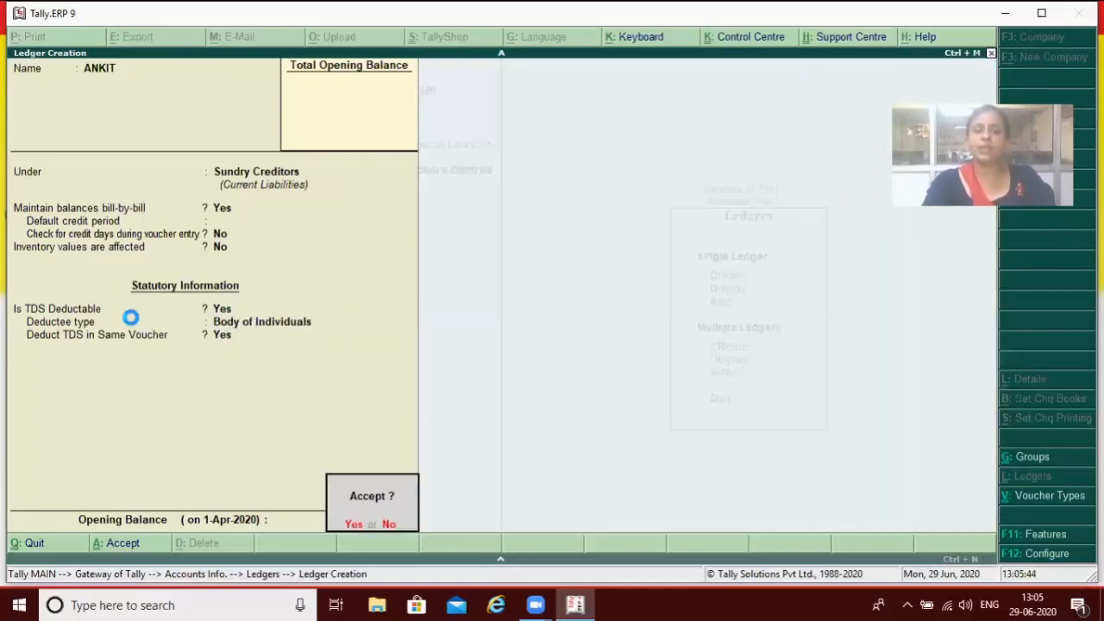
key("Return")
Step: Leave ledger creation, return to the Gateway of Tally and open a new Journal voucher
key("Escape")
key("Return")
key("Escape")
key("Escape")
key("Down")
key("Down")
key("Return")
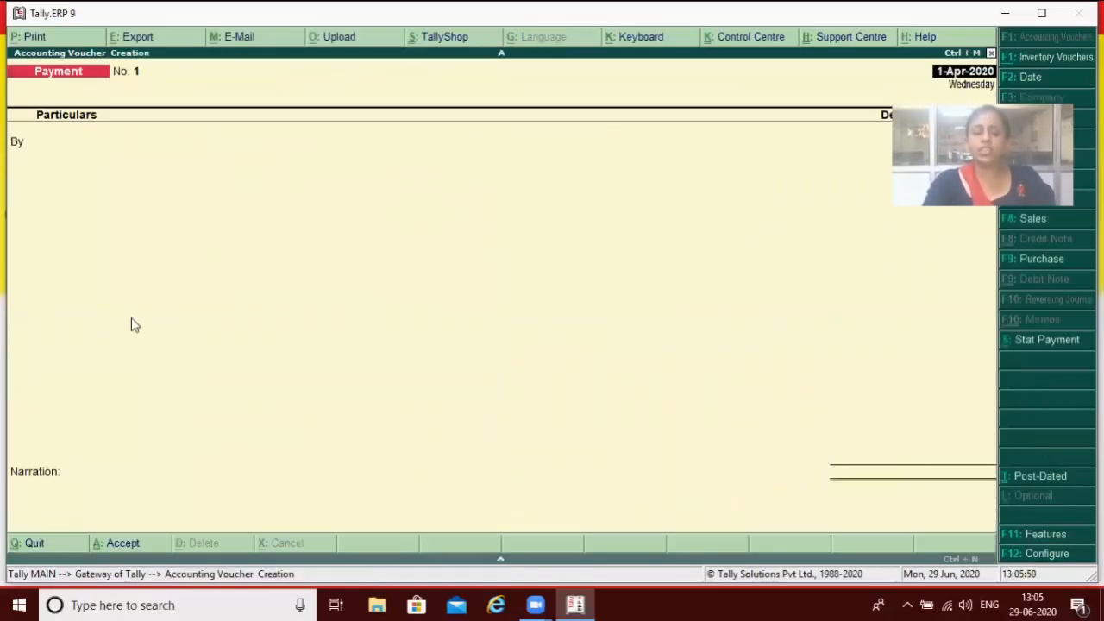
key("F7")
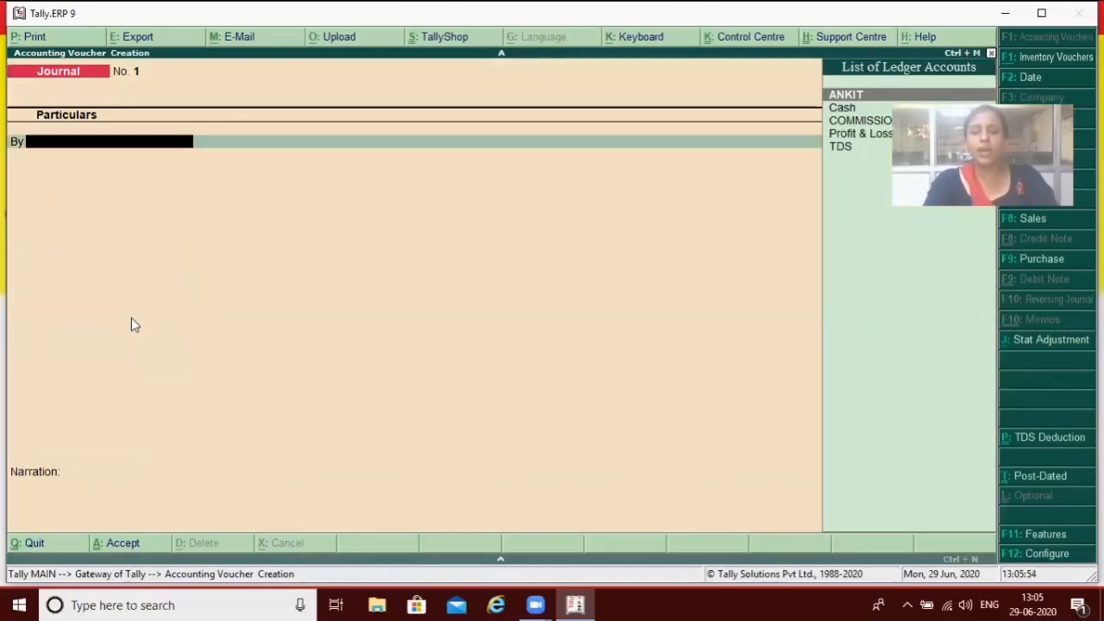
Step: Debit the COMMISSION ledger with 1,00,000 in the journal voucher
type("C")
key("Down")
key("Return")
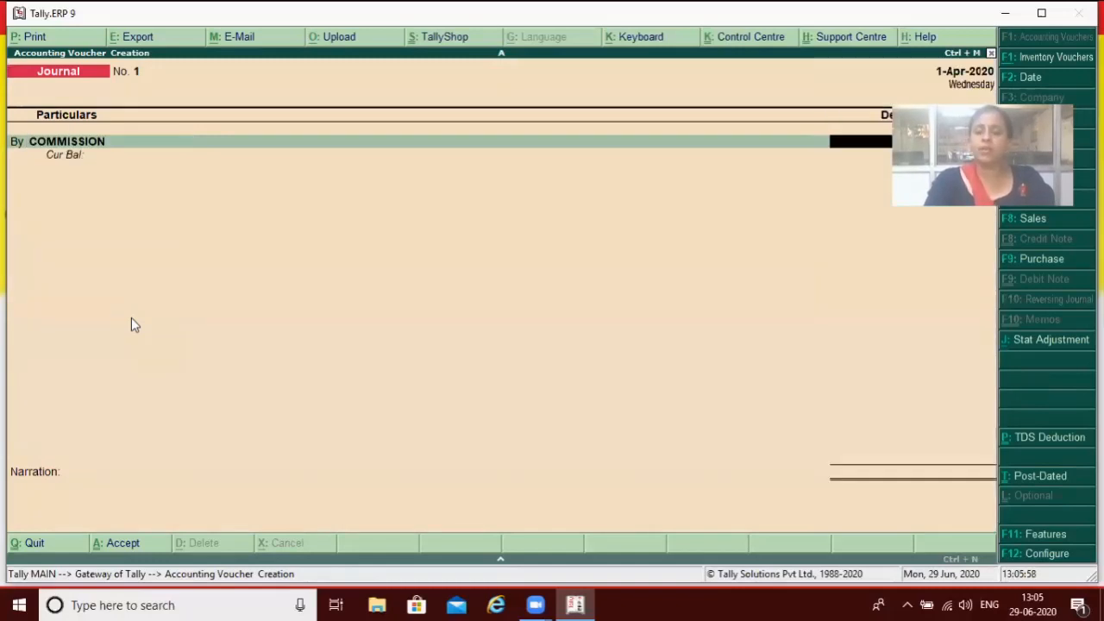
type("100")
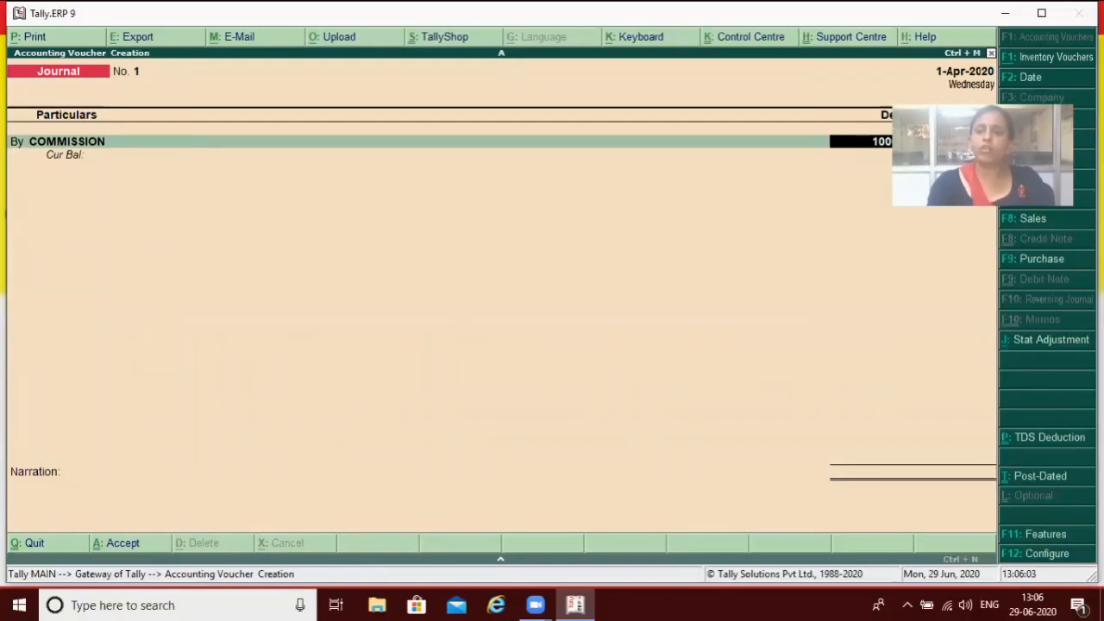
type("000")
key("Return")
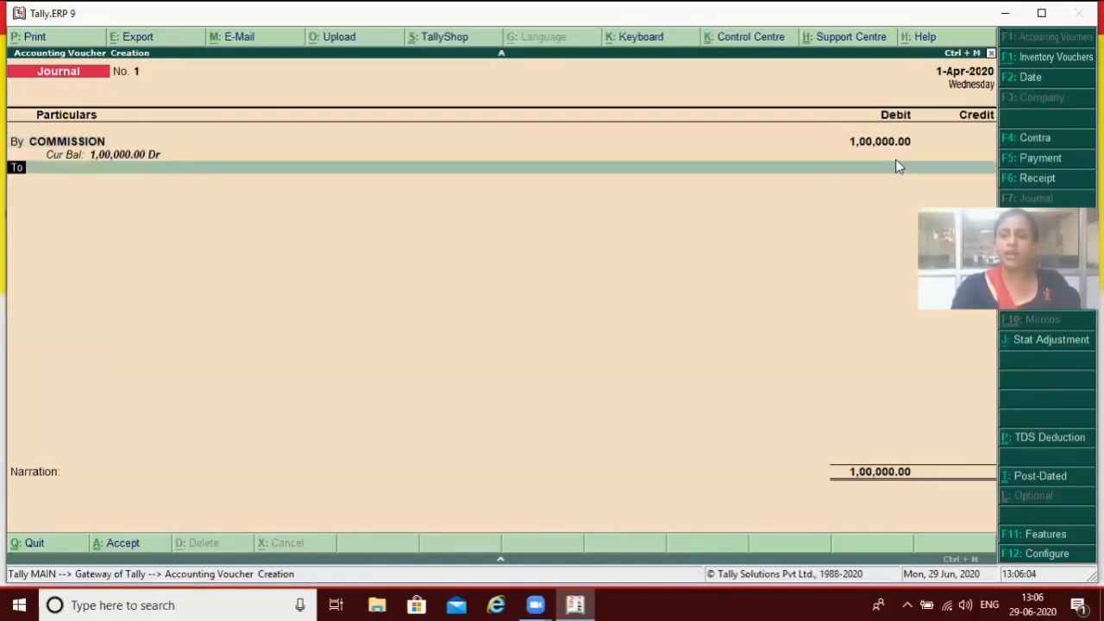
Step: Select the payee's creditor ledger as the credit account of the journal voucher and return to the ledger selection
key("Return")
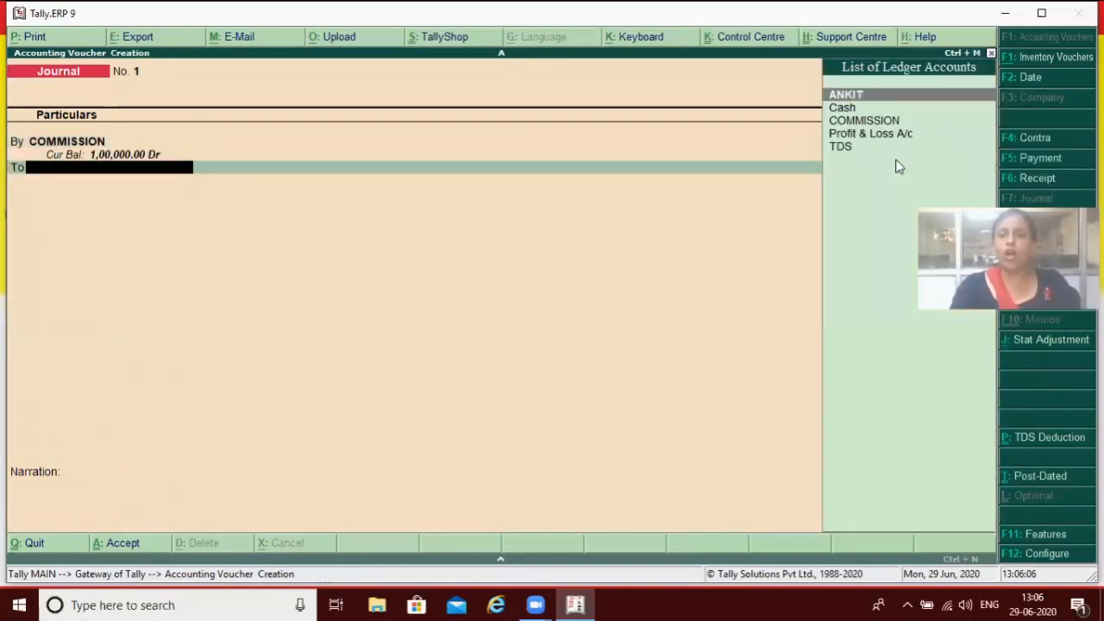
key("Return")
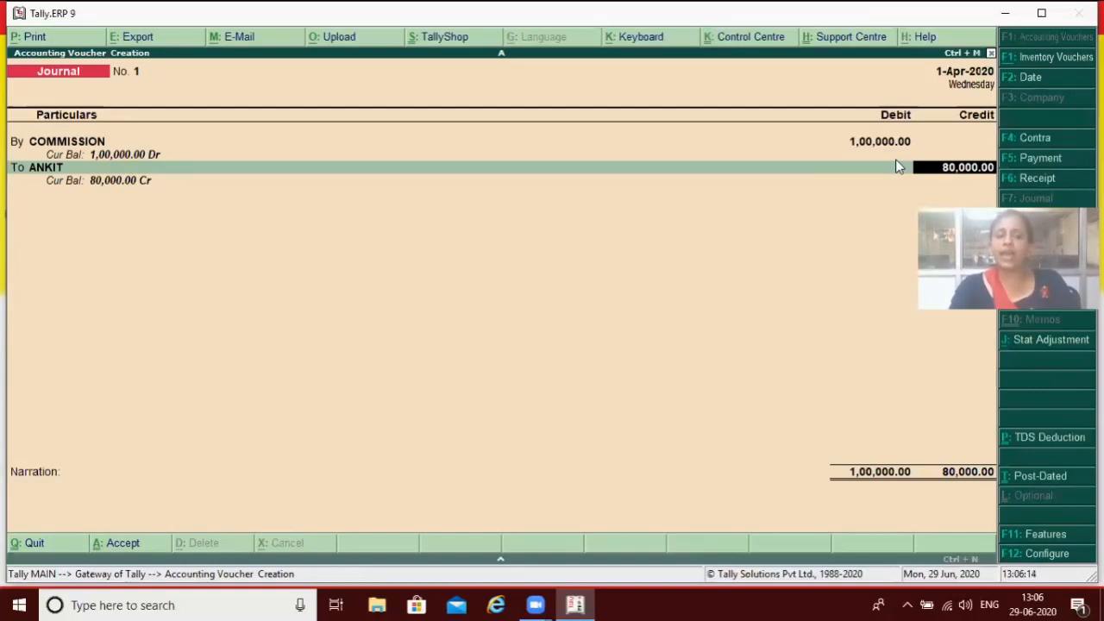
key("BackSpace")
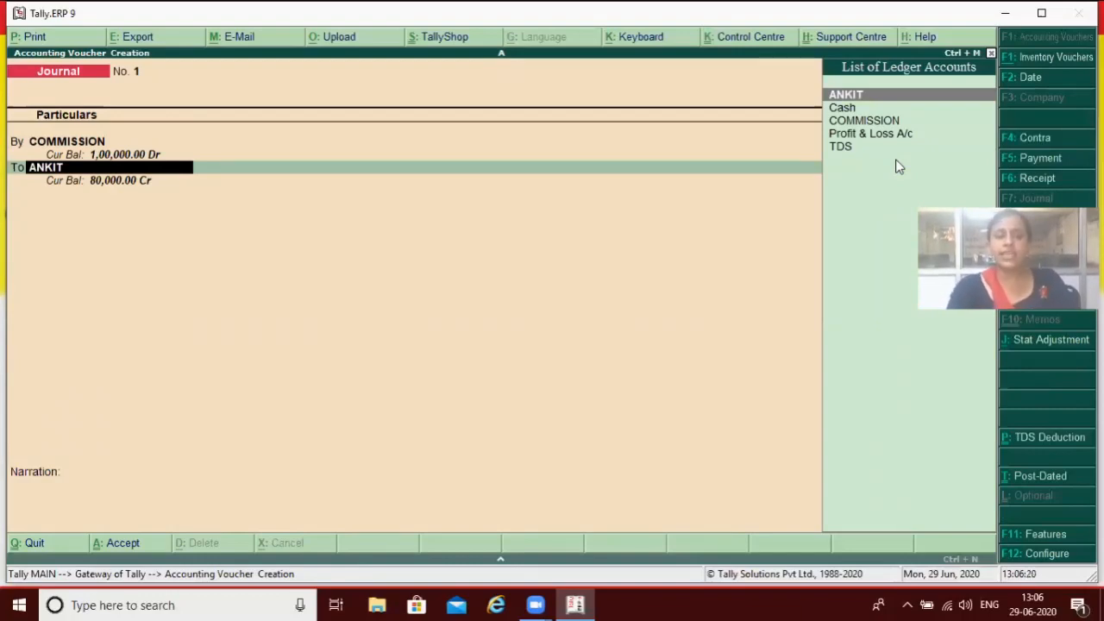
Step: Open the payee's ledger for alteration from within the journal voucher and go through to its TDS settings
key("ctrl+Return")
key("Return")
key("Return")
key("Return")
key("Return")
key("Return")
key("Return")
key("Return")
key("Return")
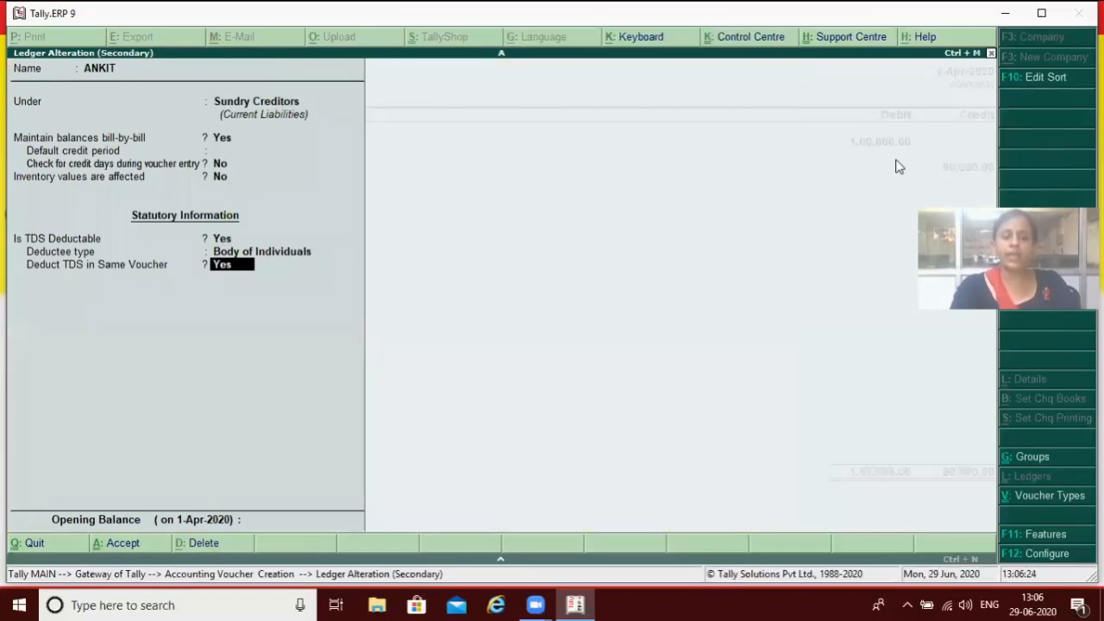
Step: Configure ledgers to provide addresses, including for revenue accounts, and contact details
key("F12")
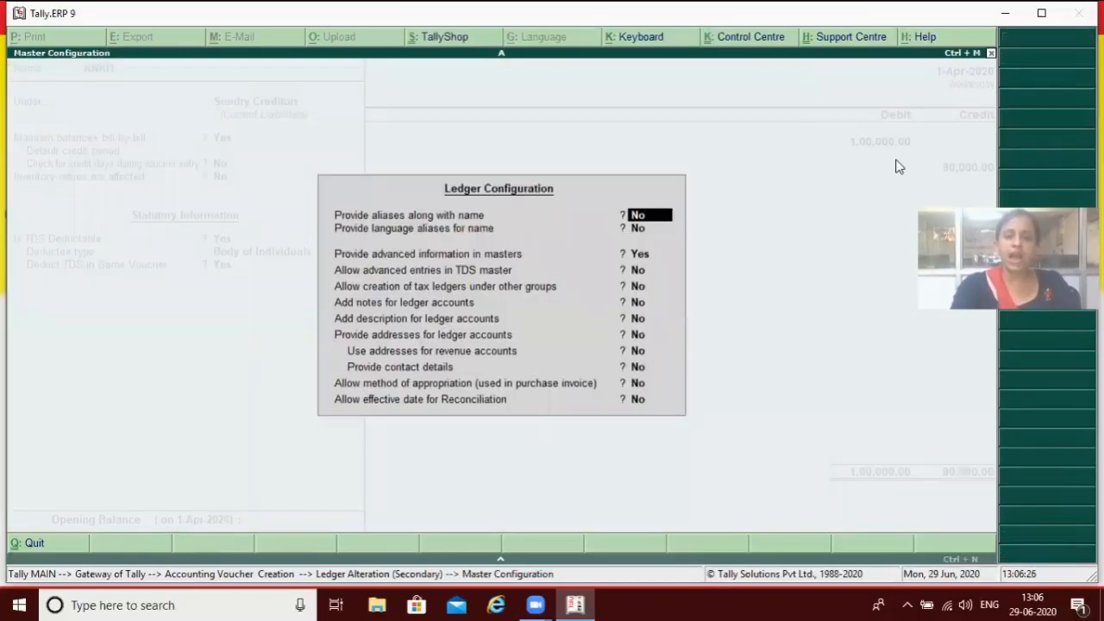
key("Return")
key("Return")
key("Return")
key("Return")
key("Return")
key("Return")
key("Return")
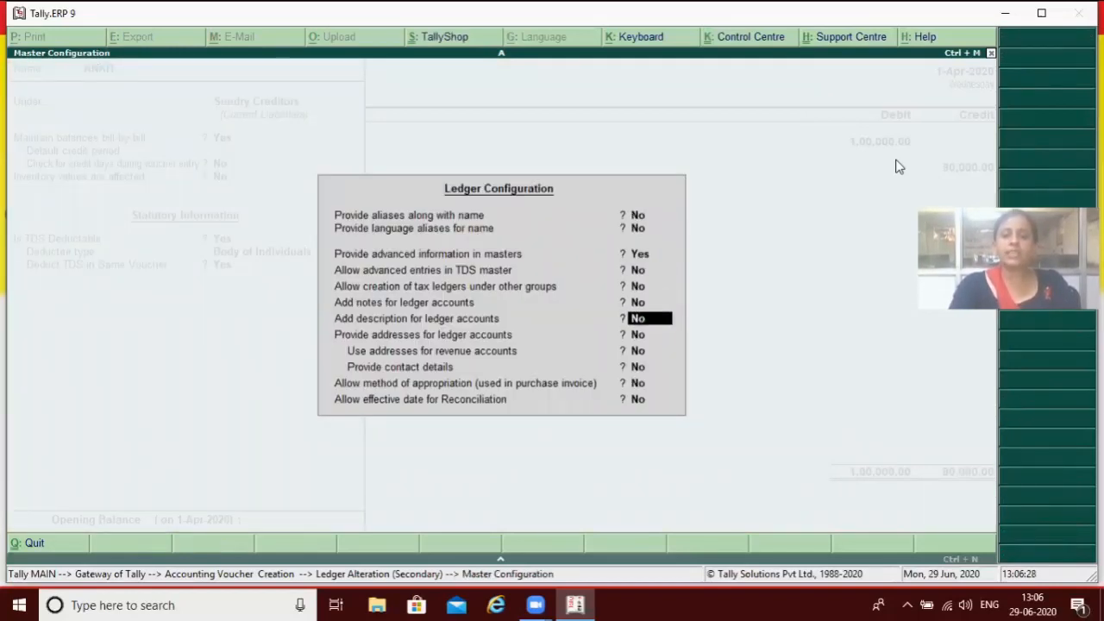
type("y")
key("Return")
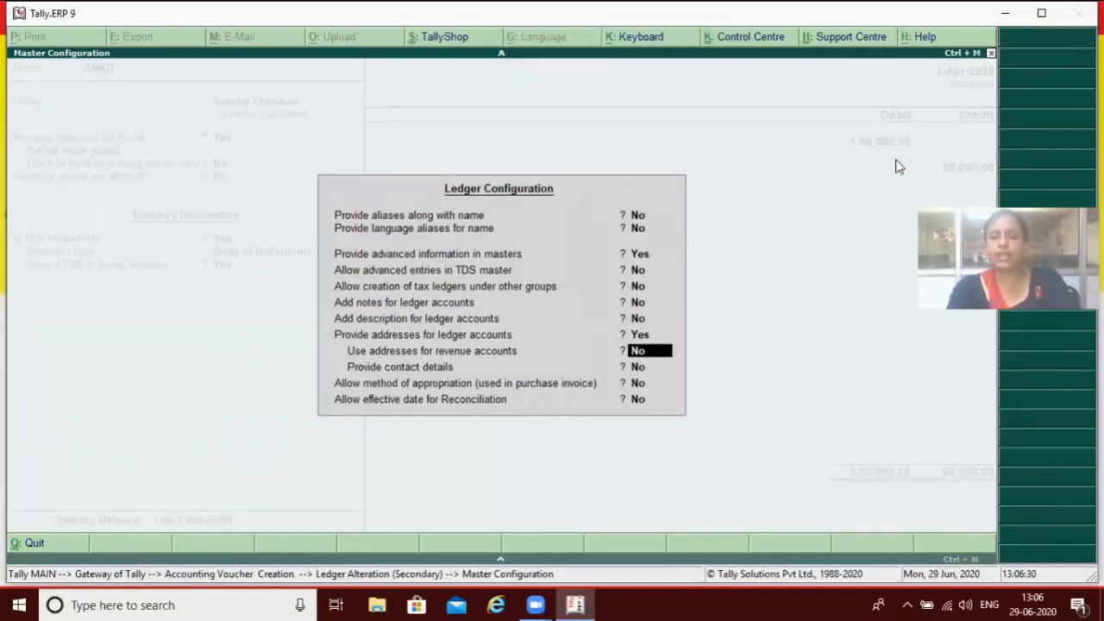
key("Return")
type("y")
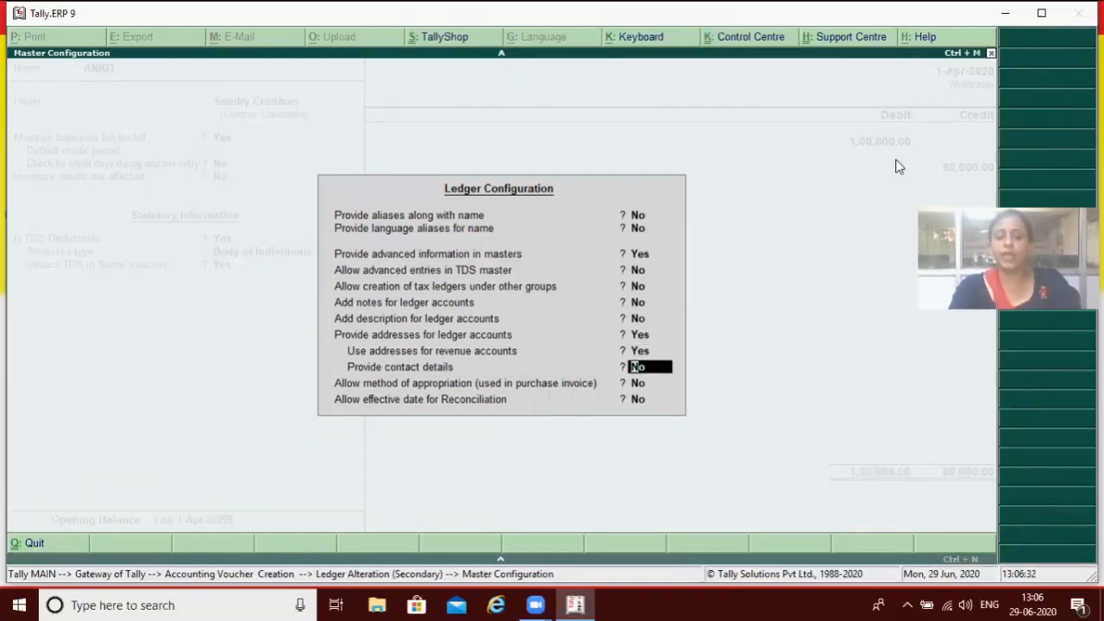
key("Return")
key("Return")
key("Return")
Step: Enter the payee's PAN under the tax registration details, leave the other details unchanged and save the ledger
key("Return")
key("Return")
key("Return")
key("Return")
key("Return")
key("Return")
key("Return")
key("Return")
key("Return")
key("Return")
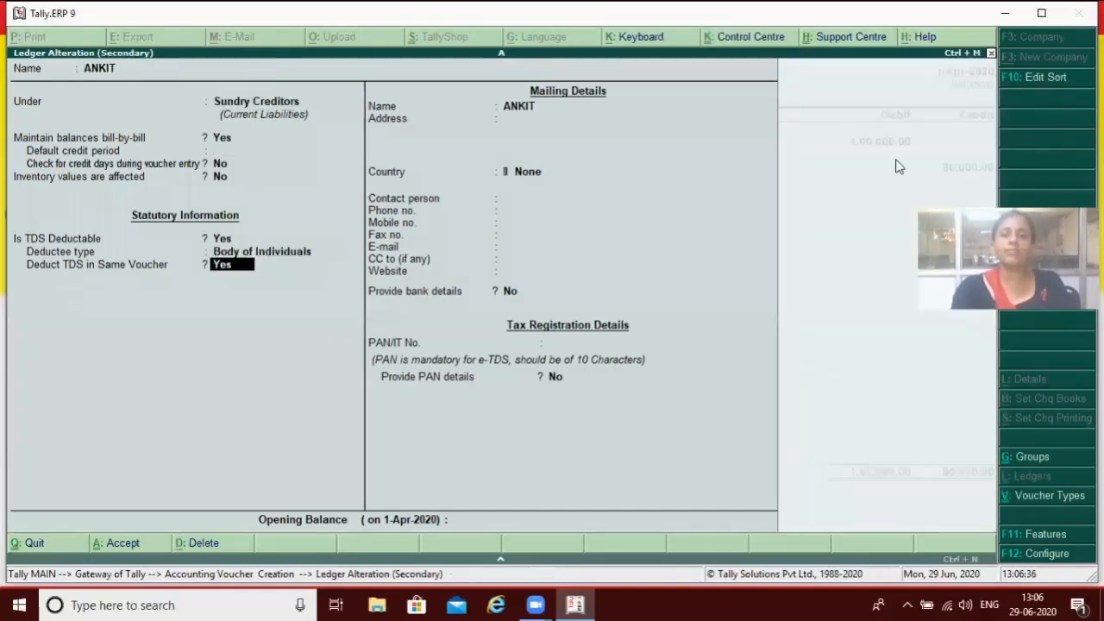
key("Return")
key("Return")
key("Return")
key("Return")
key("Return")
key("Return")
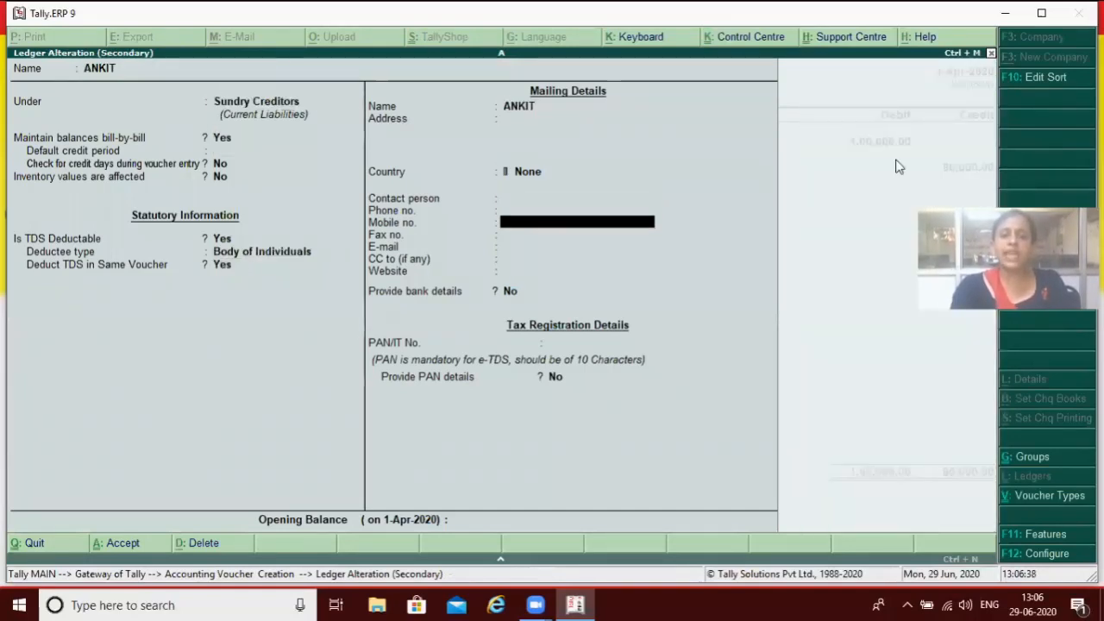
key("Return")
key("Return")
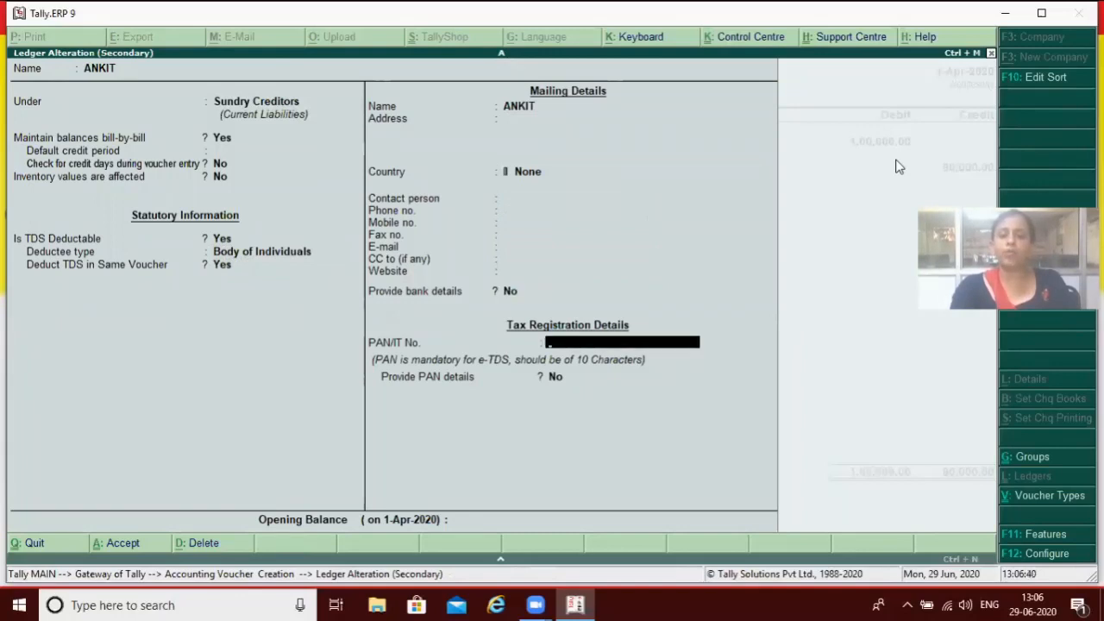
type("FGHJ")
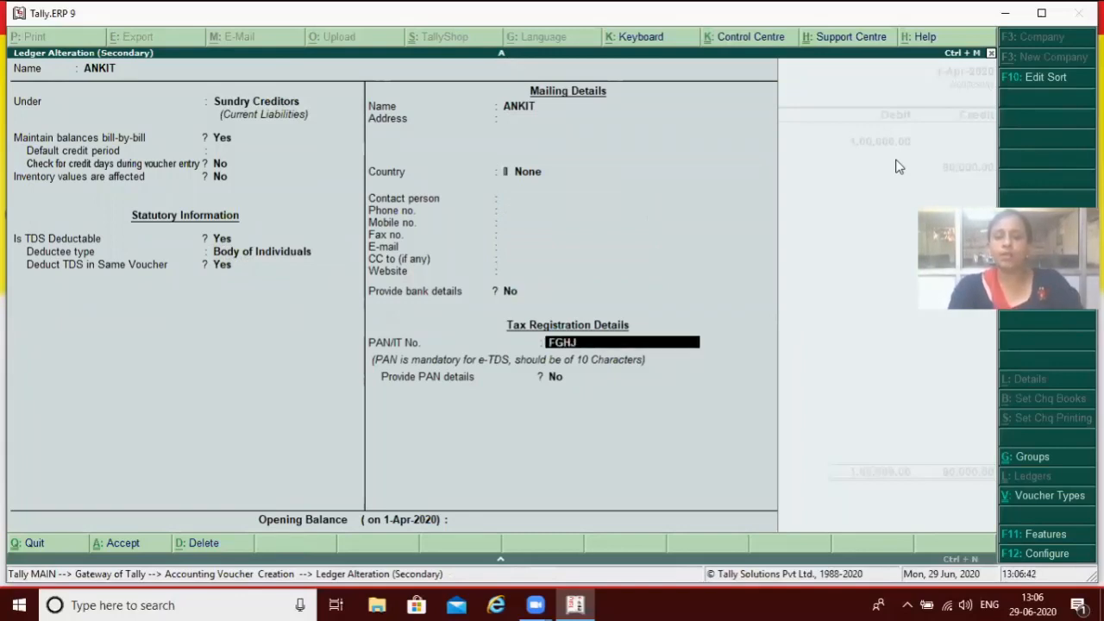
type("J4561X")
key("Return")
key("Return")
key("Return")
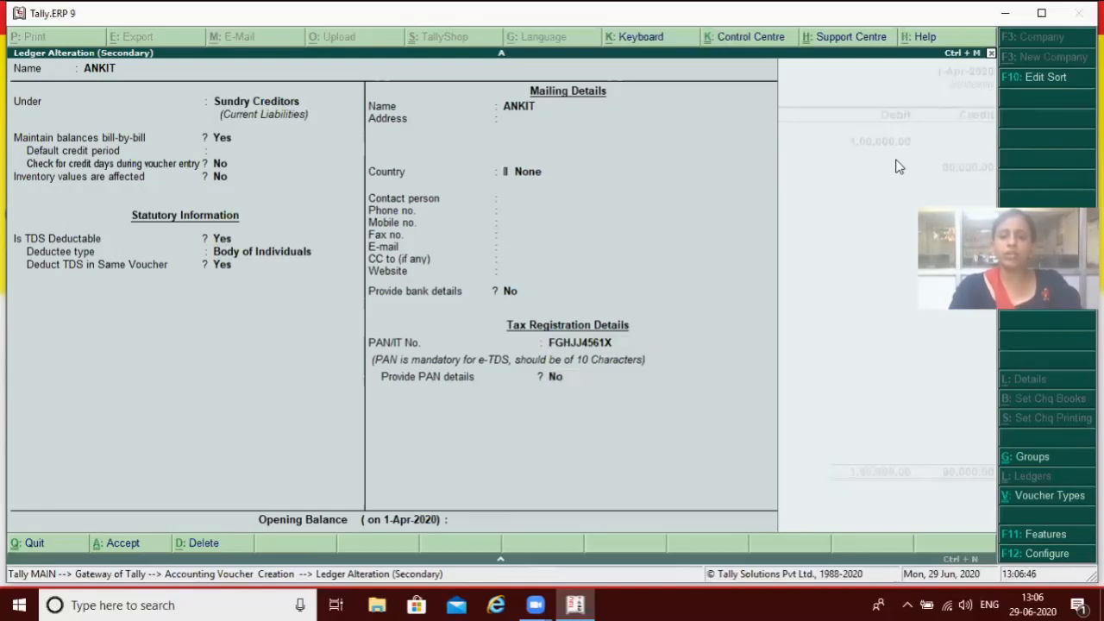
key("Return")
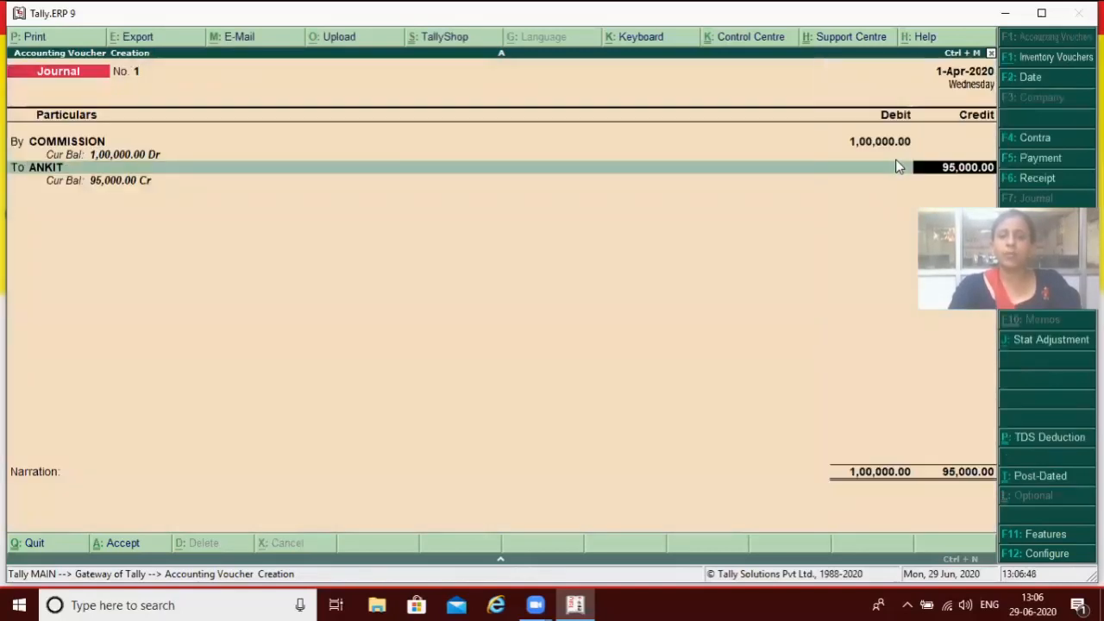
Step: Credit the payee with 95,000, allocating 1,00,000 Cr and 5,000 Dr bill-wise to New Ref 1
key("Return")
key("Return")
key("Return")
key("Return")
key("Return")
key("Return")
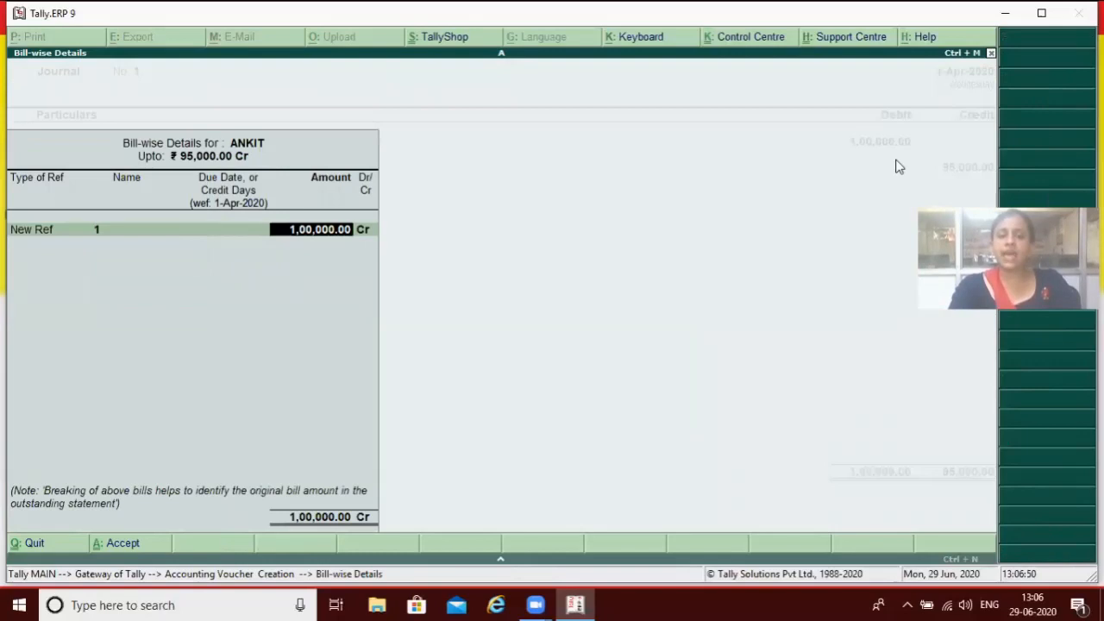
key("Return")
key("Return")
key("Return")
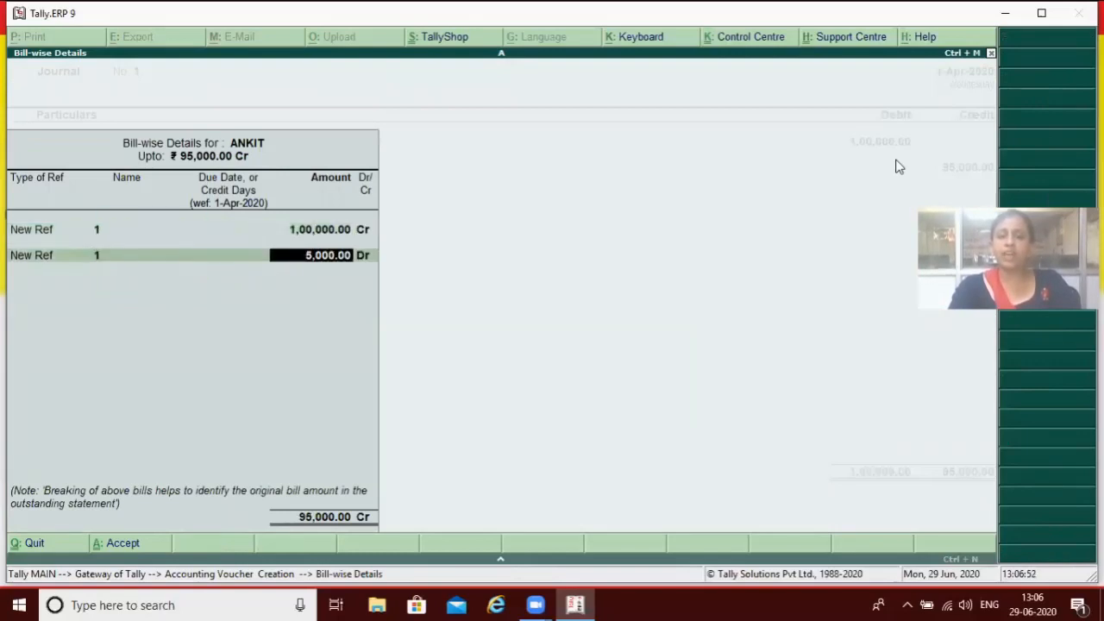
key("Return")
key("Return")
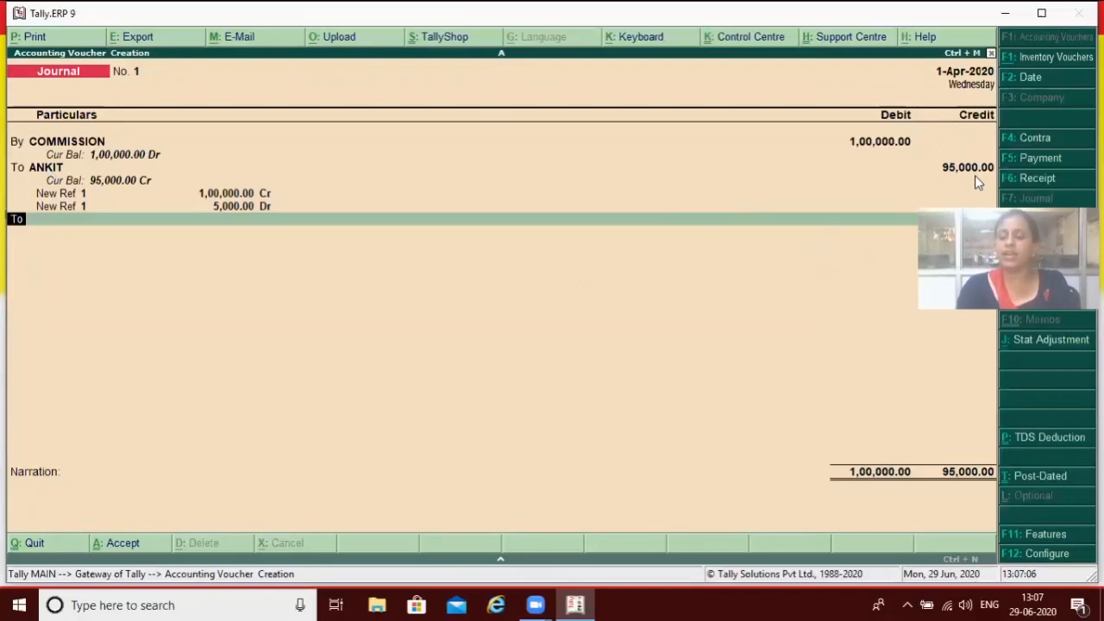
Step: Credit the TDS ledger with 5,000, leave the narration blank and save the journal voucher
key("Return")
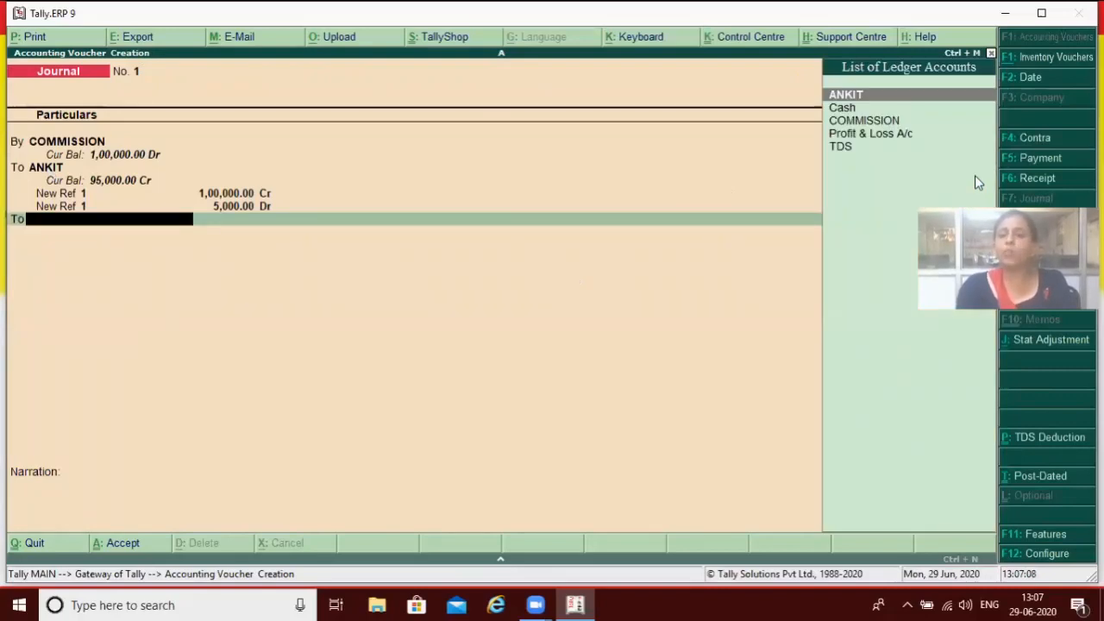
key("Down")
key("Down")
key("Down")
key("Down")
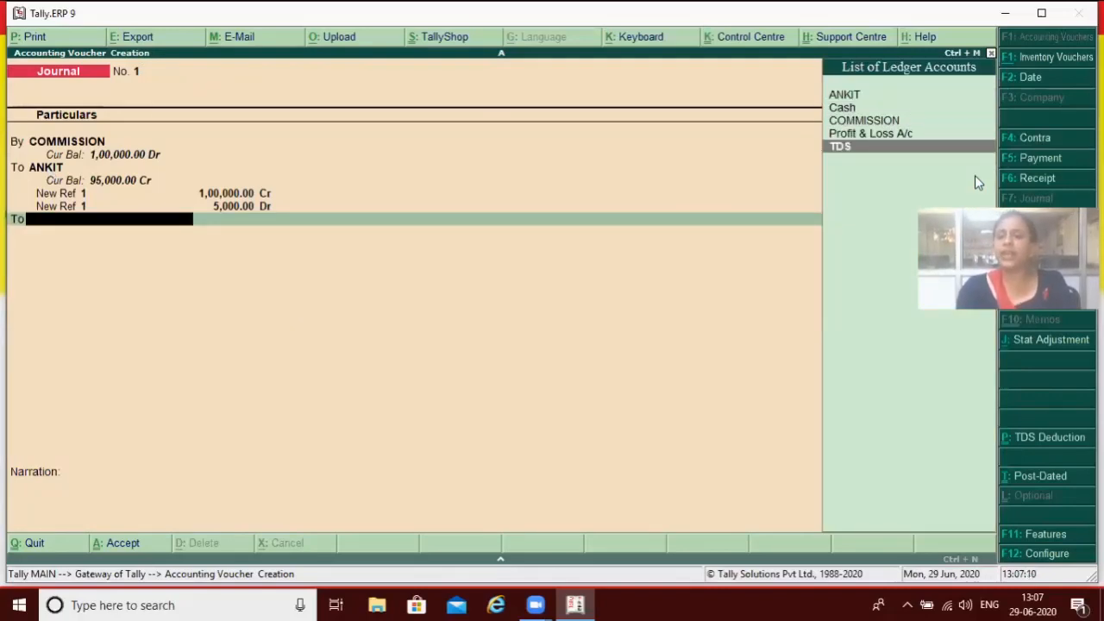
key("Return")
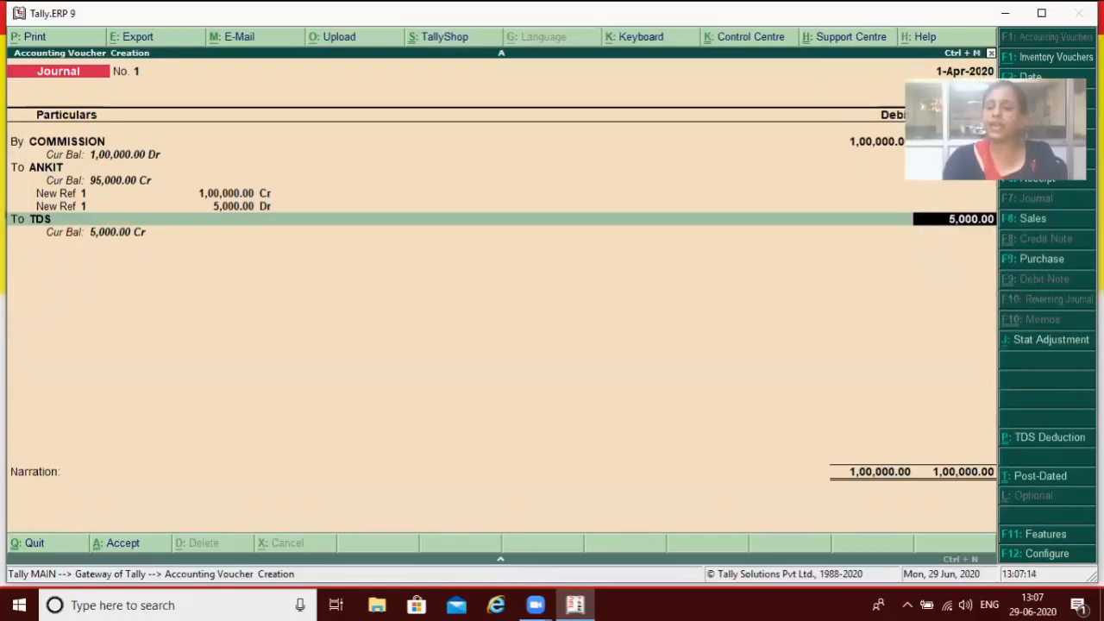
key("Return")
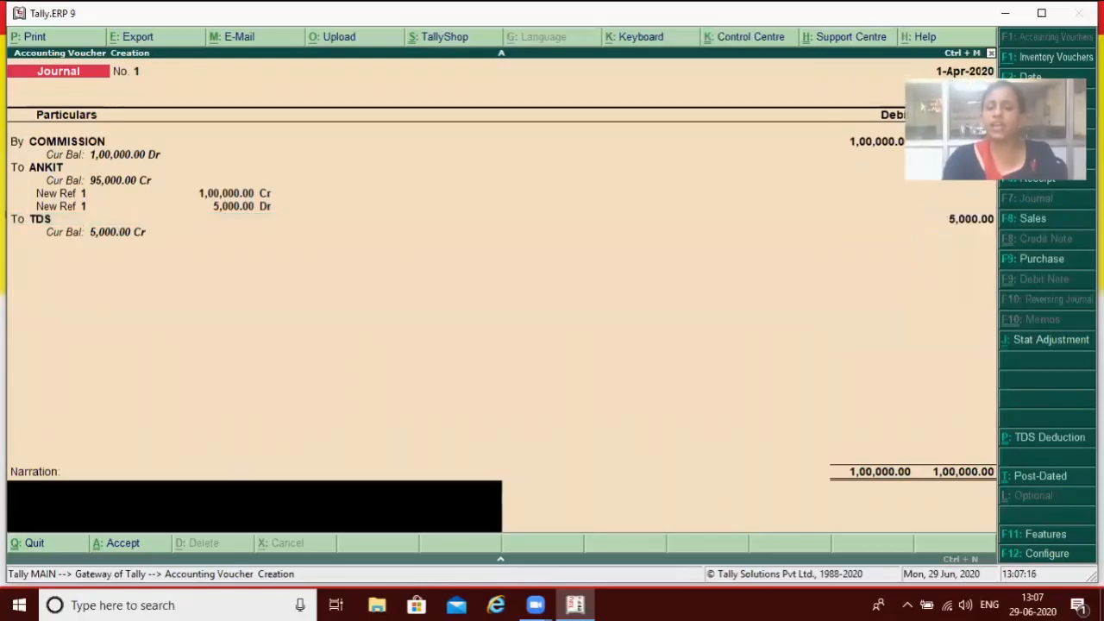
key("Return")
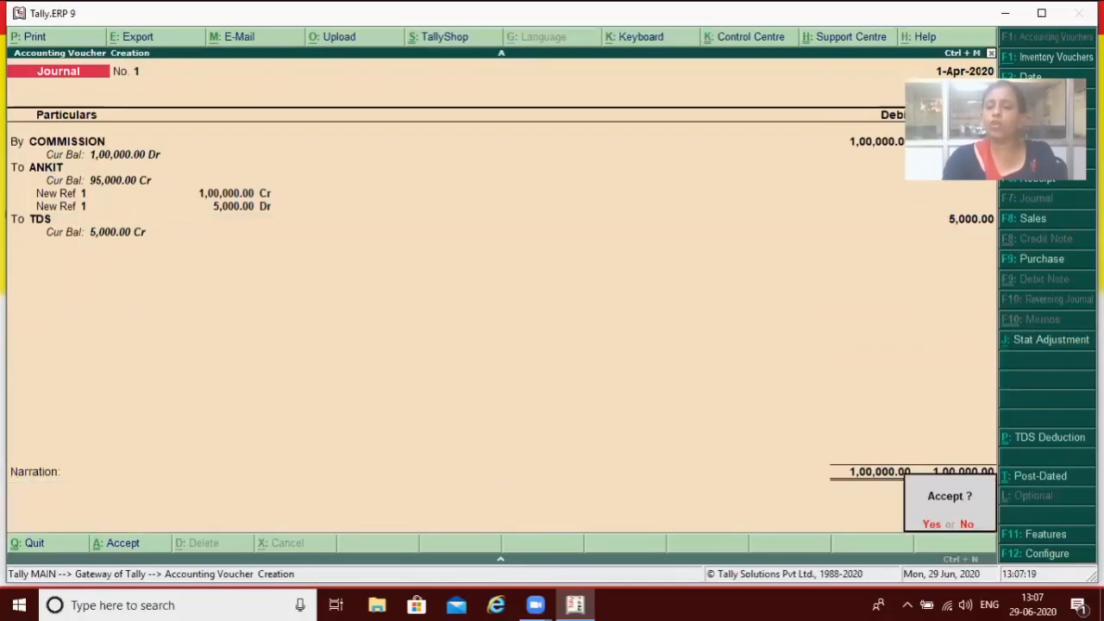
key("Return")
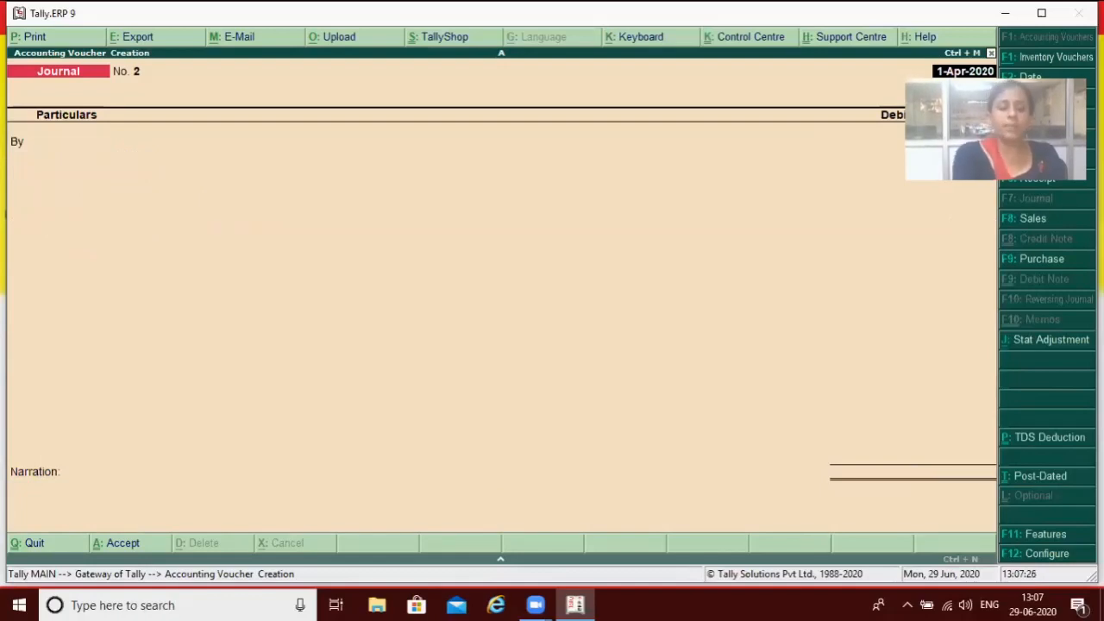
Step: Start a Payment voucher dated 2-4-2020
key("F5")
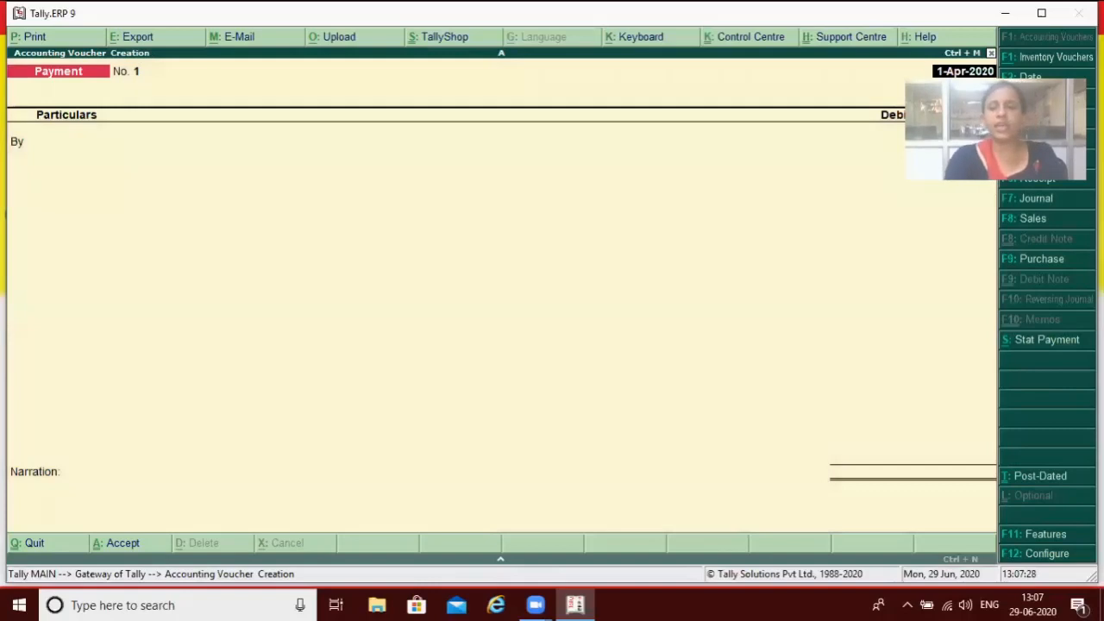
key("F2")
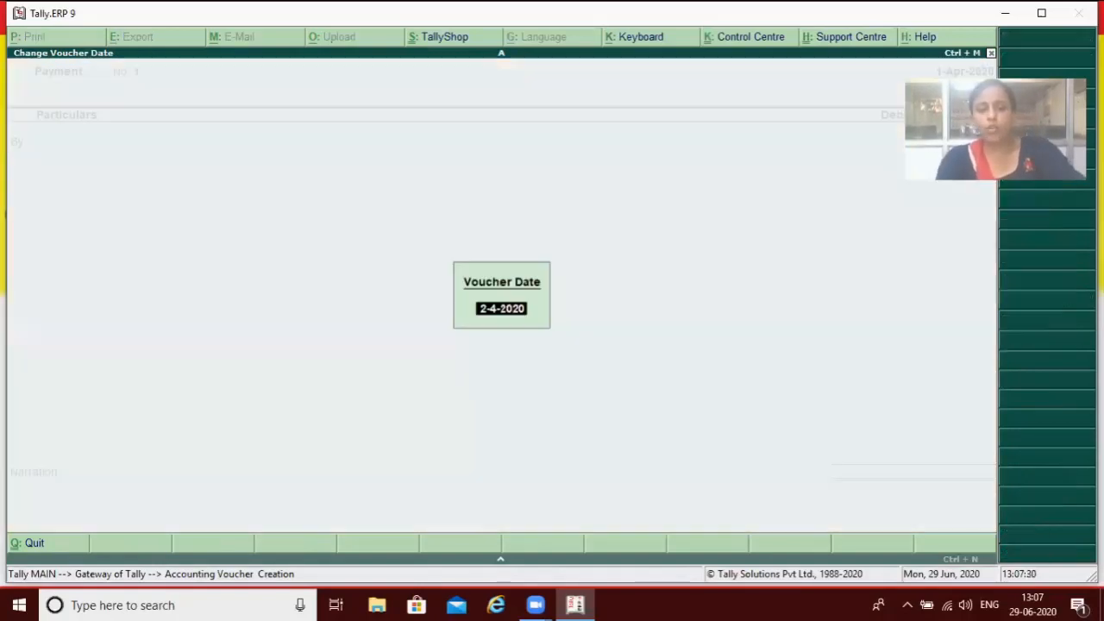
key("Return")
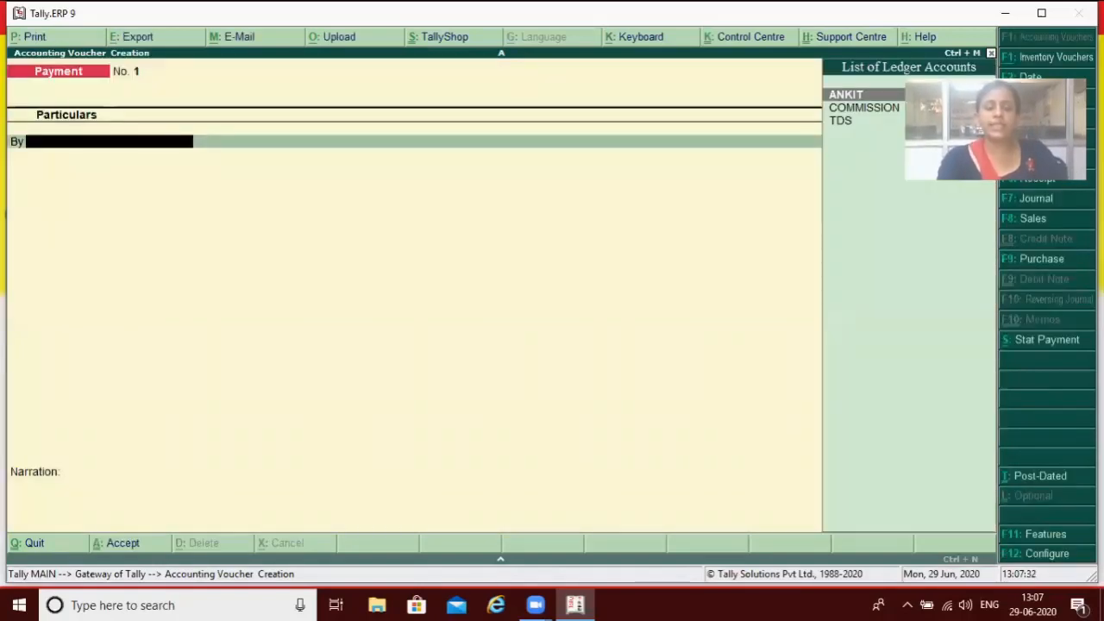
Step: Debit the payee's ledger with 95,000 in the payment voucher, adjusted as Agst Ref against bill 1
type("a")
key("Return")
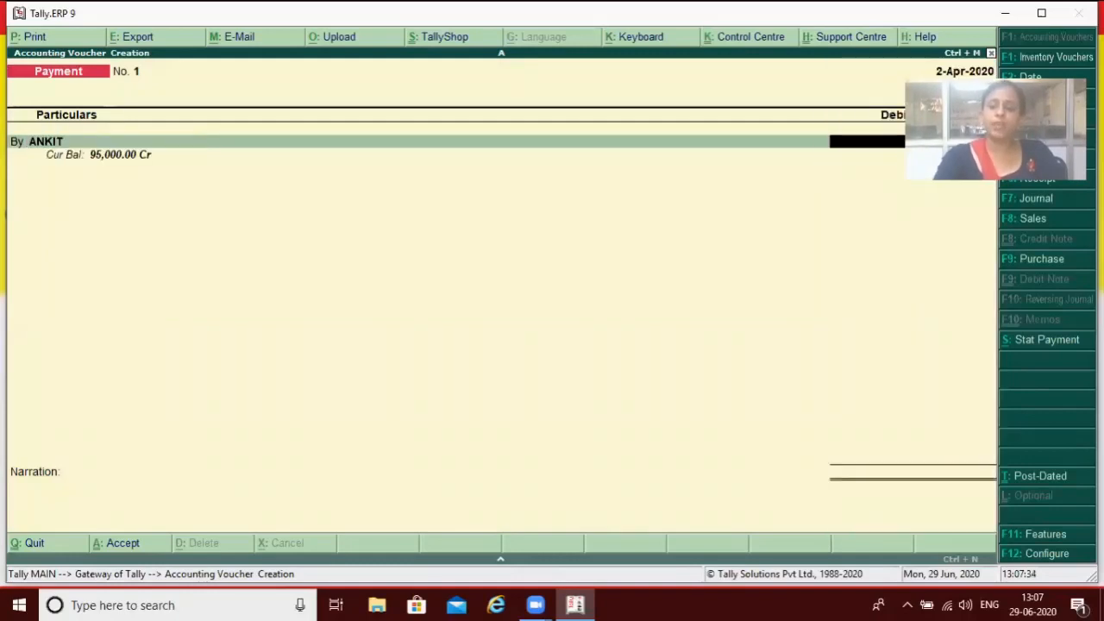
type("9500")
key("Return")
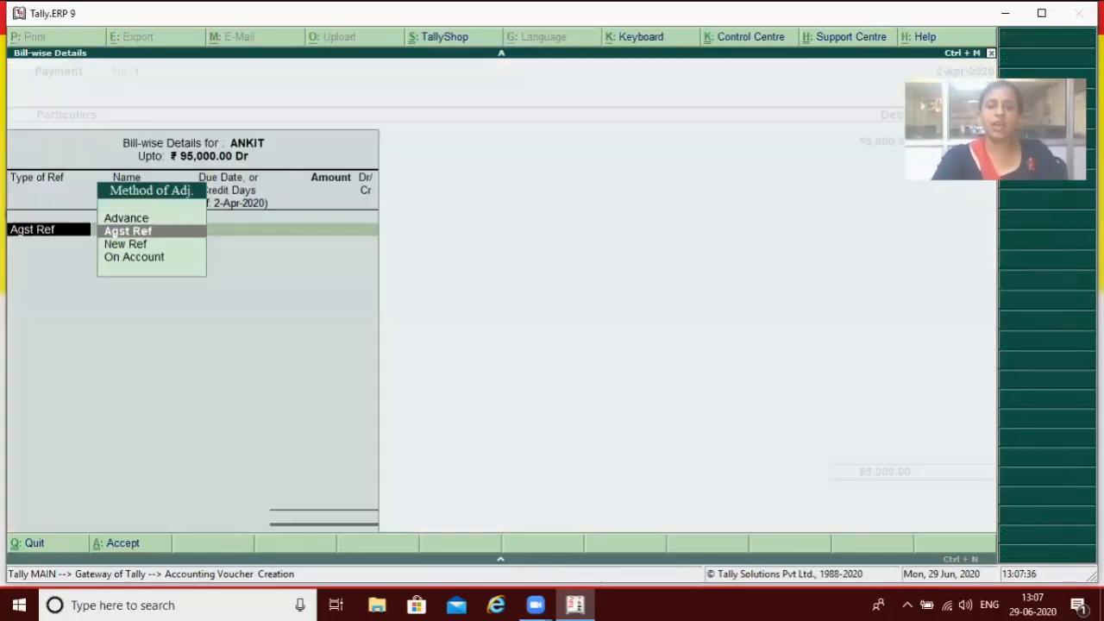
key("Return")
key("Return")
key("Return")
key("Return")
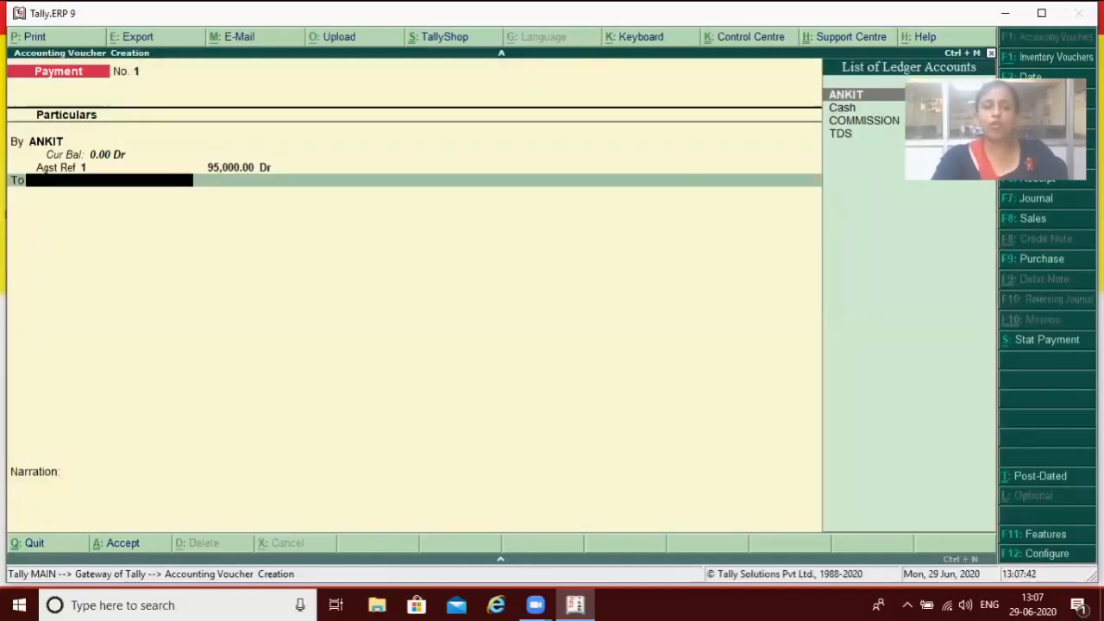
Step: Create a ledger named BANK under Bank Accounts from within the payment voucher, keeping the default bank and mailing details
key("alt+c")
type("BANK")
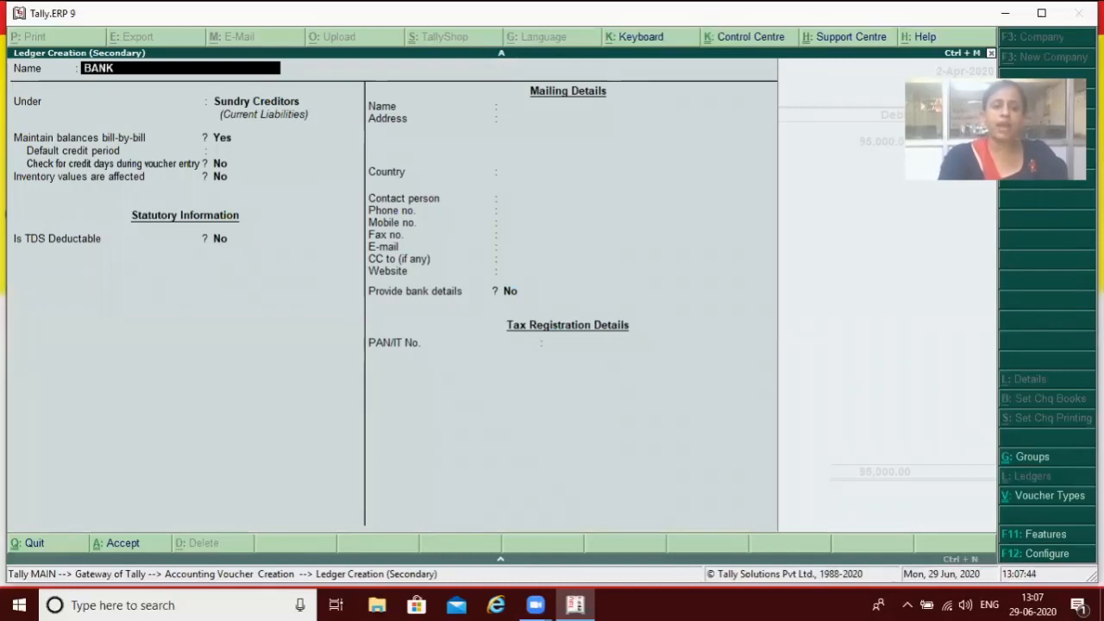
key("Return")
type("B")
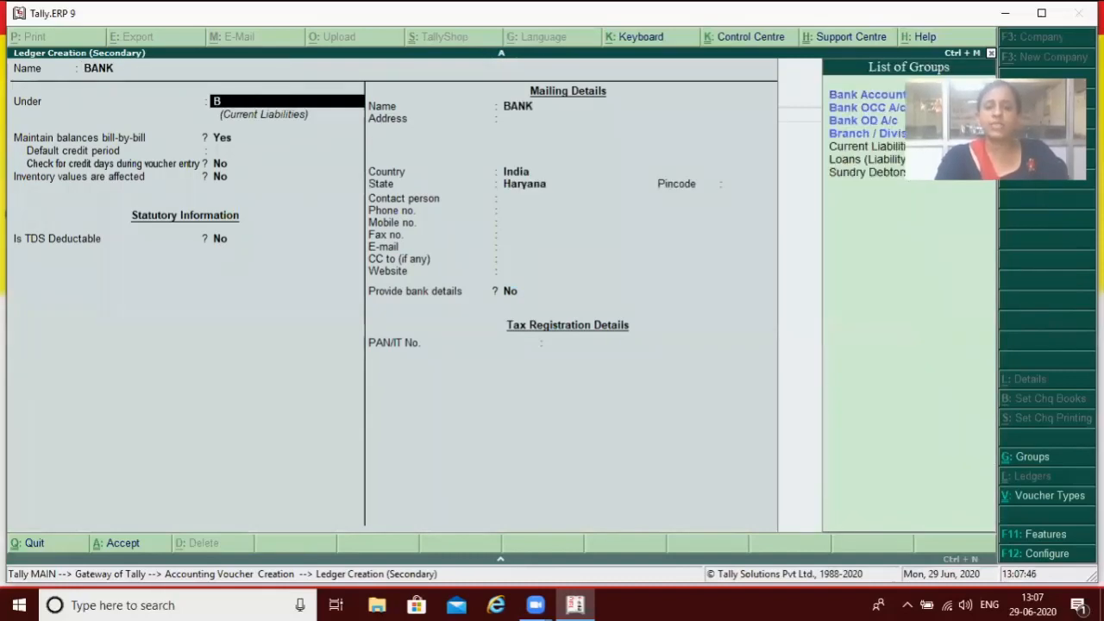
key("Return")
key("Return")
key("Return")
key("Return")
key("Return")
key("Return")
key("Return")
key("Return")
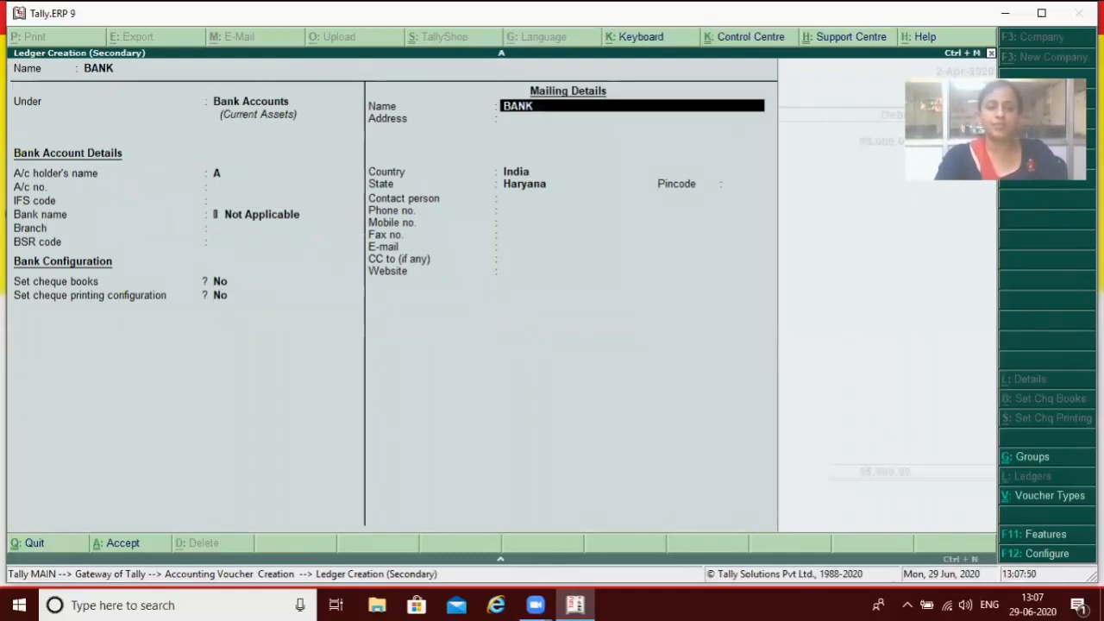
key("Return")
key("Return")
key("Return")
key("Return")
key("Return")
key("Return")
key("Return")
key("Return")
key("Return")
key("Return")
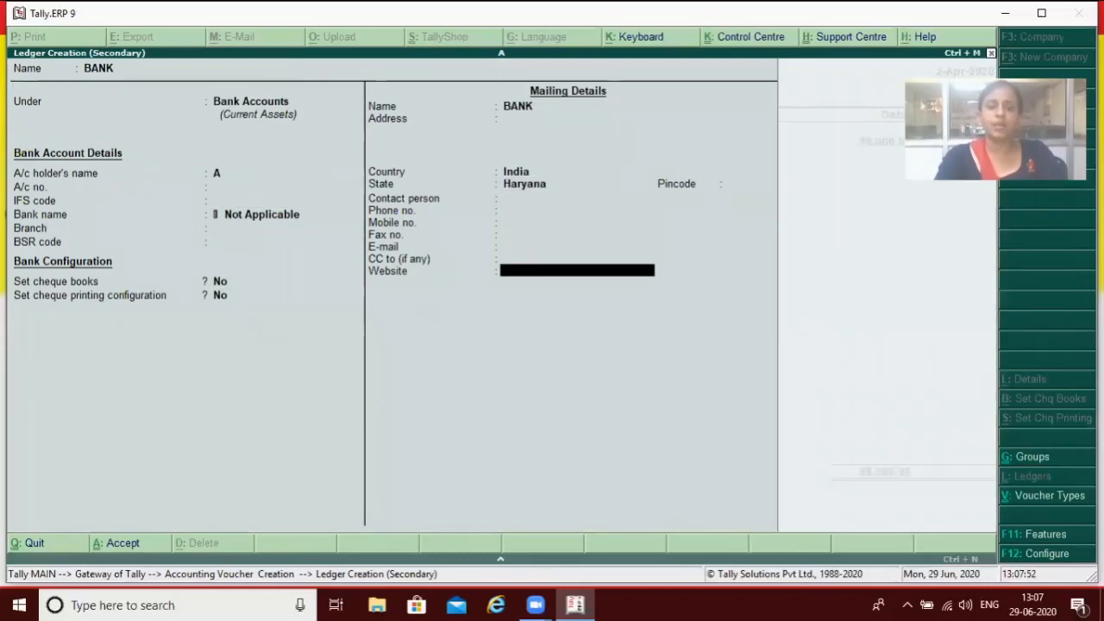
key("Return")
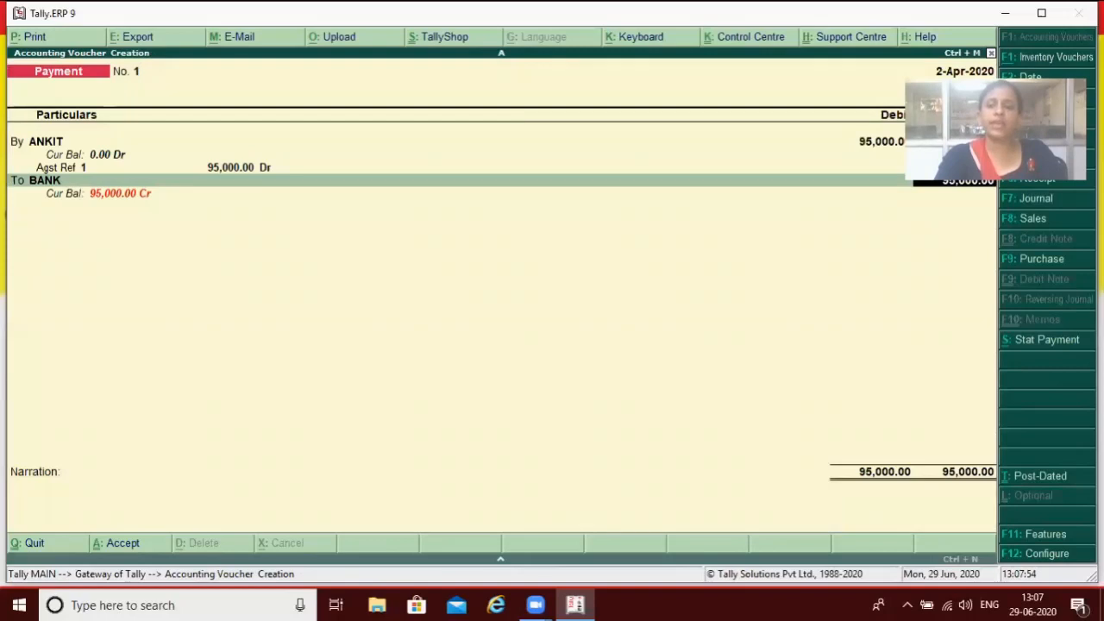
Step: Credit BANK with 95,000 in the payment voucher, leave the narration blank, save it and leave voucher entry
key("Return")
key("Return")
key("Return")
key("Return")
key("Return")
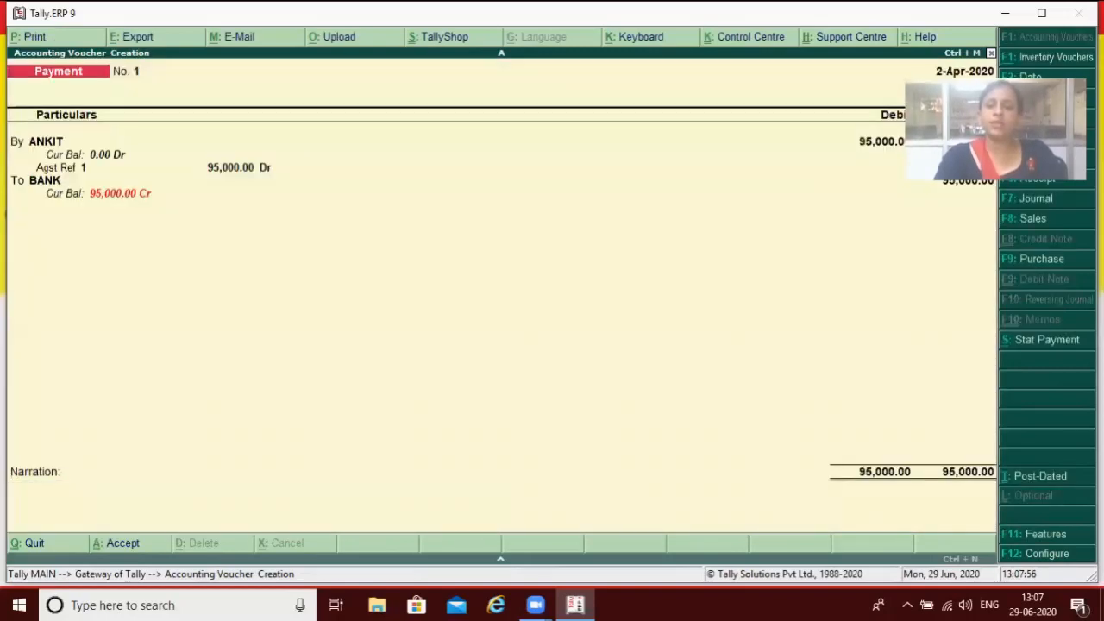
key("Return")
key("Return")
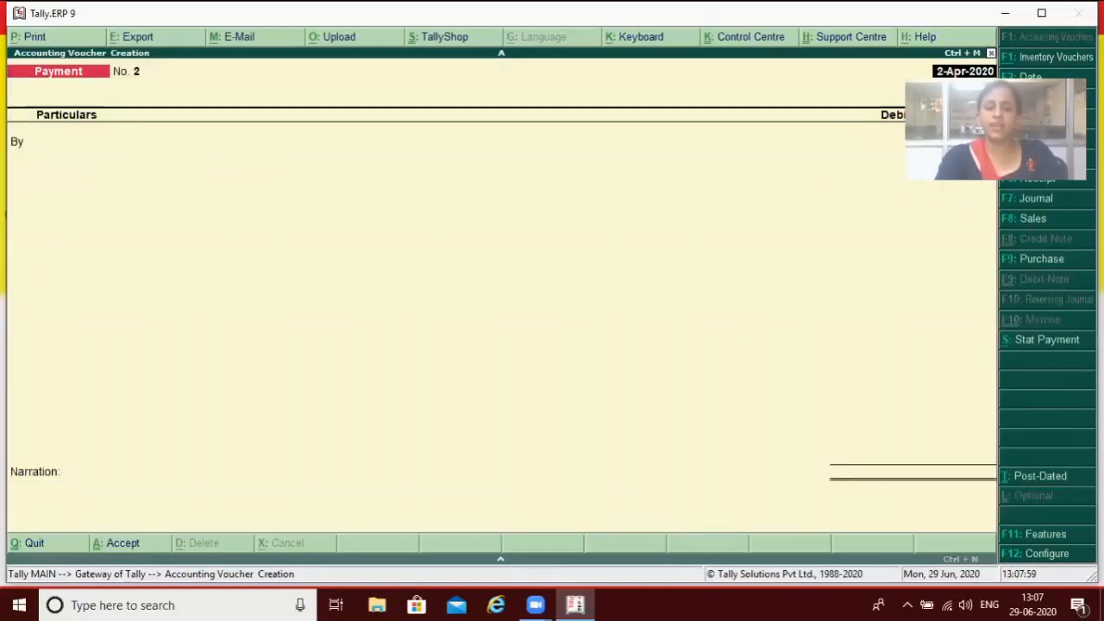
key("Escape")
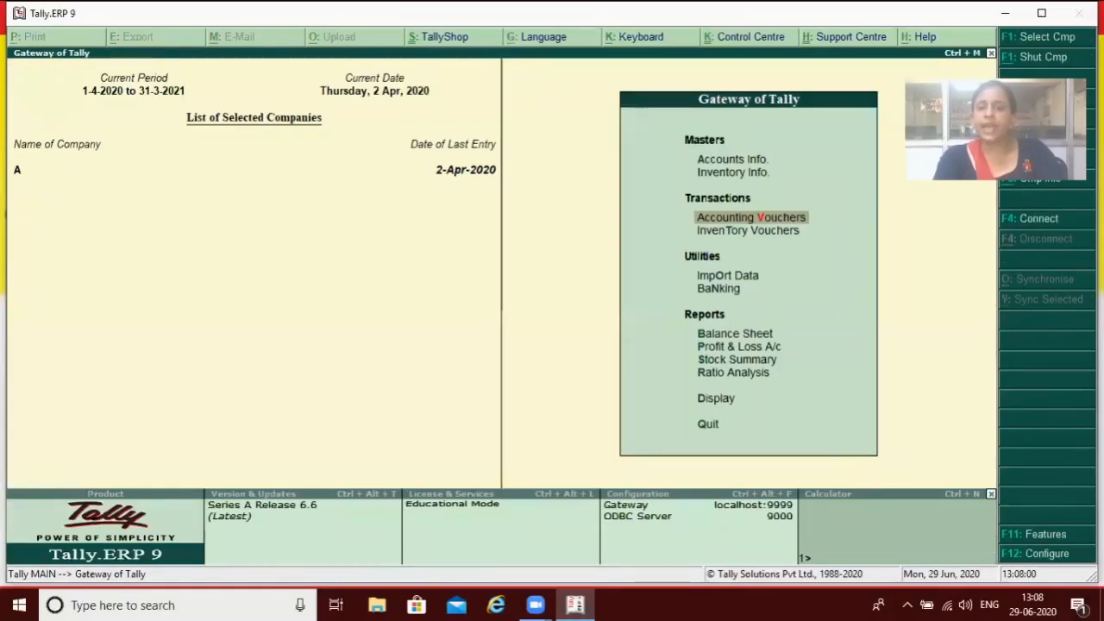
Step: Open the Balance Sheet and drill down into the Current Liabilities group to examine its breakdown
key("b")
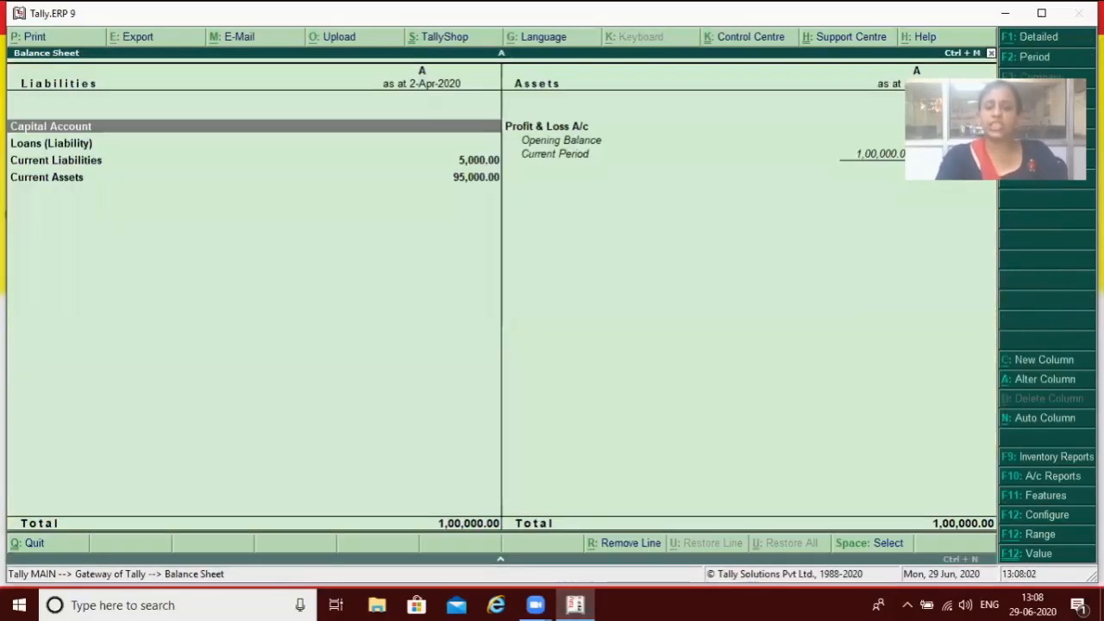
key("Down")
key("Down")
key("Return")
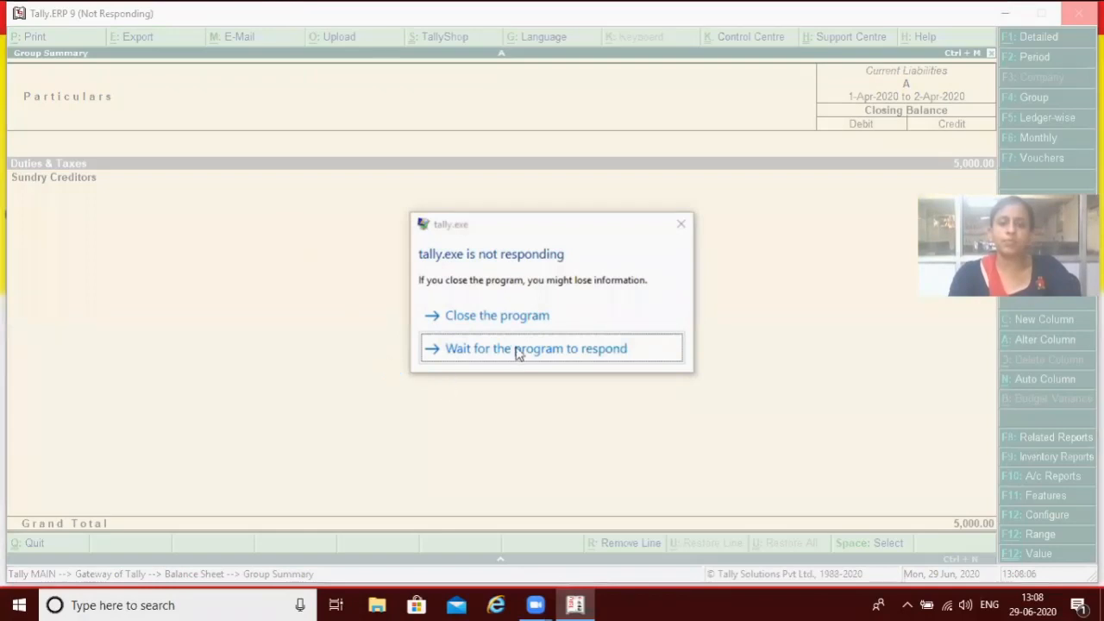
Step: Wait briefly for the unresponsive Tally program to recover, and force it to close if it stays frozen
left_click(518, 349)
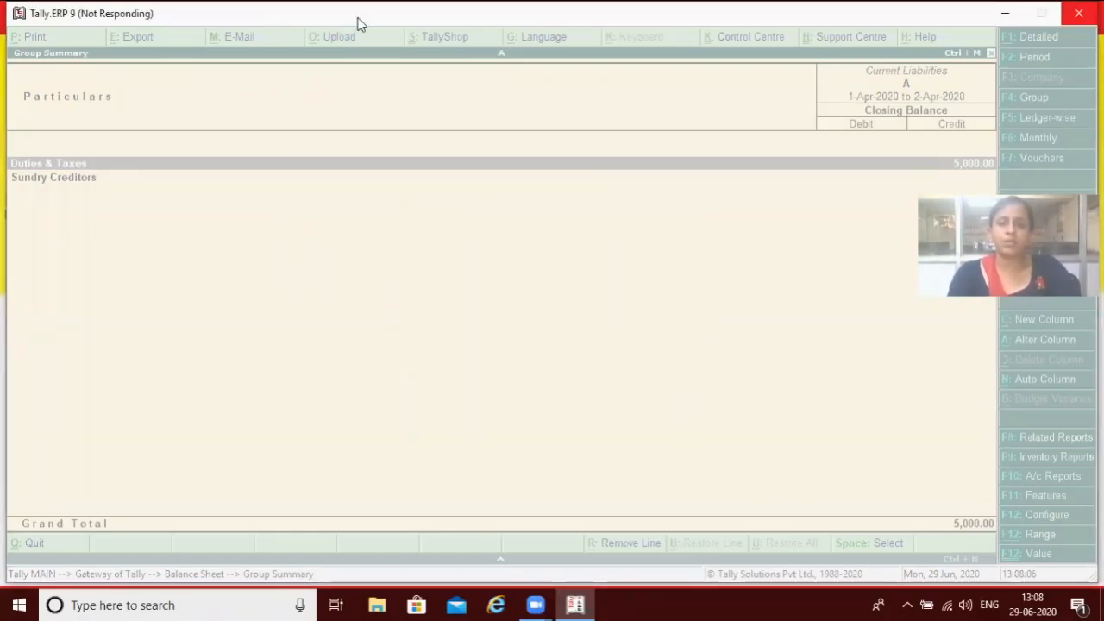
left_click_drag(358, 26, 366, 77)
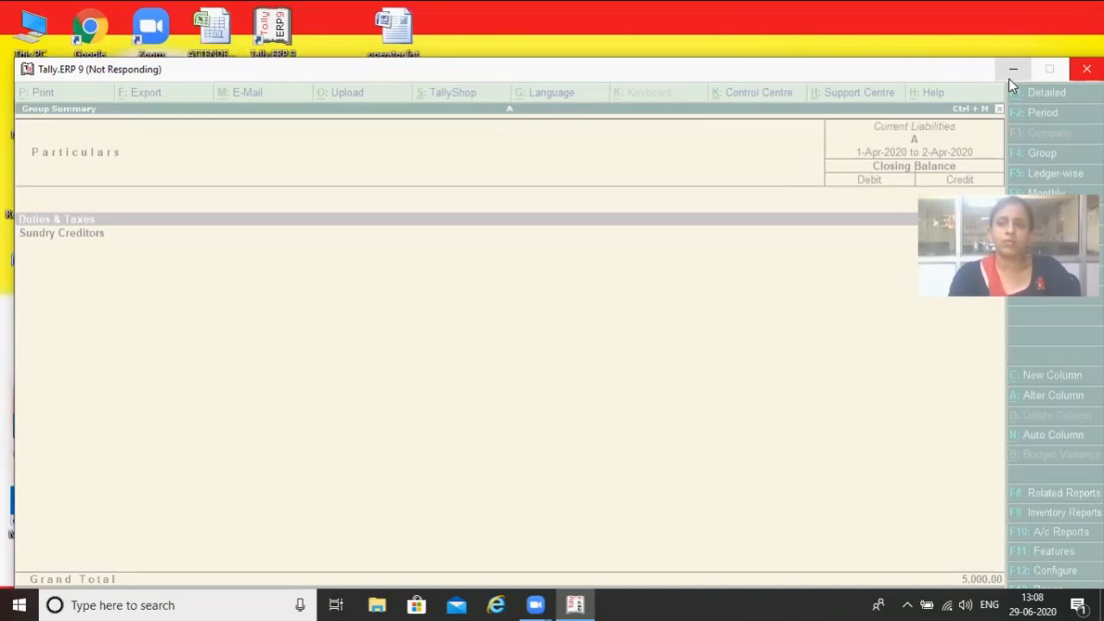
left_click_drag(874, 76, 869, 38)
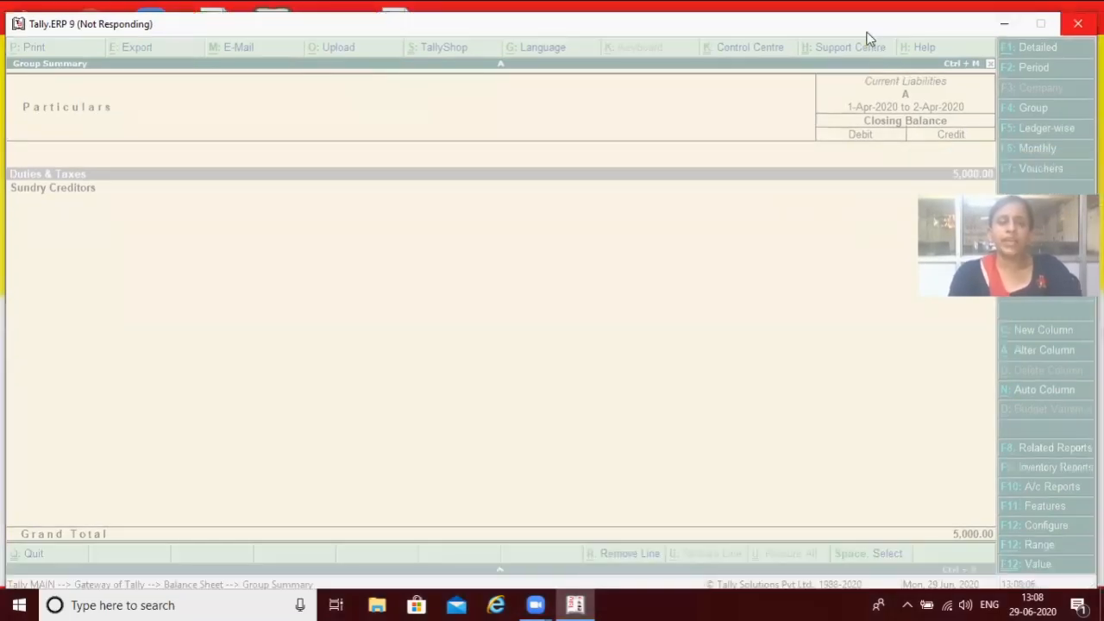
key("Up")
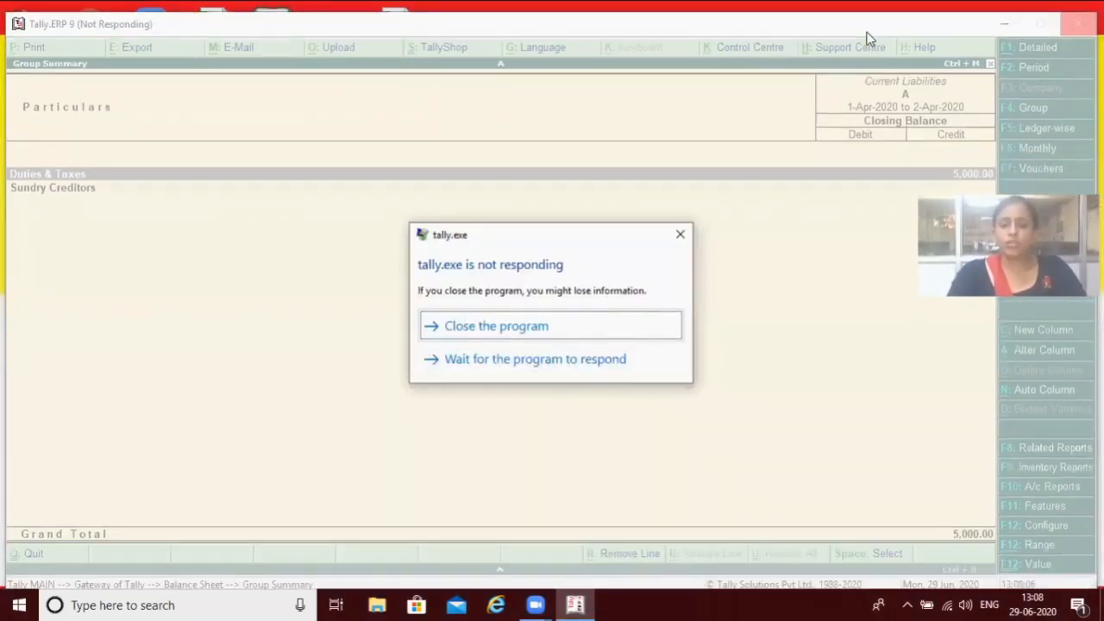
key("Return")
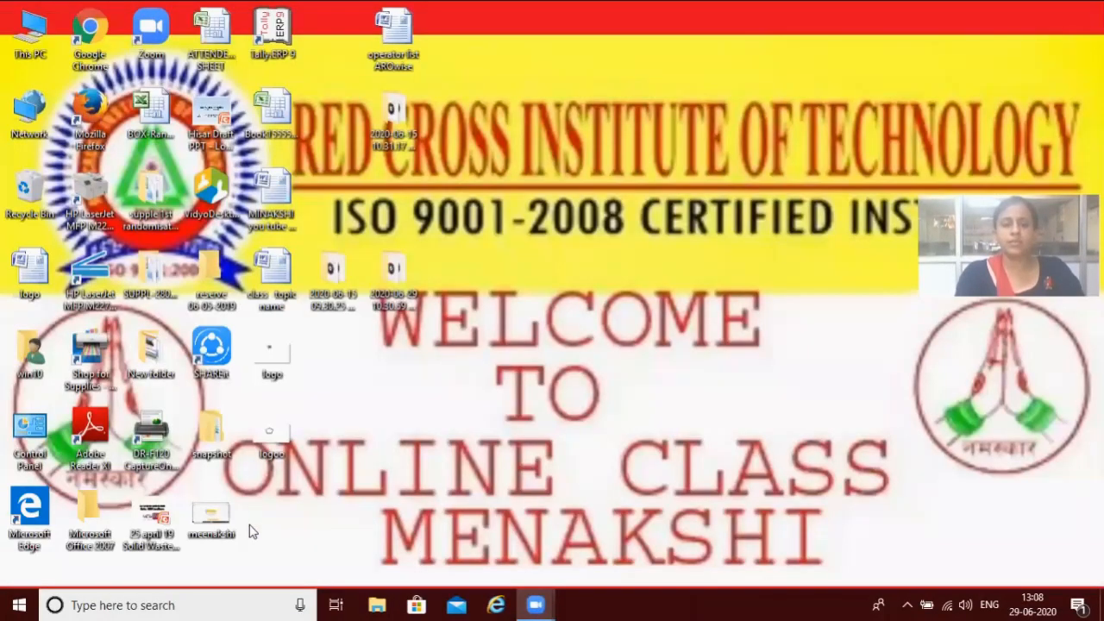
Step: Relaunch Tally.ERP 9 from the desktop, choose to work in Educational Mode and get past the company login
left_click(141, 605)
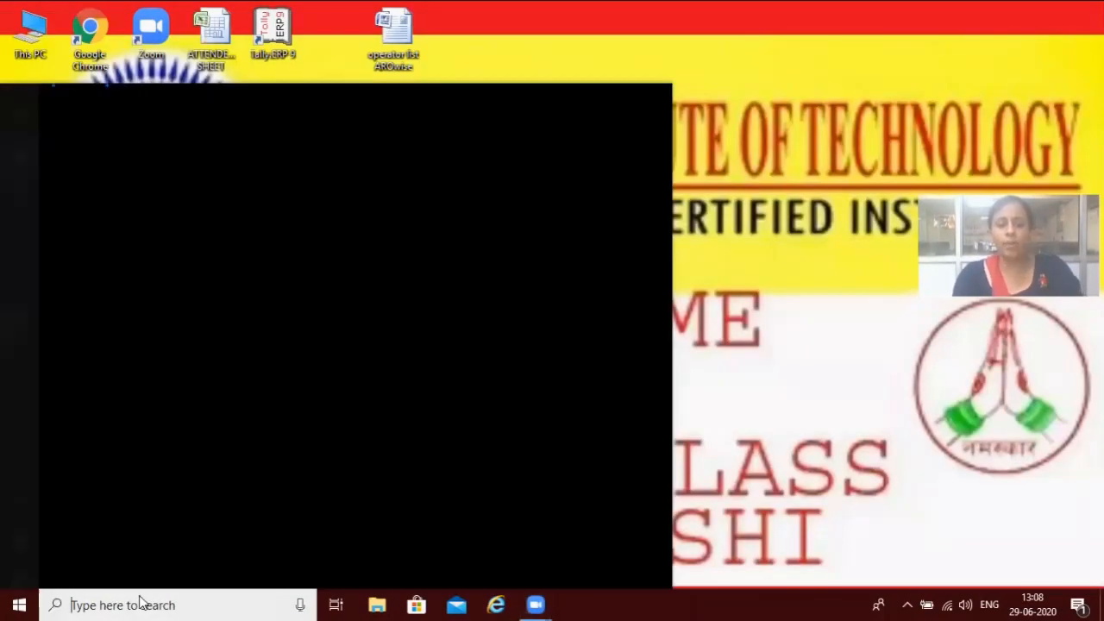
type("T")
key("Return")
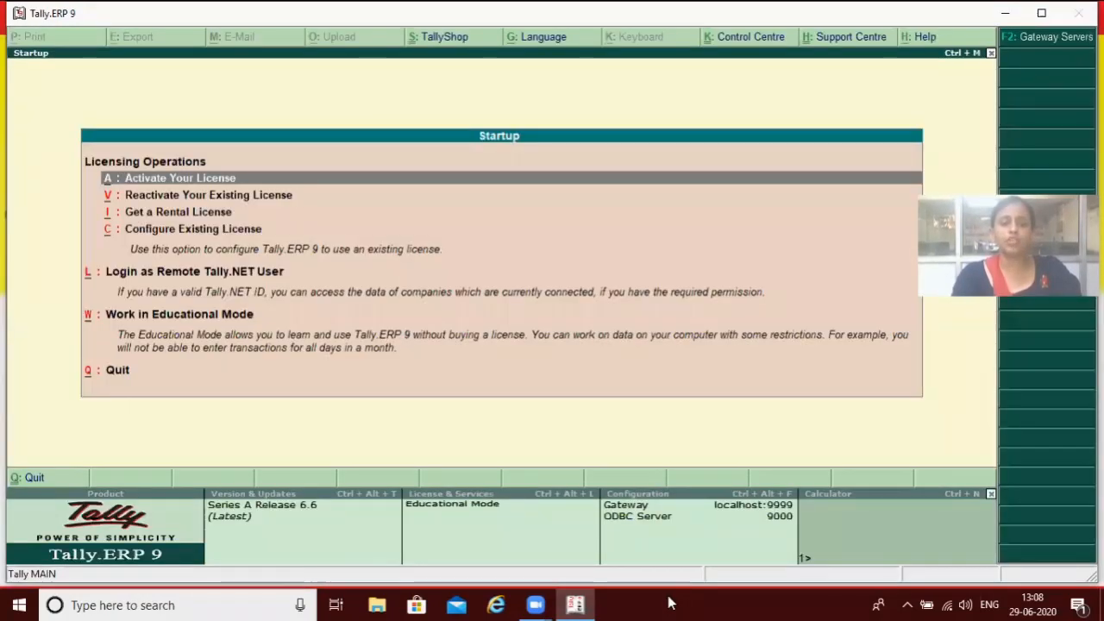
key("Down")
key("Down")
key("Down")
key("Down")
key("Return")
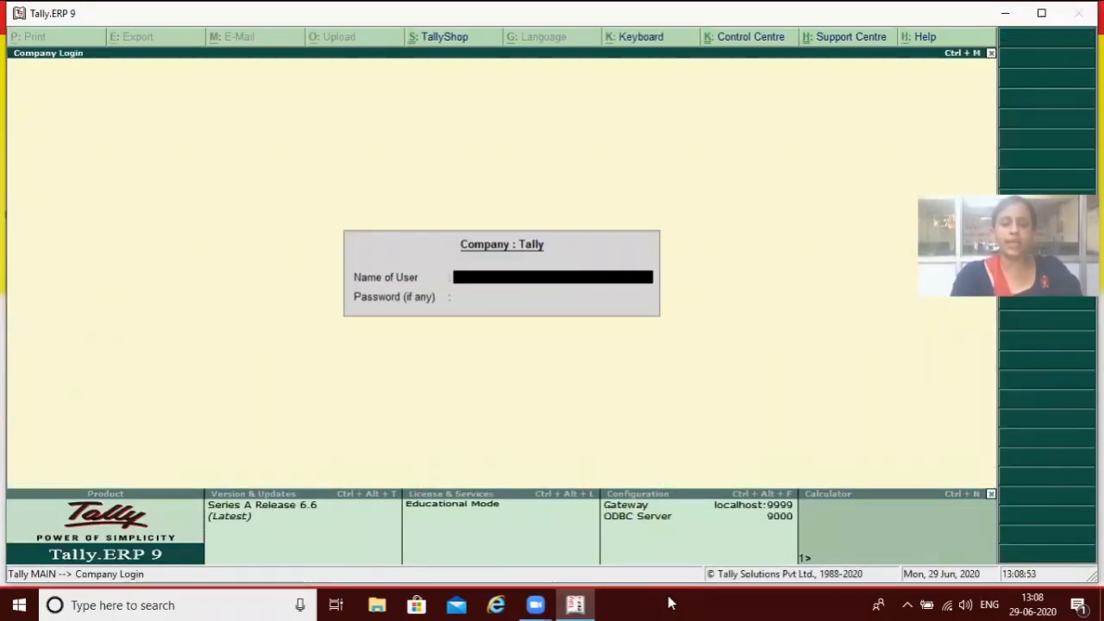
key("Return")
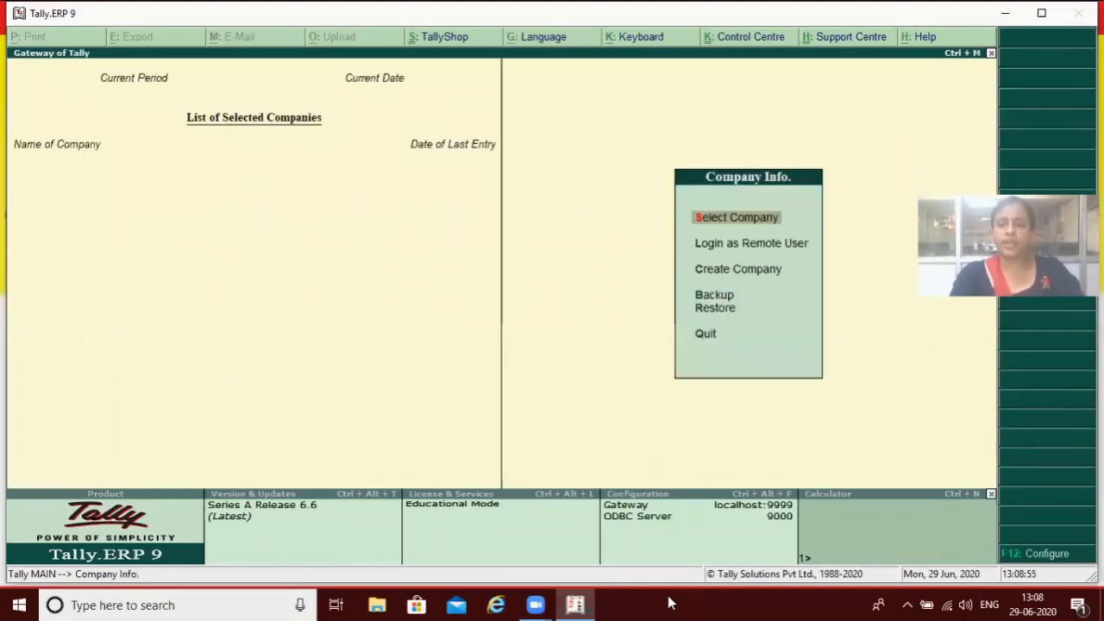
Step: Load company A (10031) from the list of companies
key("Return")
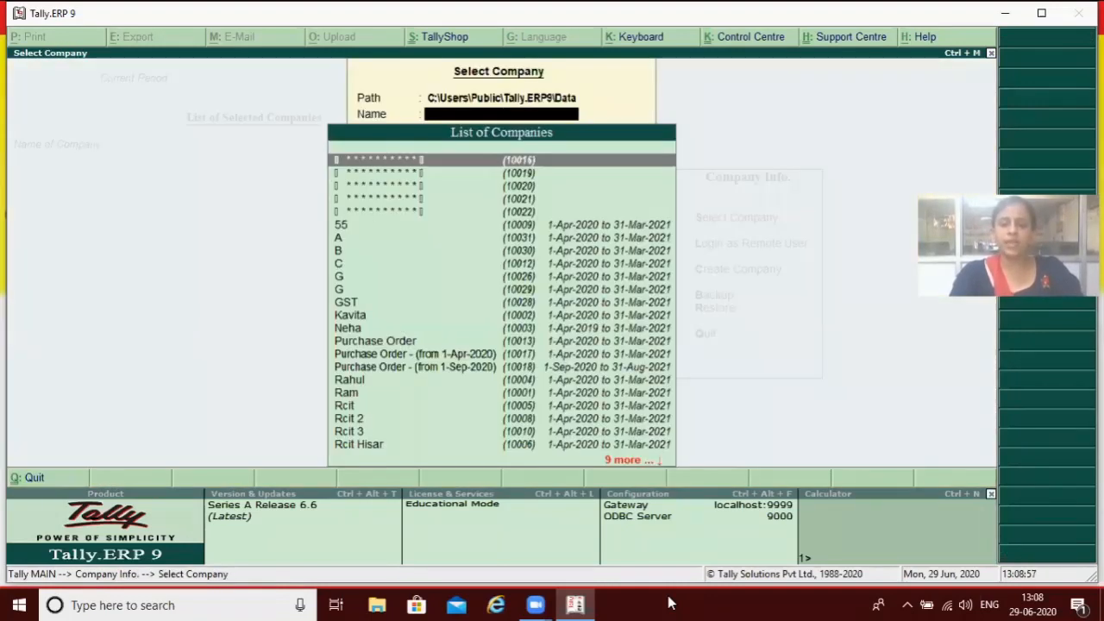
key("Down")
key("Down")
key("Down")
key("Down")
key("Down")
key("Down")
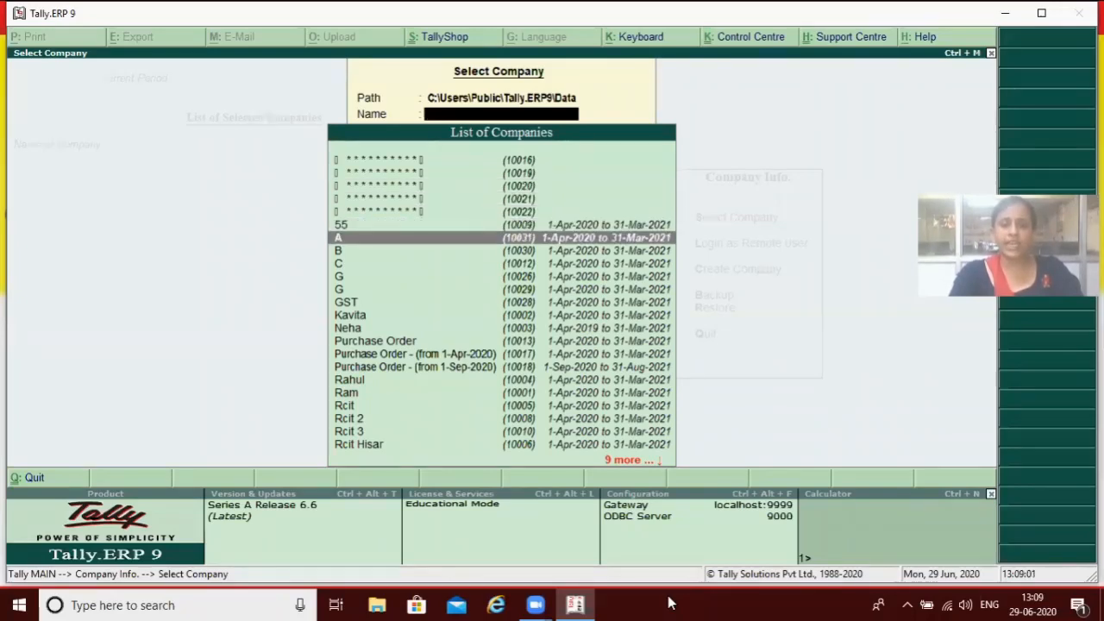
key("Return")
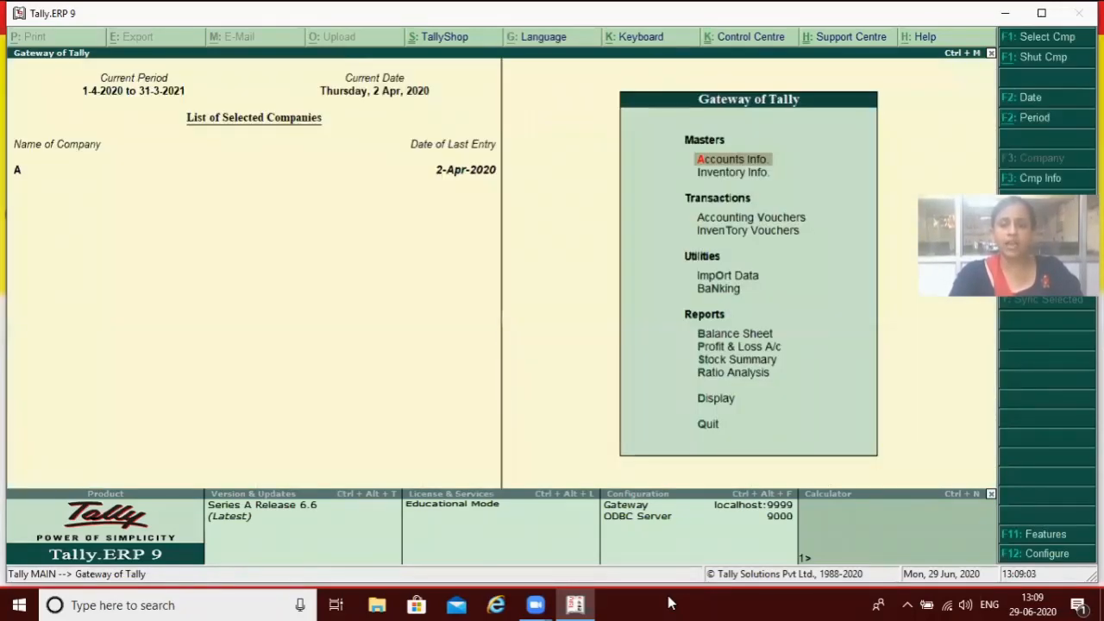
Step: Check the Day Book for the recorded payment entry and return to the Gateway of Tally
key("d")
key("a")
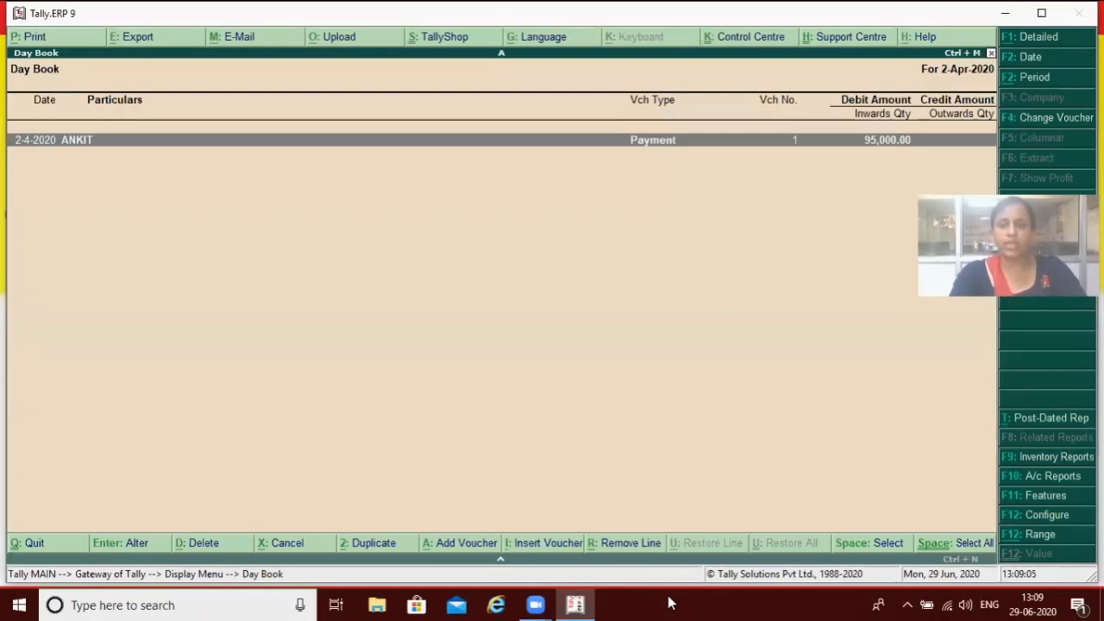
key("Escape")
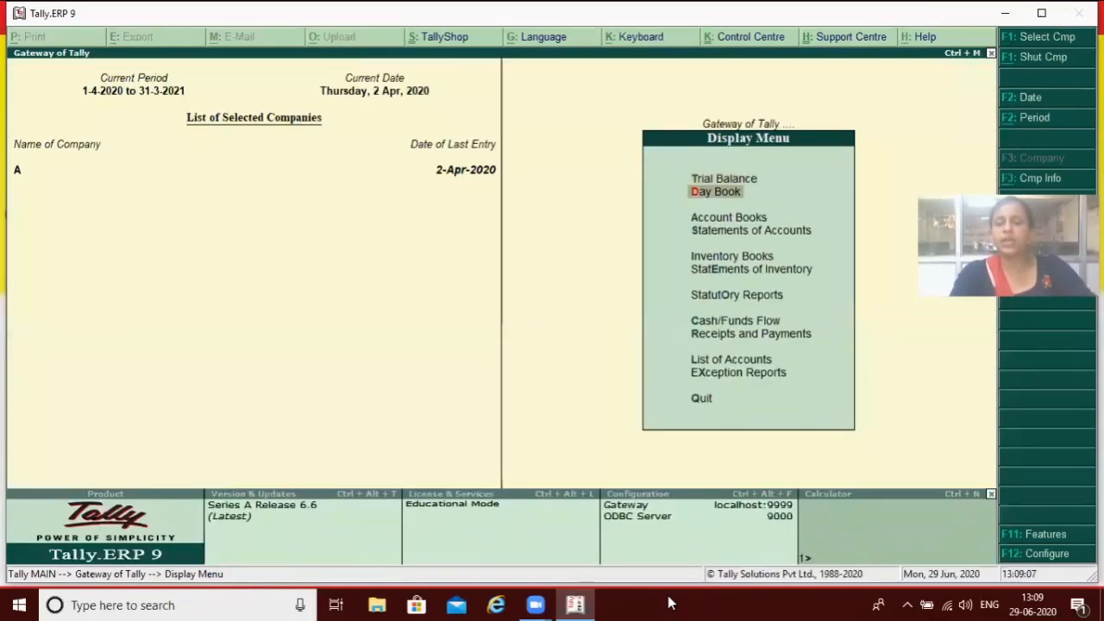
key("Escape")
Step: Start a new Payment voucher and set its date to 31-Mar-2021
key("Up")
key("Up")
key("Up")
key("Up")
key("Up")
key("Up")
key("Up")
key("Up")
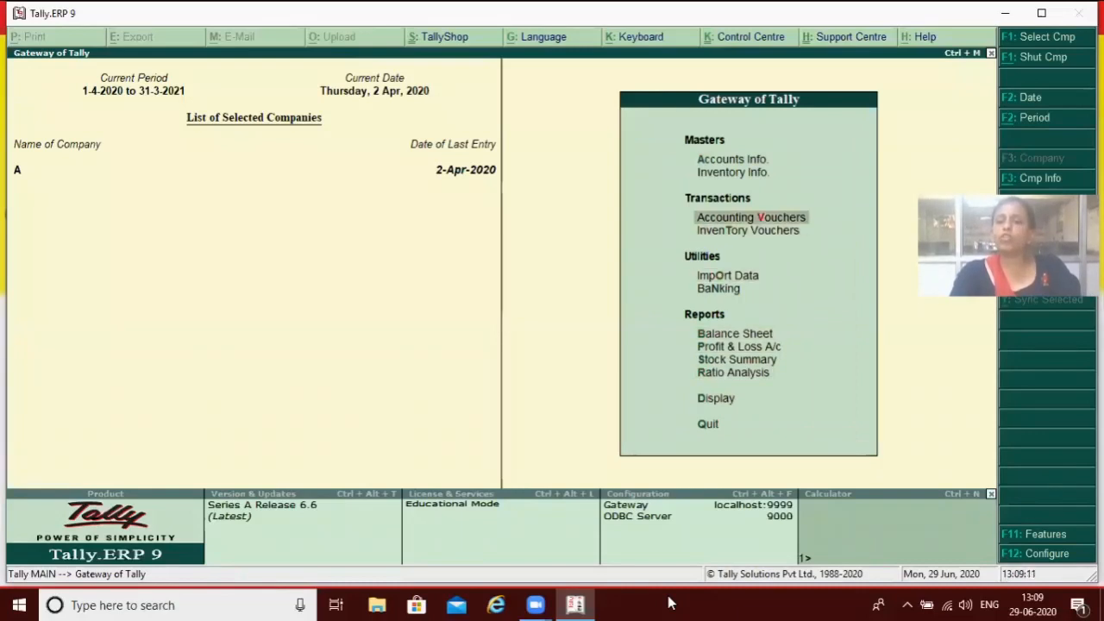
key("Return")
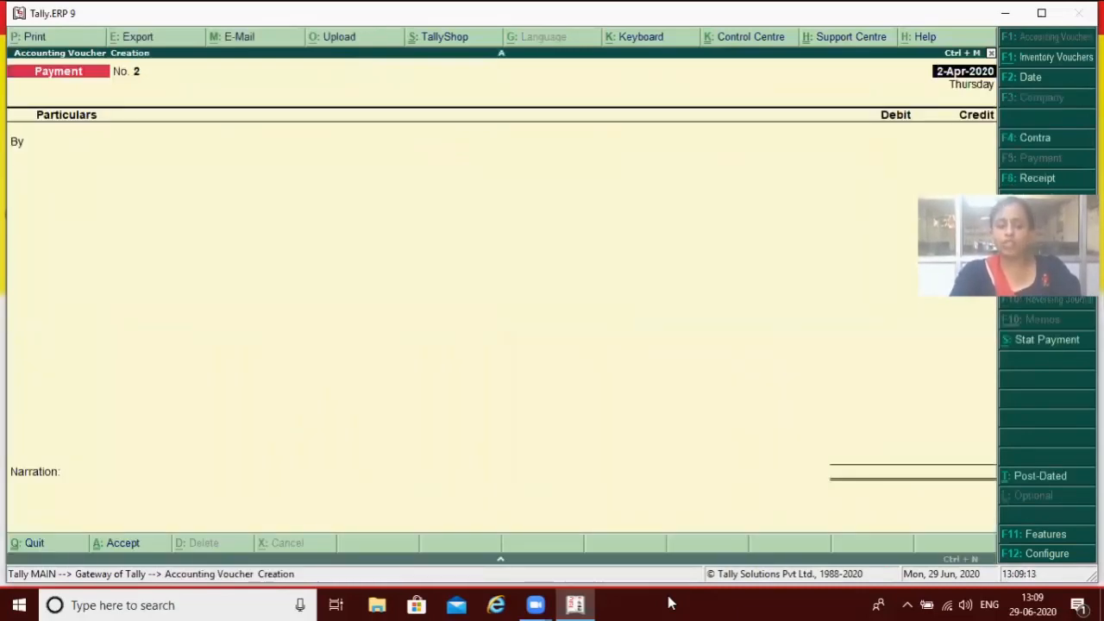
key("F2")
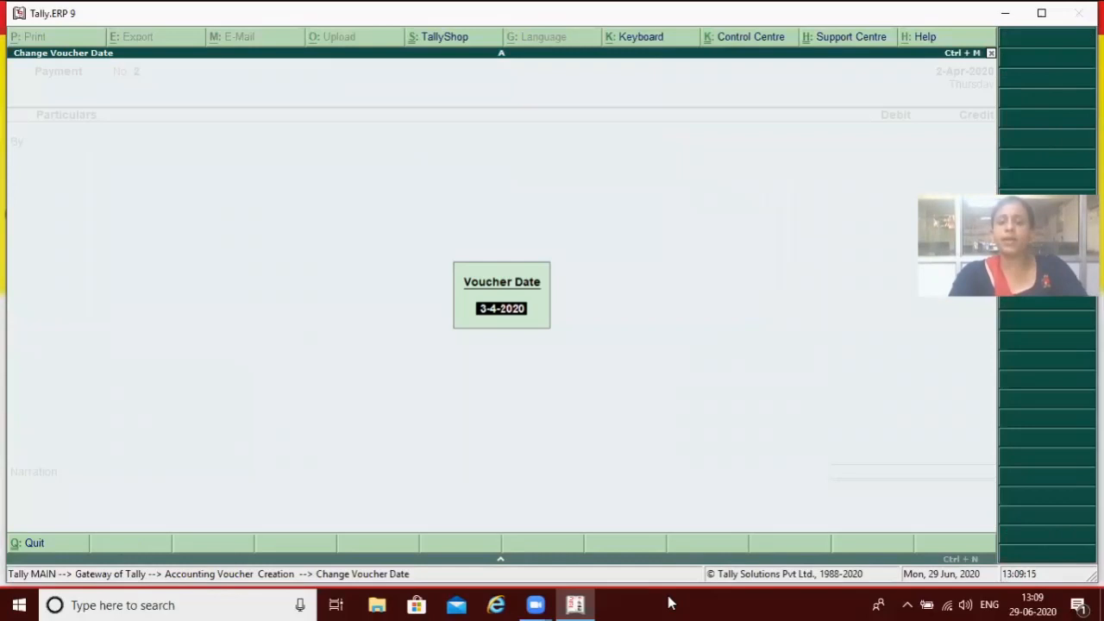
type("31-3")
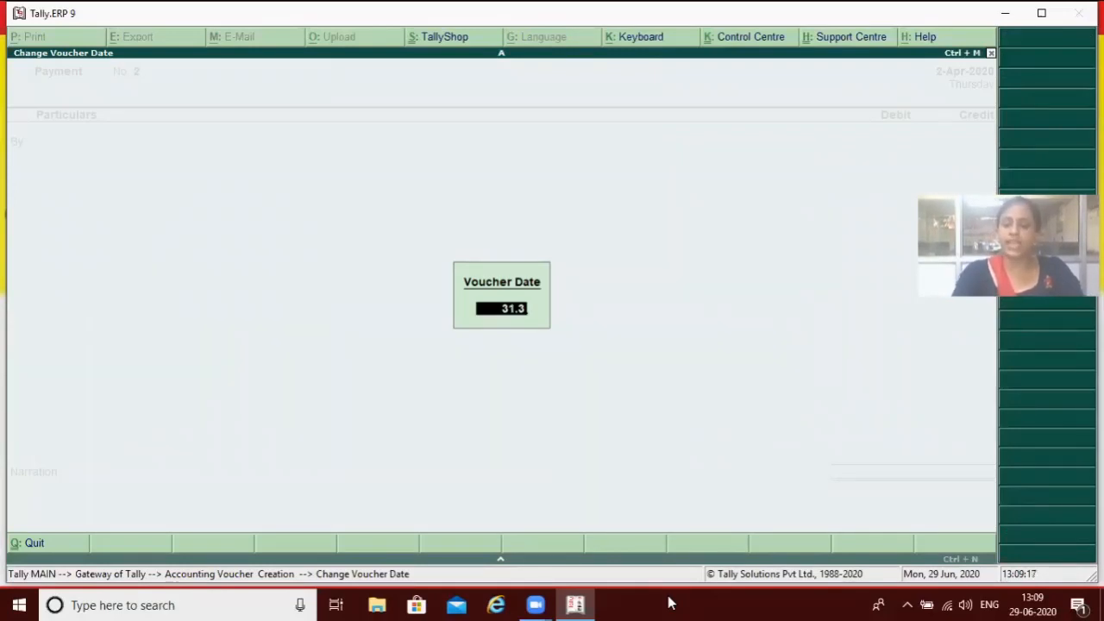
key("Return")
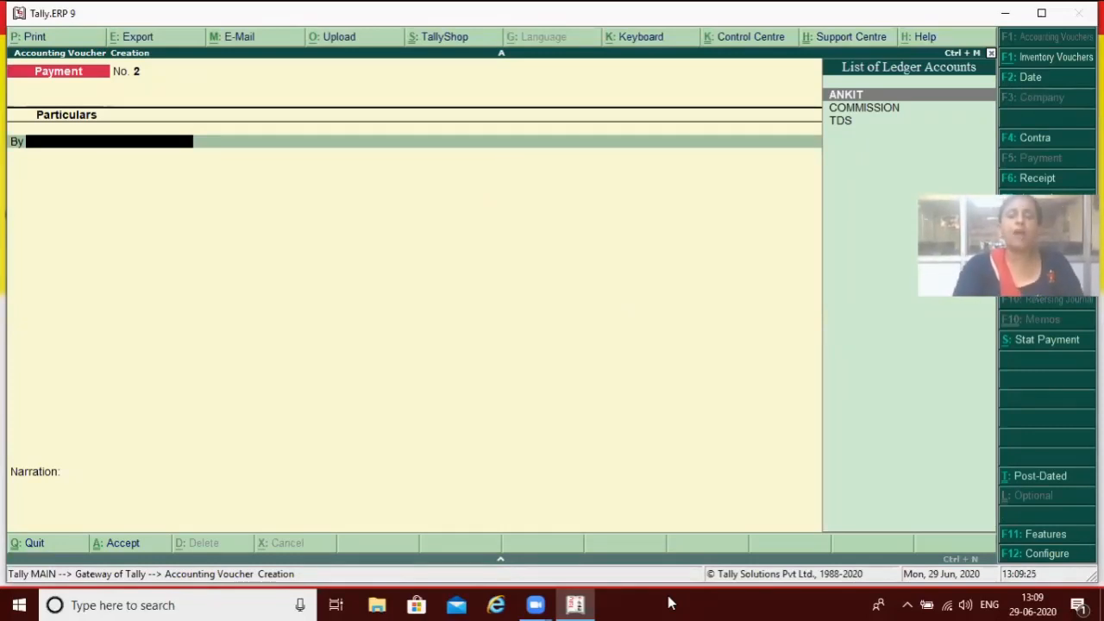
Step: Debit the TDS ledger with 5,000 in the payment voucher, adjusted as Agst Ref against Jrnl / 1 / 1
key("Down")
key("Down")
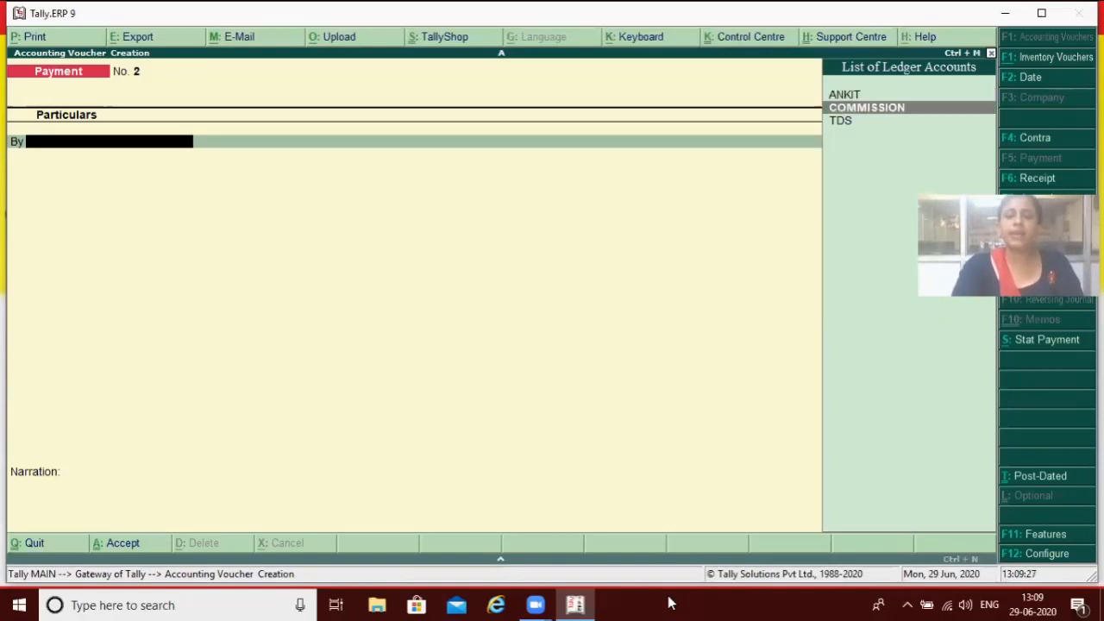
key("Return")
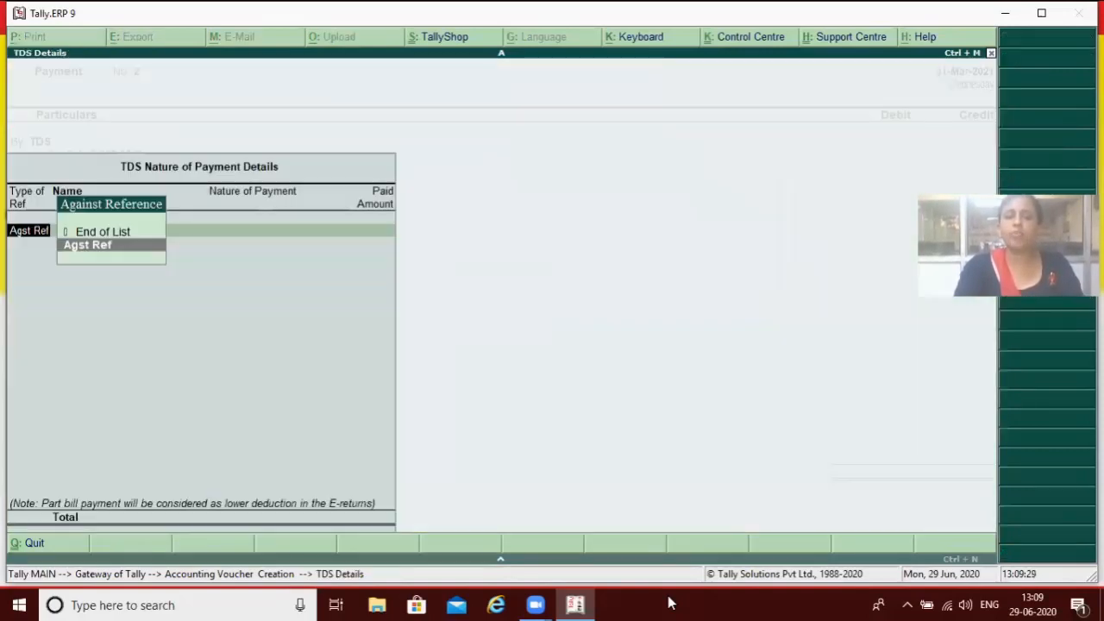
key("Return")
key("Return")
key("Return")
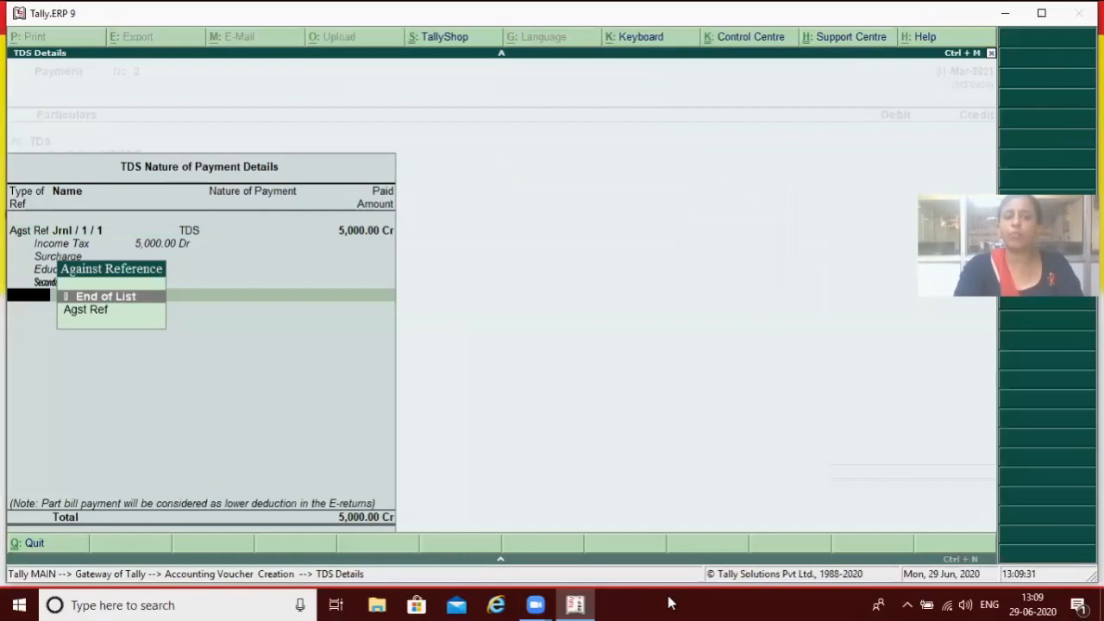
key("Return")
key("Return")
key("Return")
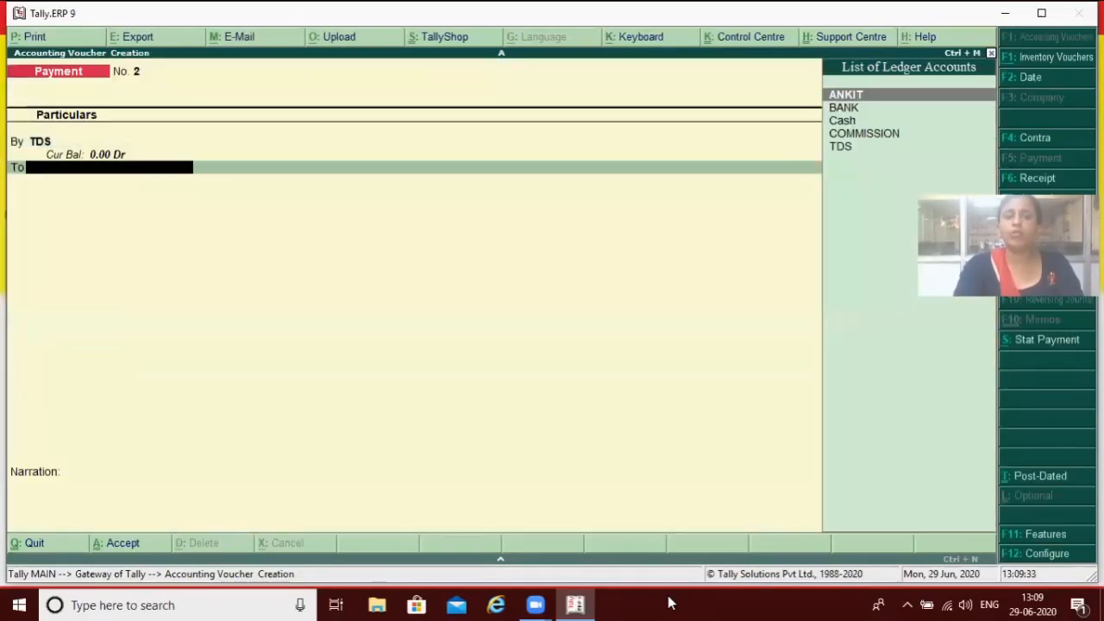
Step: Credit BANK with 5,000 as a cheque dated 31-Mar-2021, leave the narration blank, save the voucher and exit voucher entry
key("Down")
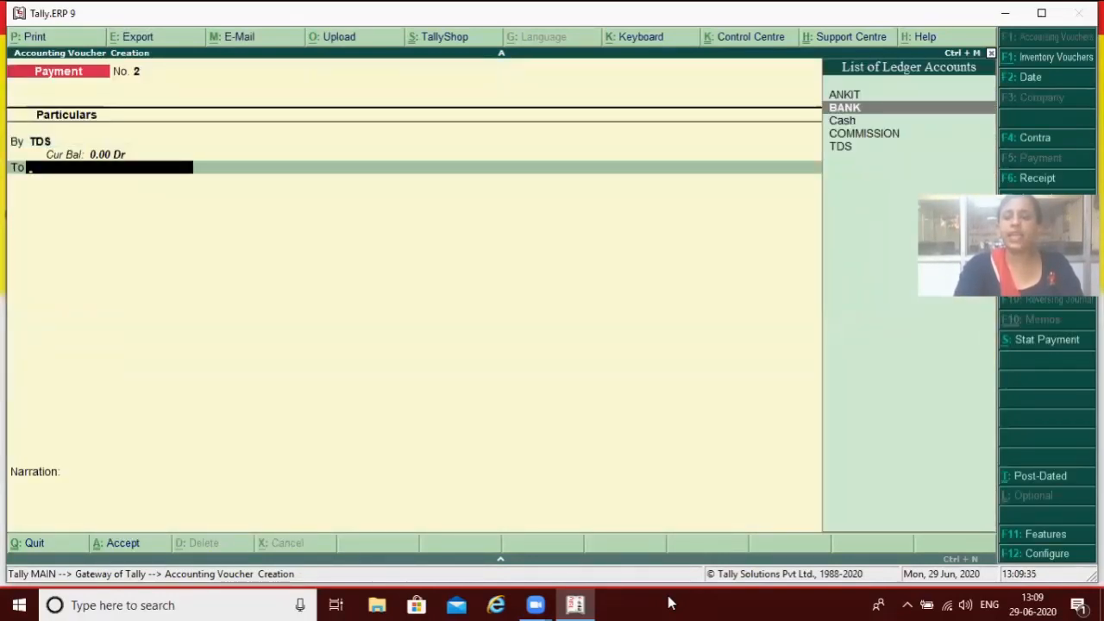
key("Return")
key("Return")
key("Return")
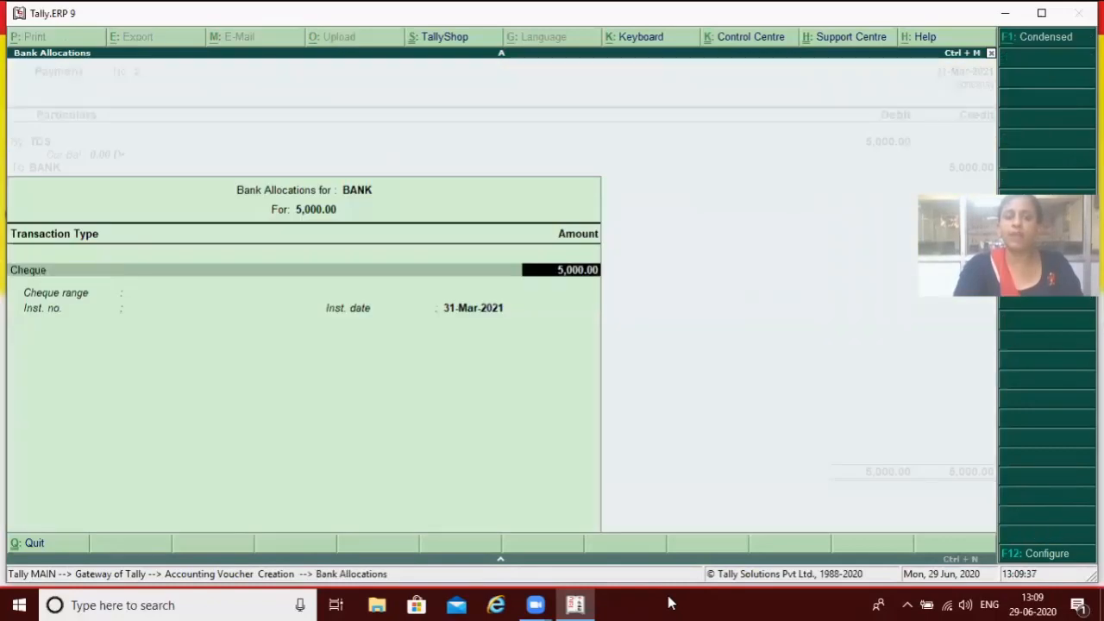
key("Return")
key("Return")
key("Return")
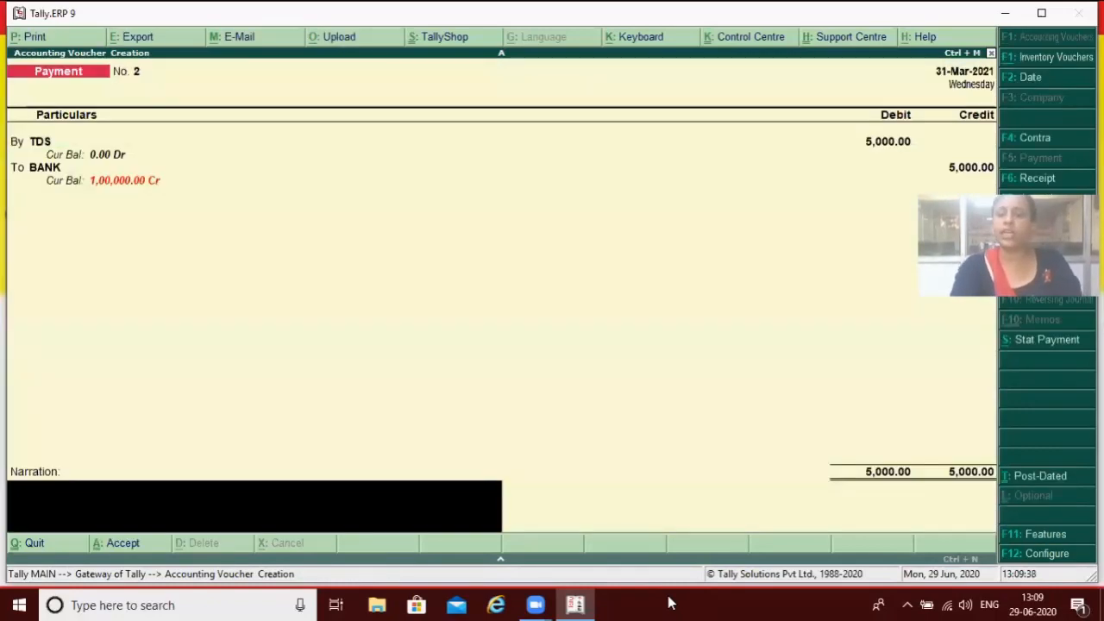
key("Return")
key("Return")
key("Escape")
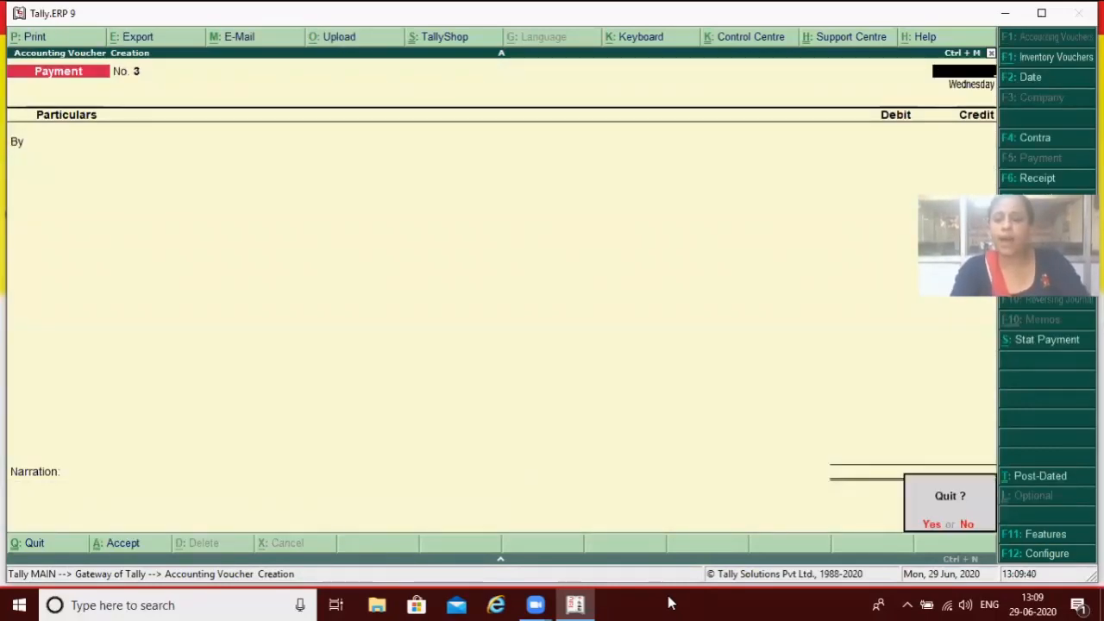
key("Return")
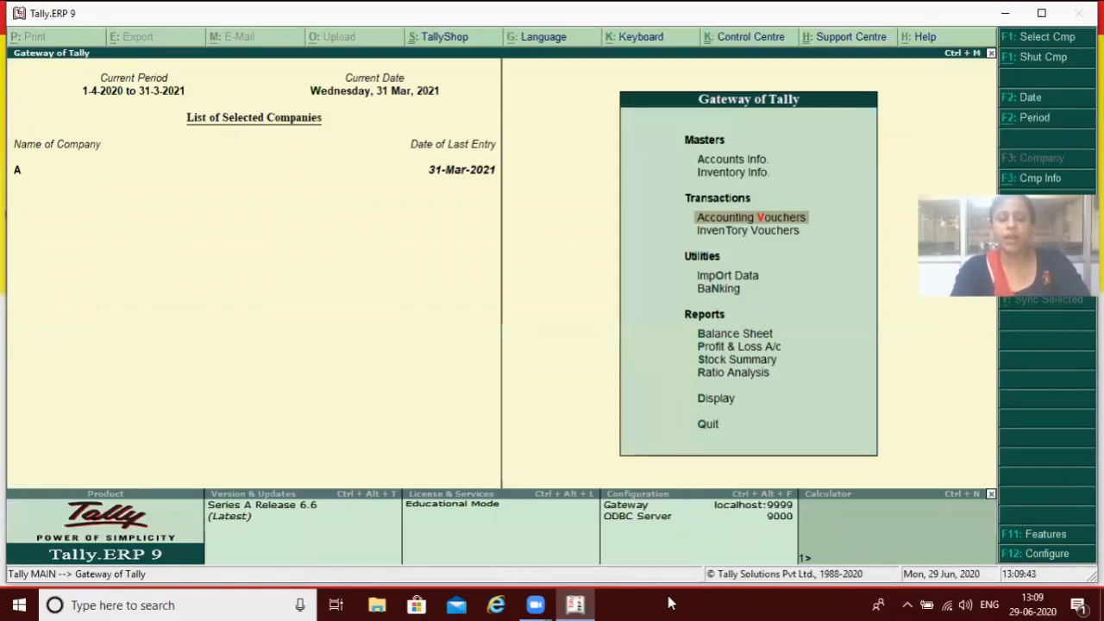
key("t")
key("Escape")
key("Return")
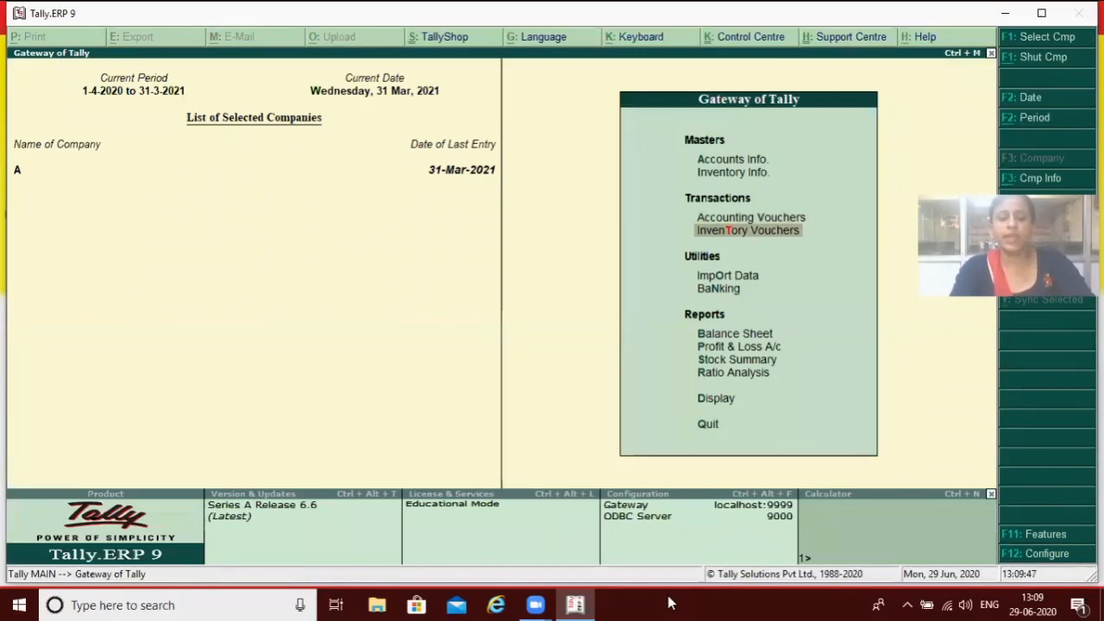
Step: Check Current Liabilities and its Duties & Taxes group in the Trial Balance, then return to the Gateway of Tally
key("d")
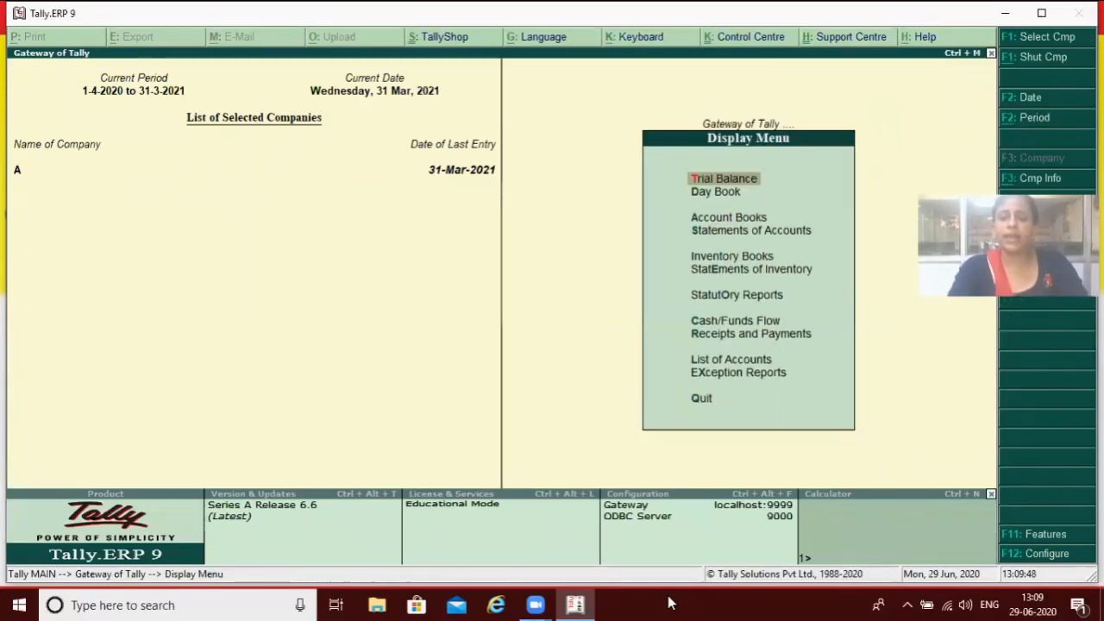
key("t")
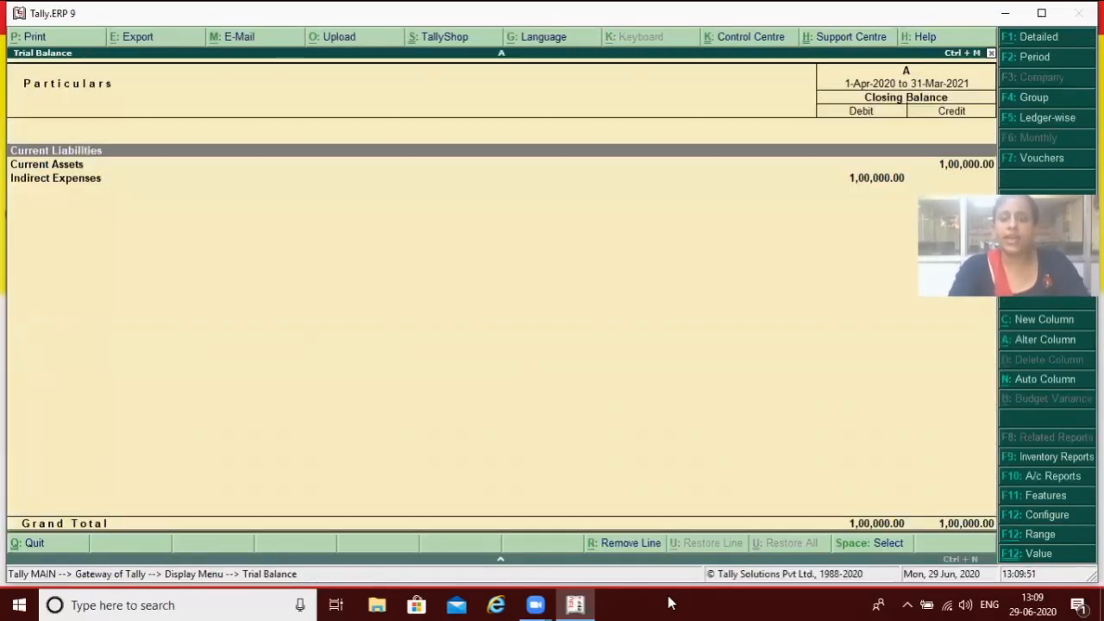
key("Return")
key("Return")
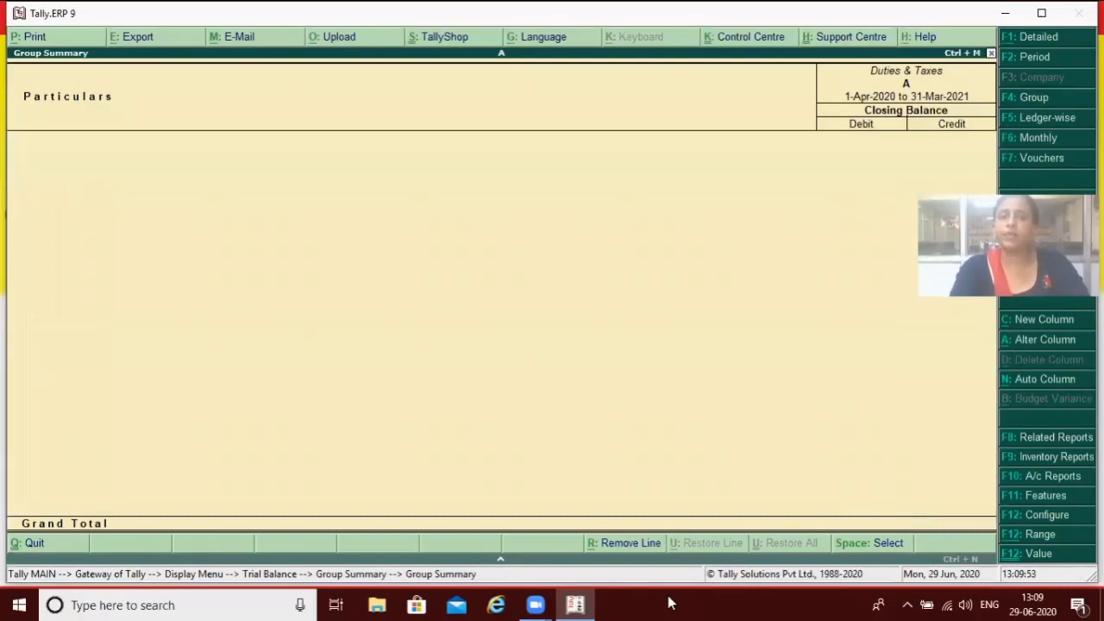
key("Escape")
key("Escape")
key("Escape")
key("Escape")
Step: Check Duties & Taxes under Current Liabilities in the Balance Sheet, then return to the Gateway of Tally
key("Up")
key("Up")
key("Up")
key("Up")
key("Return")
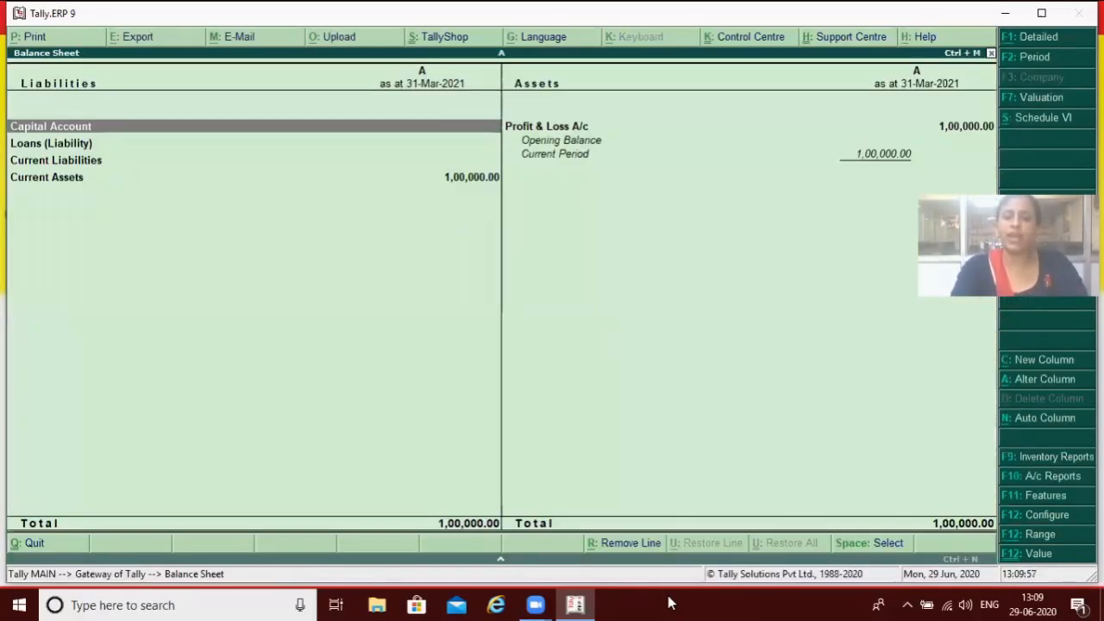
key("Down")
key("Down")
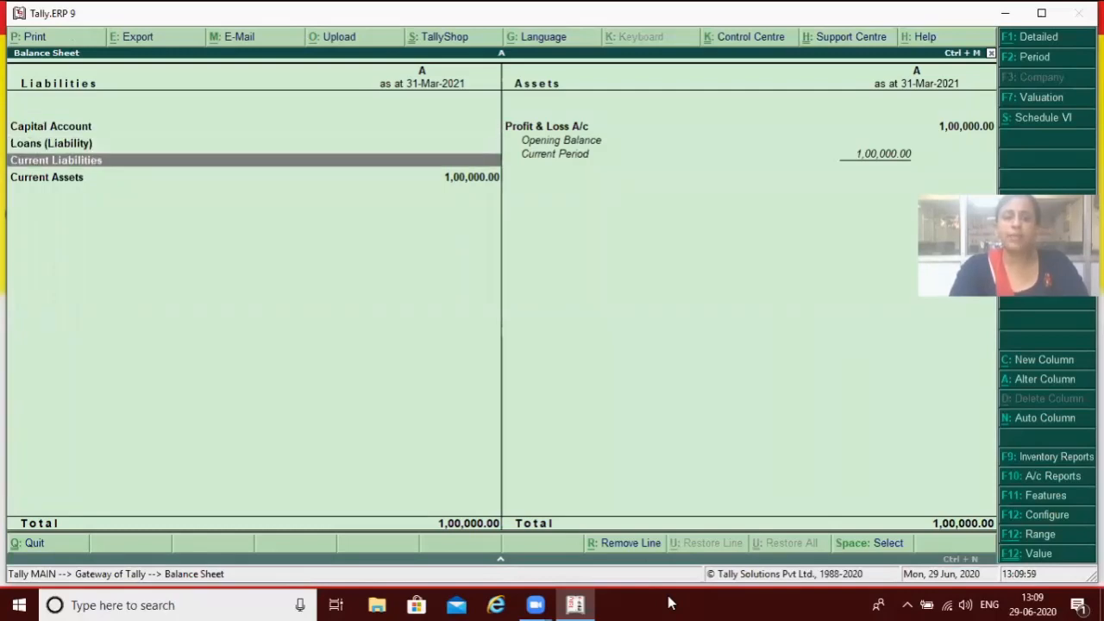
key("Return")
key("Return")
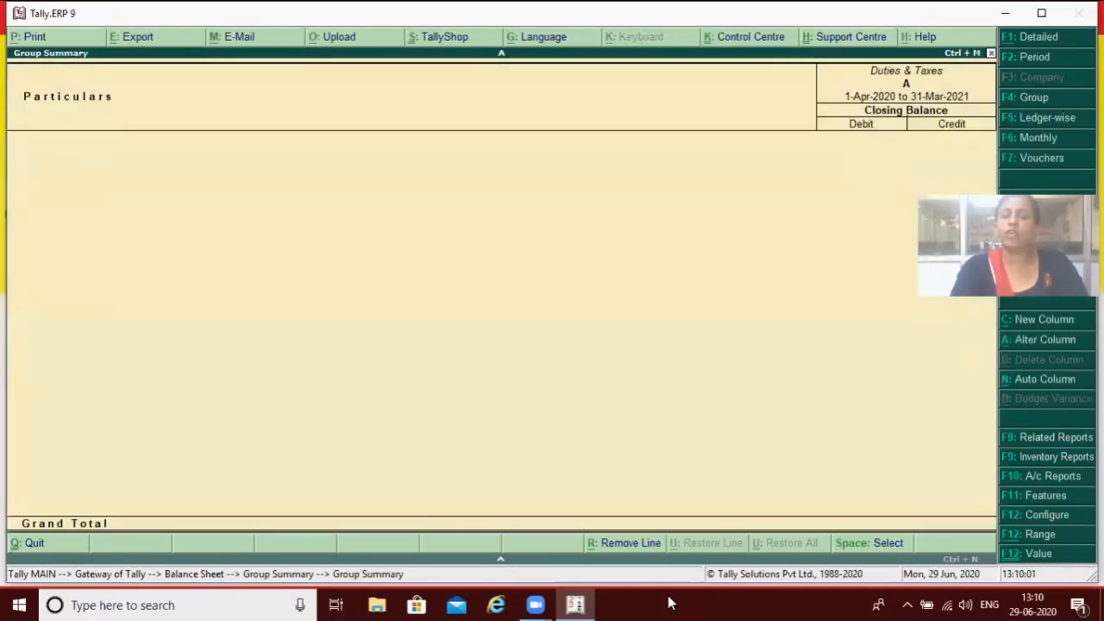
key("Escape")
key("Escape")
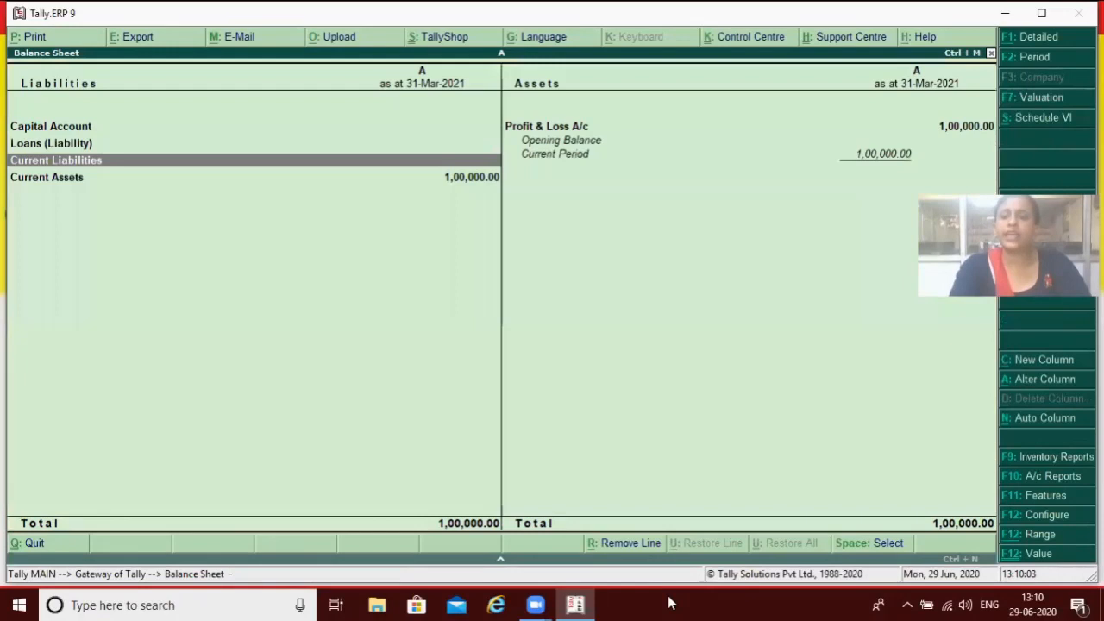
key("Escape")
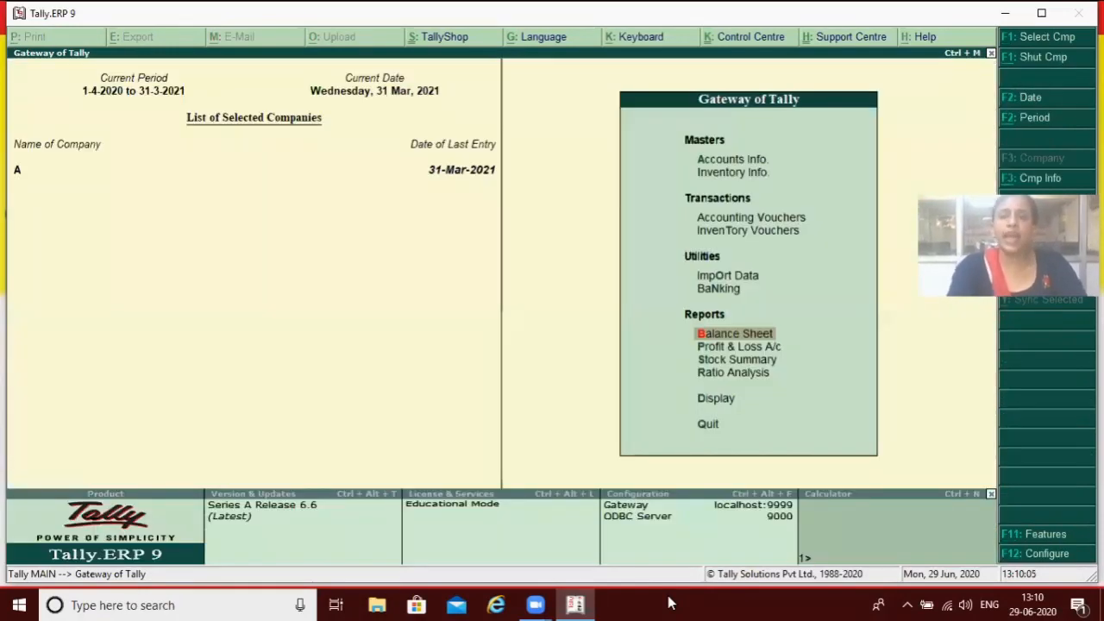
Step: Enable Tax Collected at Source (TCS) in the company's Statutory & Taxation features and open its TCS details for alteration
key("F11")
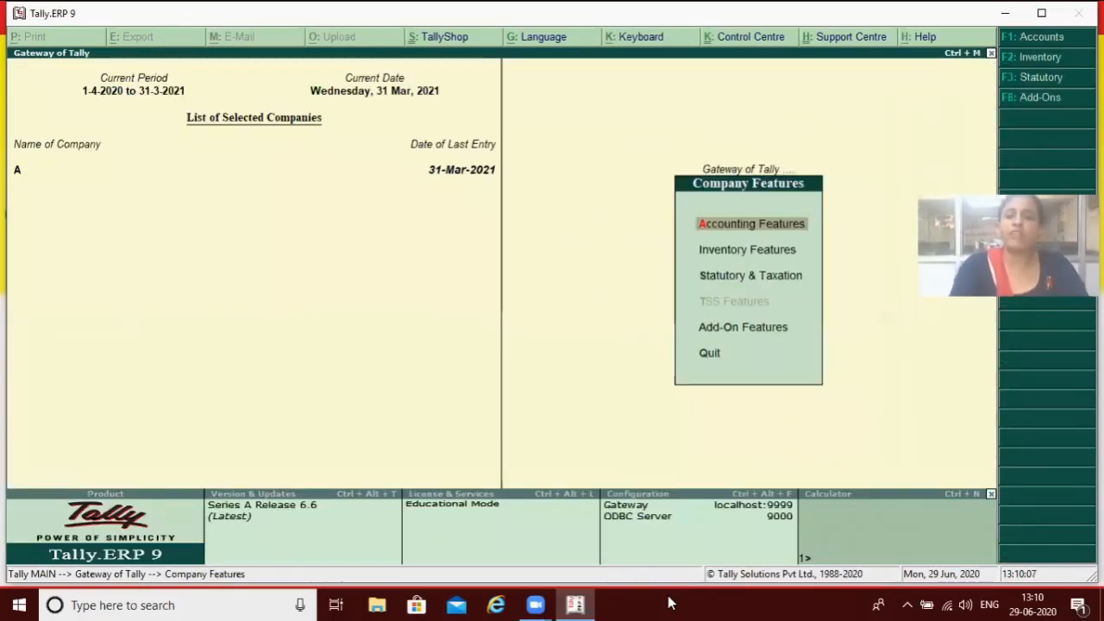
key("Down")
key("Down")
key("Down")
key("Up")
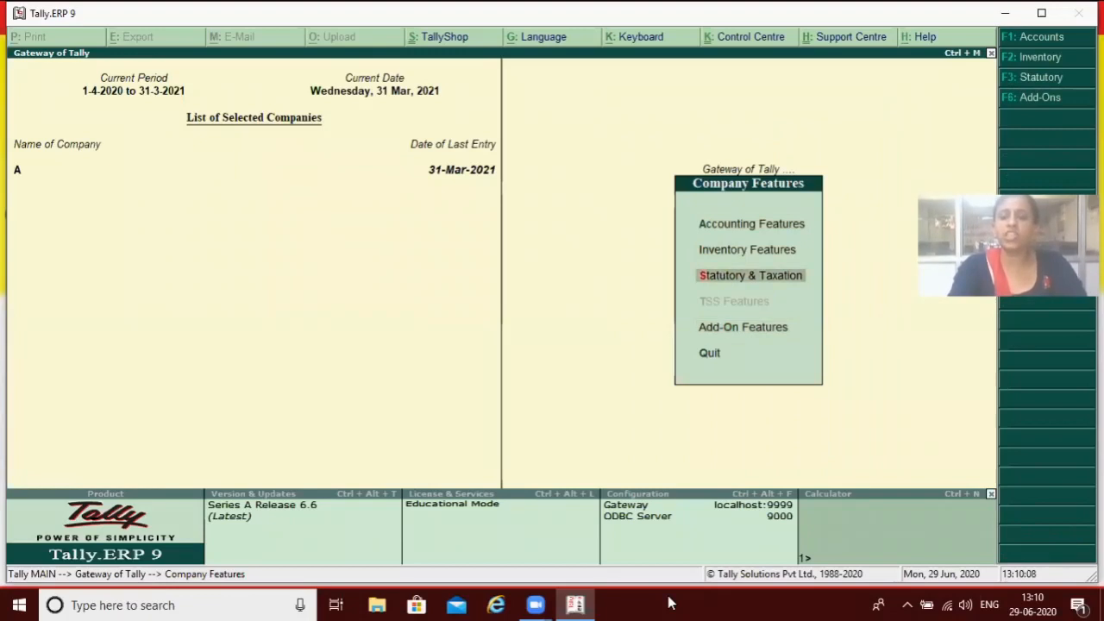
key("Return")
key("Return")
key("Return")
key("Return")
key("Return")
key("Return")
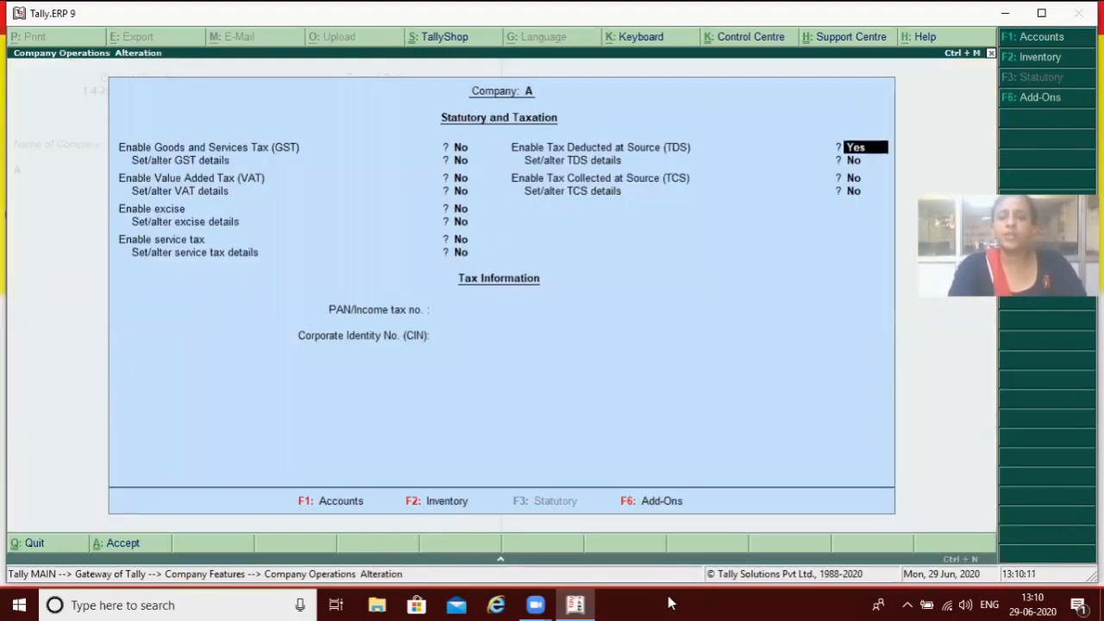
key("Return")
type("y")
key("Return")
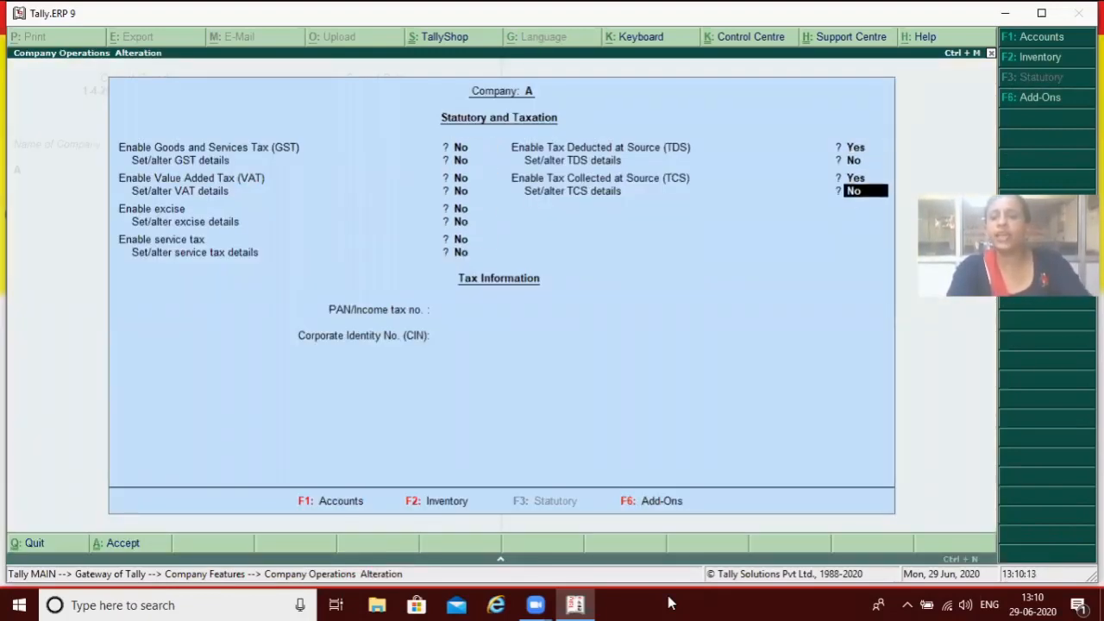
type("y")
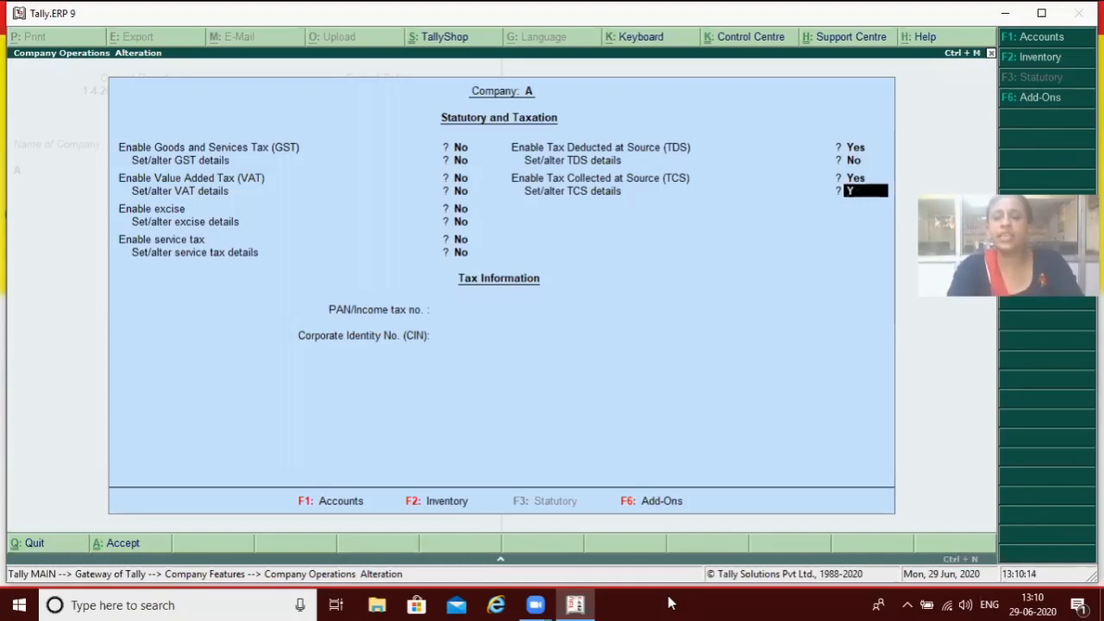
key("Return")
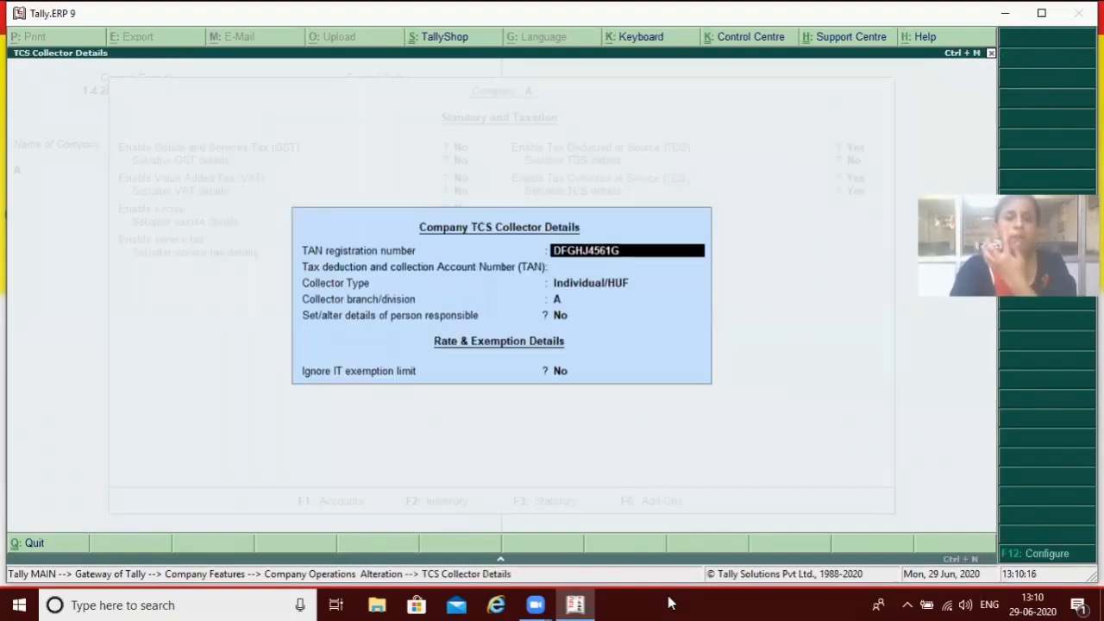
Step: Keep the TAN fields and the Individual/HUF collector type, and set the collector branch/division to D
key("Return")
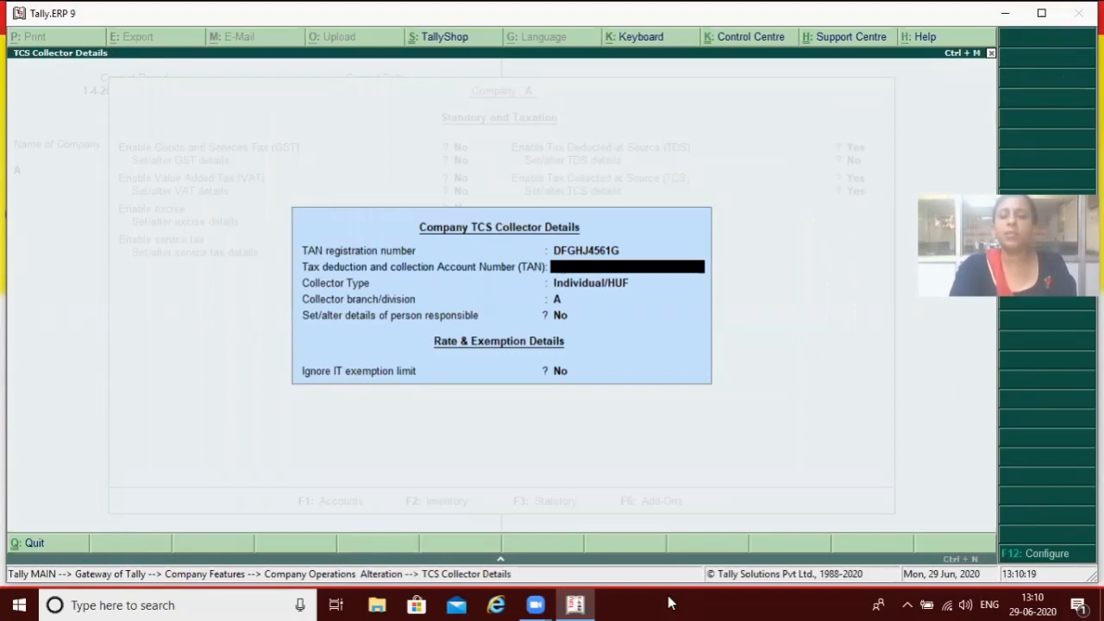
key("Return")
key("Return")
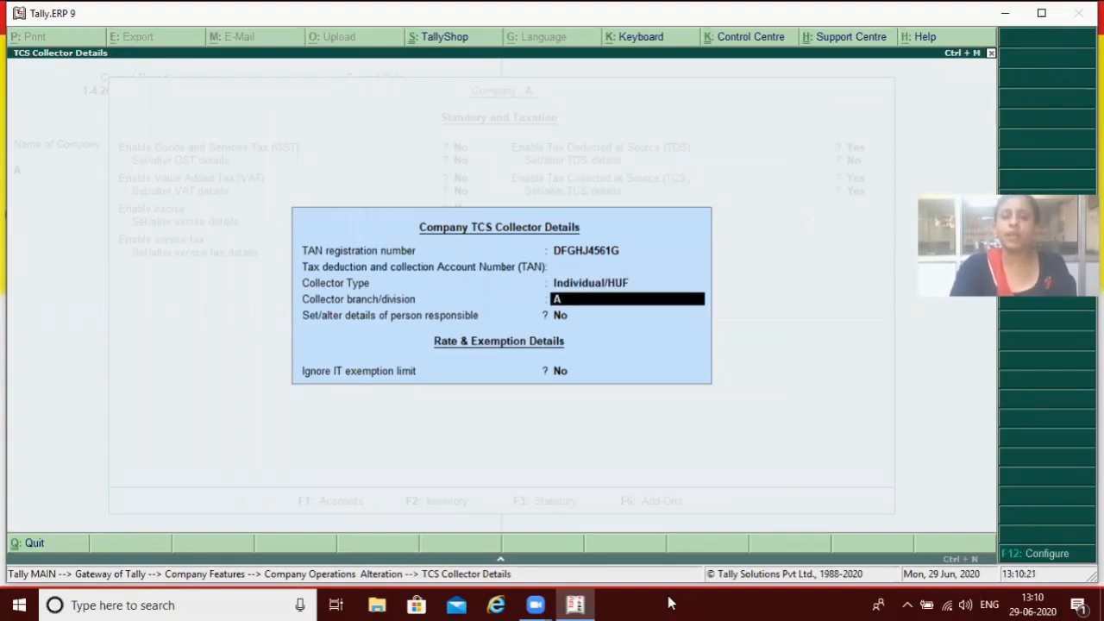
type("D")
key("Return")
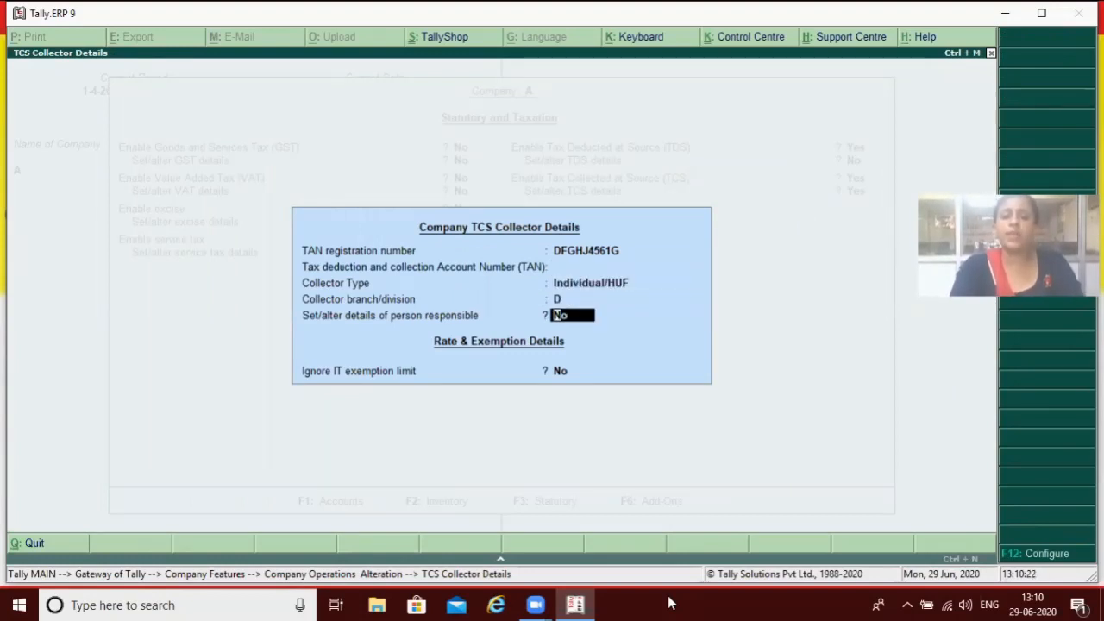
Step: Set the TCS person responsible details, entering only the person's name and keeping Haryana as the state
type("y")
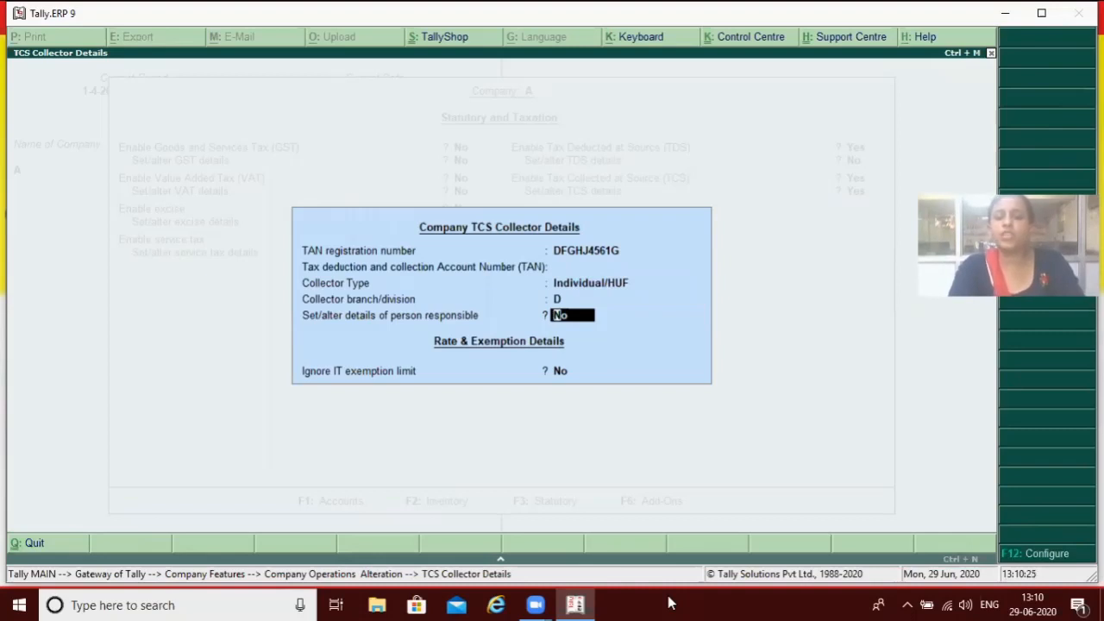
key("Return")
type("Z")
key("Return")
key("Return")
key("Return")
key("Return")
key("Return")
key("Return")
key("Return")
key("Return")
key("Return")
key("Return")
key("Return")
key("Return")
key("Return")
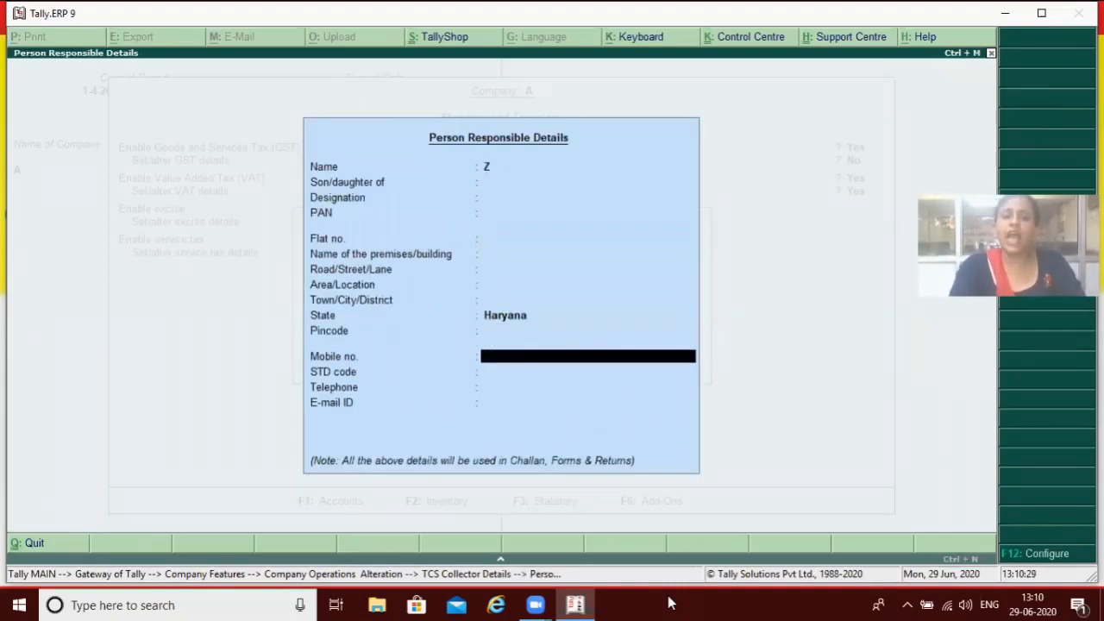
key("Return")
key("Return")
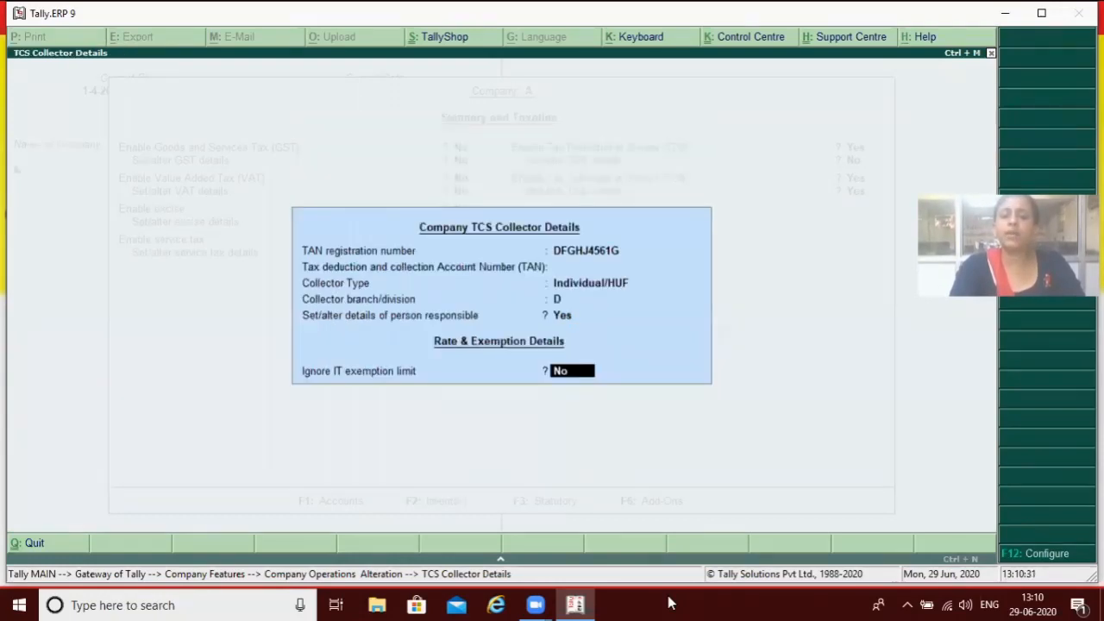
Step: Leave the IT exemption limit option at No, keep the tax information blank, and save the statutory features
key("Return")
key("Return")
key("Return")
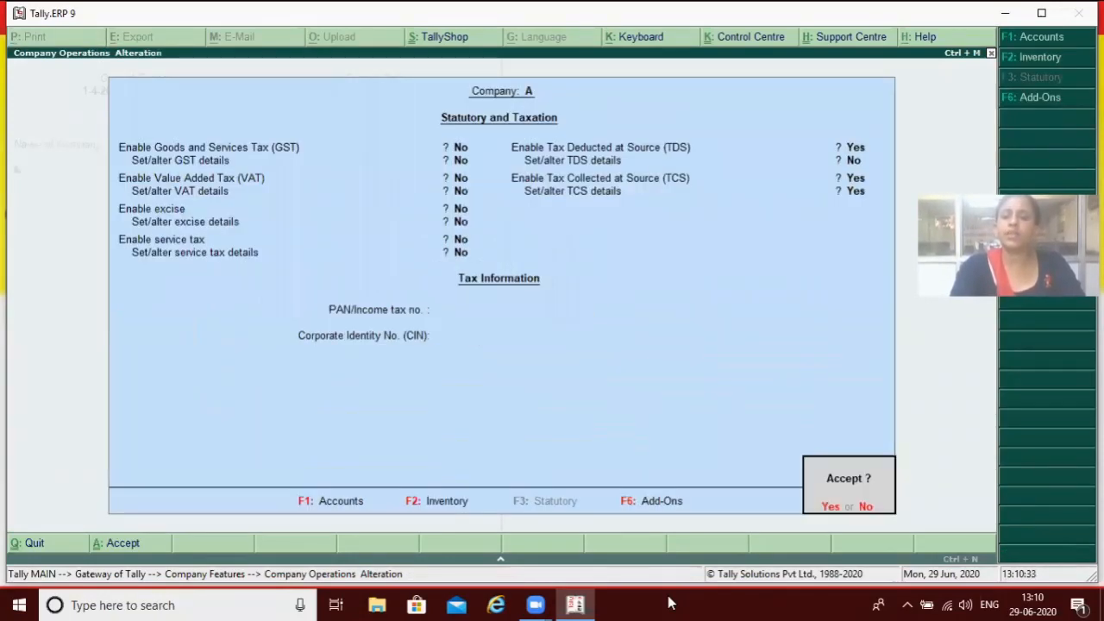
key("Return")
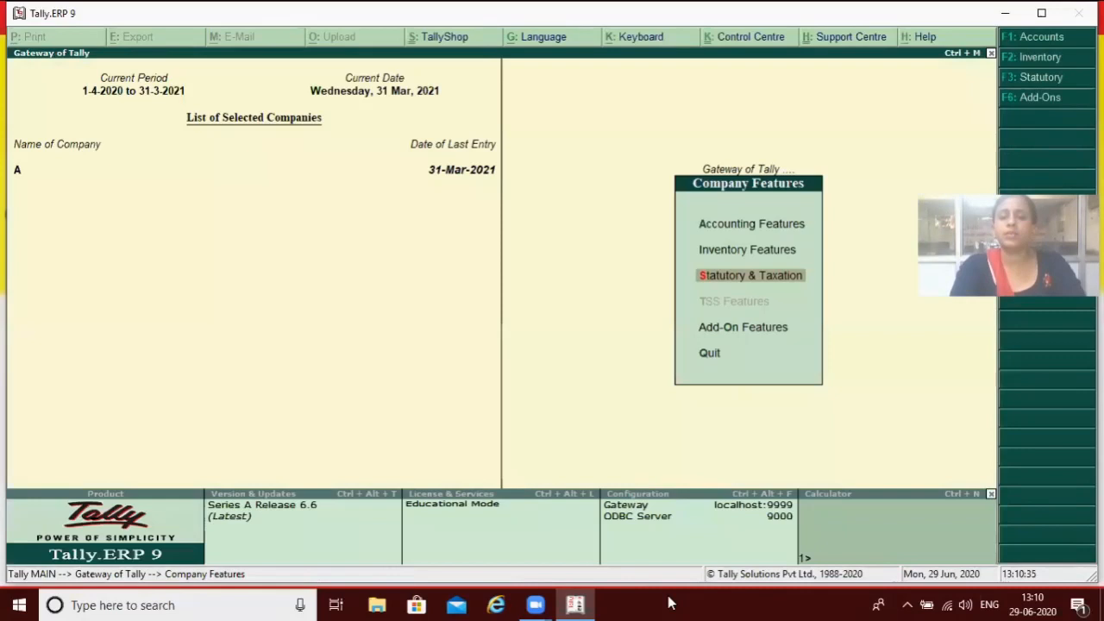
key("Escape")
key("Up")
key("Up")
key("Up")
key("Up")
key("Up")
key("Up")
key("Up")
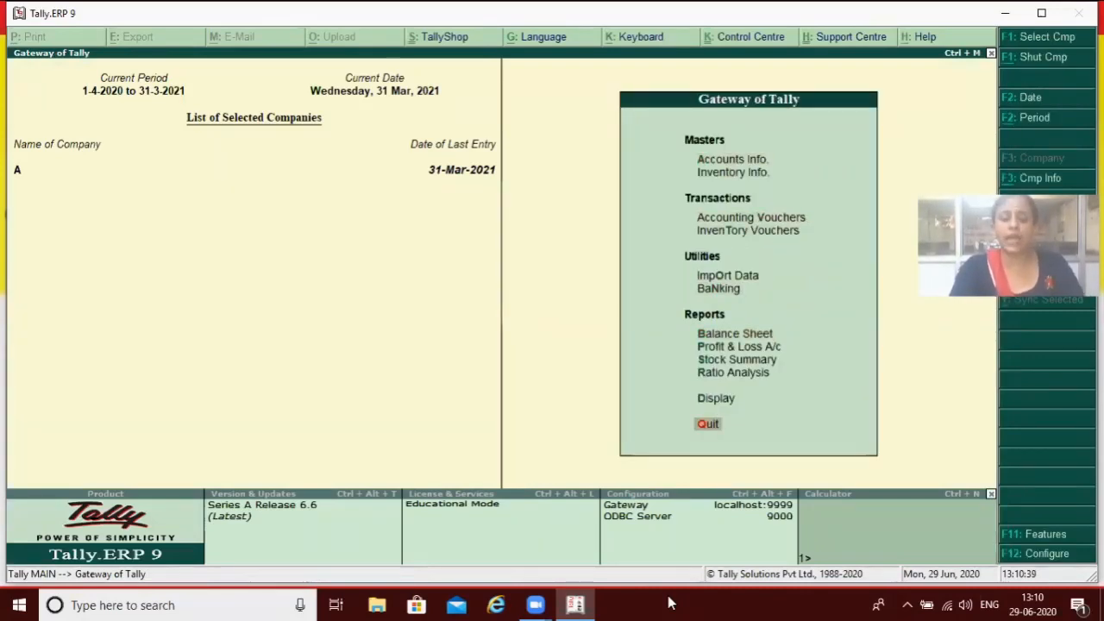
Step: Review the TDS and TCS settings in the company's Statutory & Taxation features, then return to the Gateway of Tally
key("F11")
key("Down")
key("Down")
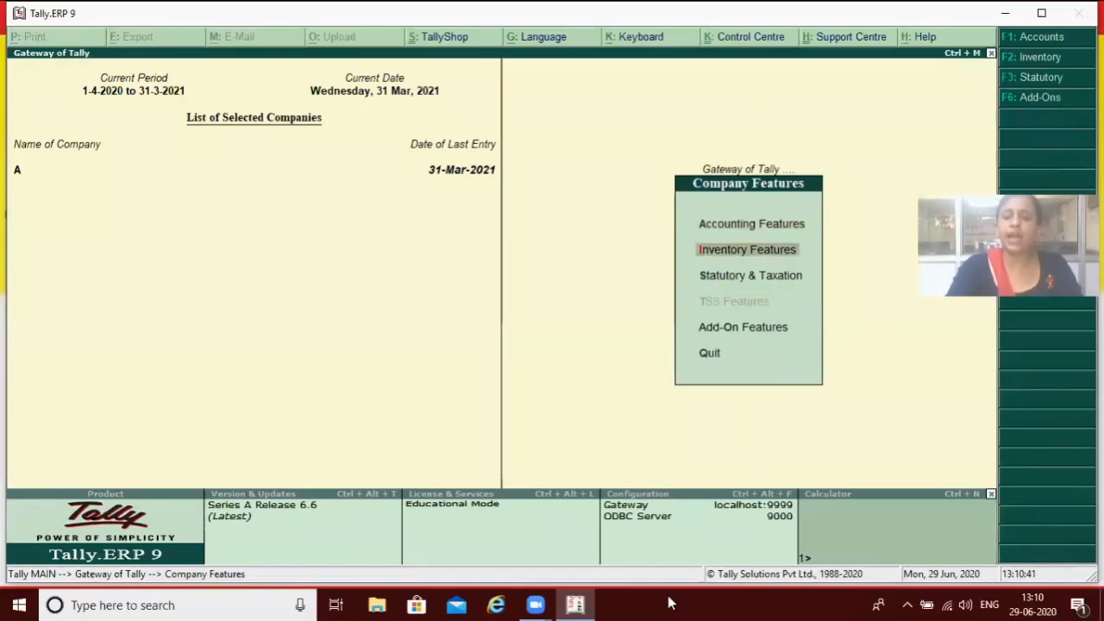
key("Return")
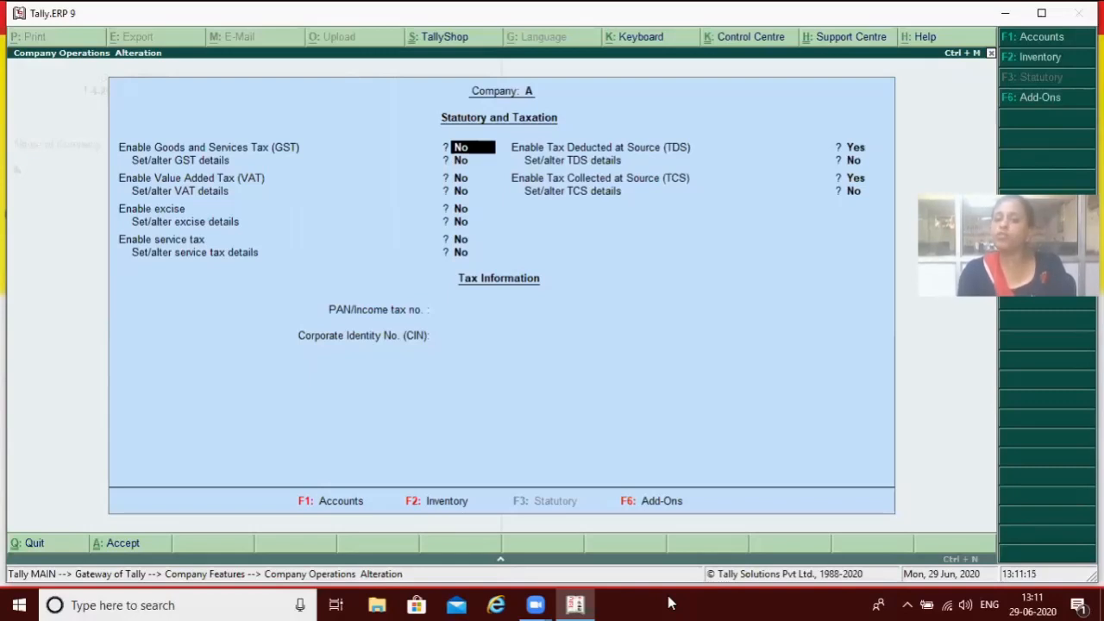
key("Escape")
key("Escape")
key("Escape")
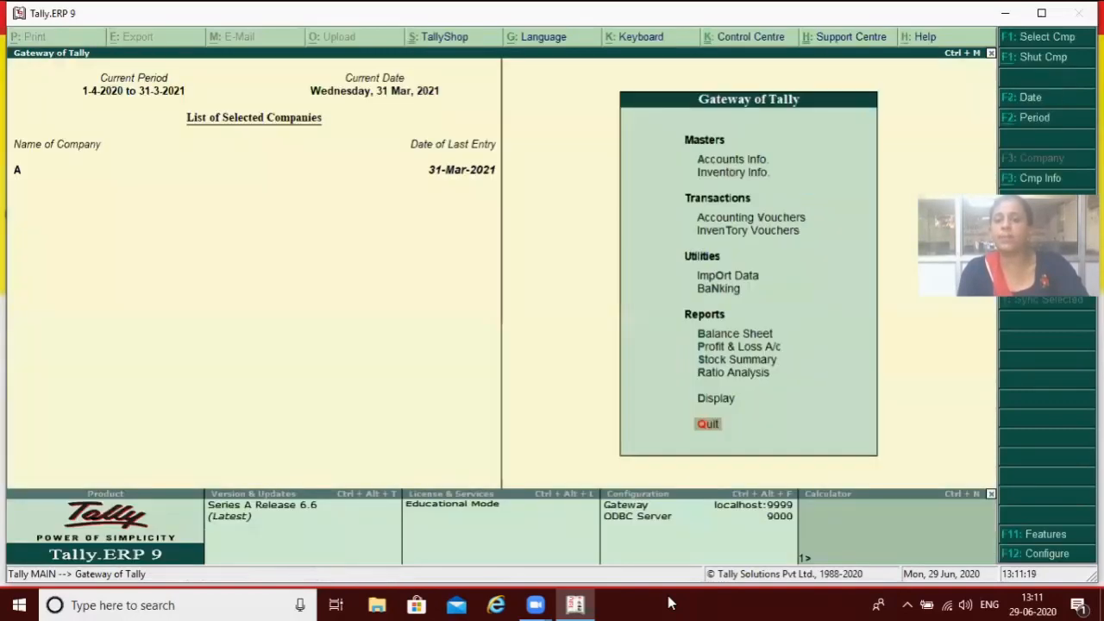
Step: Start creating a single ledger in Accounts Info. and name it TCS
key("Up")
key("Up")
key("Up")
key("Up")
key("Up")
key("Up")
key("Up")
key("Up")
key("Up")
key("Up")
key("Up")
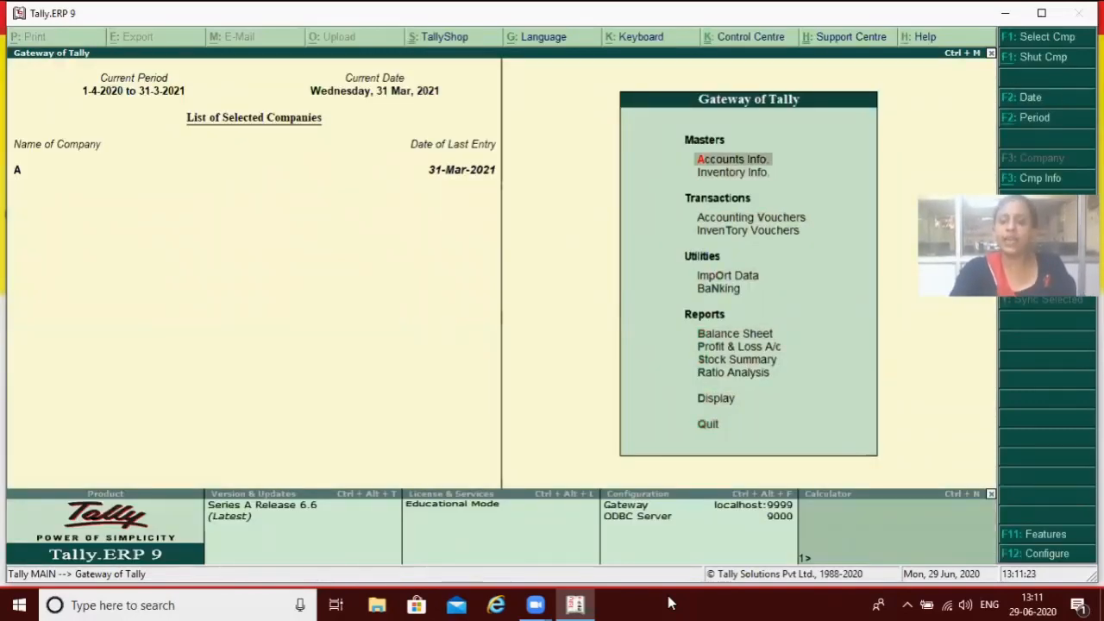
key("Return")
key("Down")
key("Return")
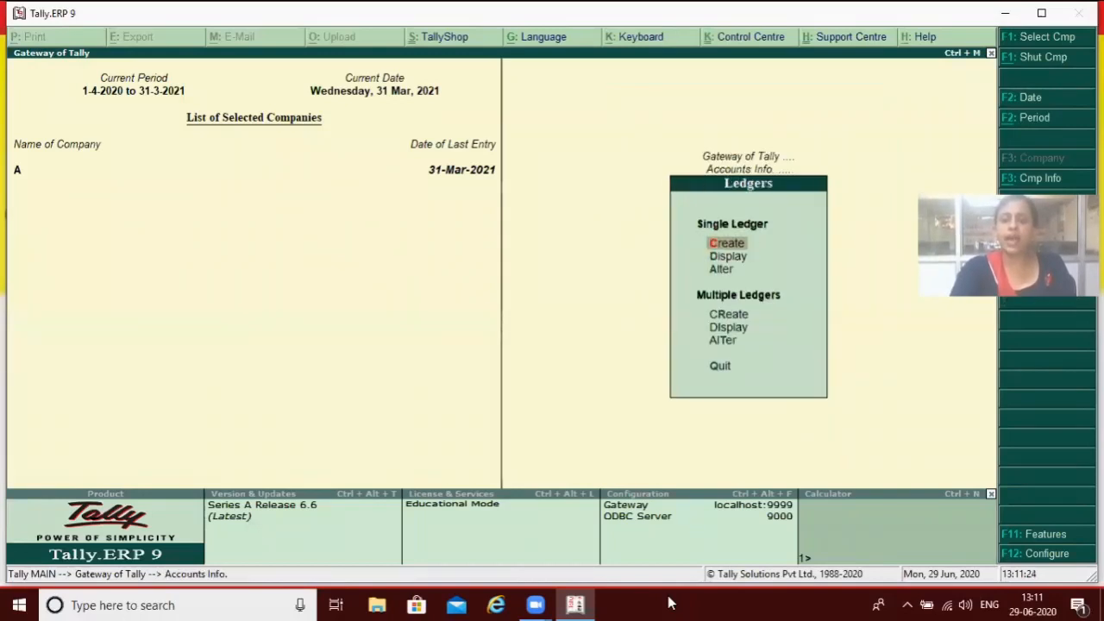
key("Return")
type("TCS")
key("Return")
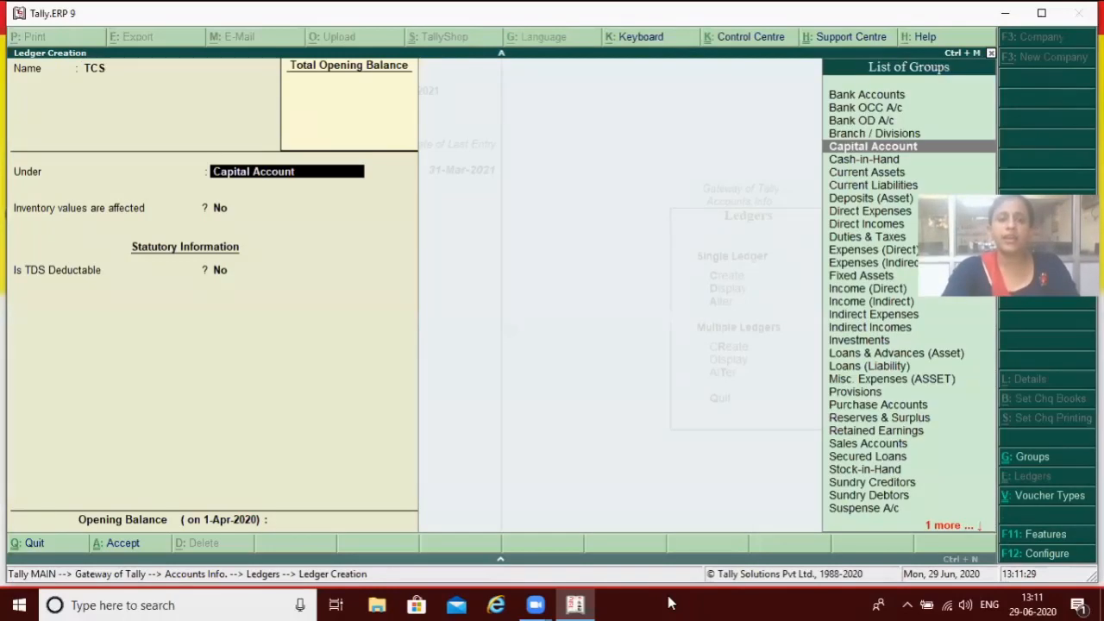
Step: Place the TCS ledger under Duties & Taxes with TCS as the type of duty/tax
type("D")
key("Down")
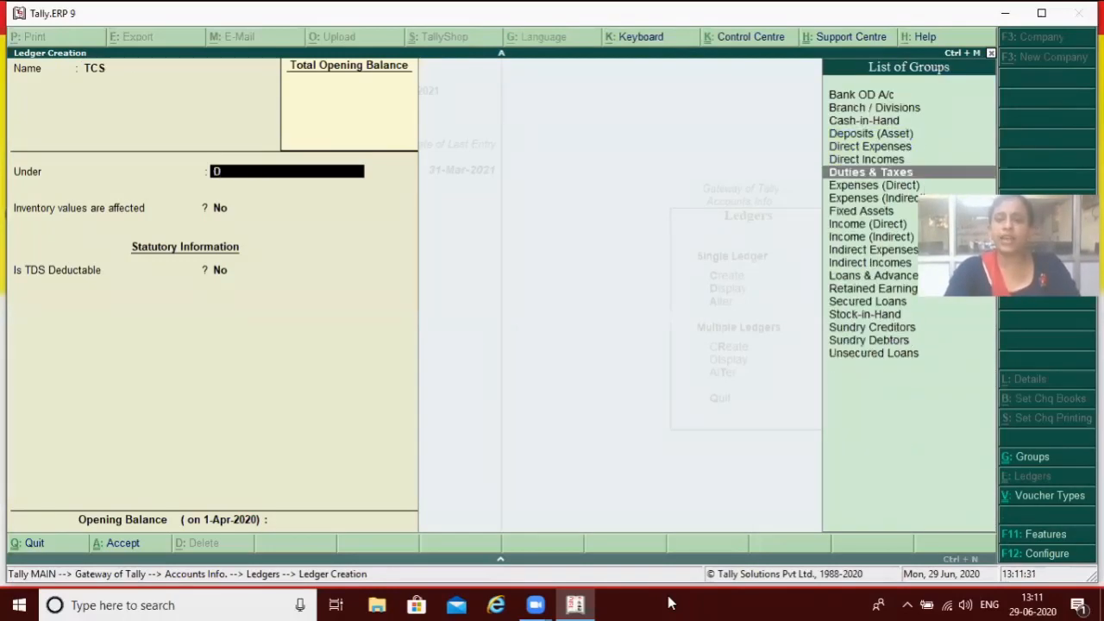
key("Return")
key("Down")
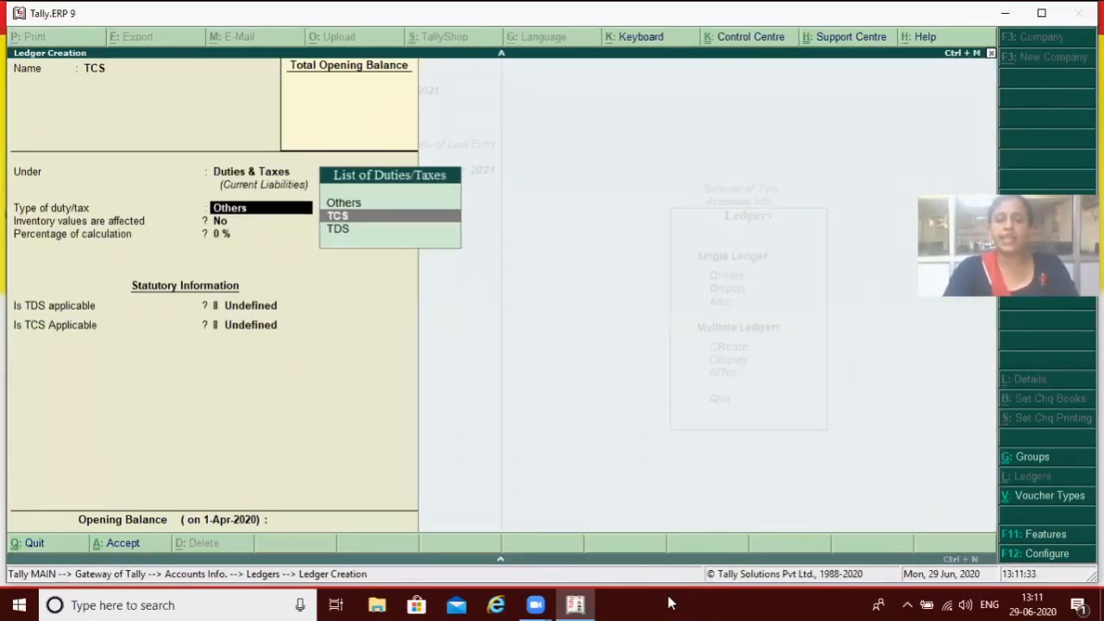
key("Return")
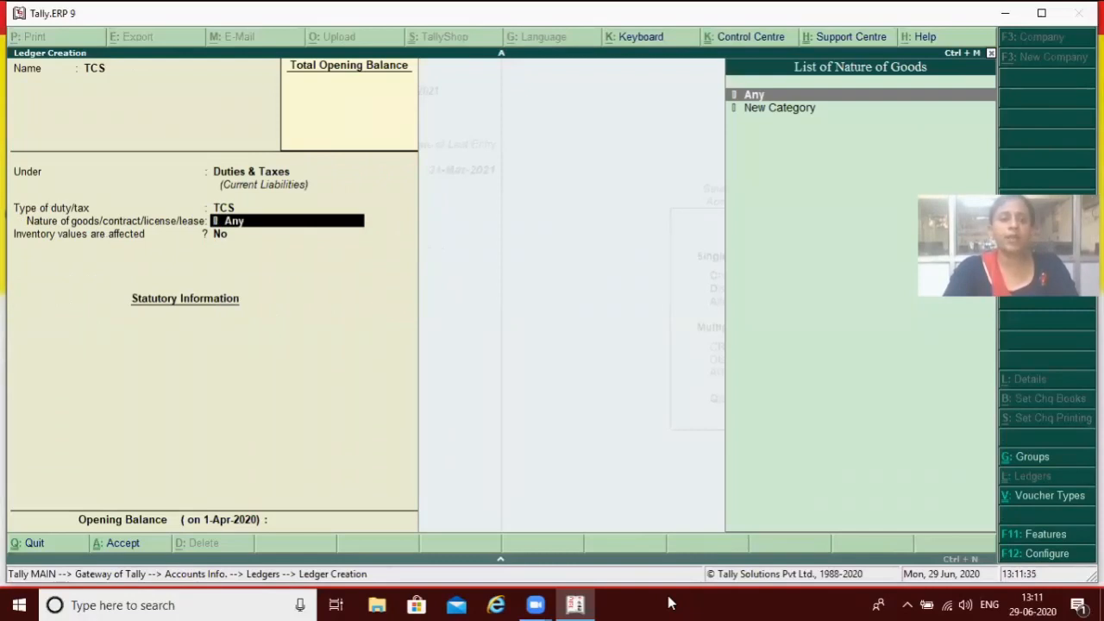
Step: Create a new nature of goods category named TCS with section 143, leaving the payment code blank
key("Down")
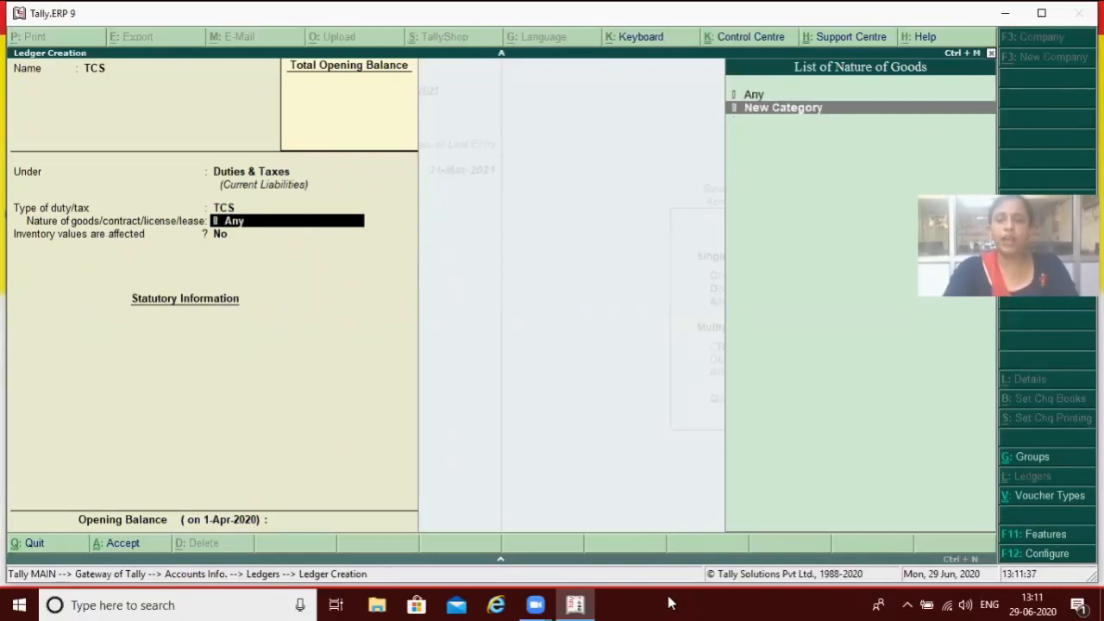
key("Return")
type("TCS")
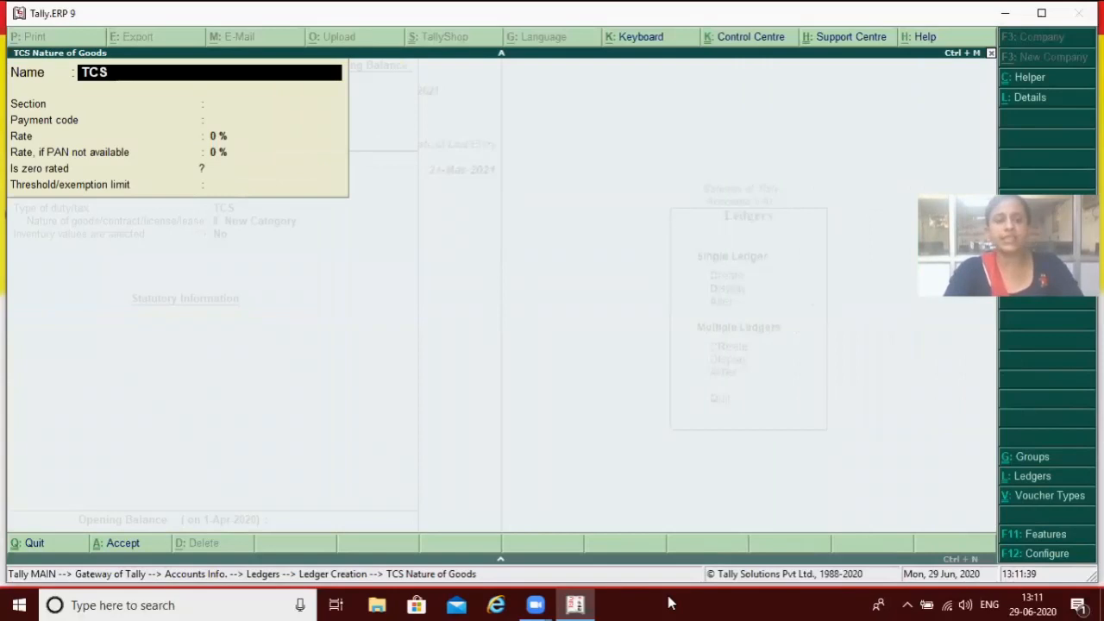
key("Return")
type("143")
key("Return")
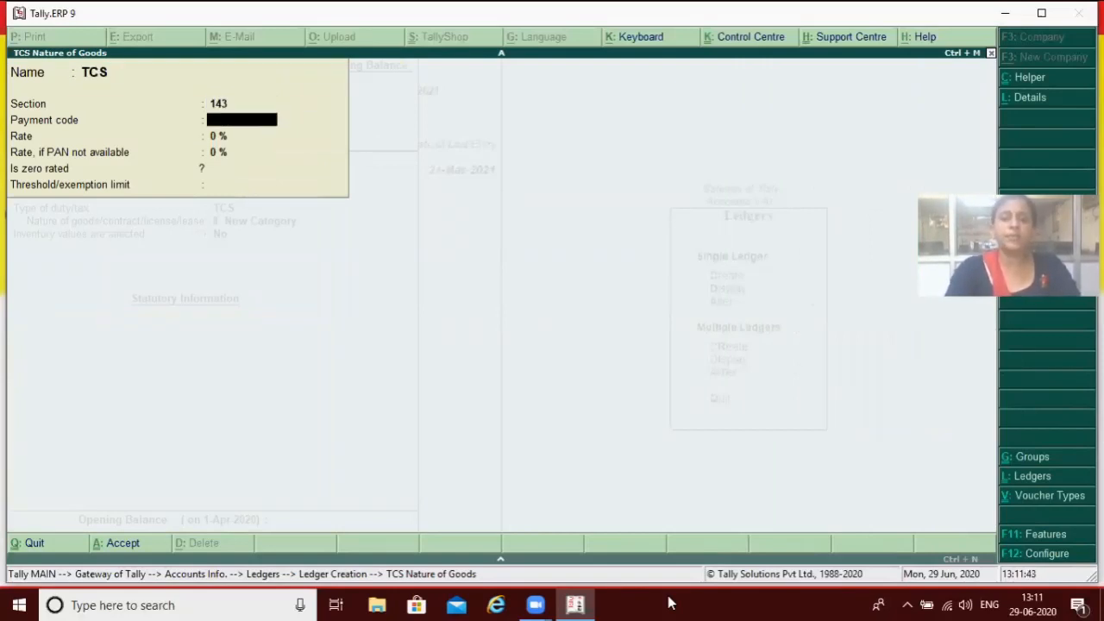
key("Return")
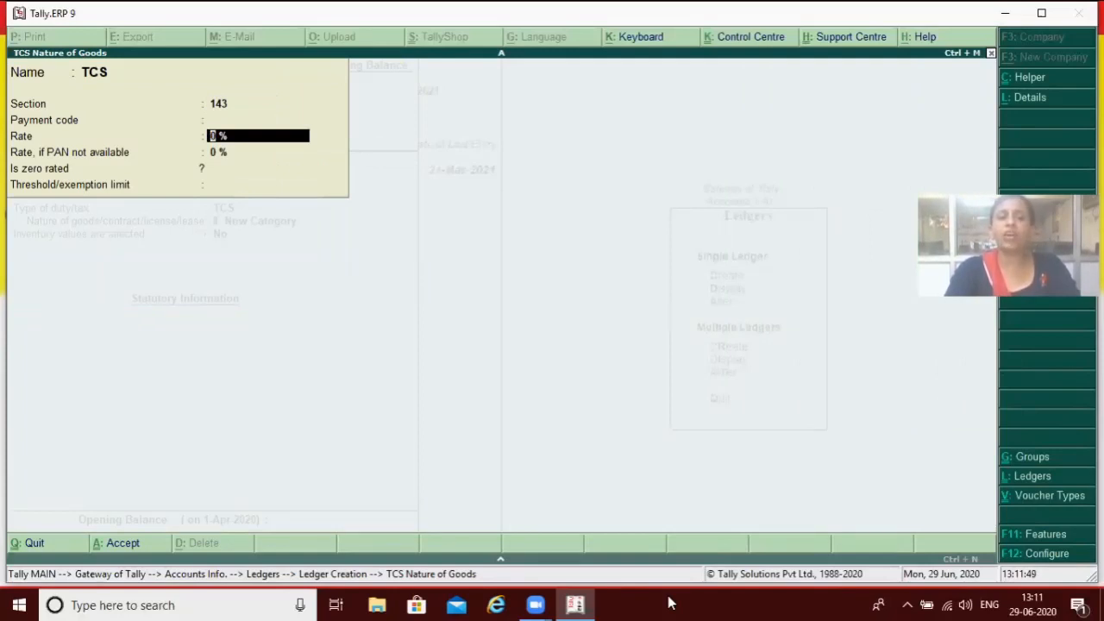
Step: Set the TCS nature of goods rate to 10%, accept the category, and save the TCS ledger
type("10")
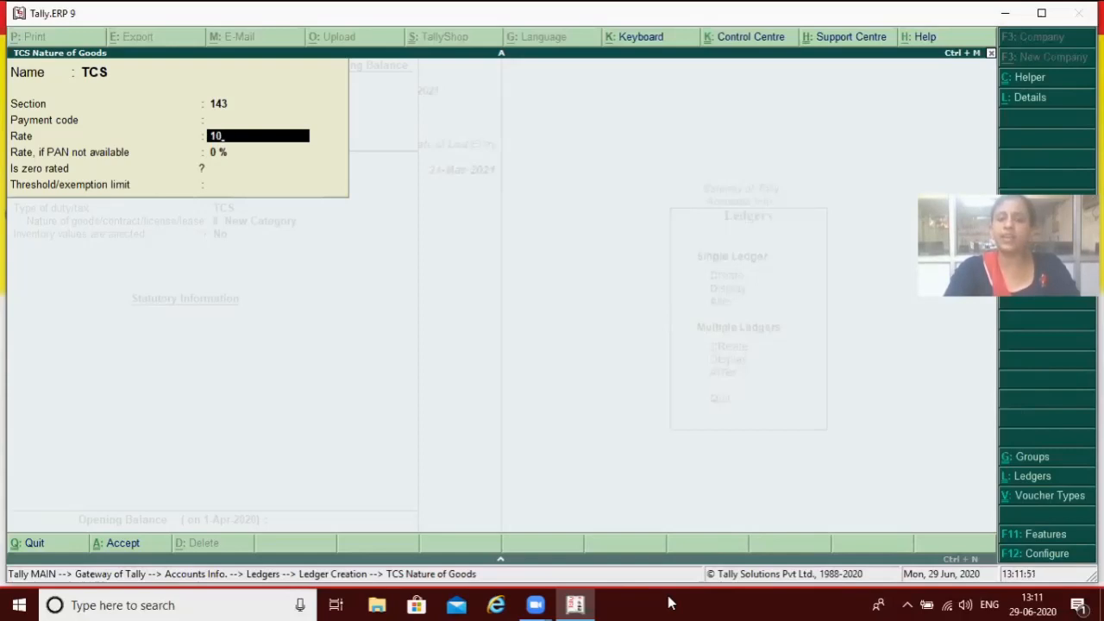
key("Return")
key("Return")
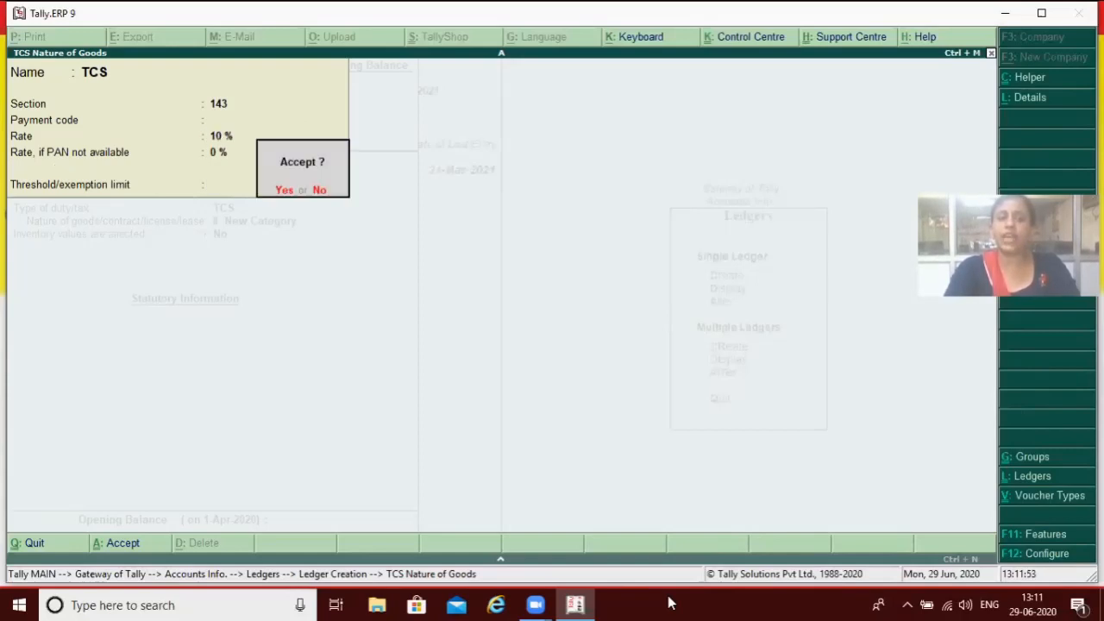
key("Return")
key("Return")
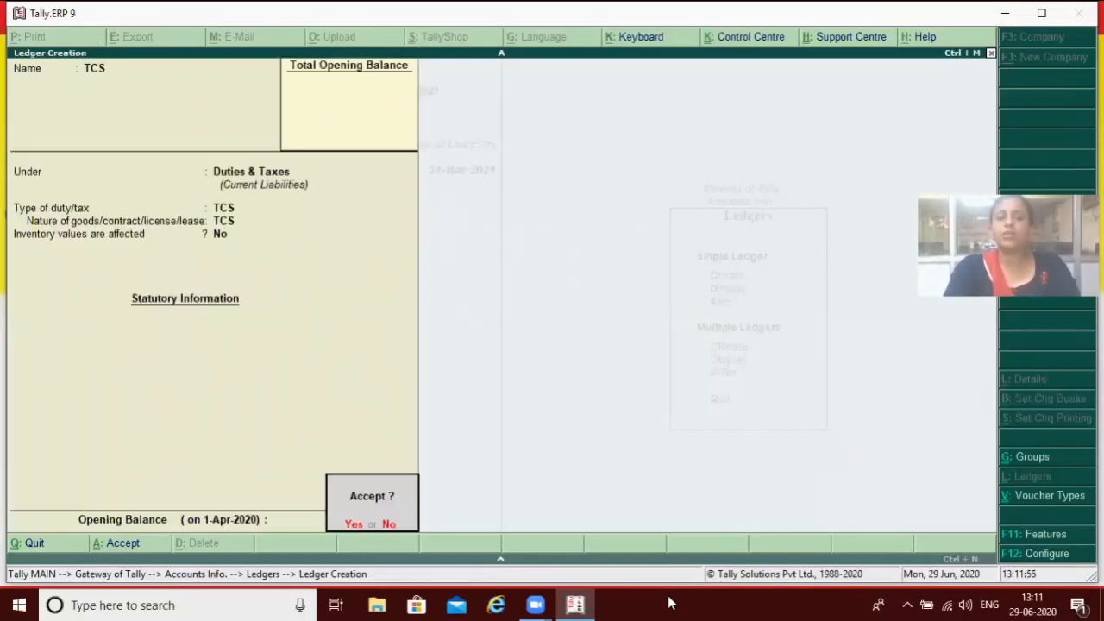
key("Return")
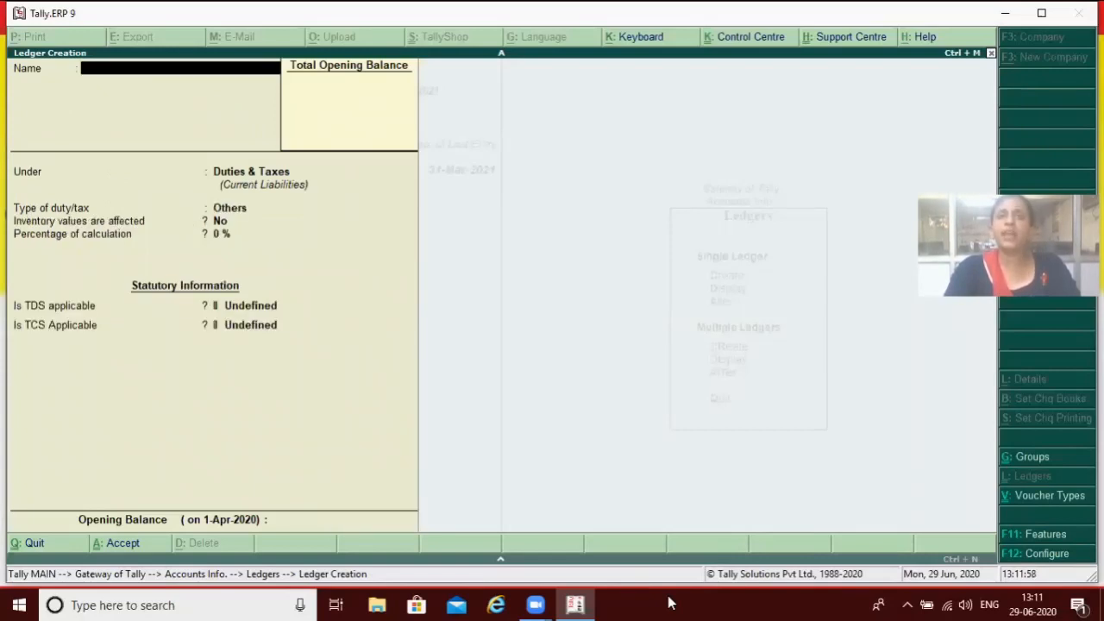
Step: Name the next ledger DR and place it under Sundry Debtors
type("DR")
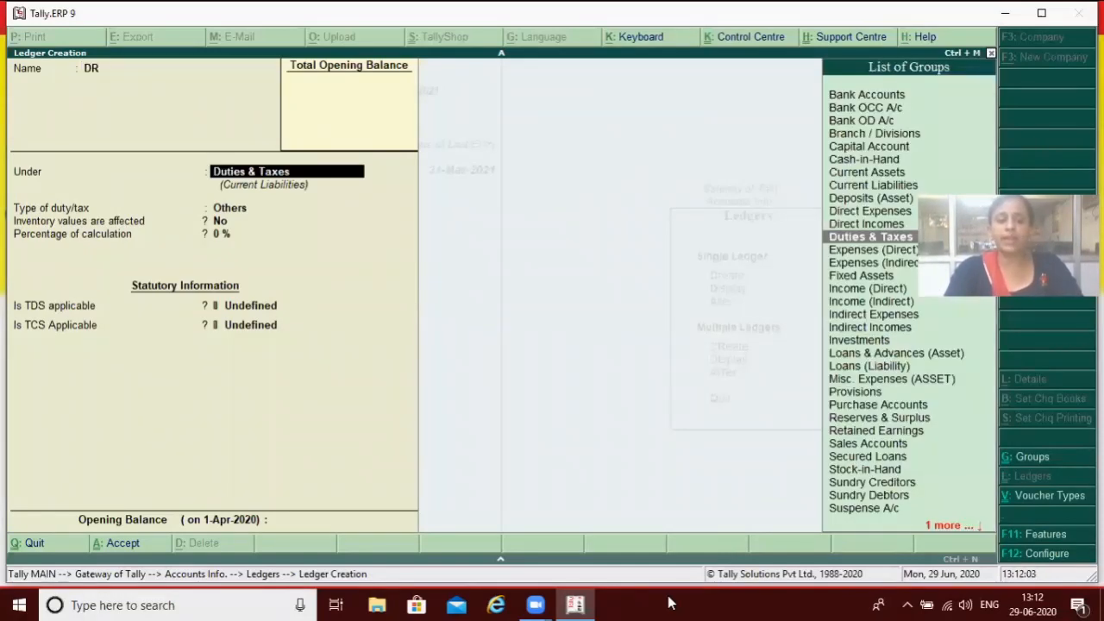
type("S")
key("Up")
key("Up")
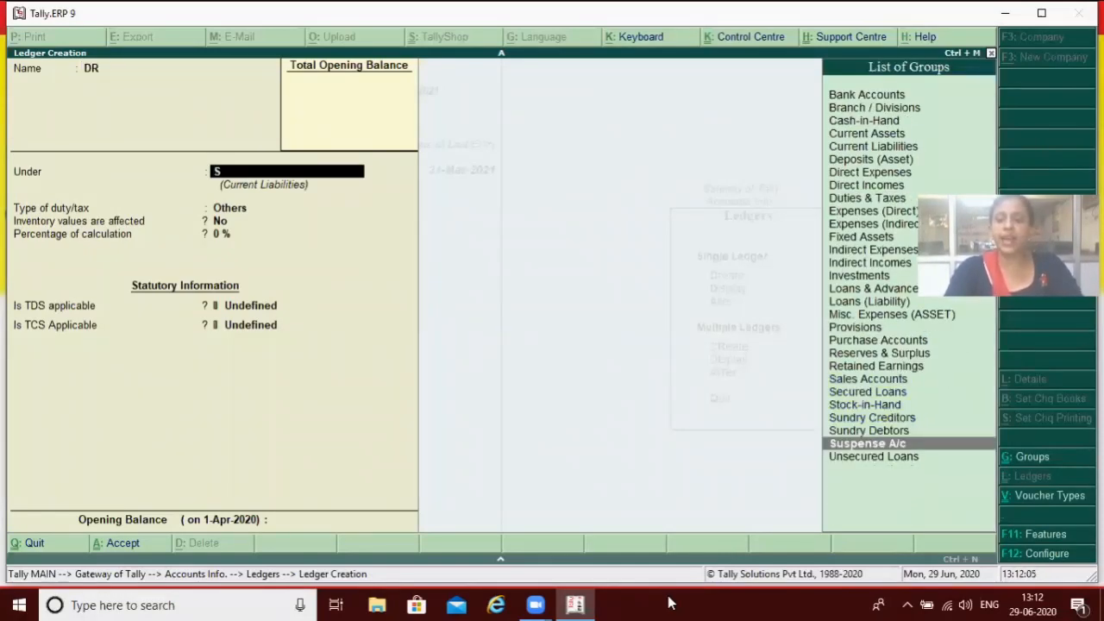
key("Return")
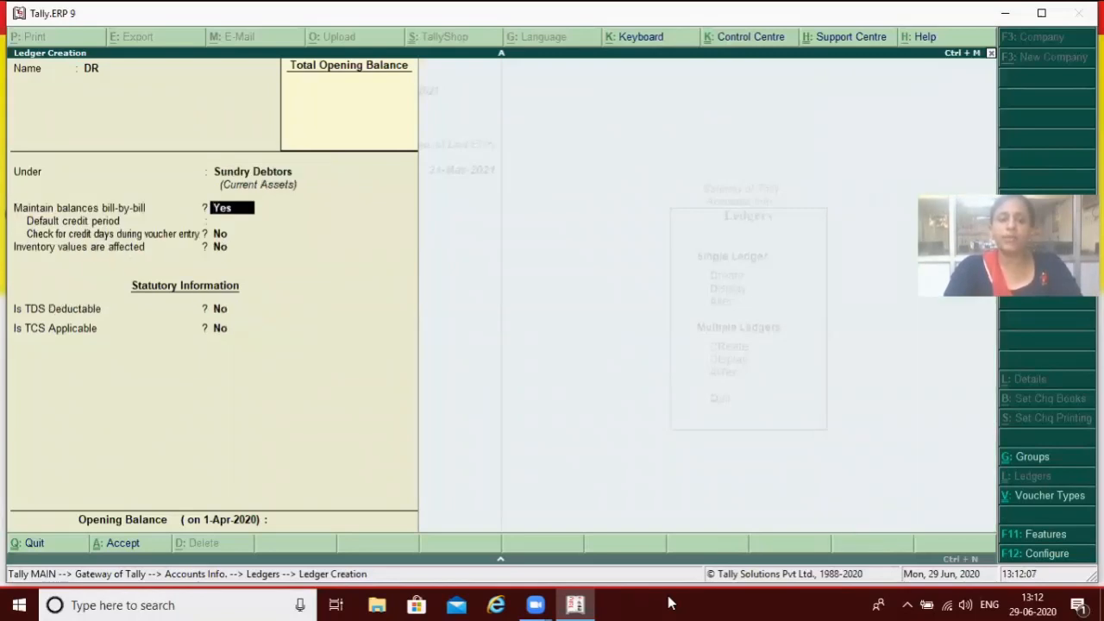
Step: Keep bill-by-bill balances at Yes and TDS deductable at No for the DR ledger, and set TCS applicable to Yes
key("Return")
key("Return")
key("Return")
key("Return")
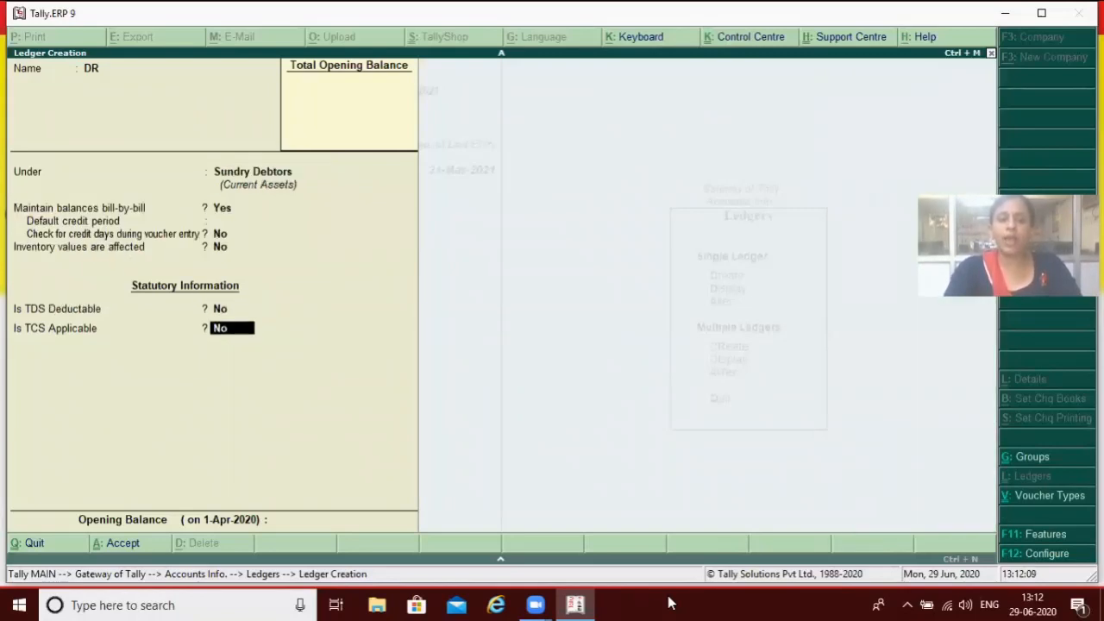
key("y")
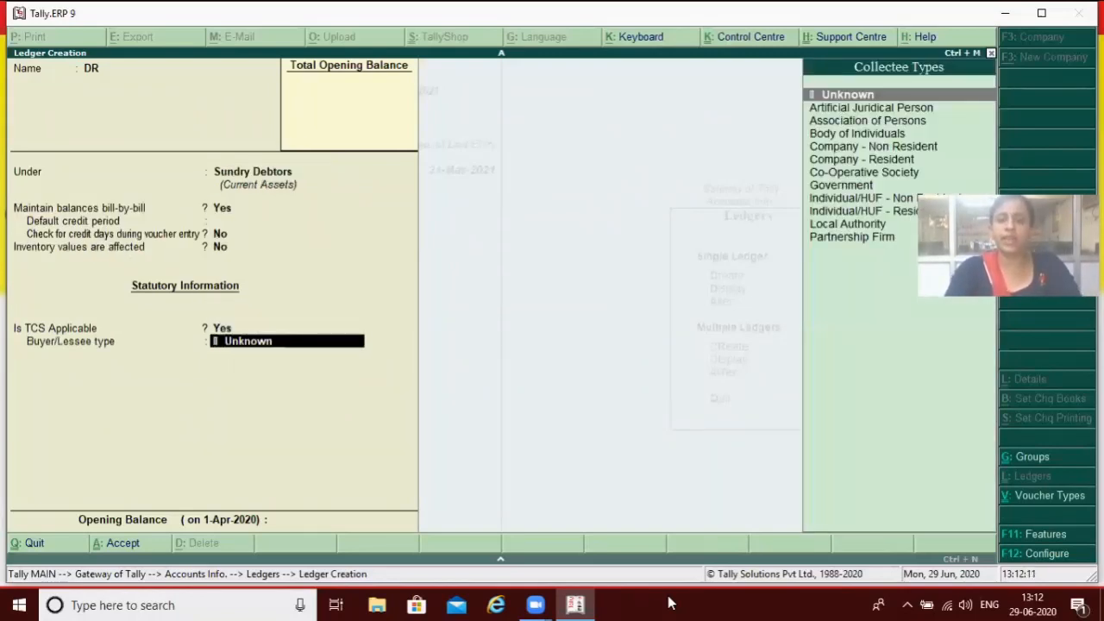
Step: Set the DR ledger's buyer/lessee type to Body of Individuals, save the ledger, and leave ledger creation
key("Down")
key("Down")
key("Down")
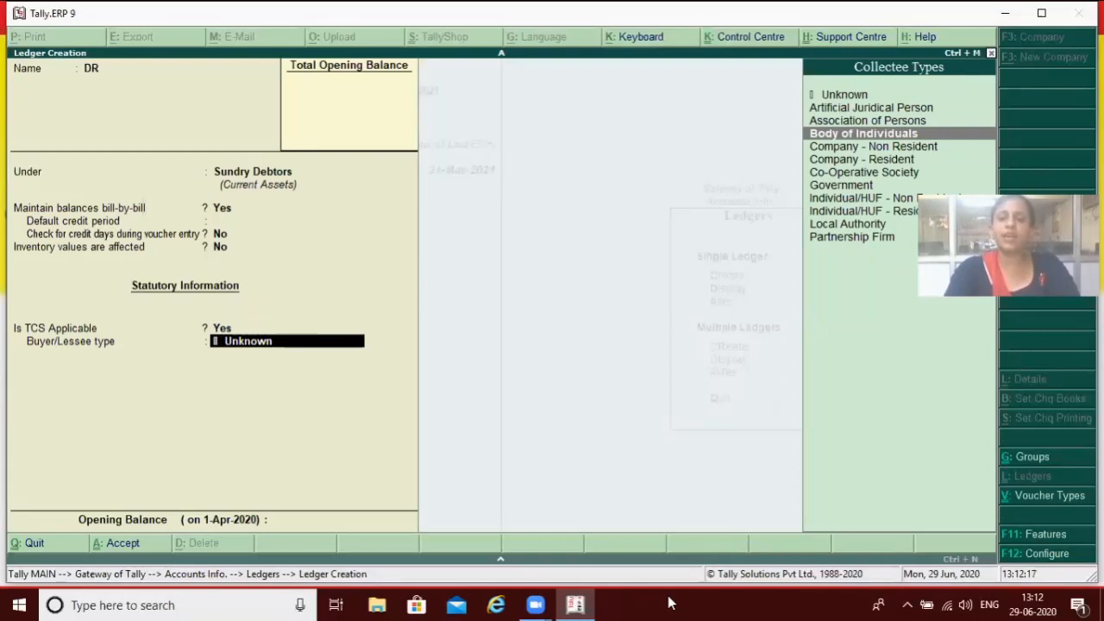
key("Return")
key("Return")
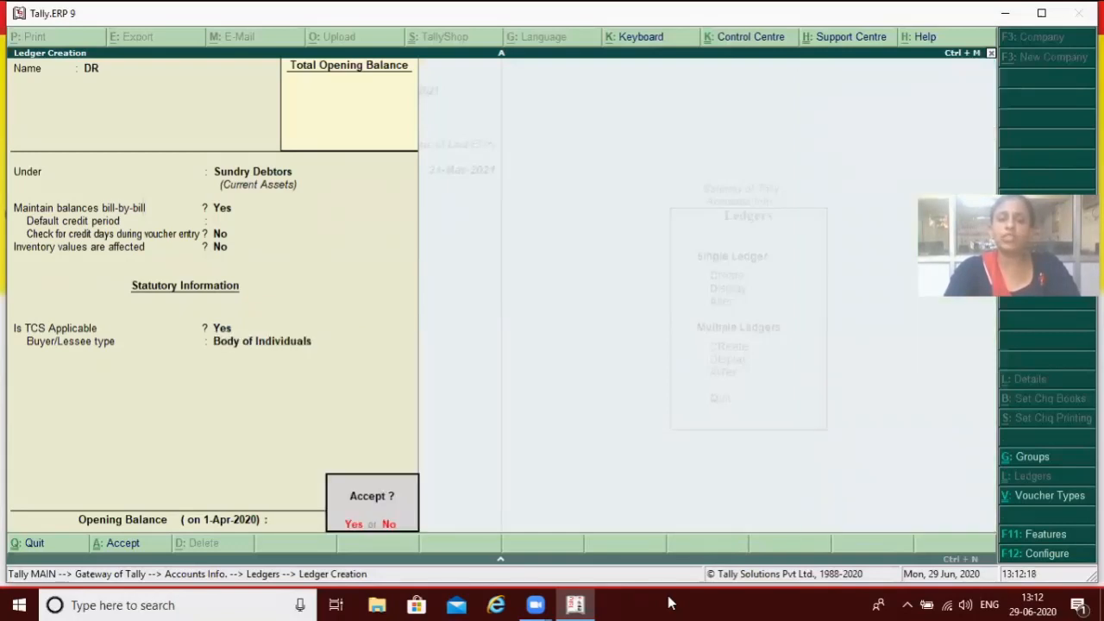
key("Return")
key("Escape")
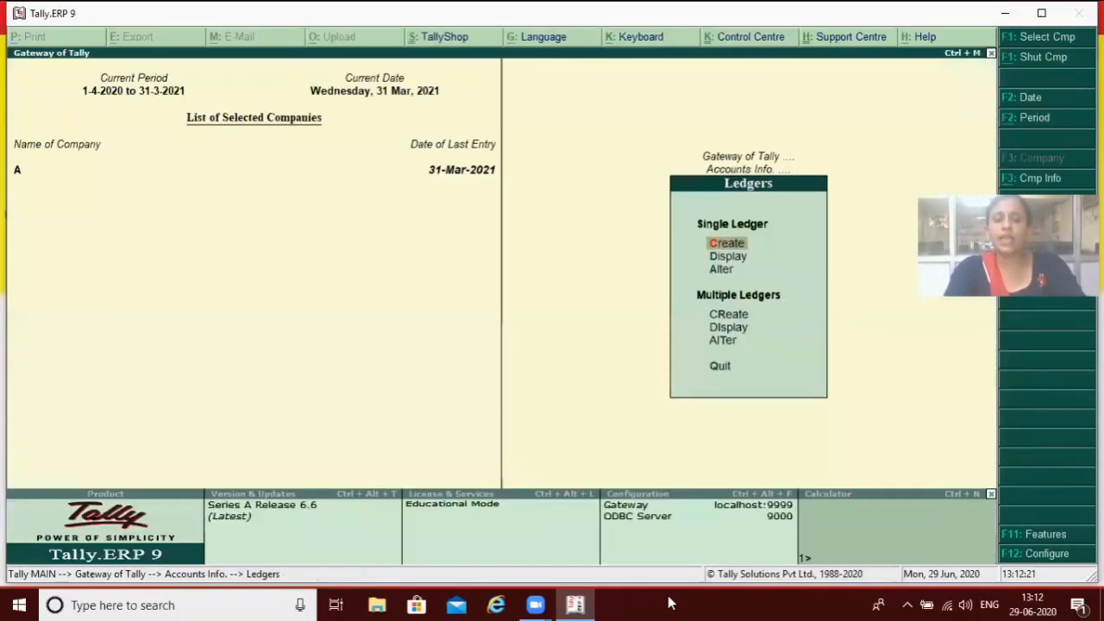
Step: Start creating a single ledger named SALE and place it under Sales Accounts
key("Return")
type("SALE")
key("Return")
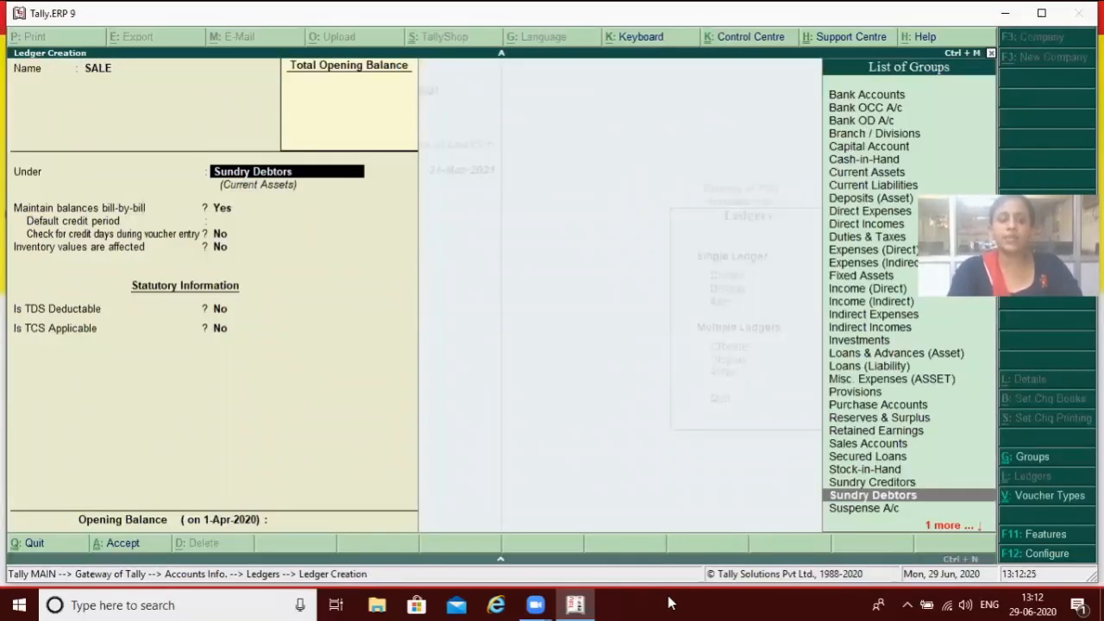
type("S")
key("Up")
key("Up")
key("Up")
key("Up")
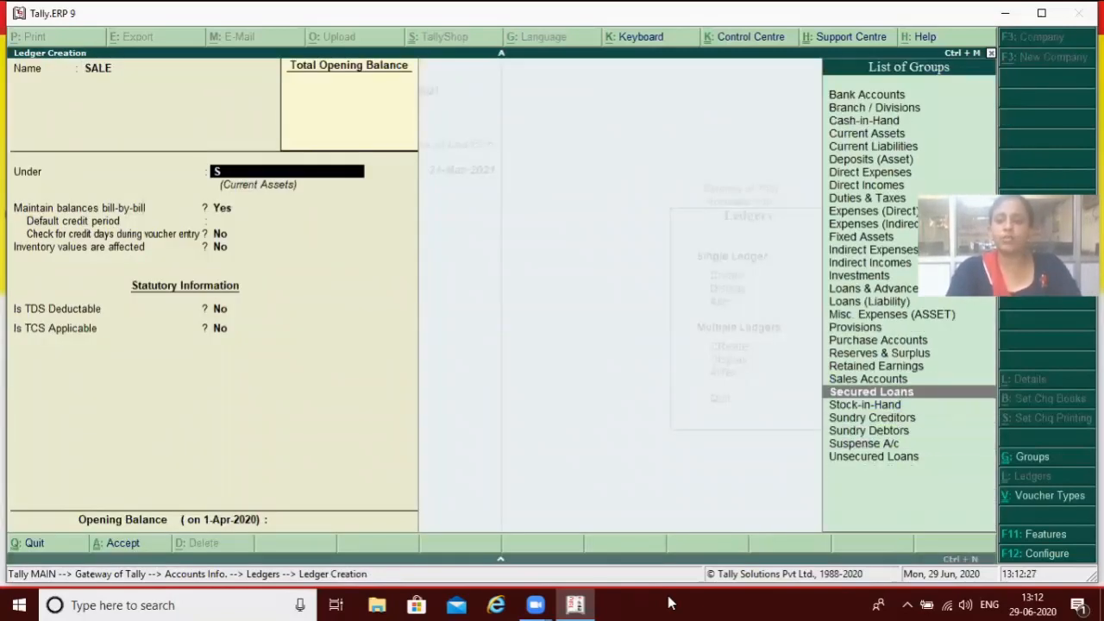
key("Return")
Step: Make TCS applicable to the SALE ledger with TCS as the nature of goods, and save the ledger
key("Return")
key("Return")
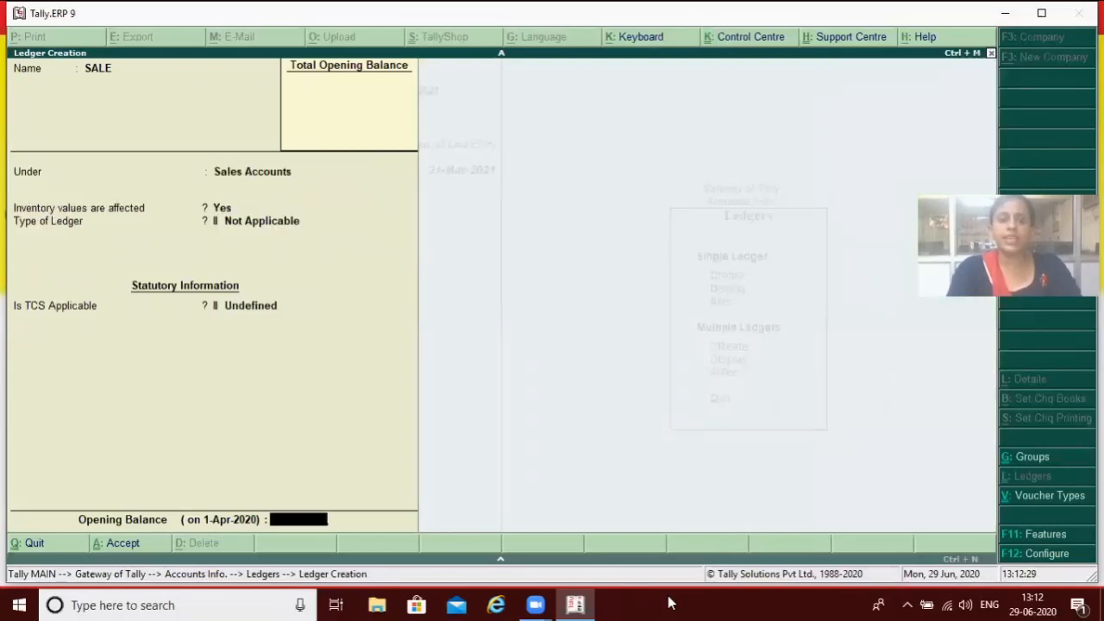
key("Up")
key("Up")
key("Up")
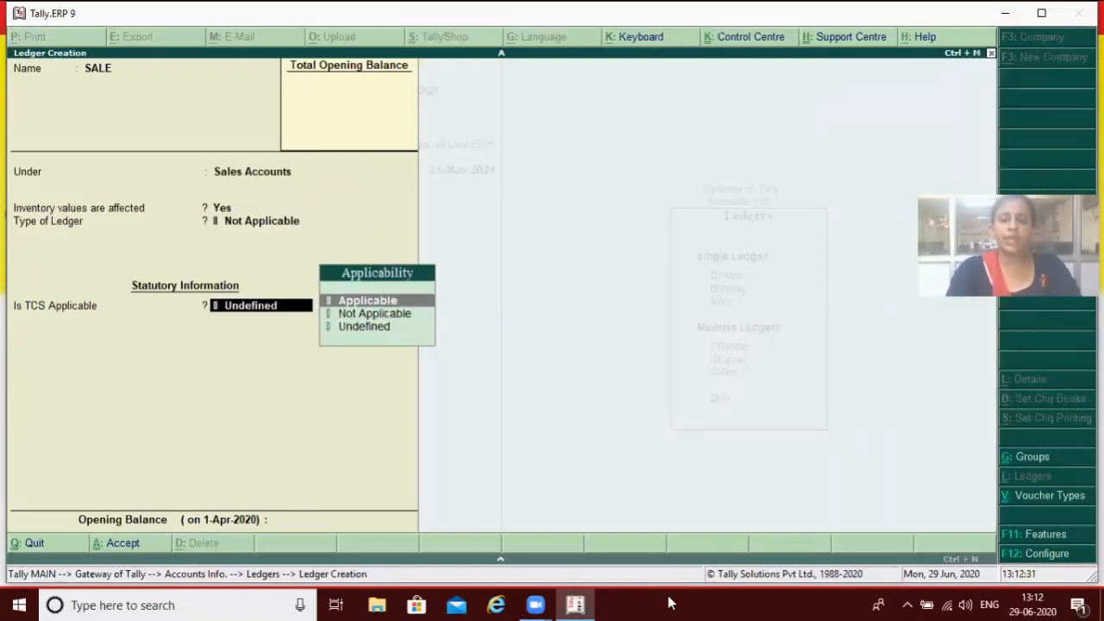
key("Return")
key("Down")
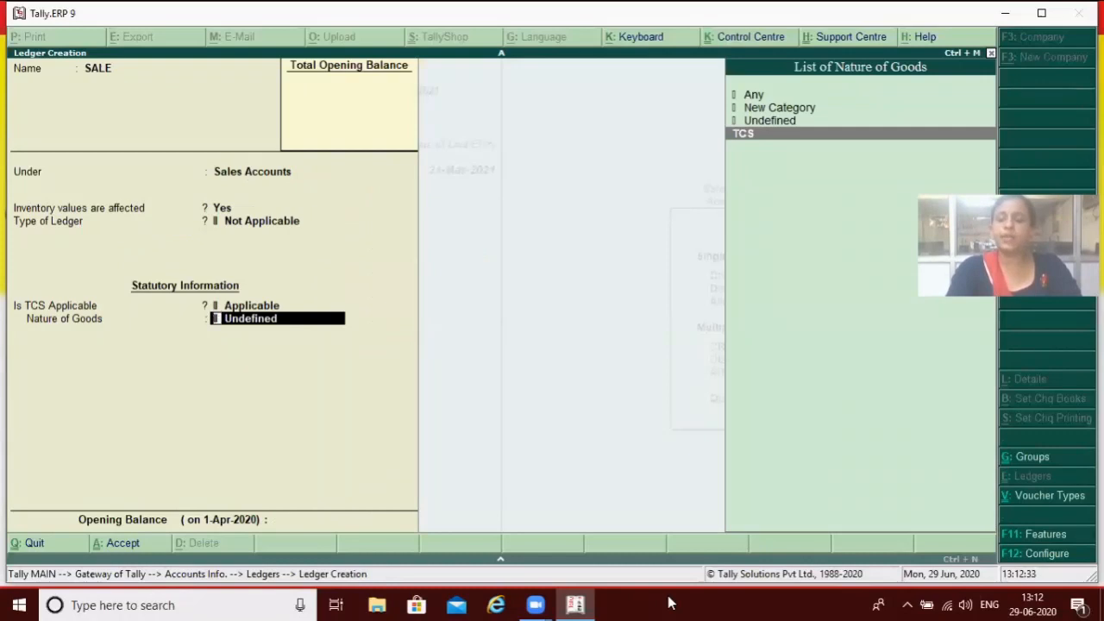
key("Return")
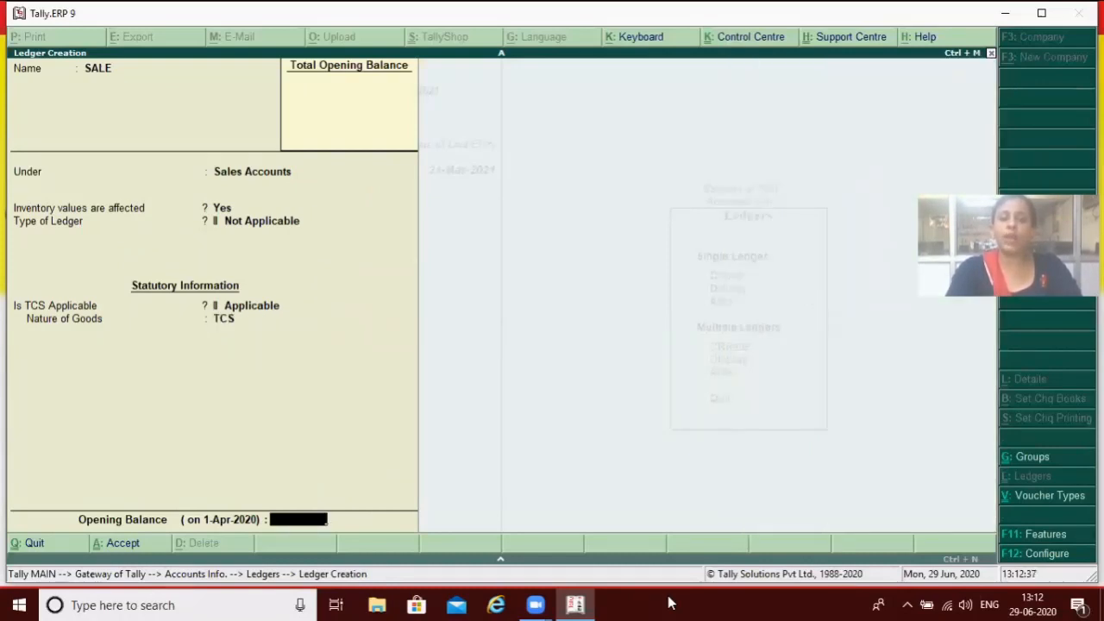
key("Return")
key("Return")
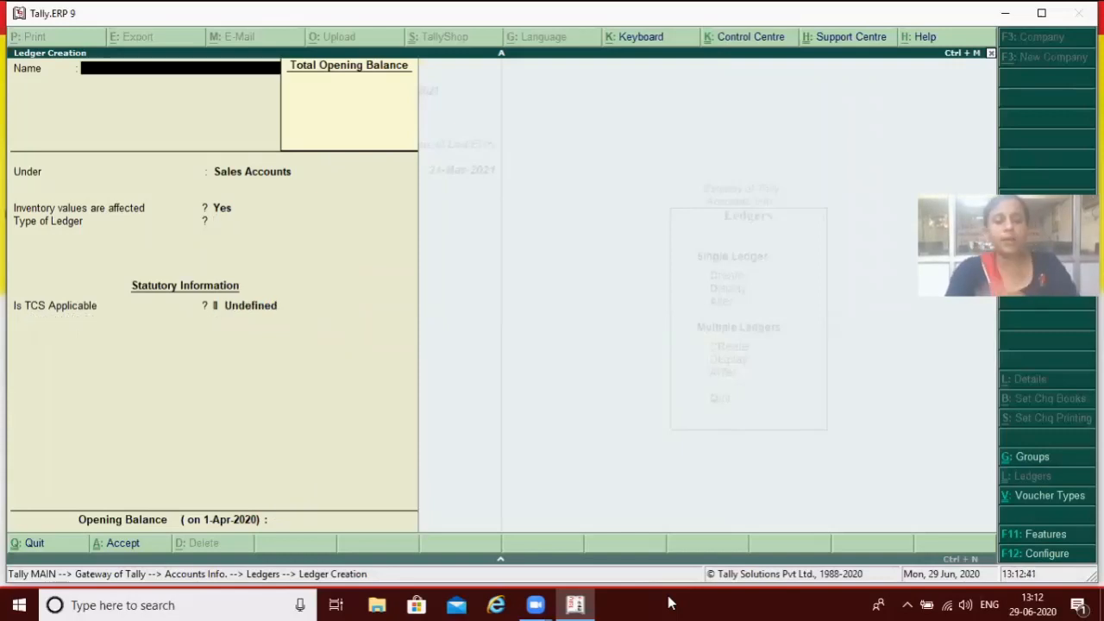
Step: Return to the Gateway of Tally and start creating a single stock item named SCRAP in Inventory Info
key("Escape")
key("Return")
key("Escape")
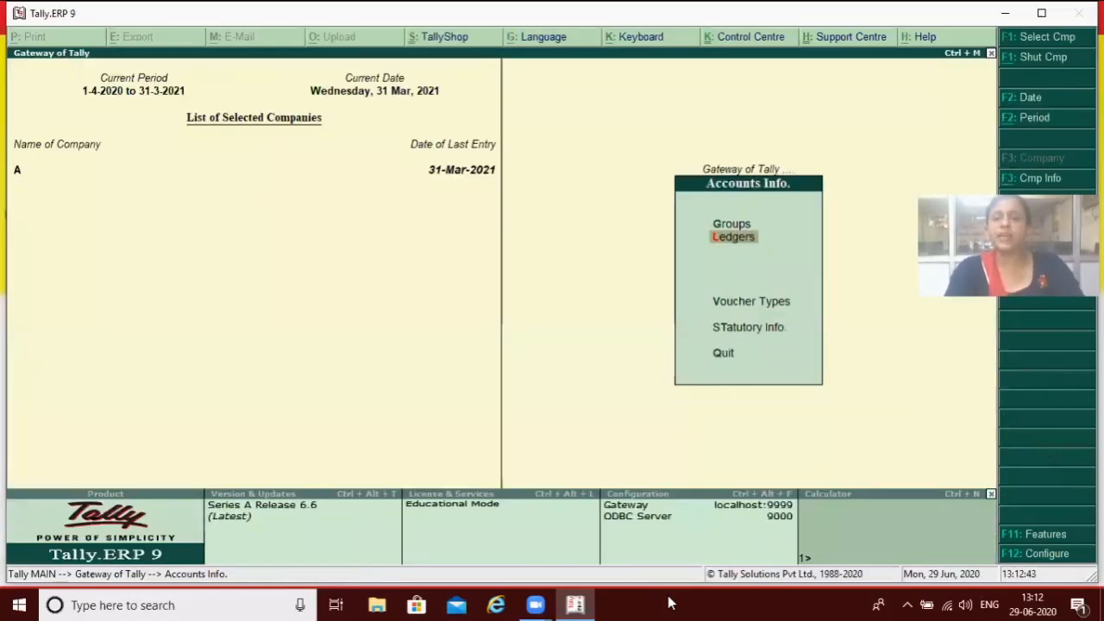
key("Escape")
key("Down")
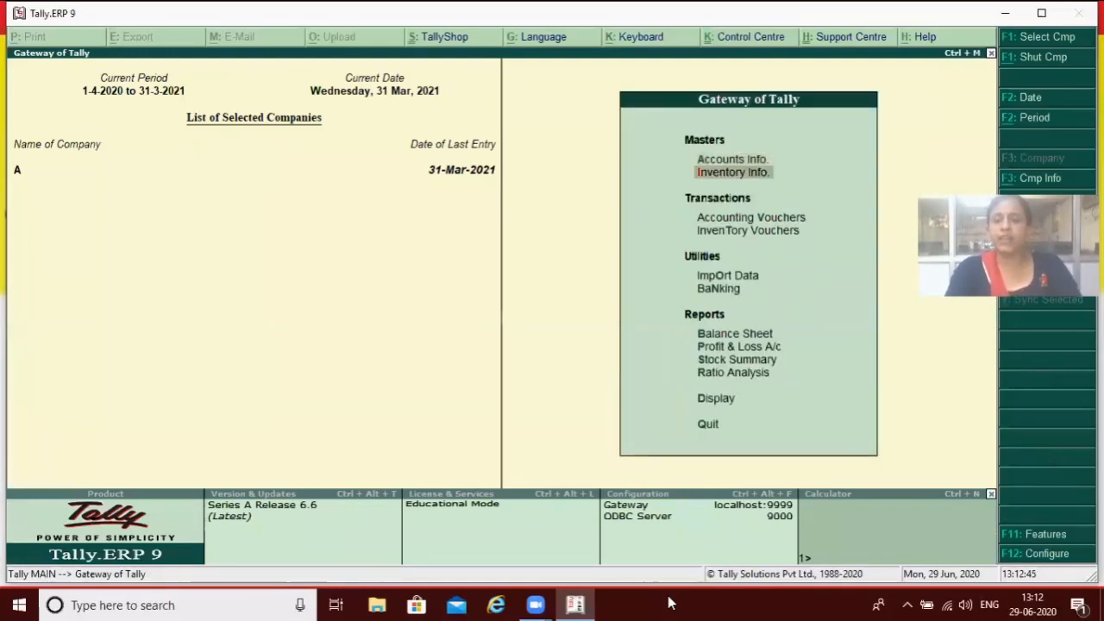
key("Return")
key("Down")
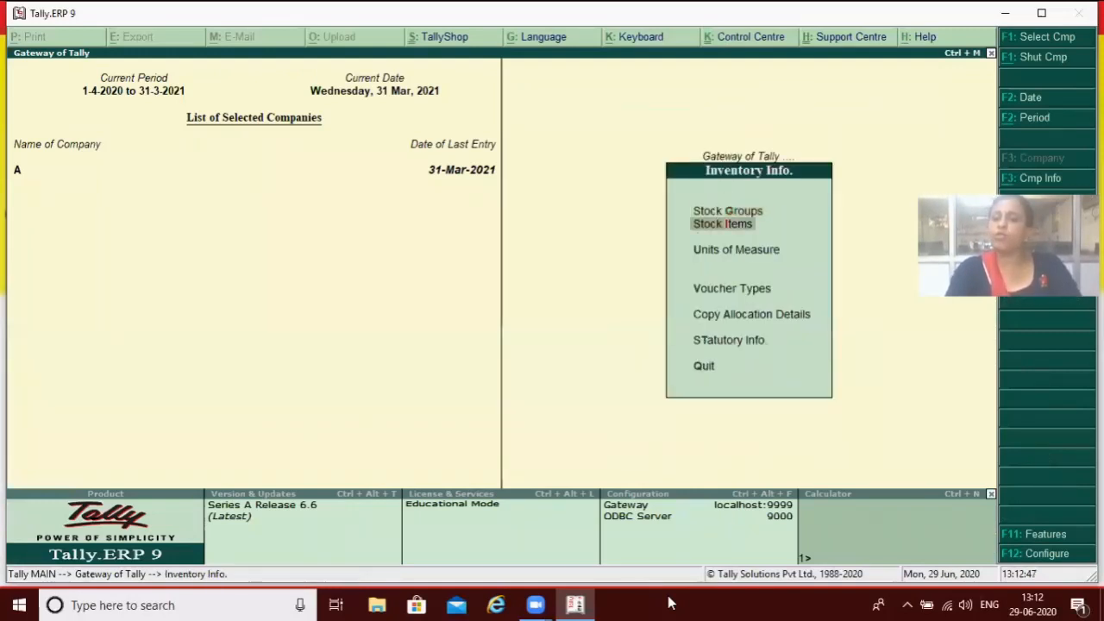
key("Return")
key("Return")
type("SC")
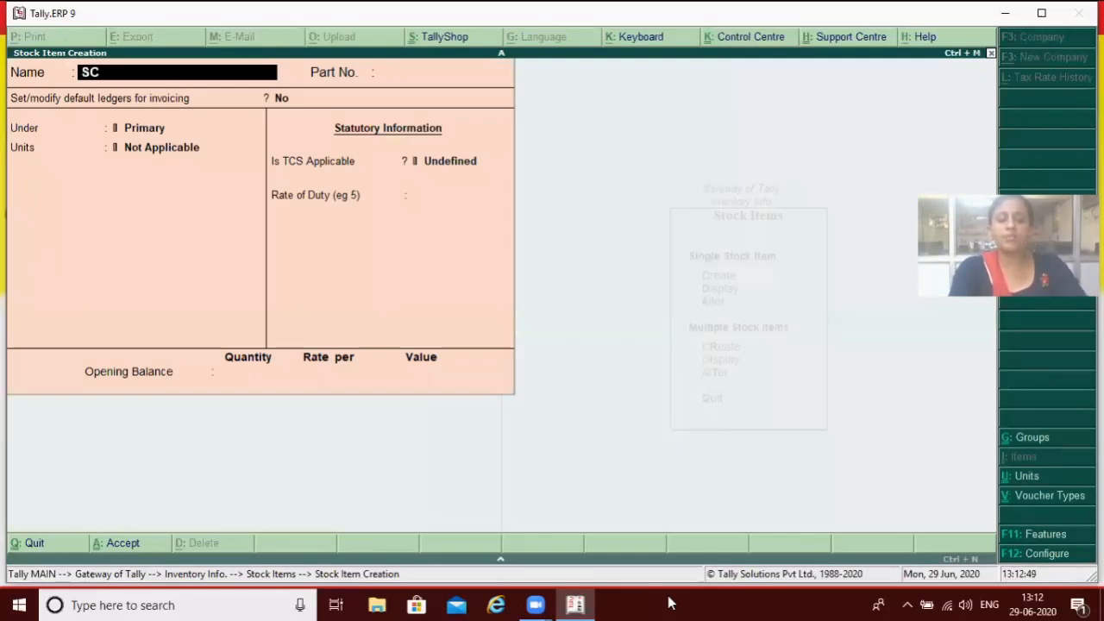
type("RAP")
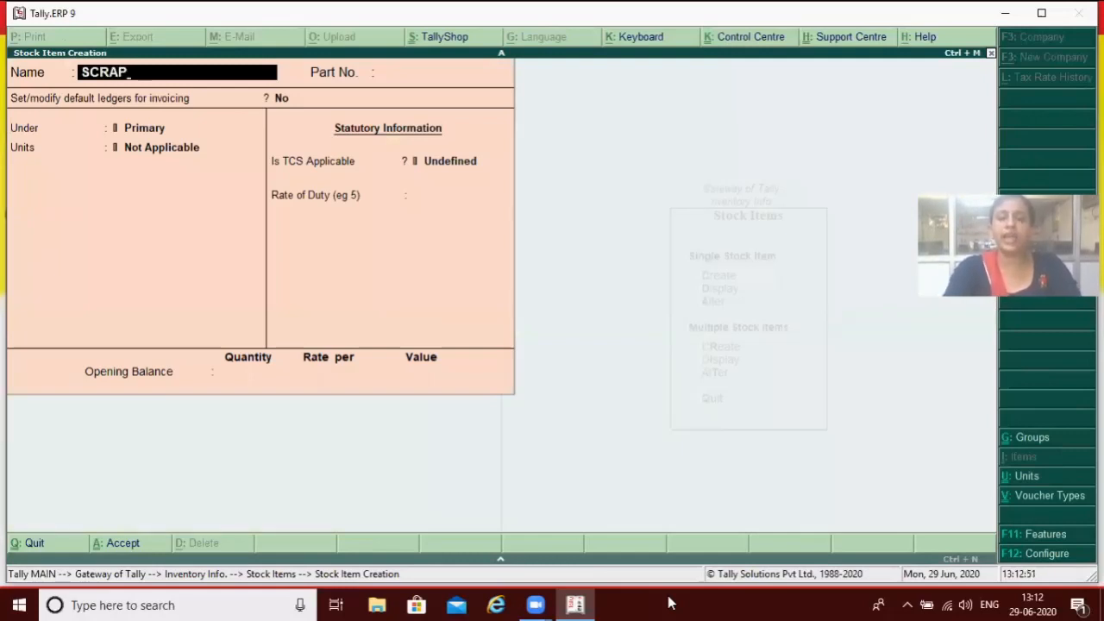
key("Return")
Step: Keep SCRAP under Primary and create its simple unit MT with formal name MATRIC TON and 0 decimal places
key("Return")
key("Return")
key("Return")
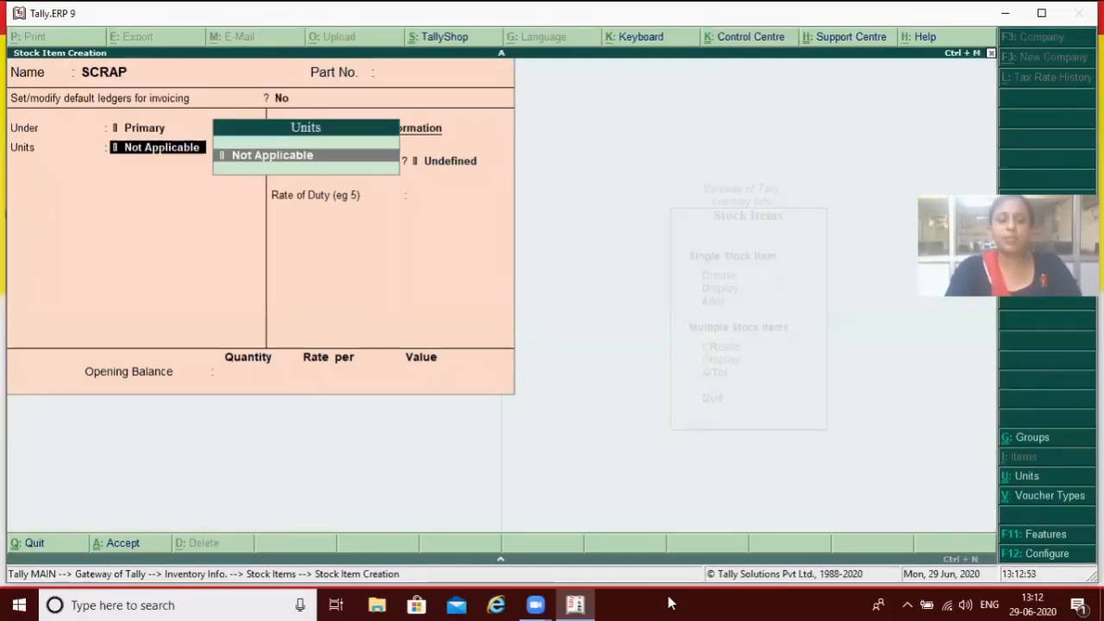
key("alt+c")
type("MT")
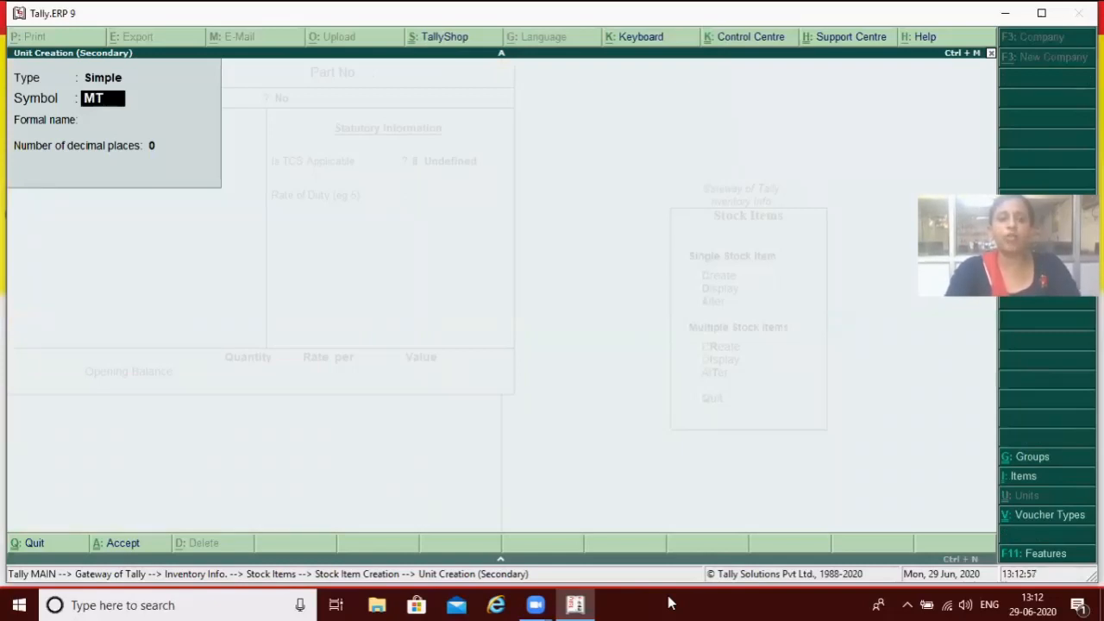
key("Return")
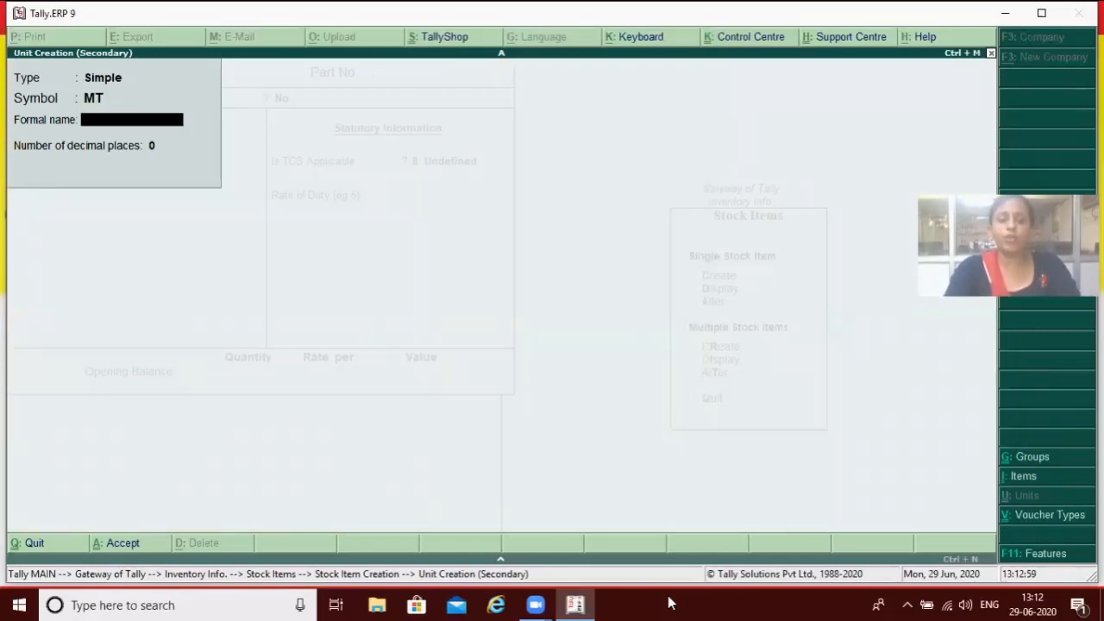
type("MAT")
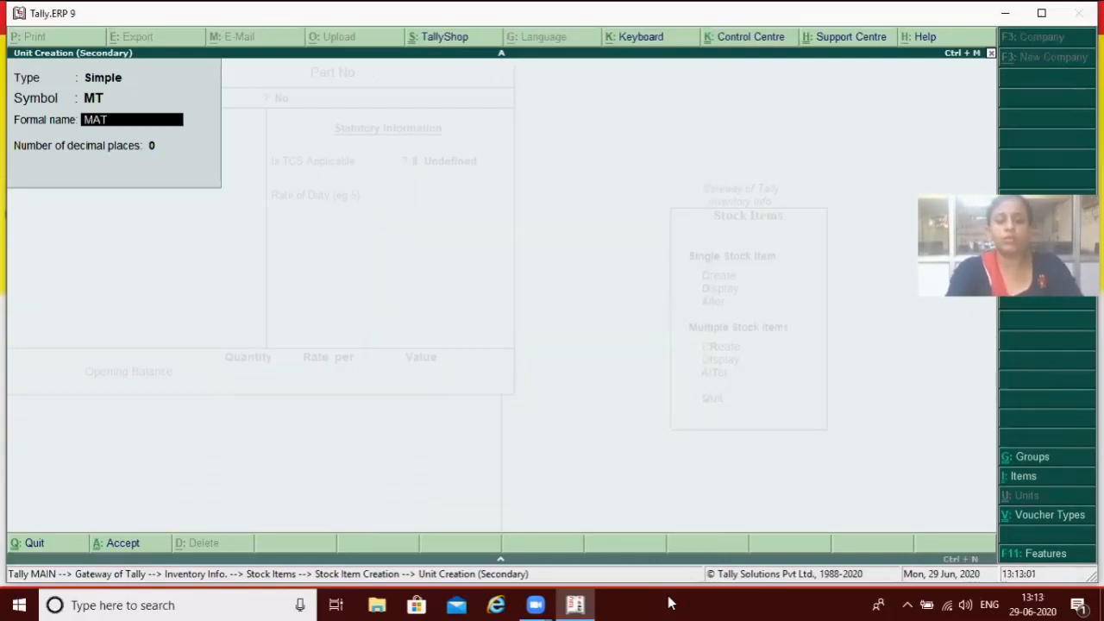
type("RIC TON")
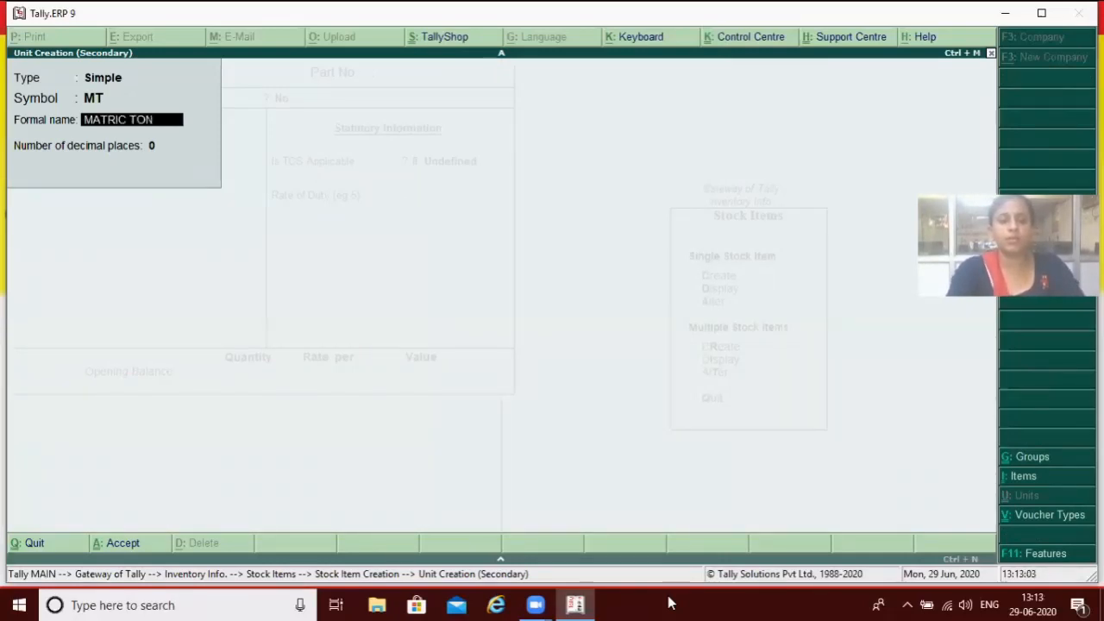
key("Return")
key("Return")
key("Return")
key("Return")
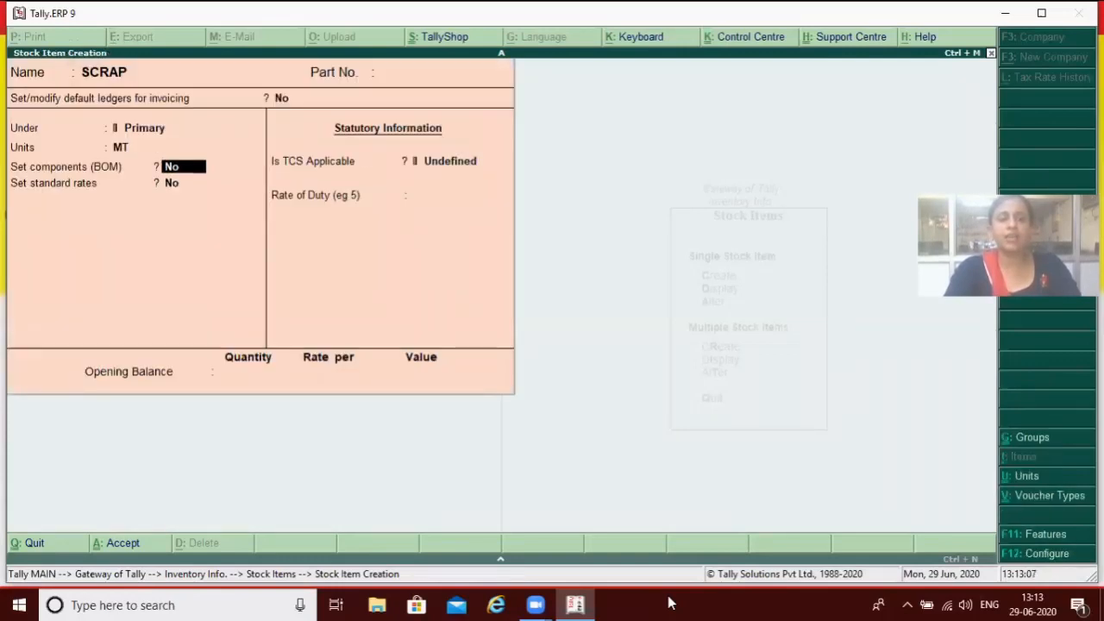
Step: Keep components (BOM) and standard rates at No for SCRAP and leave its rate of duty at 0
key("Return")
key("Return")
key("Return")
key("Return")
key("Return")
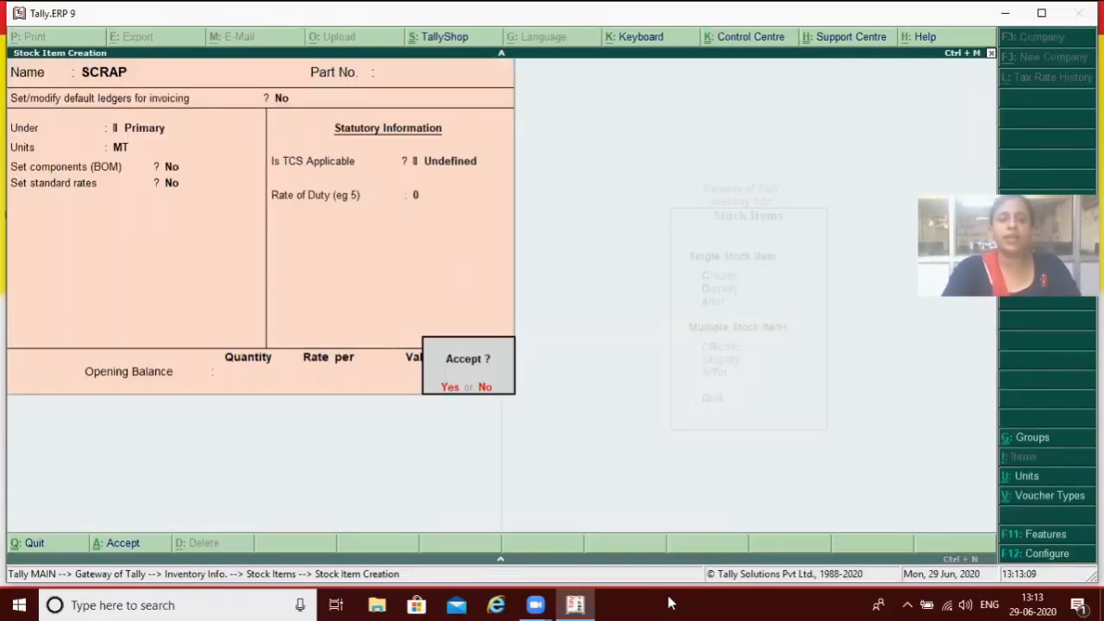
Step: Make TCS applicable to SCRAP with TCS as the nature of goods, and save the stock item
key("n")
key("BackSpace")
key("BackSpace")
key("Up")
key("Up")
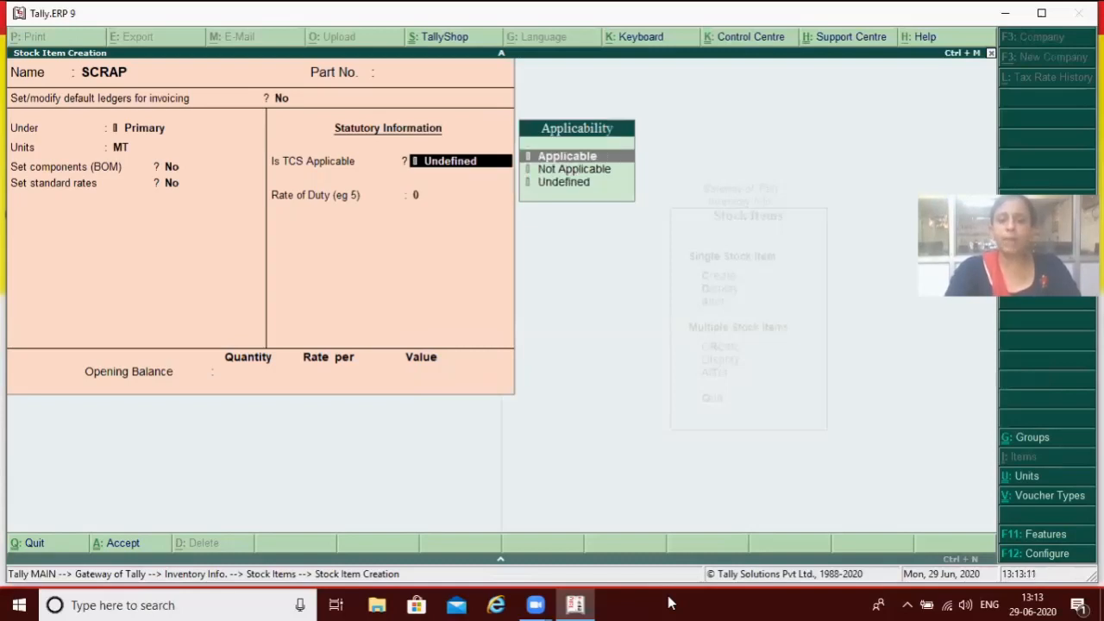
key("Return")
key("Down")
key("Return")
key("Return")
key("Return")
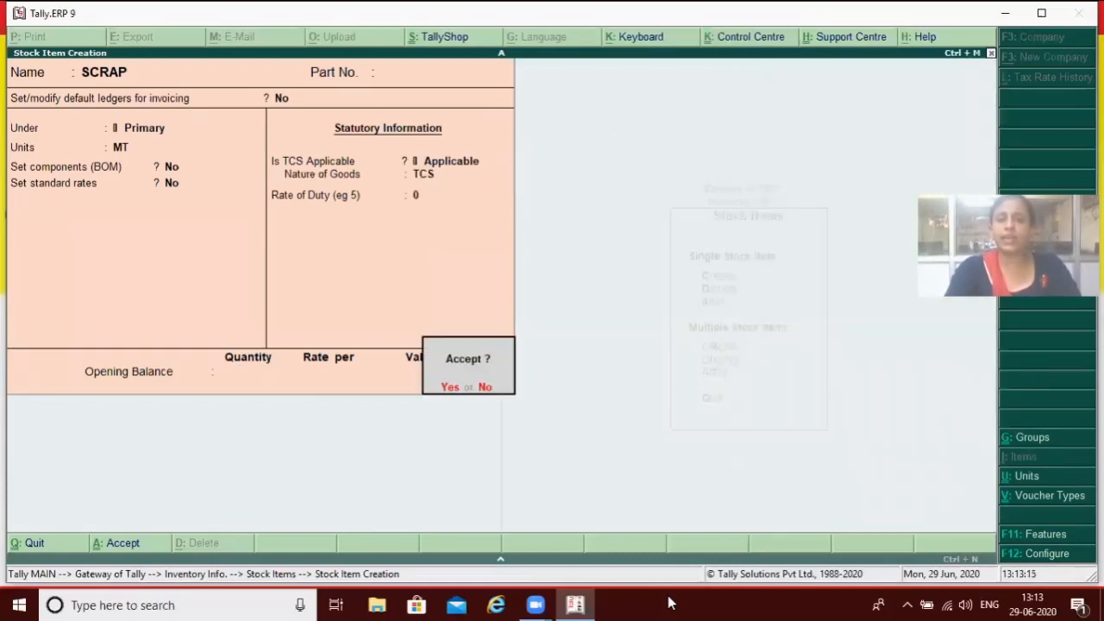
key("y")
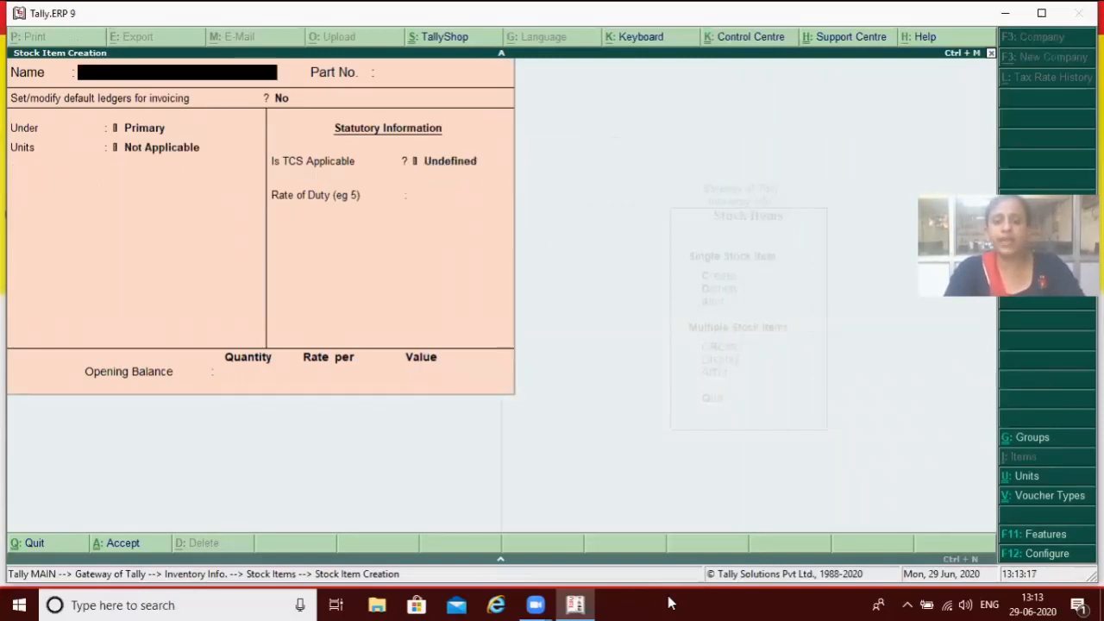
Step: Return to the Gateway of Tally and start altering a single ledger in Accounts Info
key("Escape")
key("Escape")
key("Escape")
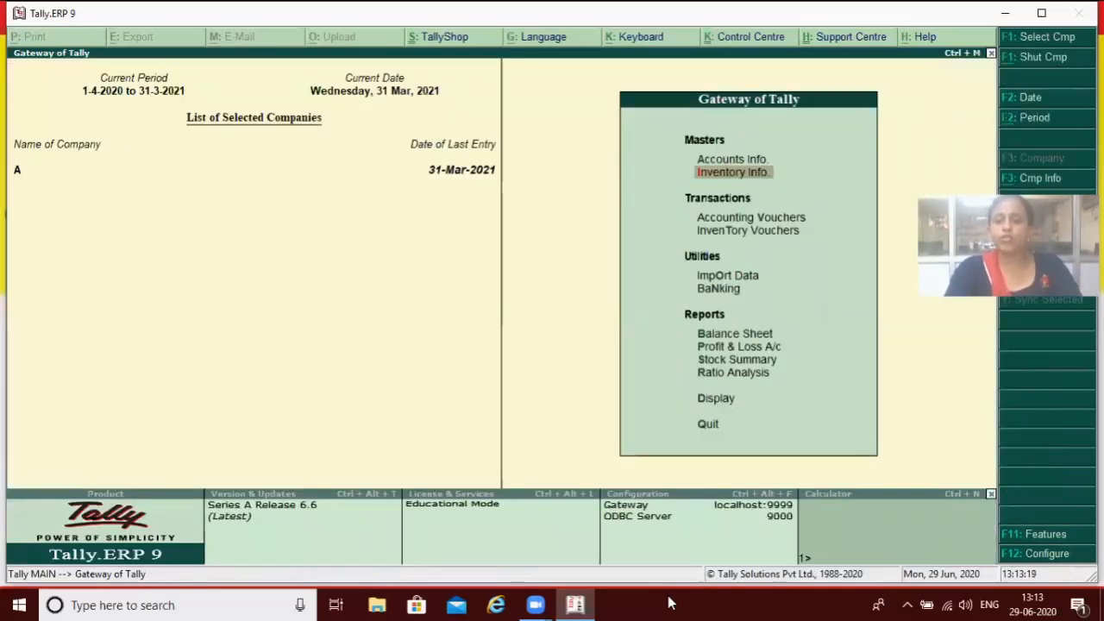
key("Up")
key("Return")
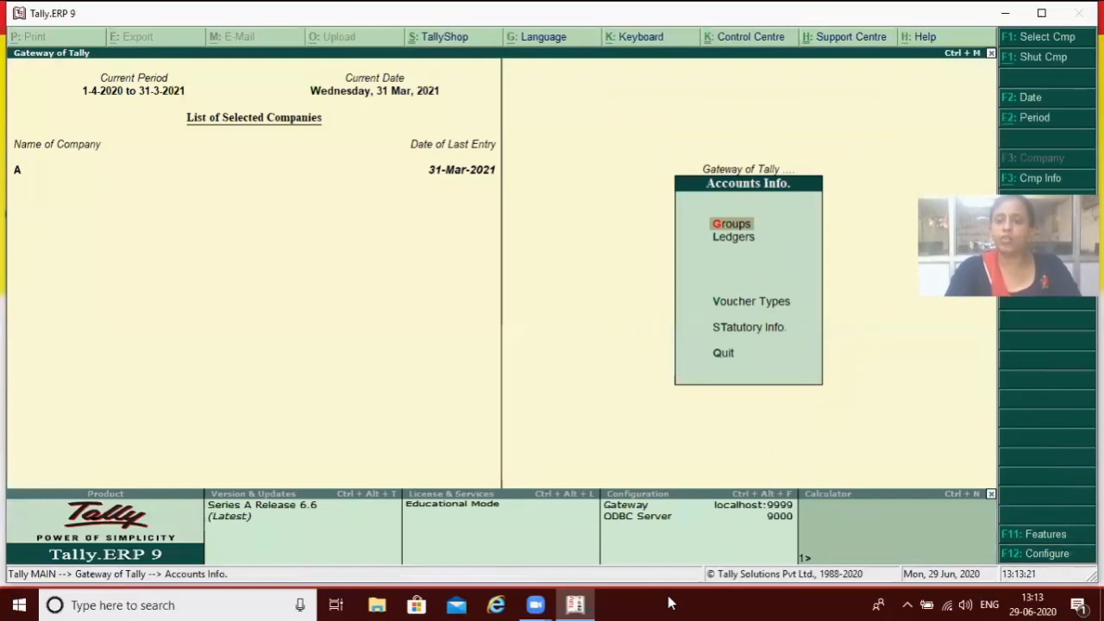
key("Down")
key("Return")
key("Down")
key("Down")
key("Return")
Step: Choose the DR ledger from the list of ledgers and open it for alteration
type("c")
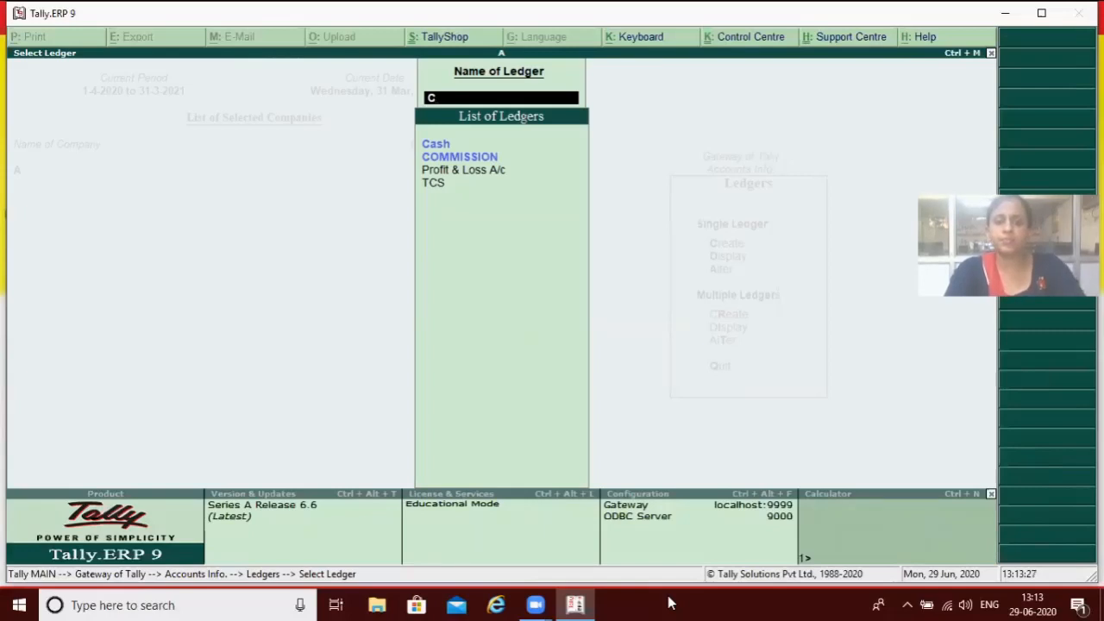
key("BackSpace")
key("Down")
key("Down")
key("Down")
key("Down")
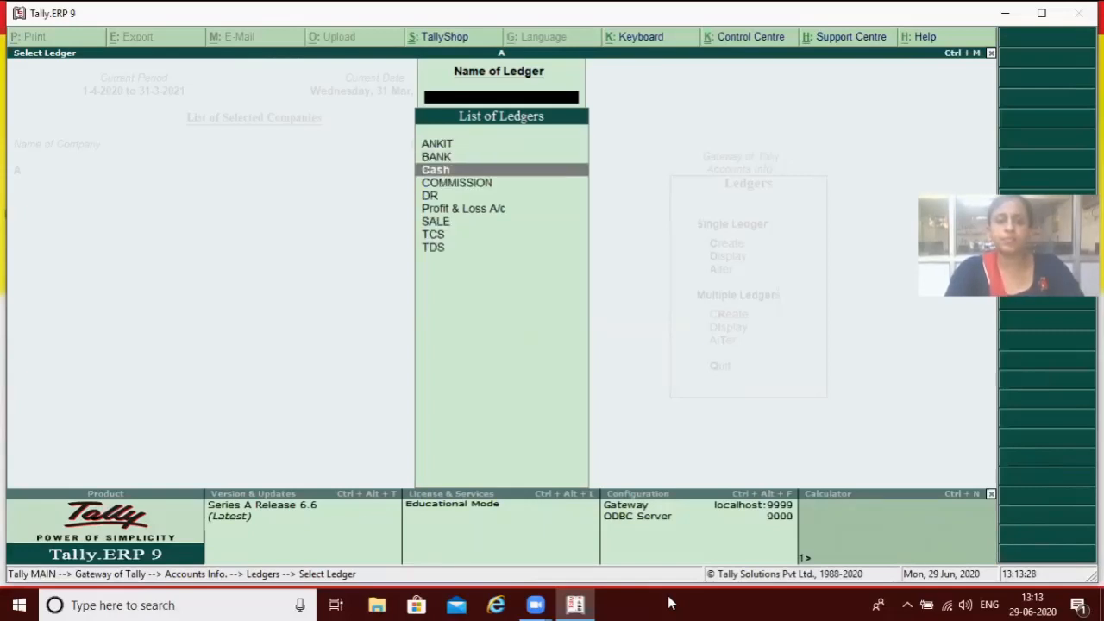
key("Return")
key("Return")
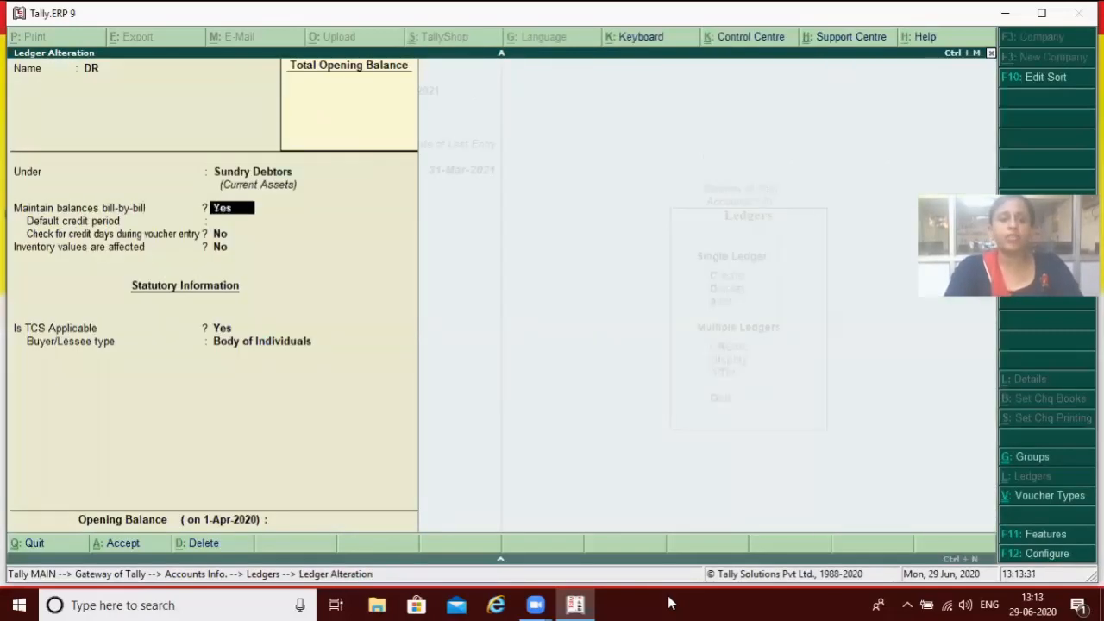
Step: Configure ledgers to provide addresses for ledger accounts, use addresses for revenue accounts and provide contact details
key("Return")
key("Return")
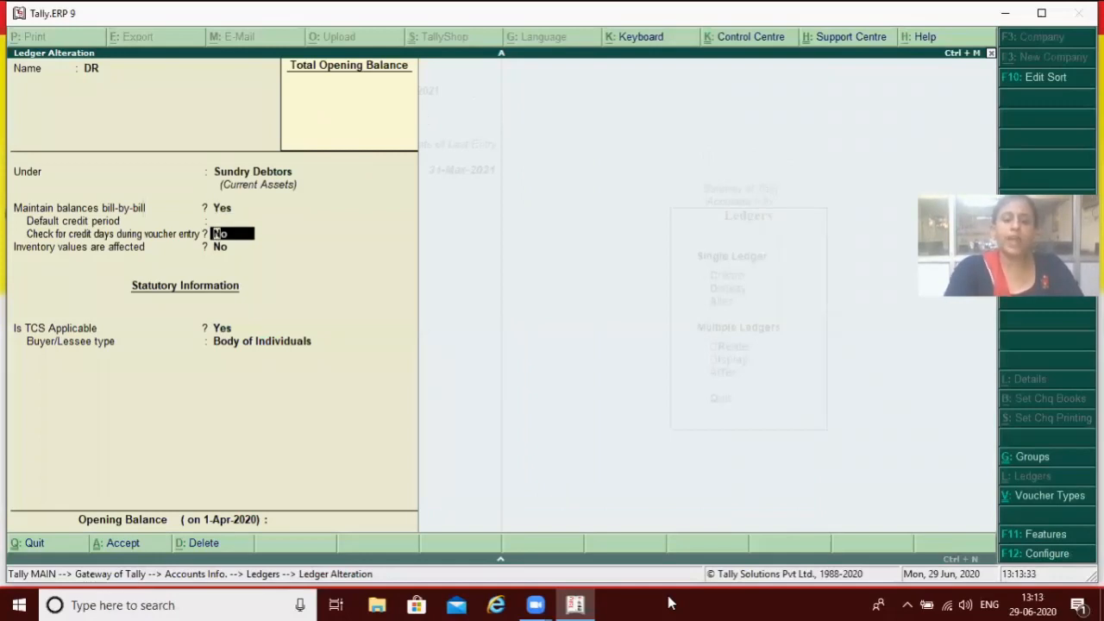
key("F12")
key("Return")
key("Return")
key("Return")
key("Return")
key("Return")
key("Return")
key("Return")
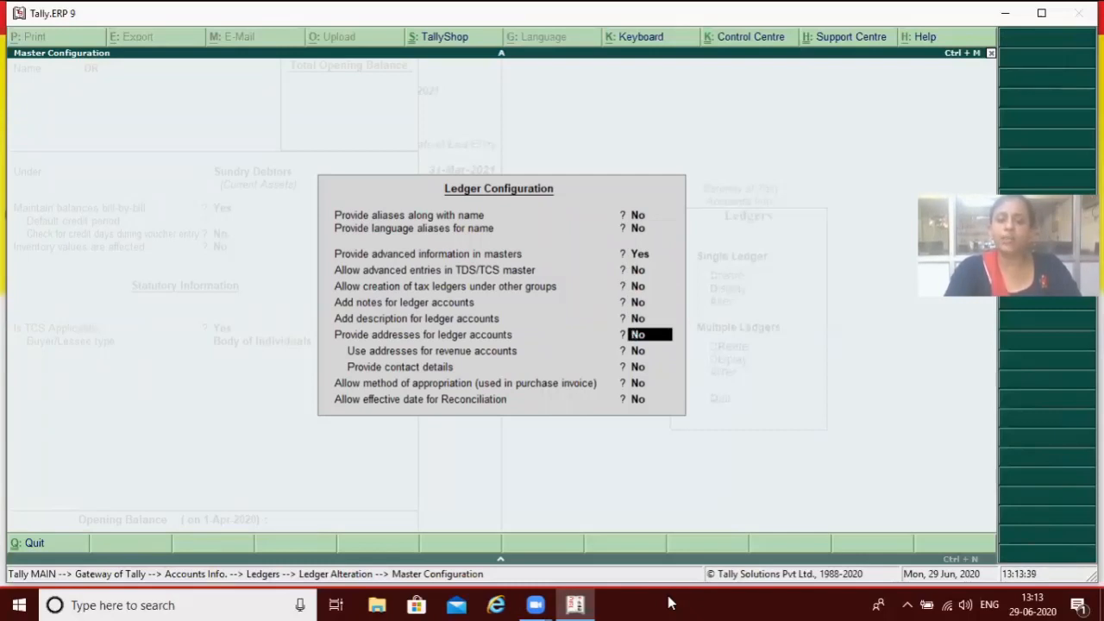
key("y")
key("y")
key("y")
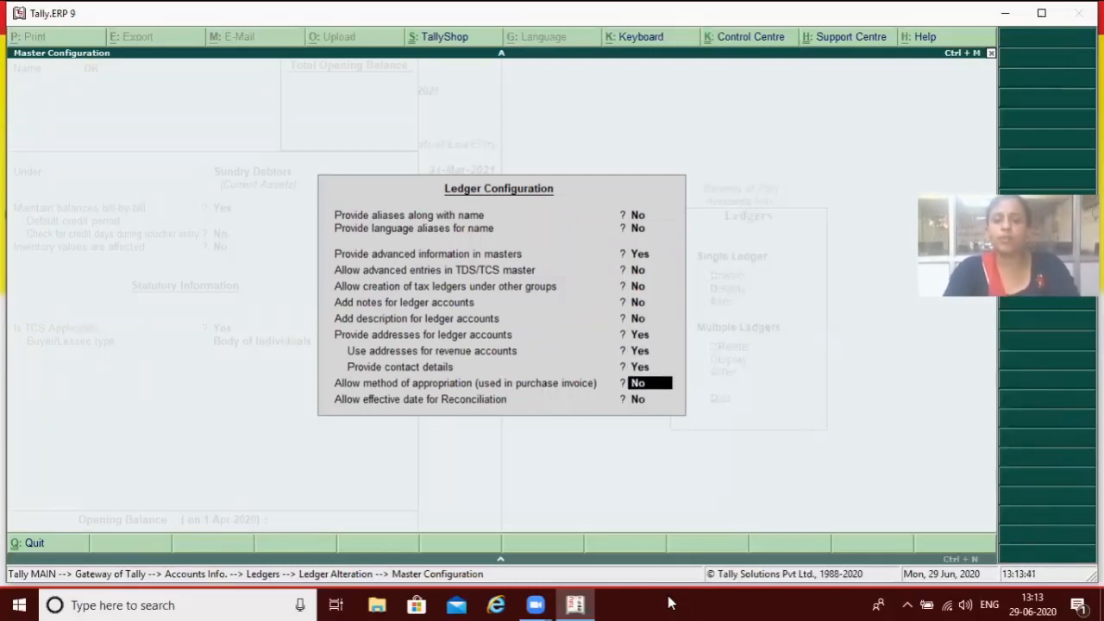
key("ctrl+a")
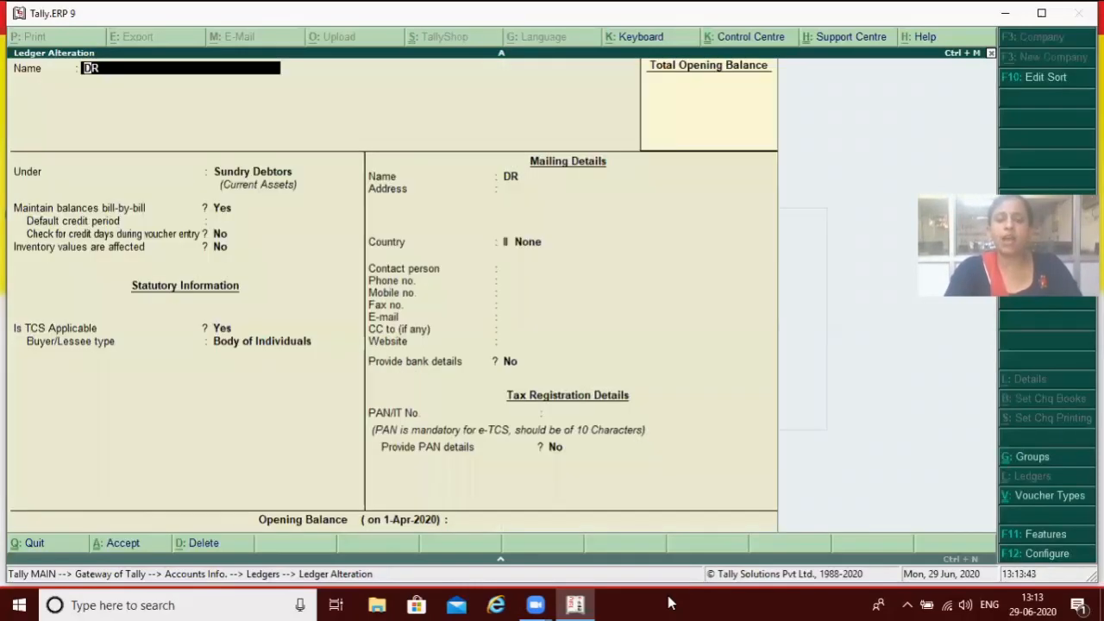
Step: Enter the PAN/IT number in DR's tax registration details, keep bank and PAN details at No, and save the ledger
key("Return")
key("Return")
key("Return")
key("Return")
key("Return")
key("Return")
key("Return")
key("Return")
key("Return")
key("Return")
key("Return")
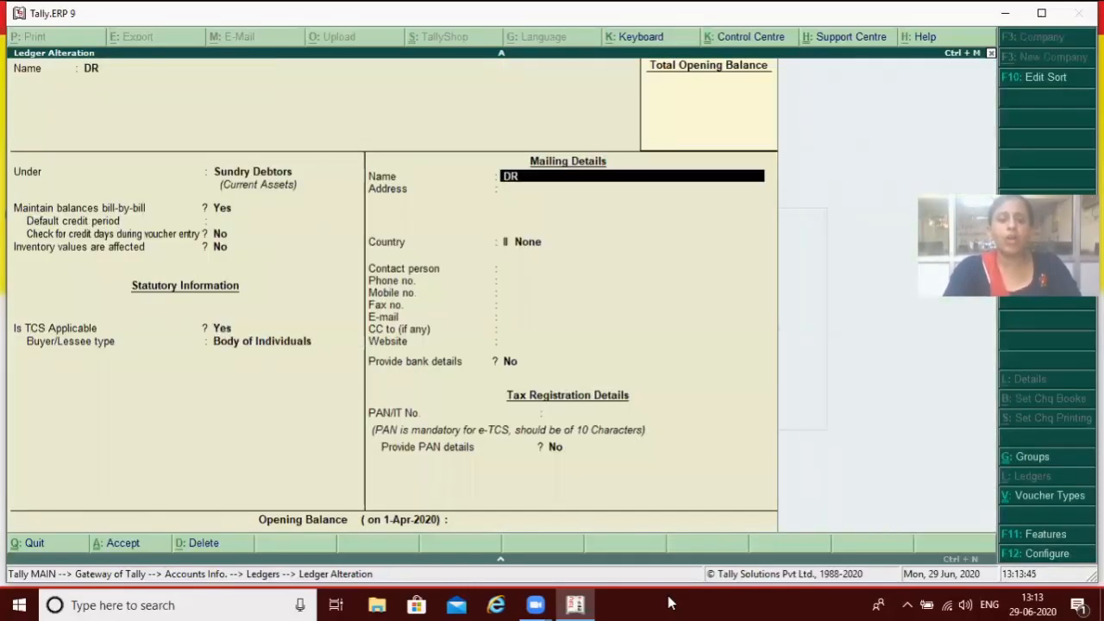
key("Return")
key("Return")
key("Return")
key("Return")
key("Return")
key("Return")
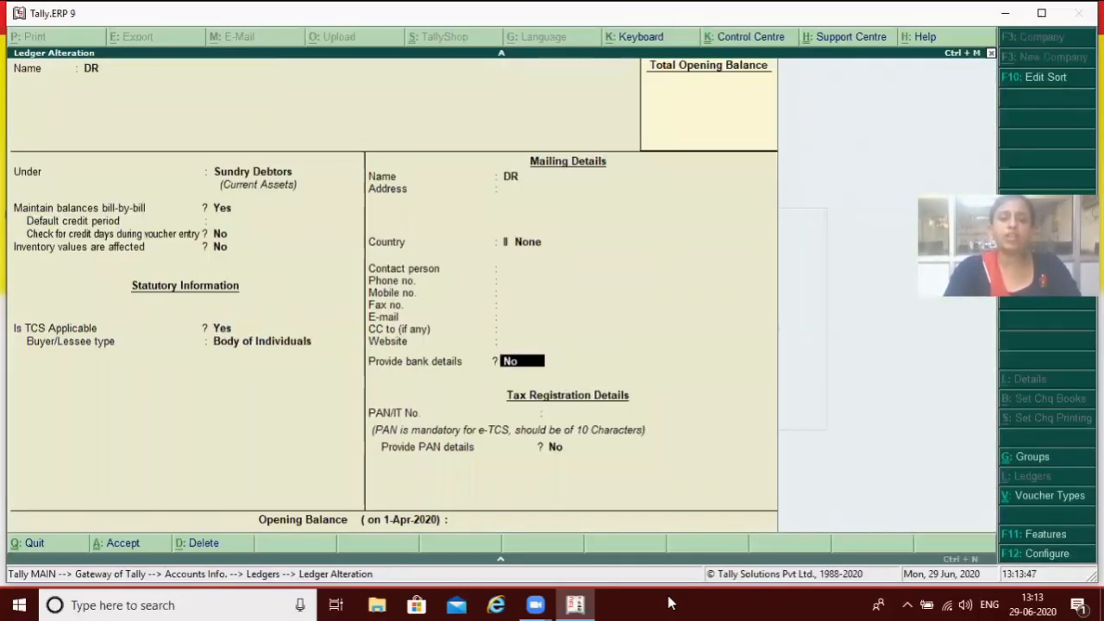
type("S")
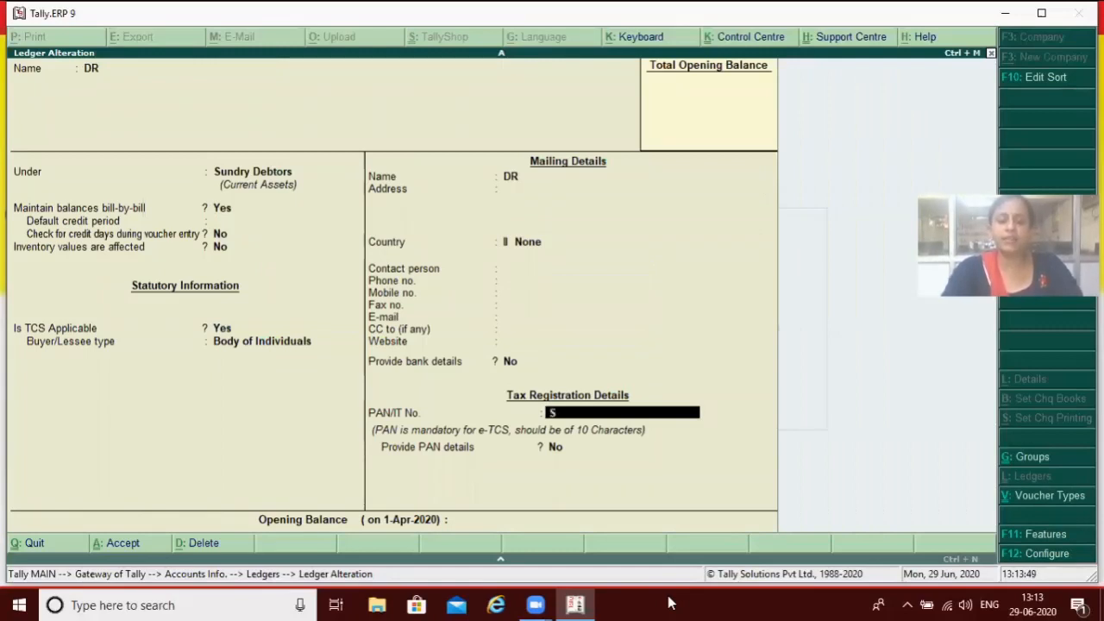
type("DFGG4")
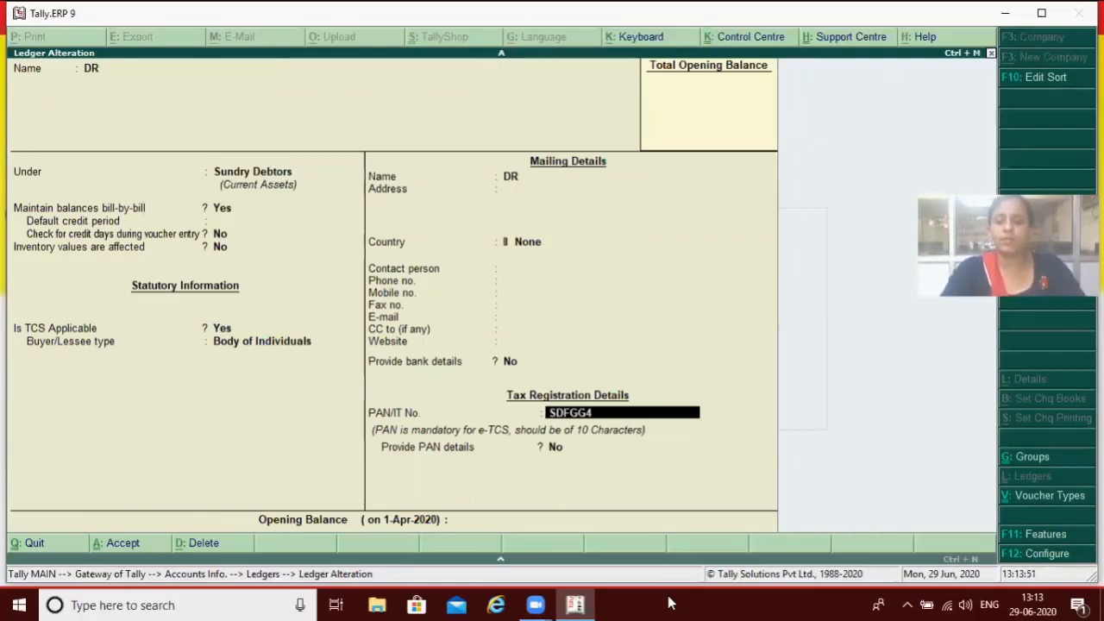
type("561F")
key("Return")
key("Return")
key("Return")
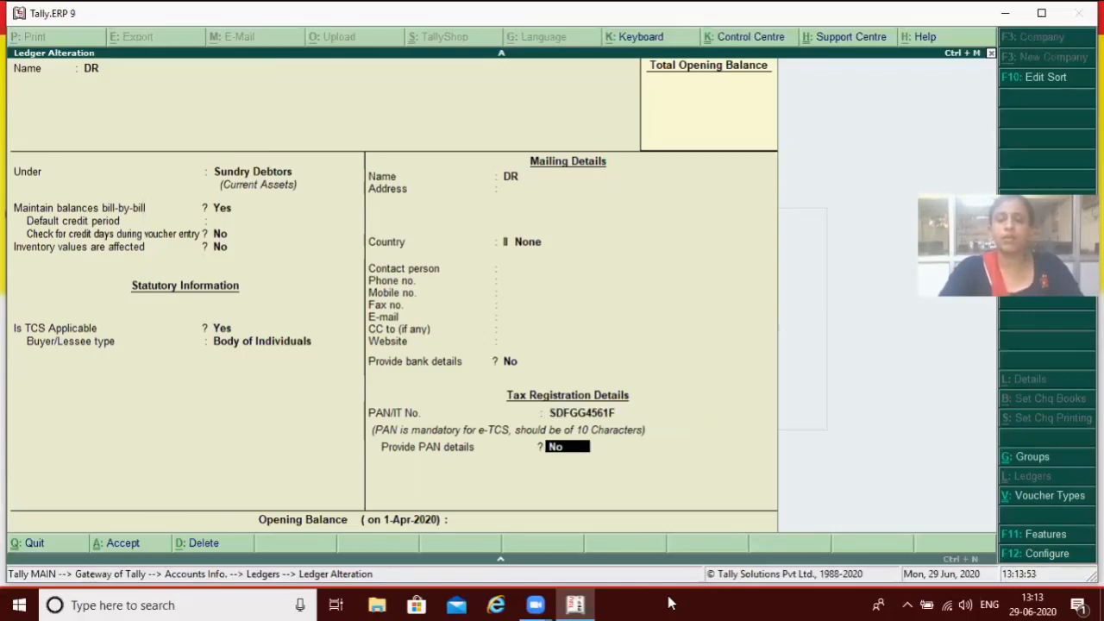
key("Return")
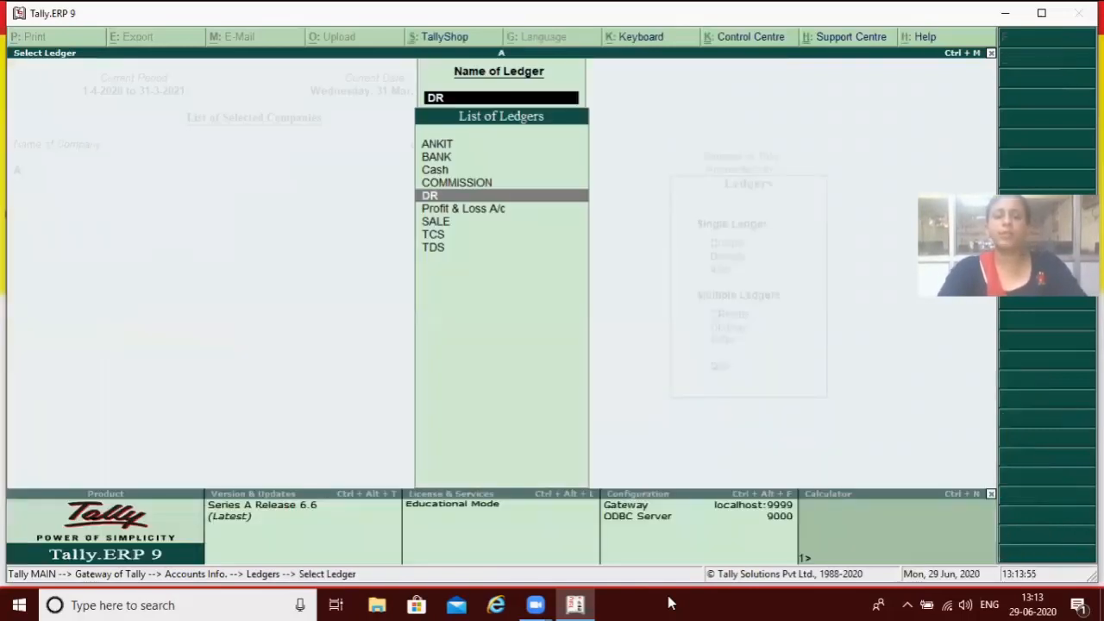
Step: Return to the Gateway of Tally and start a sales accounting voucher with reference number 1
key("Escape")
key("Escape")
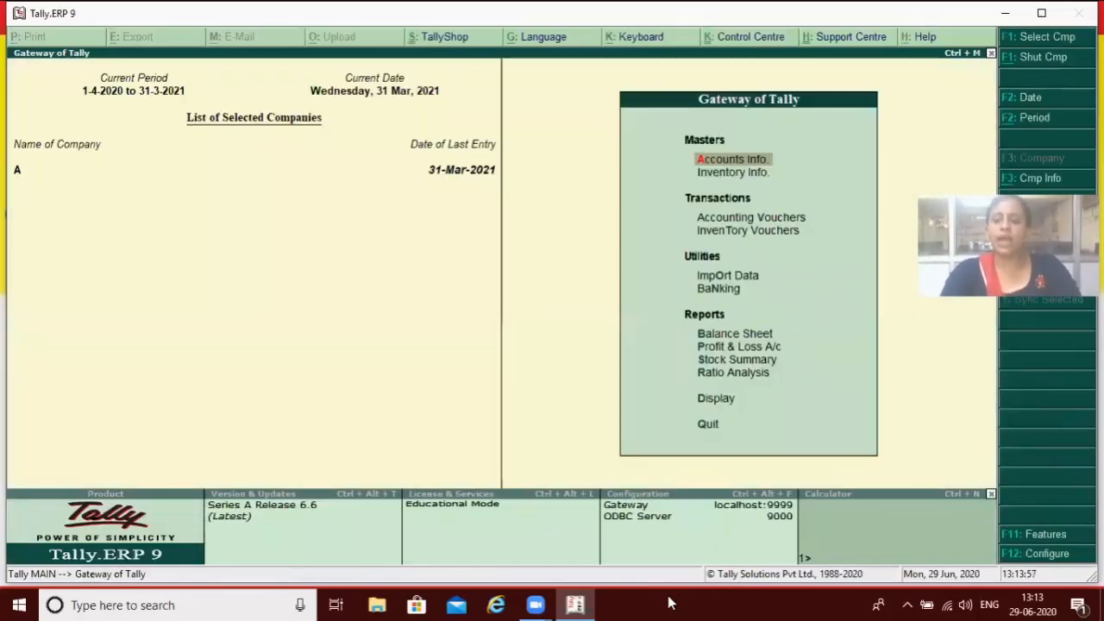
key("Down")
key("Down")
key("Return")
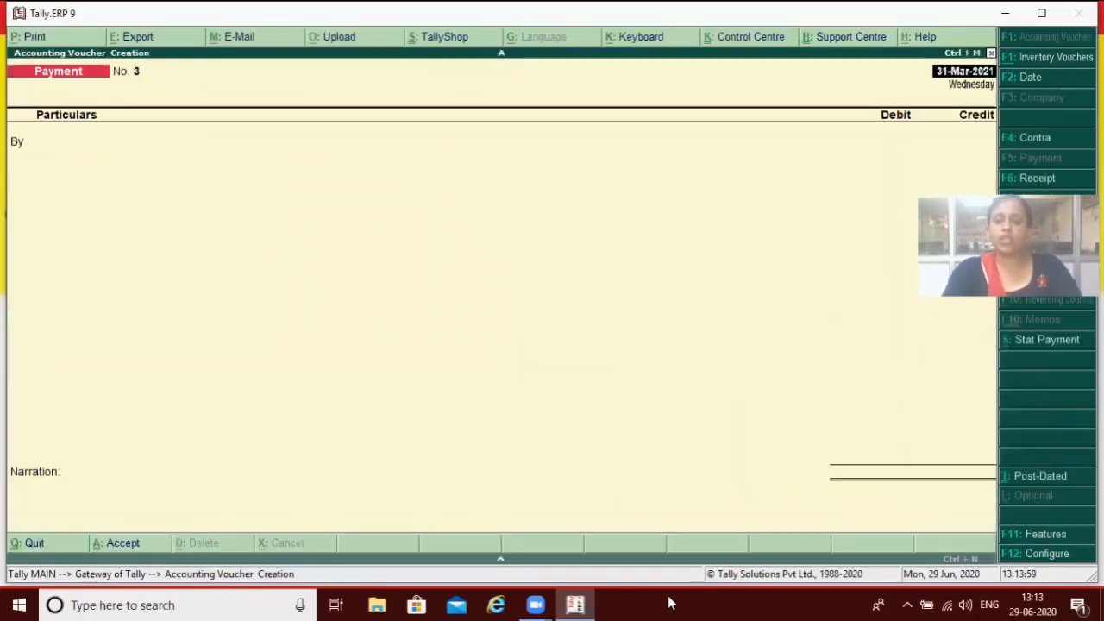
key("F8")
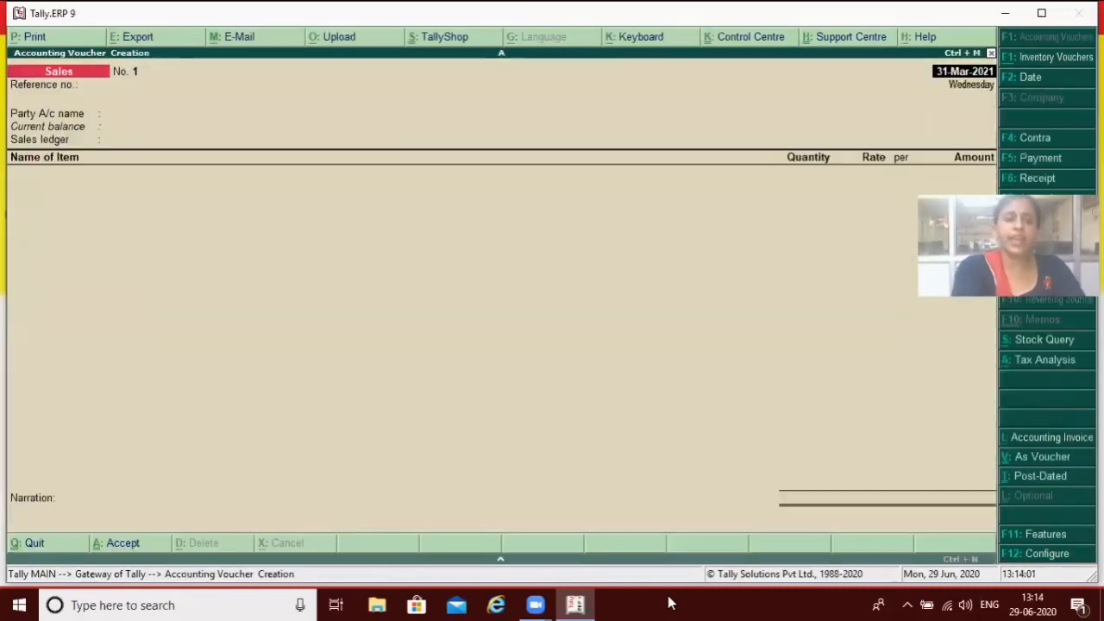
type("1")
key("Return")
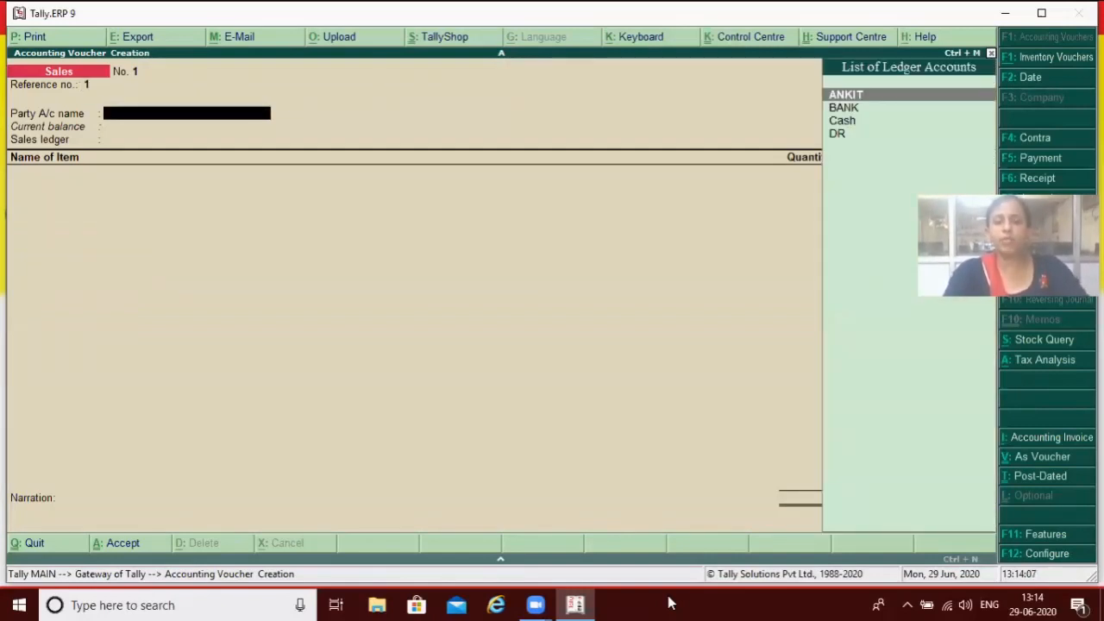
Step: Set the sales voucher's party account to DR, accept the default party details and select SALE as the sales ledger
type("dr")
key("Return")
key("Return")
key("Return")
key("Return")
key("Return")
key("Return")
key("Return")
key("Return")
key("Return")
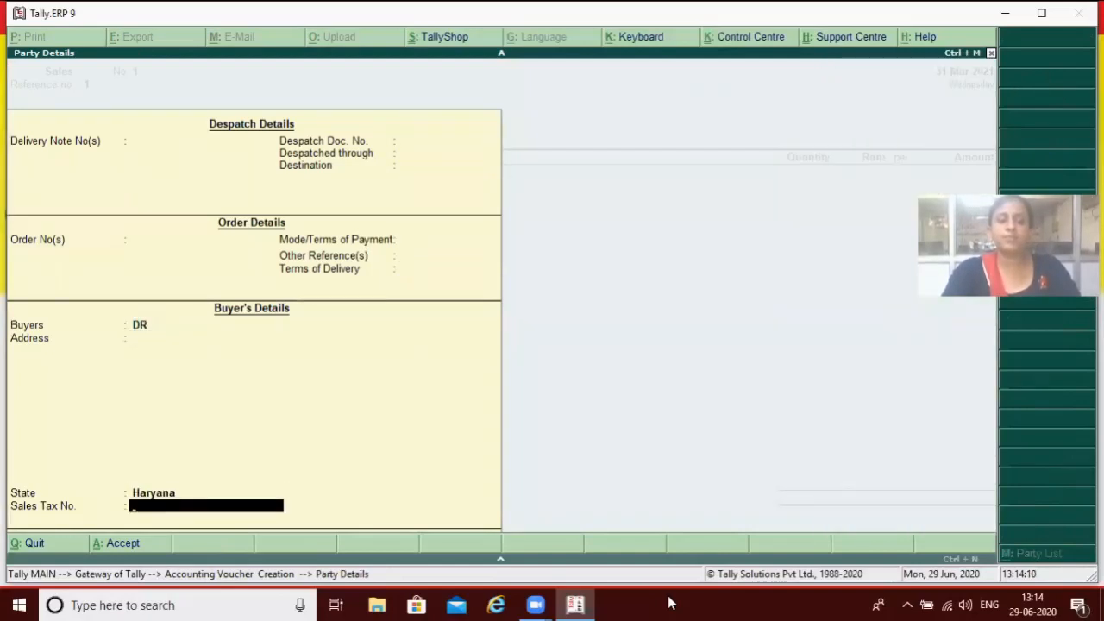
key("Return")
key("Return")
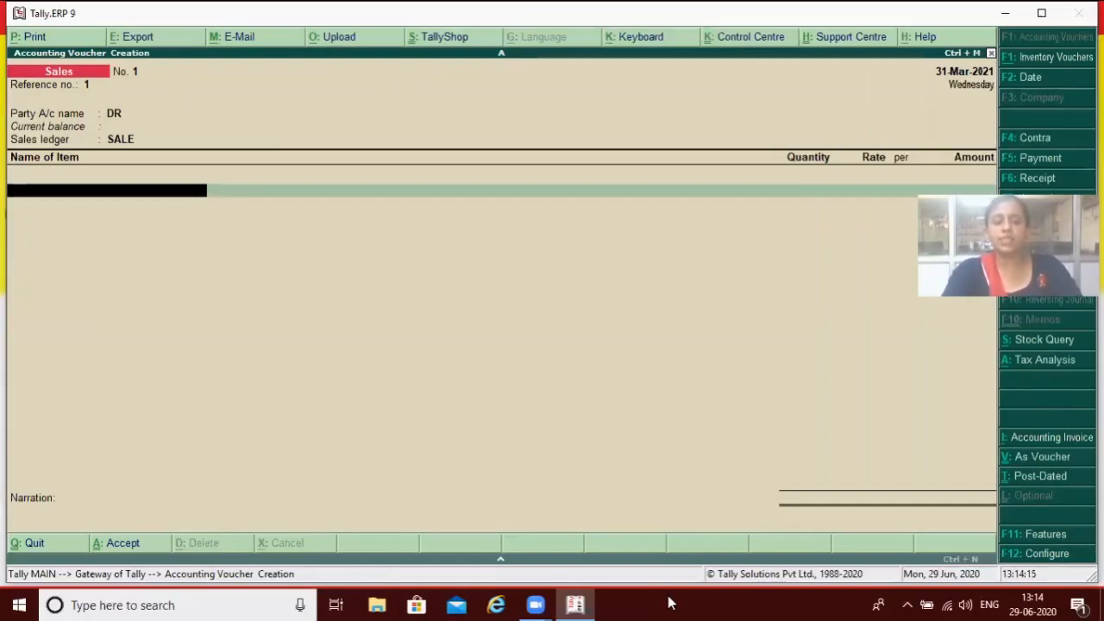
Step: Add the stock item SCRAP to the sales voucher with quantity 50 MT at a rate of 500 per MT
type("S")
key("Return")
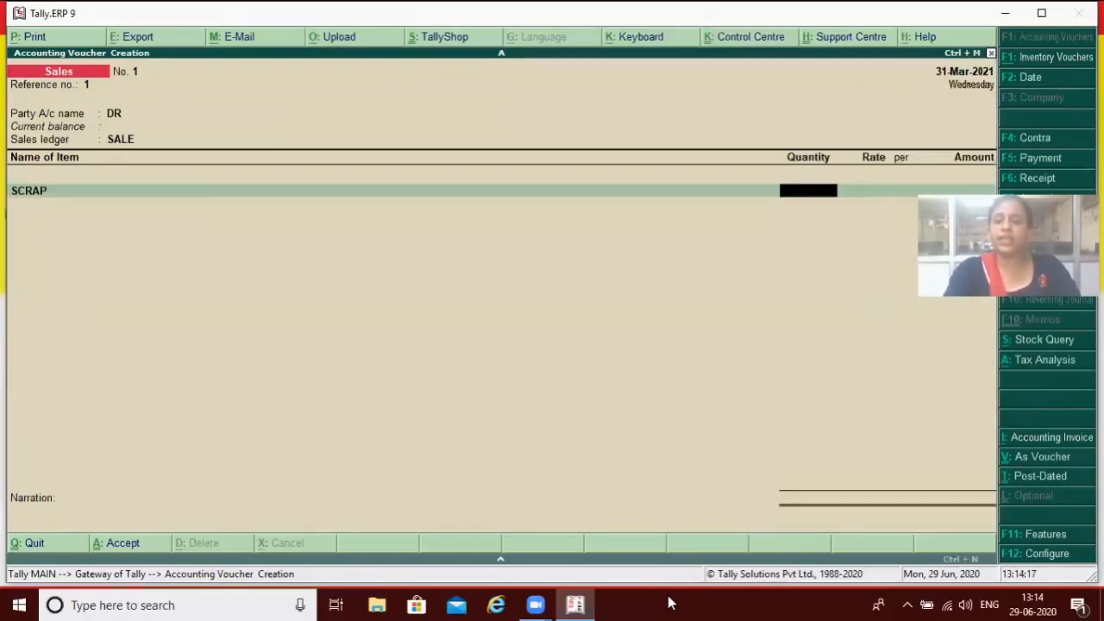
type("50")
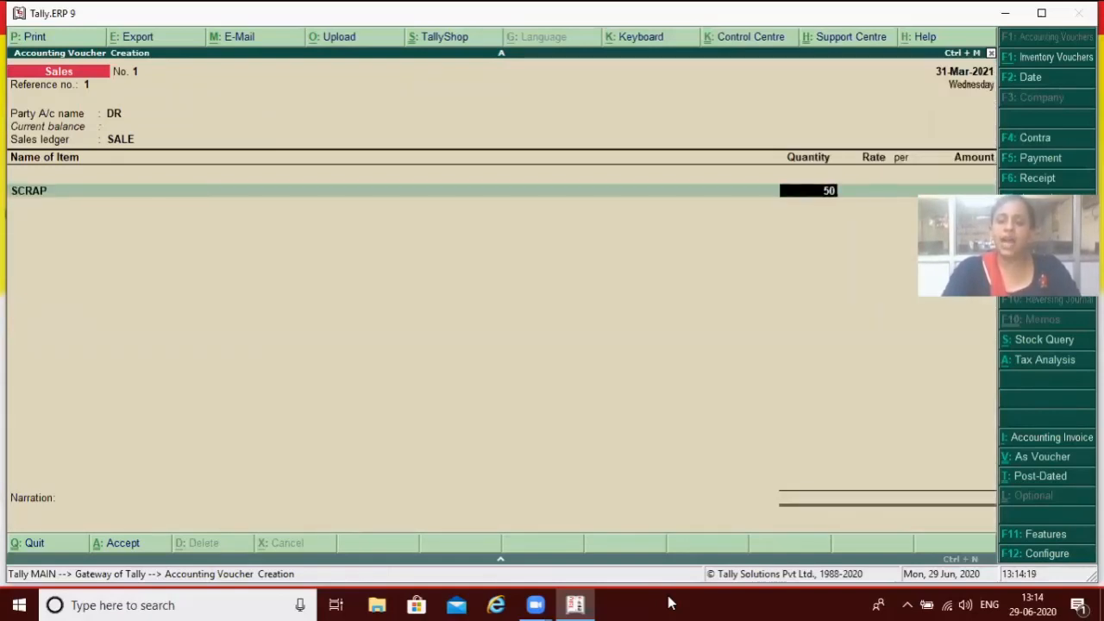
key("Return")
key("Return")
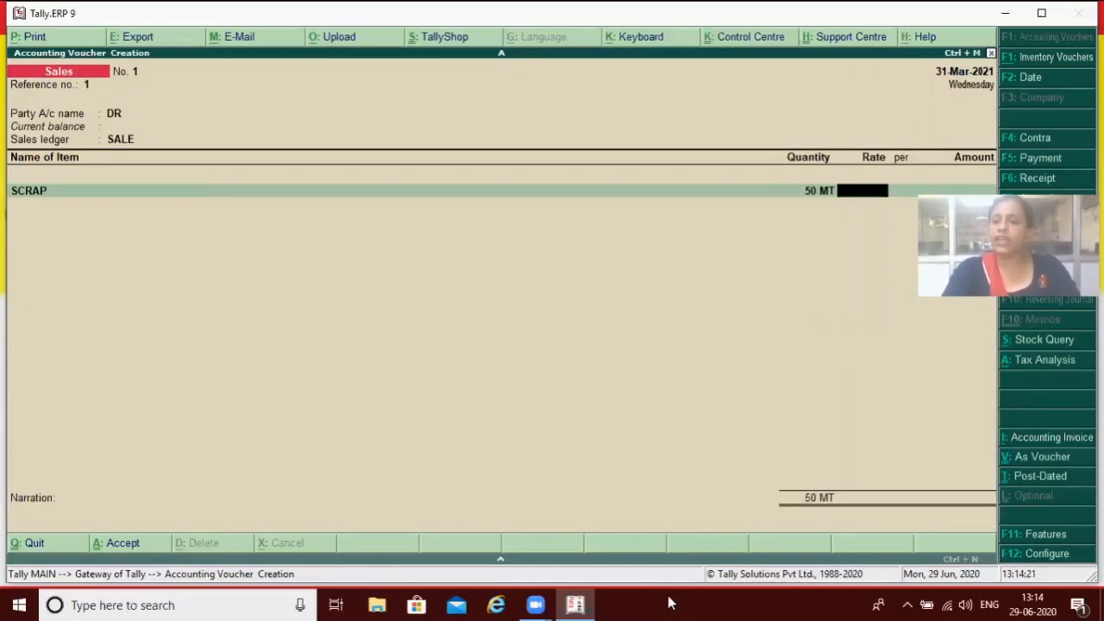
type("500")
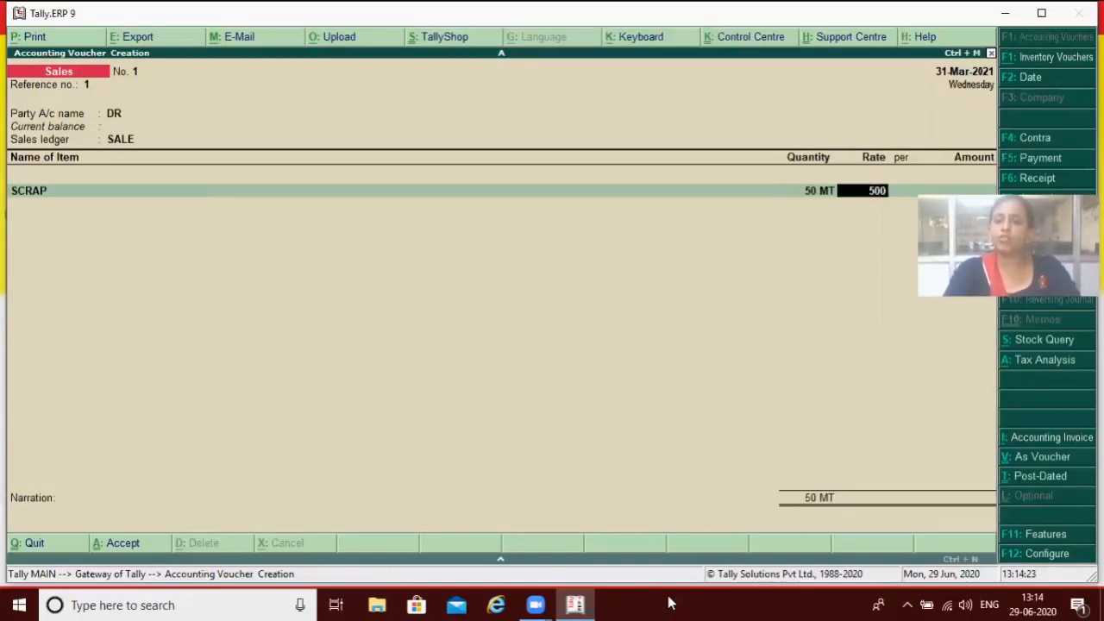
key("Return")
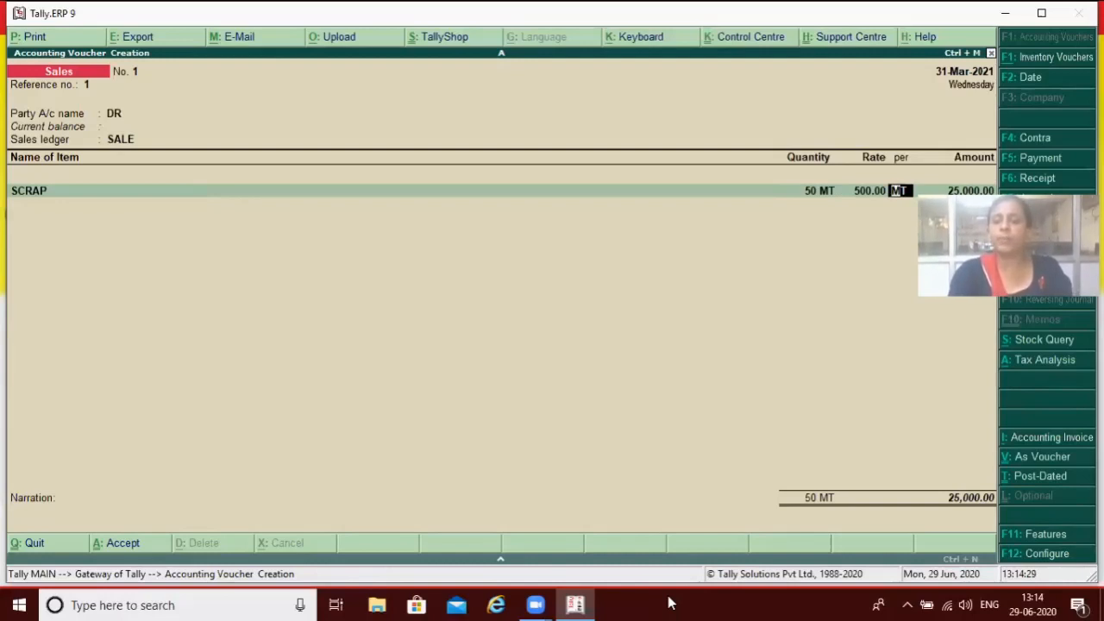
key("Return")
key("Return")
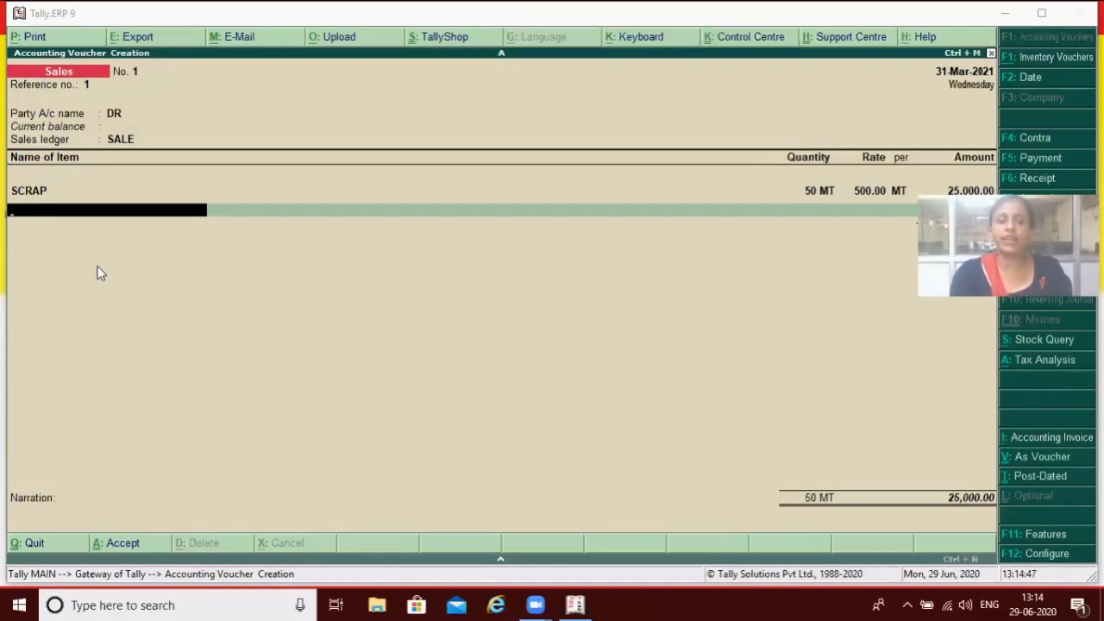
left_click(67, 212)
key("Return")
key("Return")
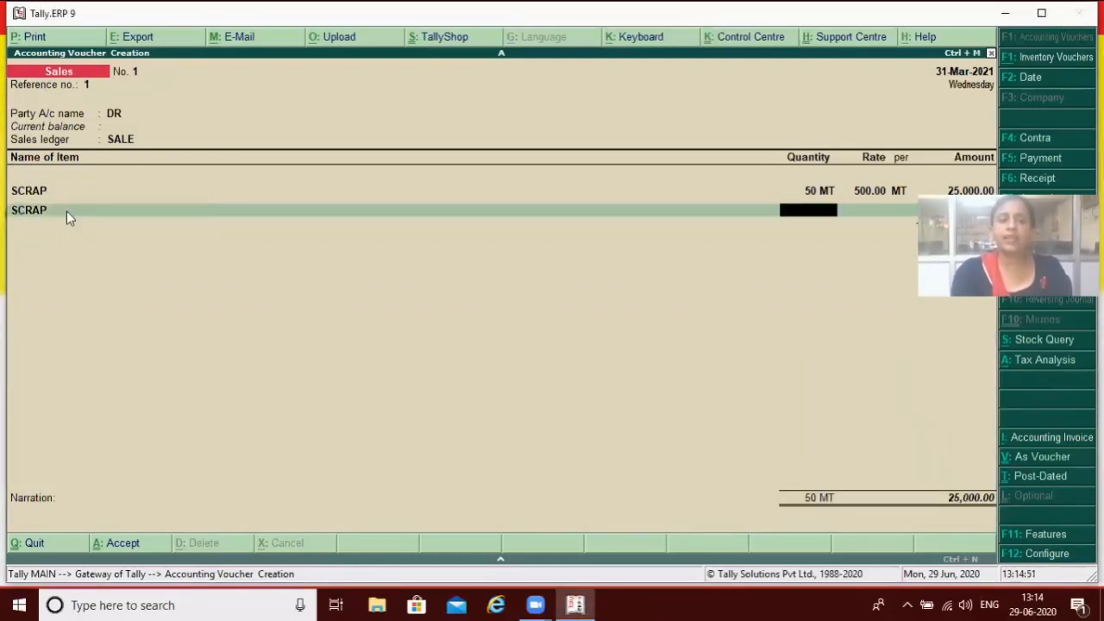
key("BackSpace")
key("Up")
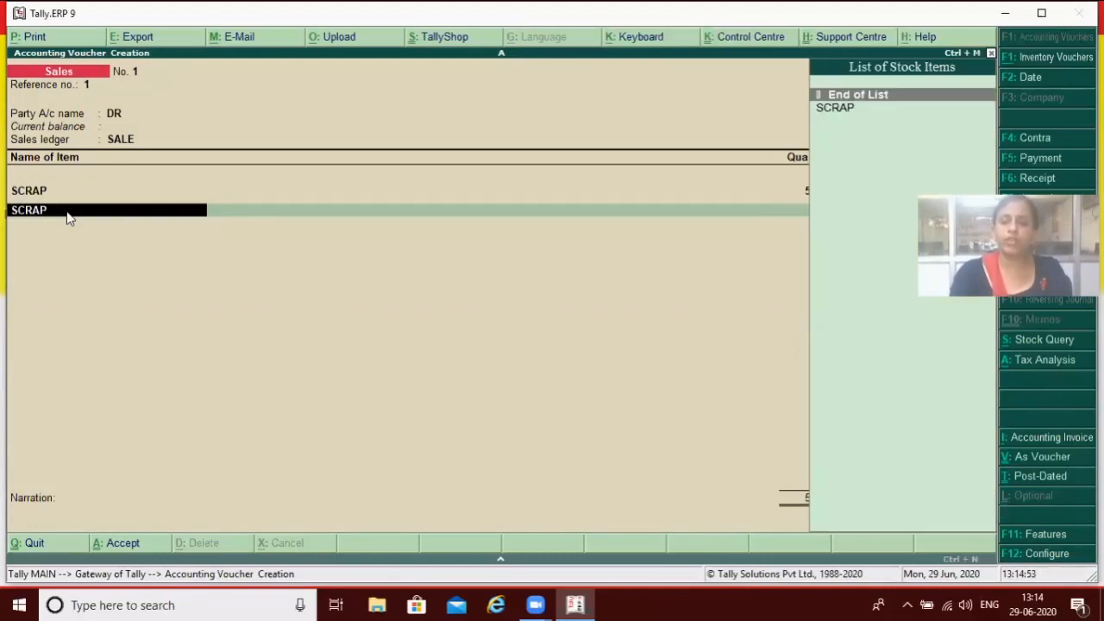
Step: End the item list, add the TCS ledger with its calculated amount and save the sales voucher without a narration
key("Return")
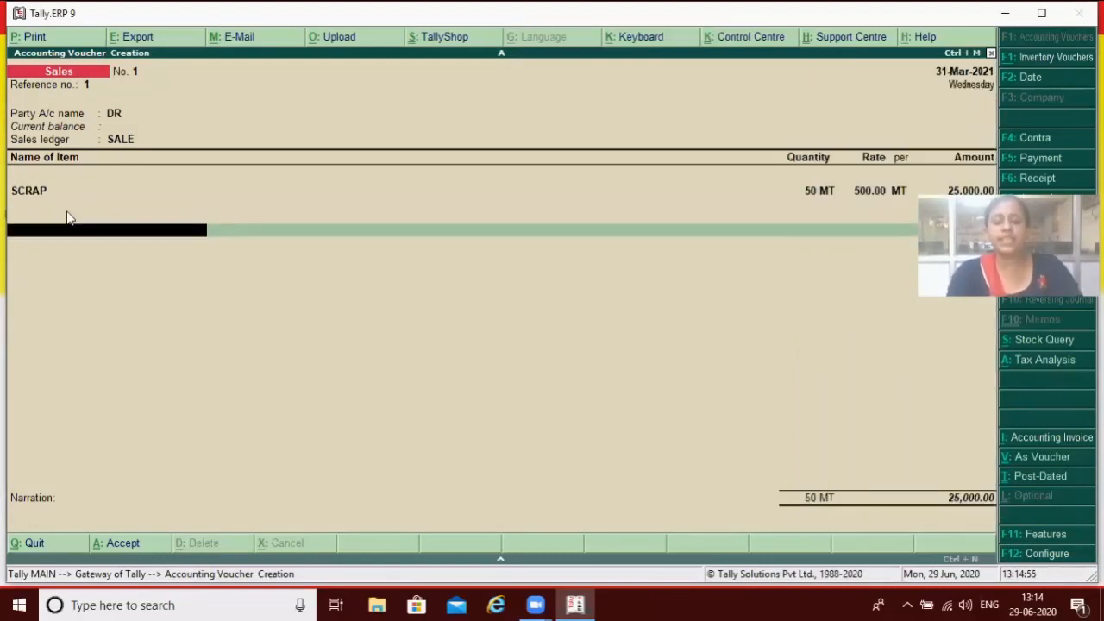
type("T")
key("Down")
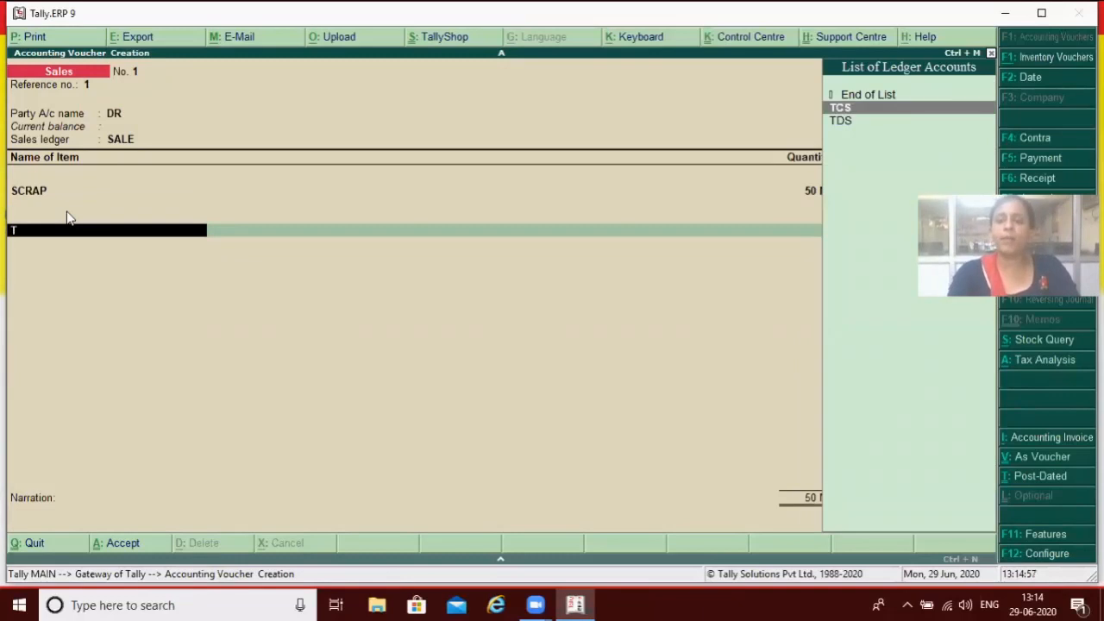
key("Return")
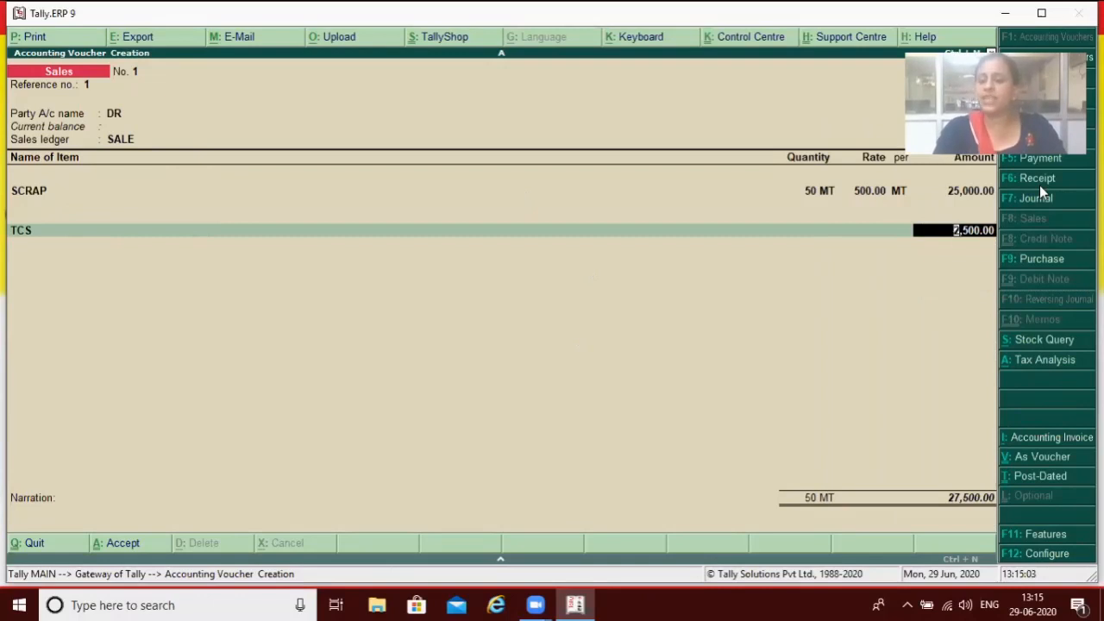
key("Return")
key("Return")
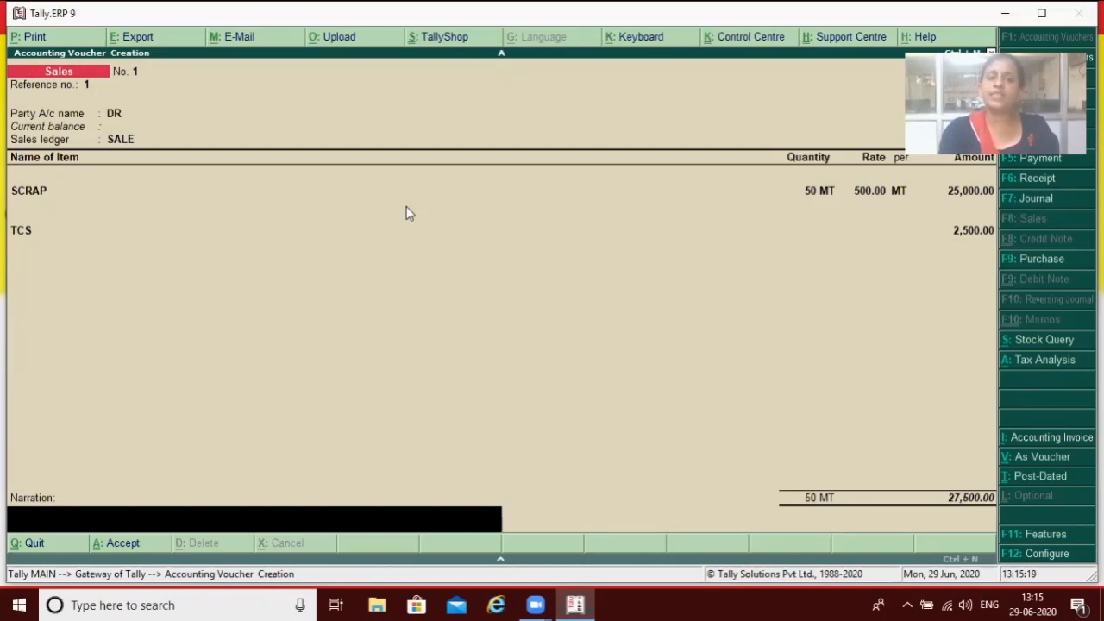
key("Return")
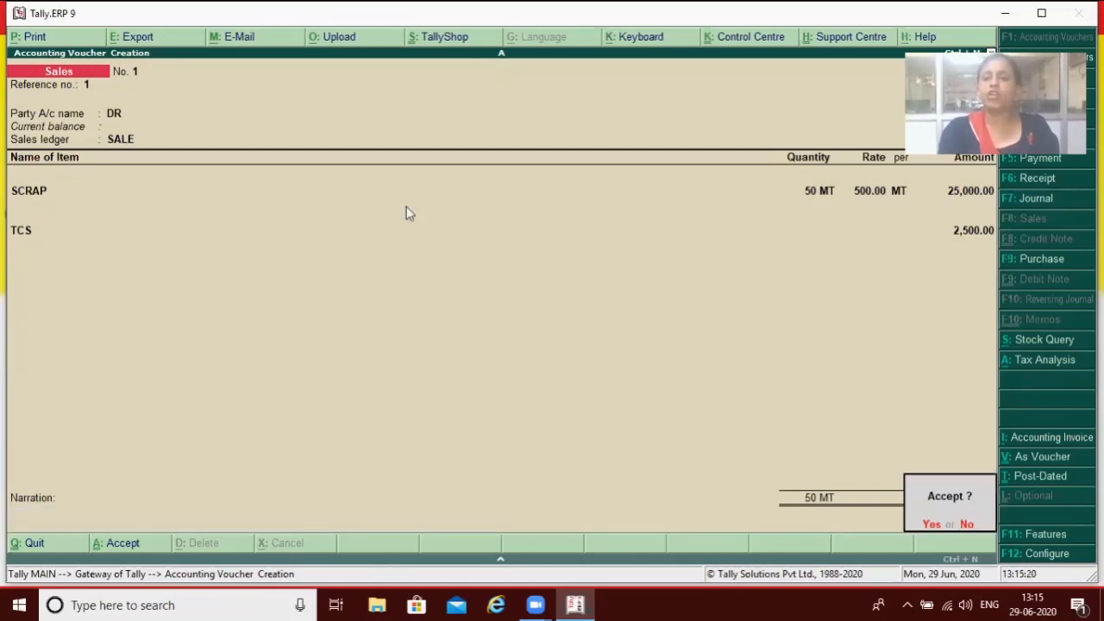
key("Return")
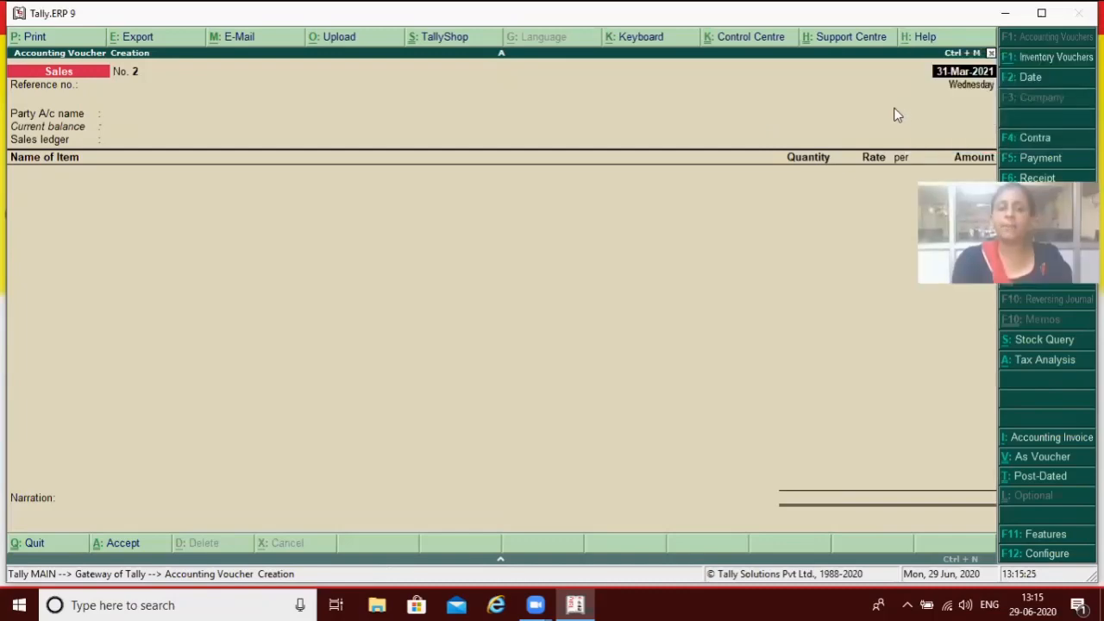
key("Escape")
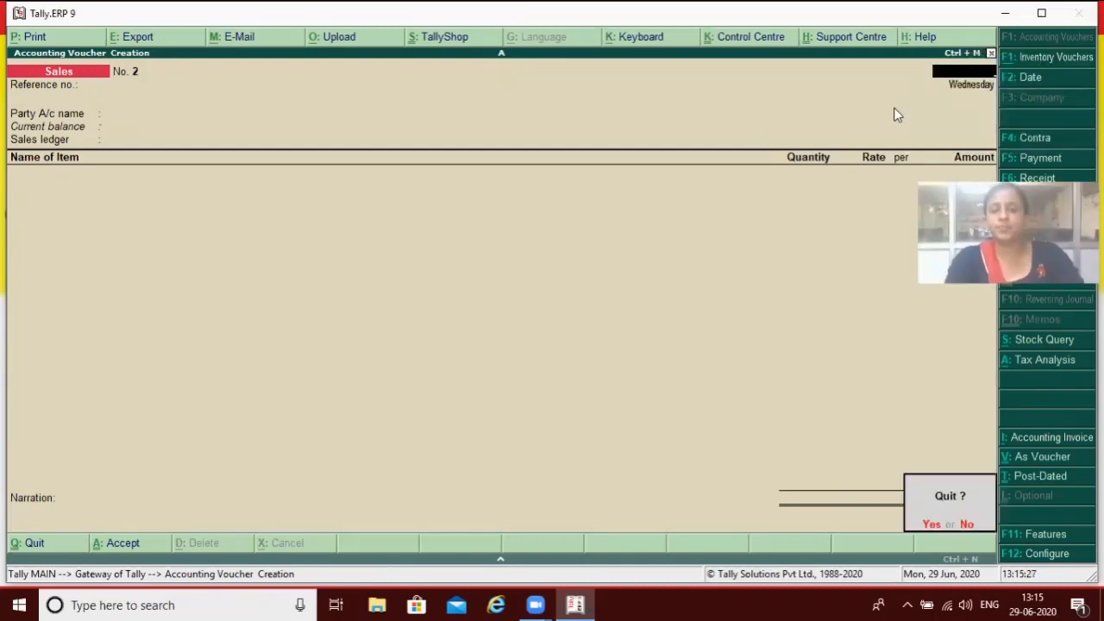
key("y")
key("Return")
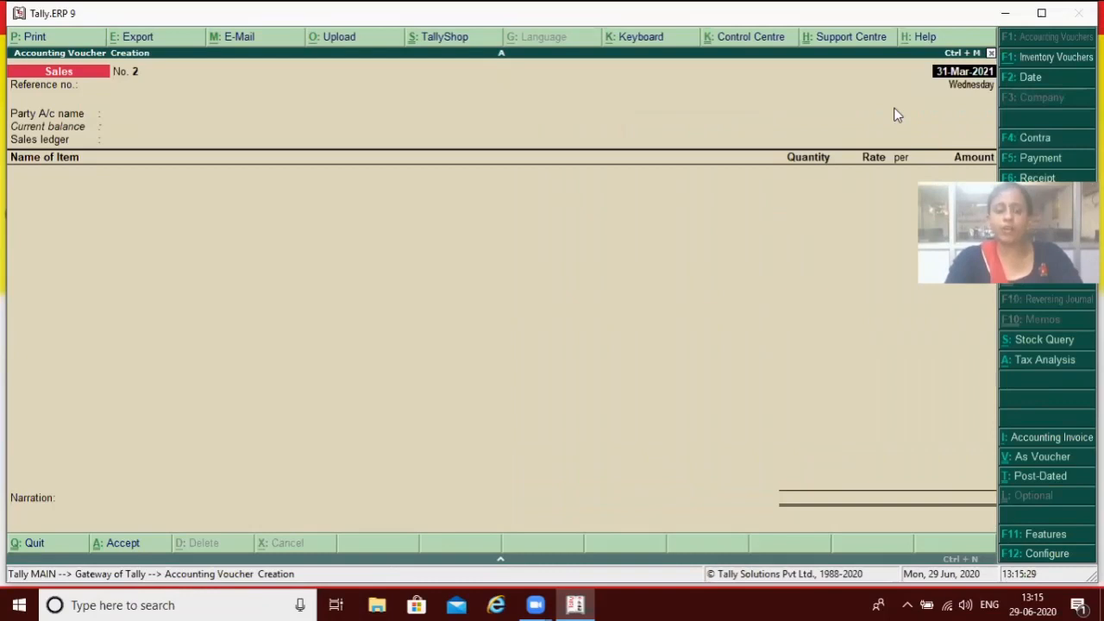
Step: Start a receipt voucher dated 31-Mar-2021 and credit the DR ledger with 27500
key("F6")
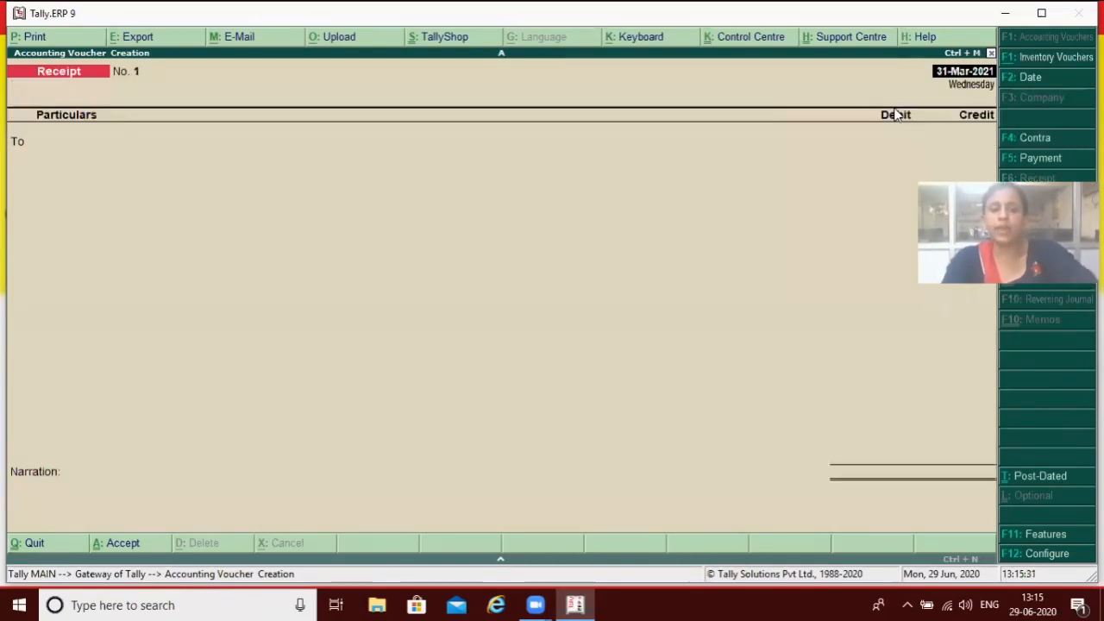
key("Return")
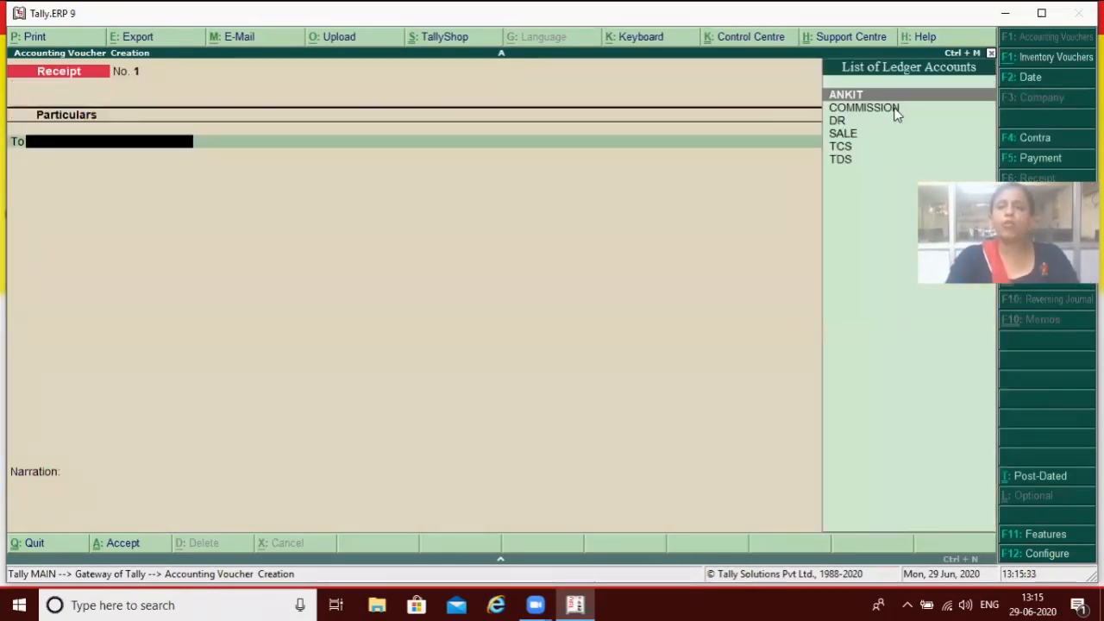
key("Down")
key("Down")
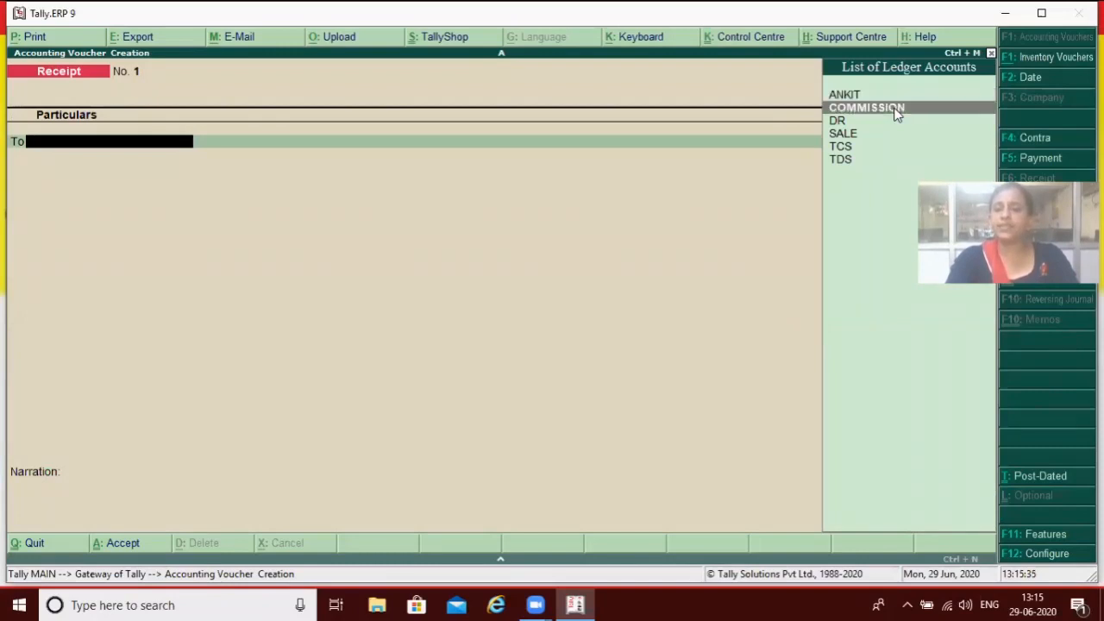
key("Return")
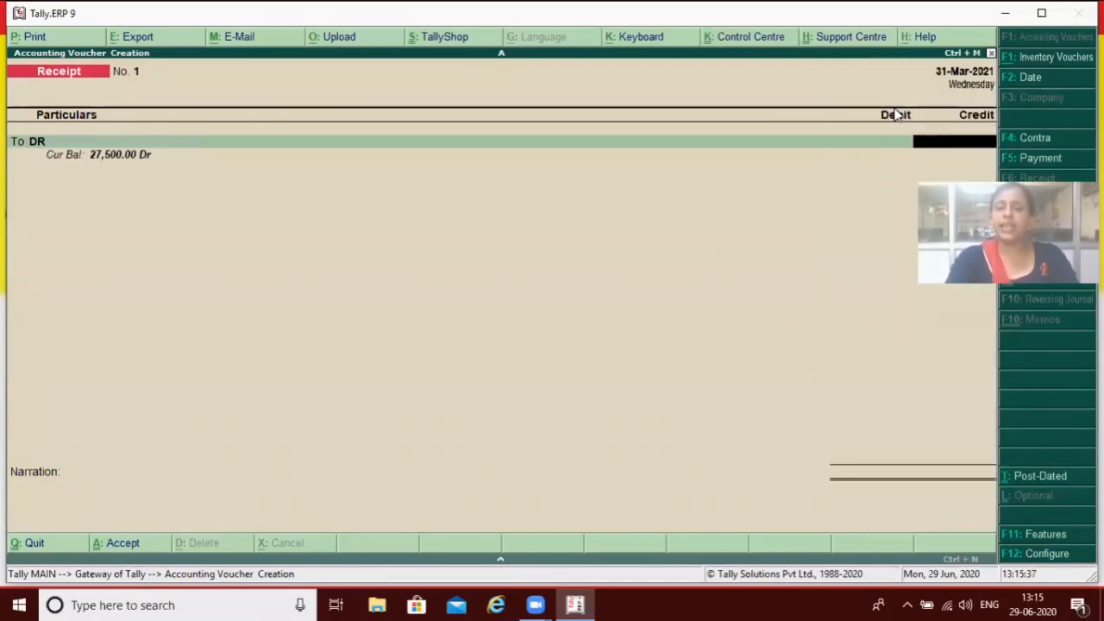
type("27500")
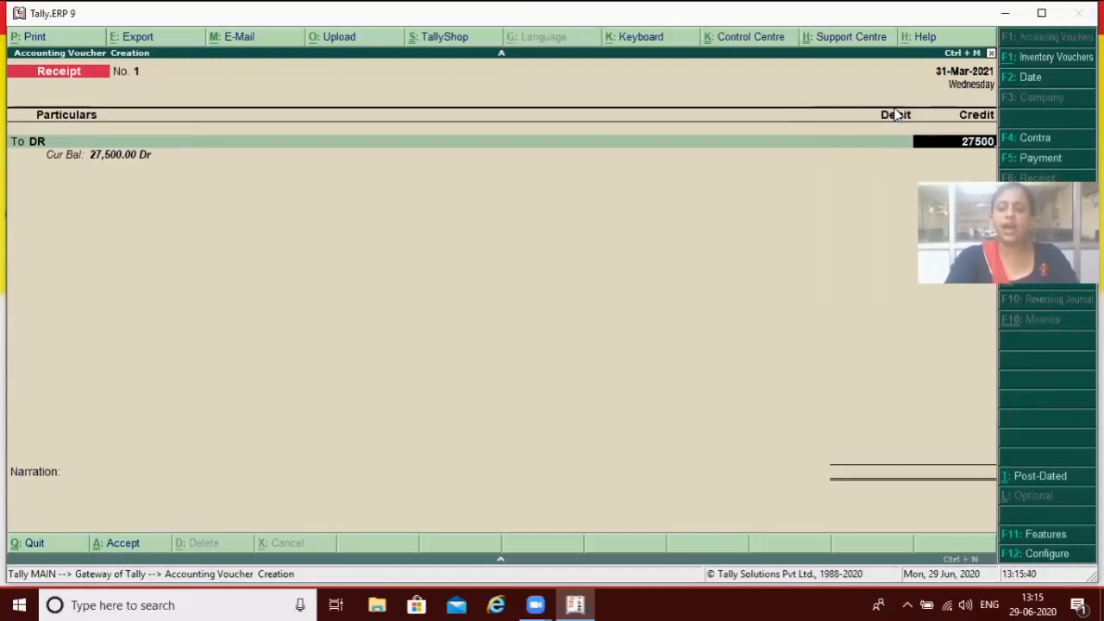
Step: Allocate the full receipt amount as Agst Ref to DR's pending bill 1
key("Return")
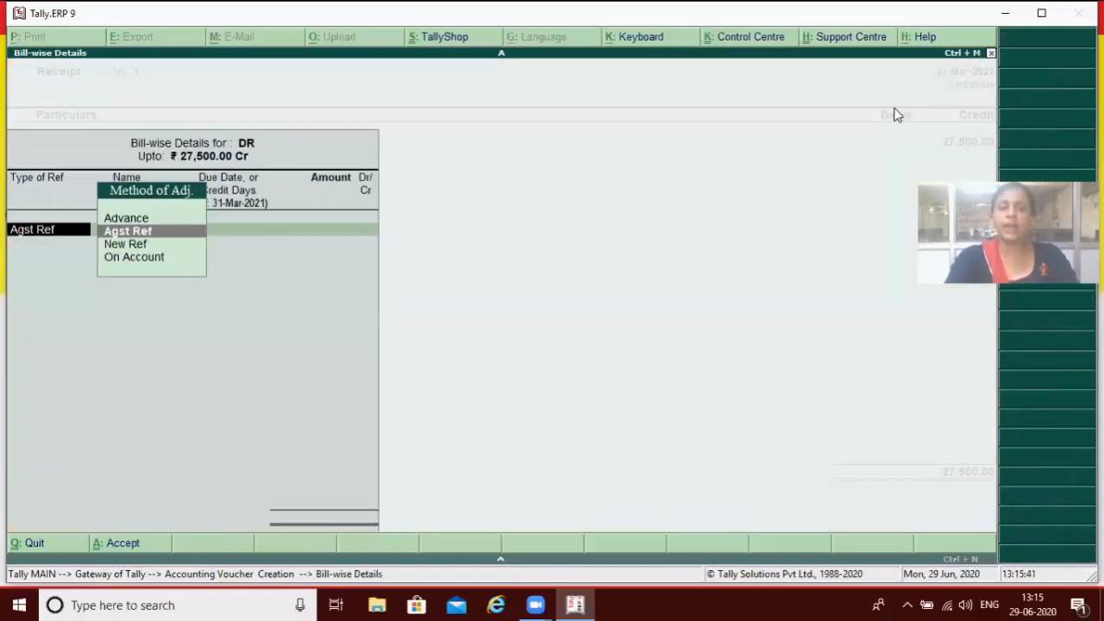
key("Return")
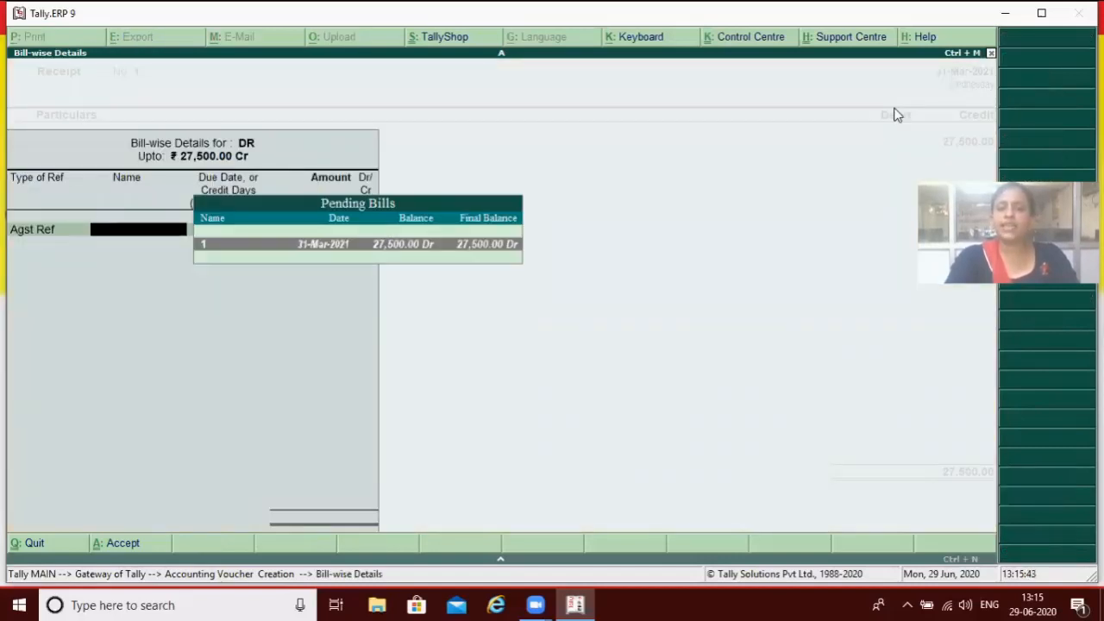
key("Return")
key("Return")
key("Return")
key("Return")
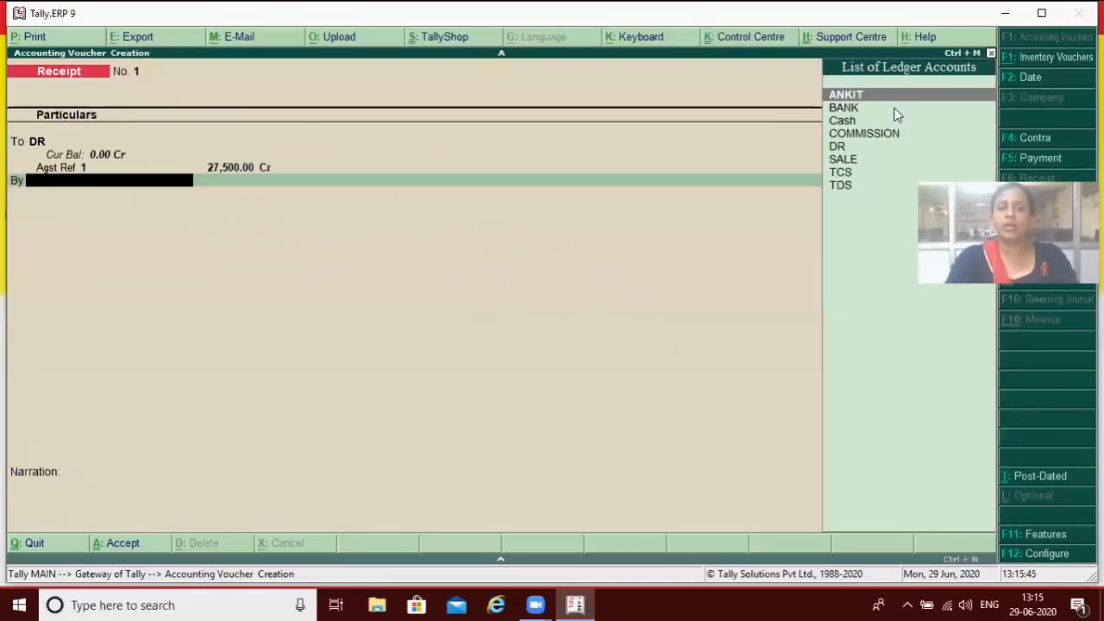
Step: Debit the BANK ledger with 27,500 and save the receipt voucher without a narration
key("Down")
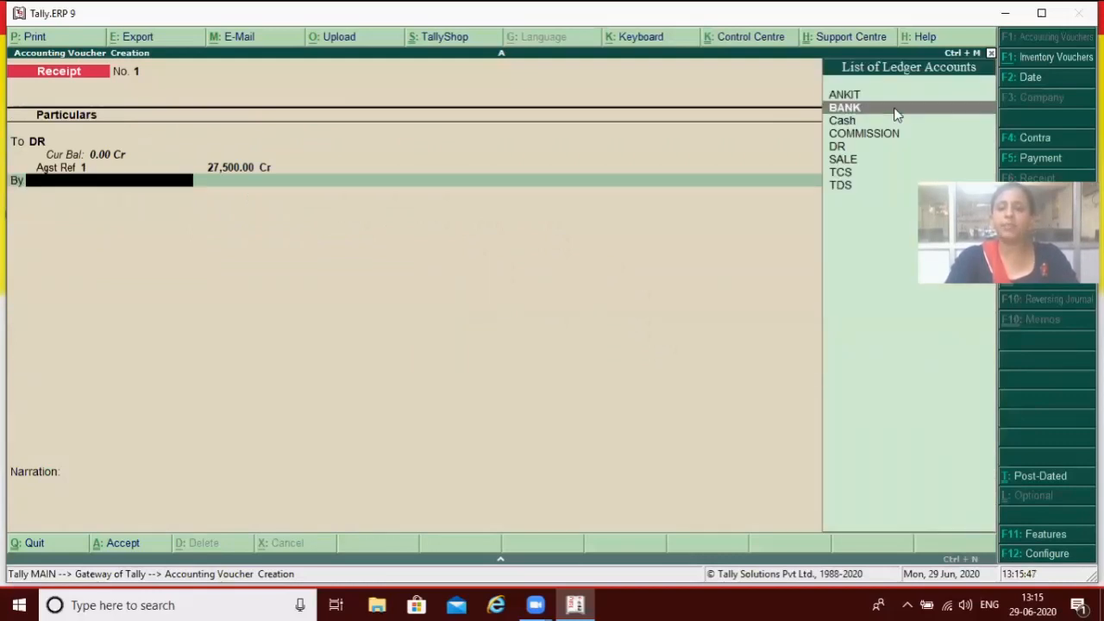
key("Return")
key("Return")
key("Return")
key("Return")
key("Return")
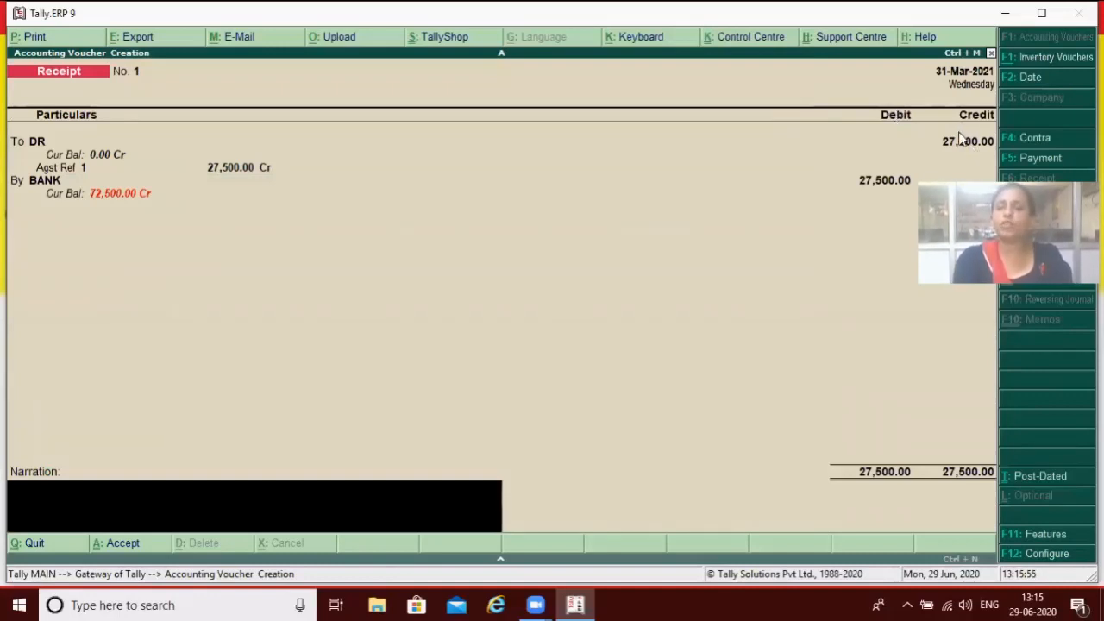
key("Return")
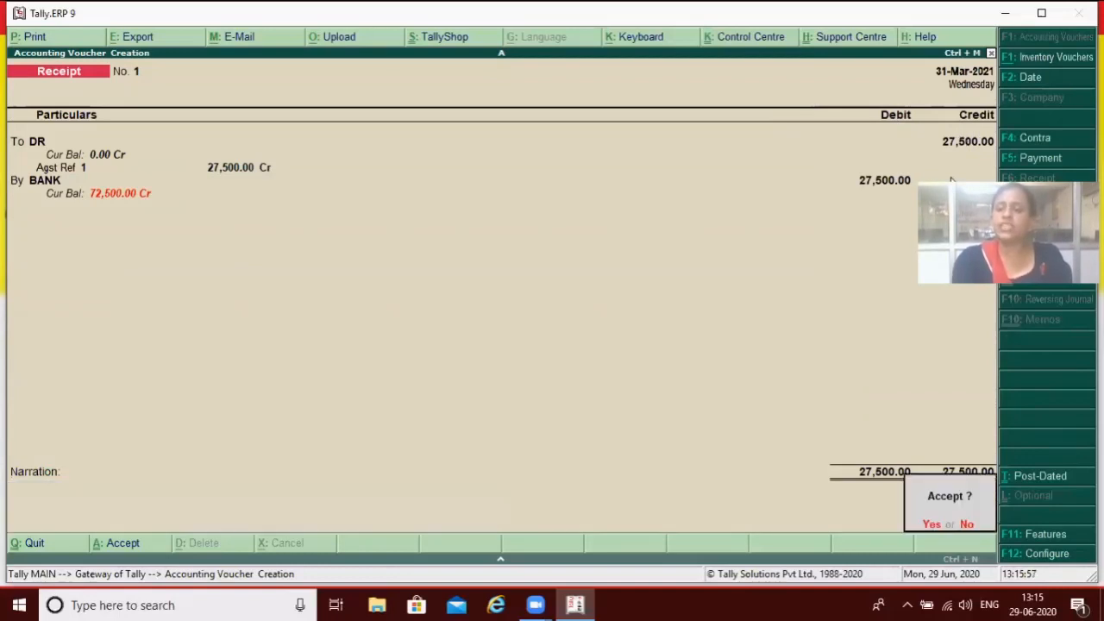
key("Return")
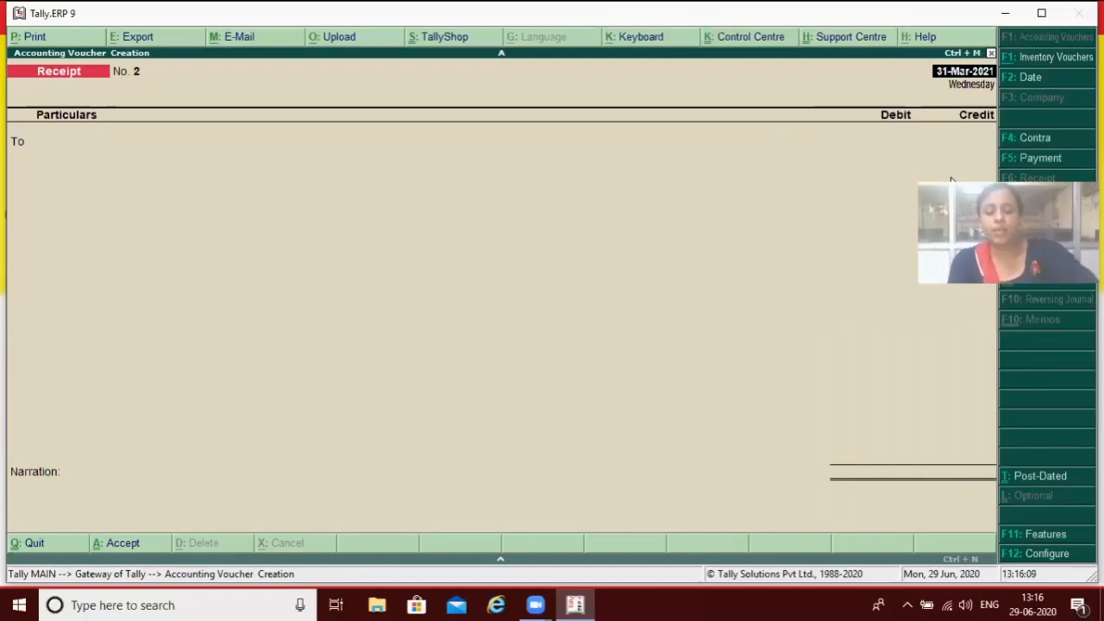
Step: Start a payment voucher and debit the TCS ledger with 2,500, as Agst Ref to the pending reference Sale / 1 / 4
key("F5")
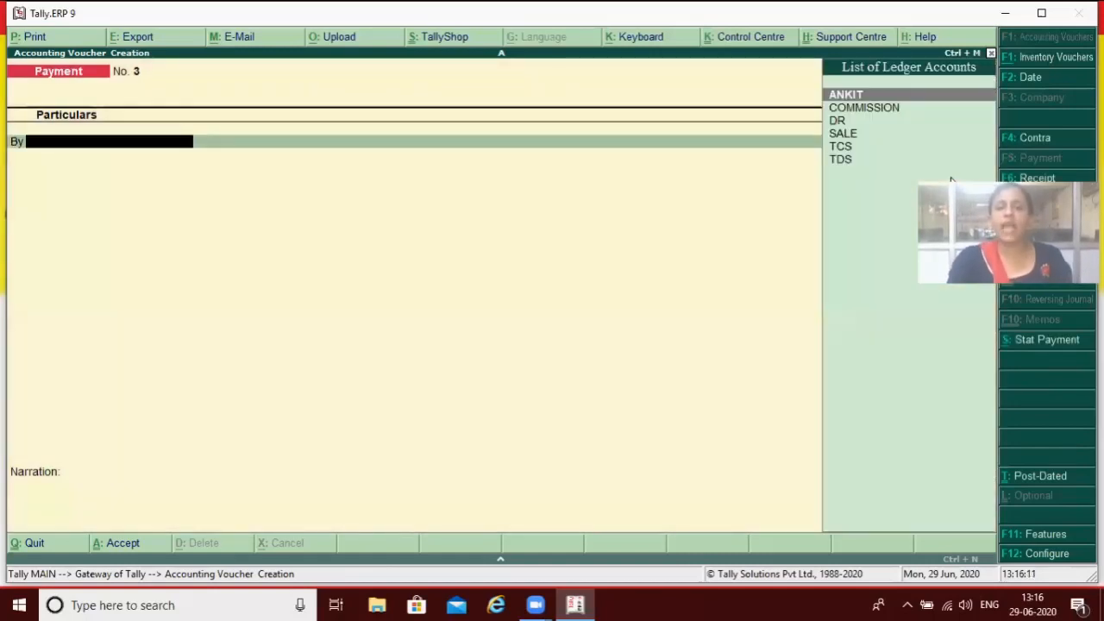
key("Down")
key("Down")
key("Down")
key("Down")
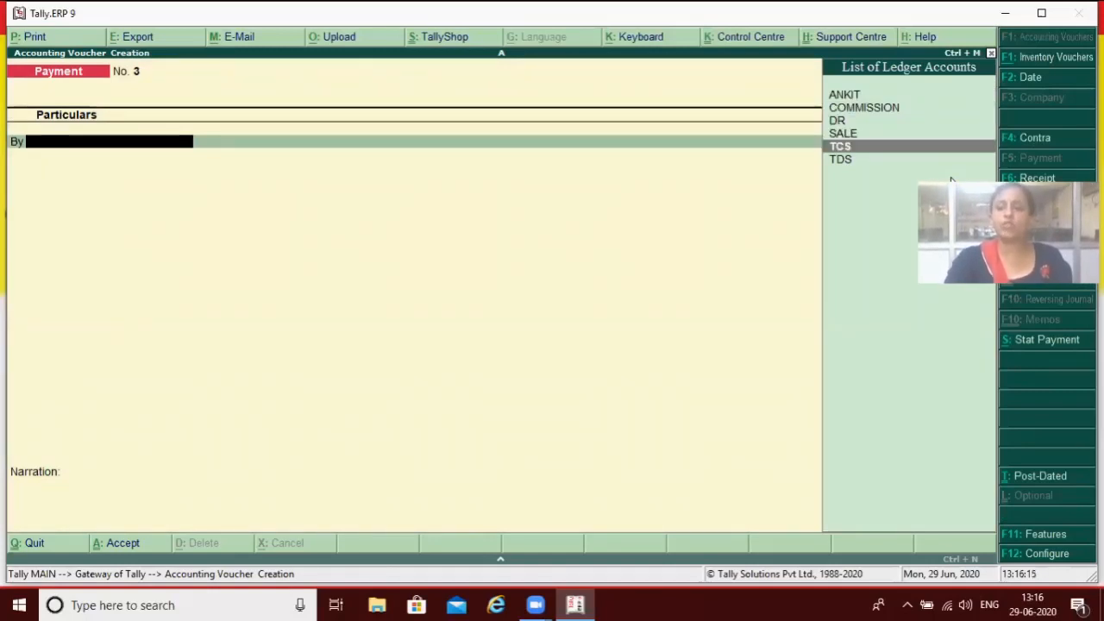
key("Return")
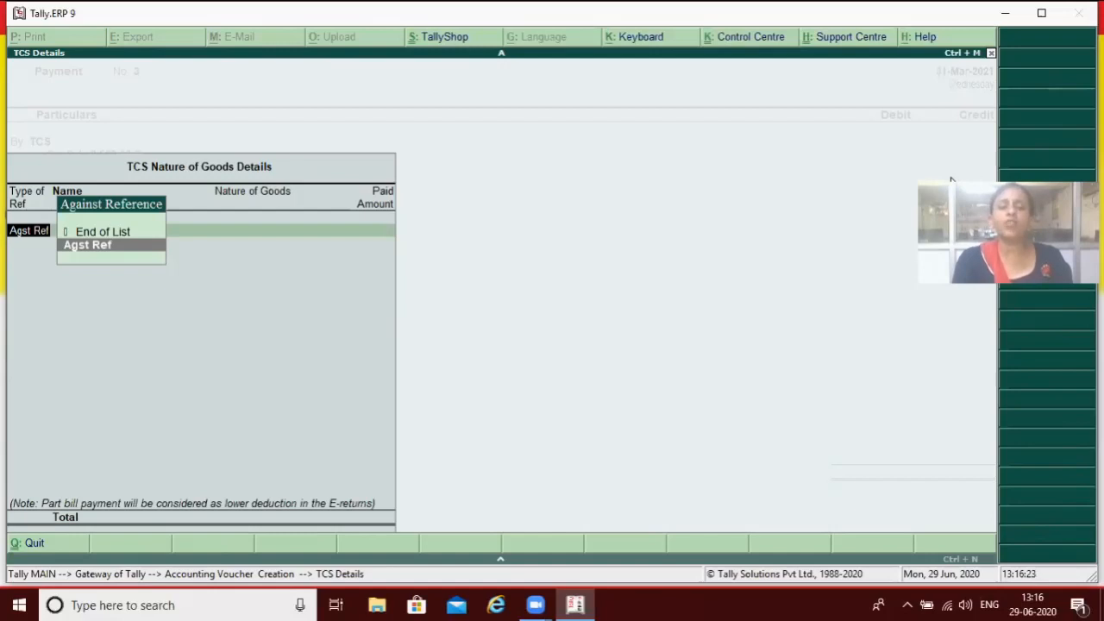
key("Return")
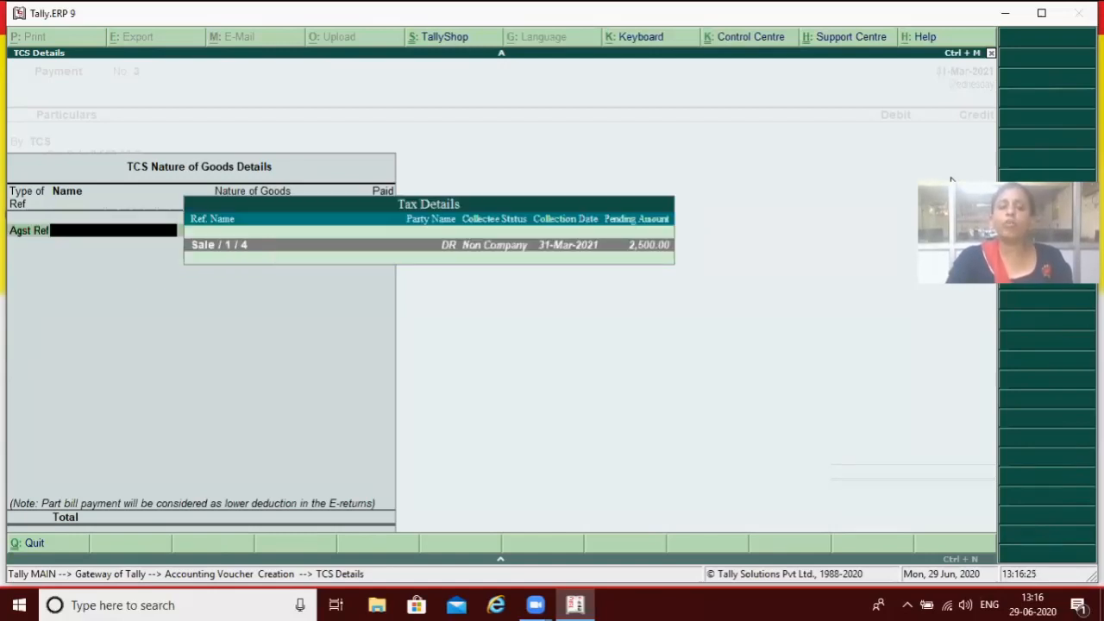
key("Return")
key("Return")
key("Return")
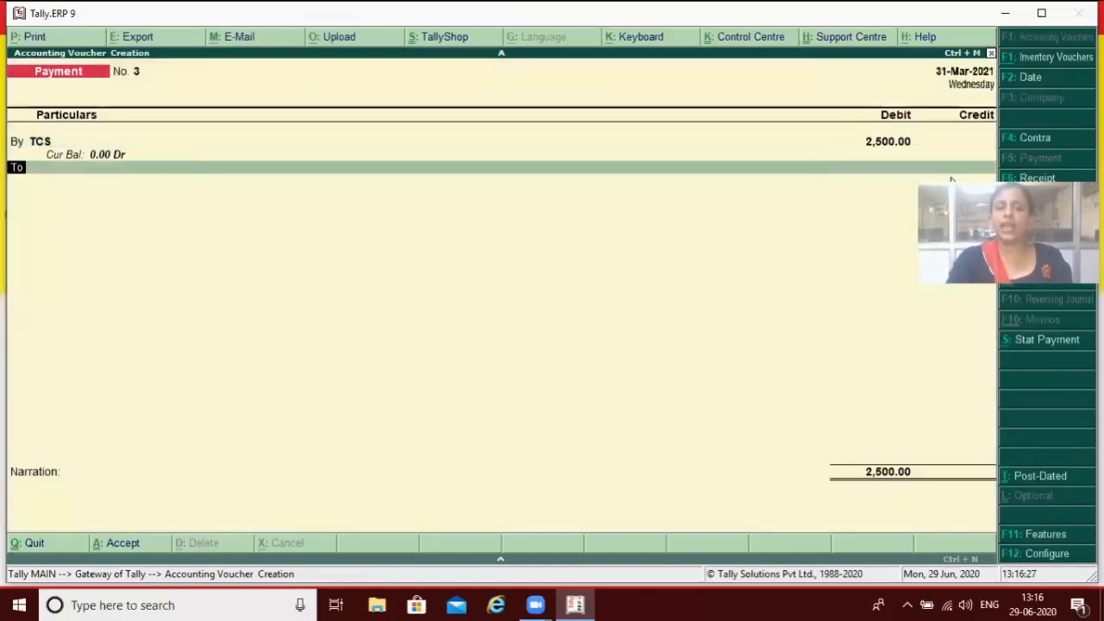
Step: Try to credit the BANK ledger with 2,500 and complete the TCS payment voucher without a narration
key("Return")
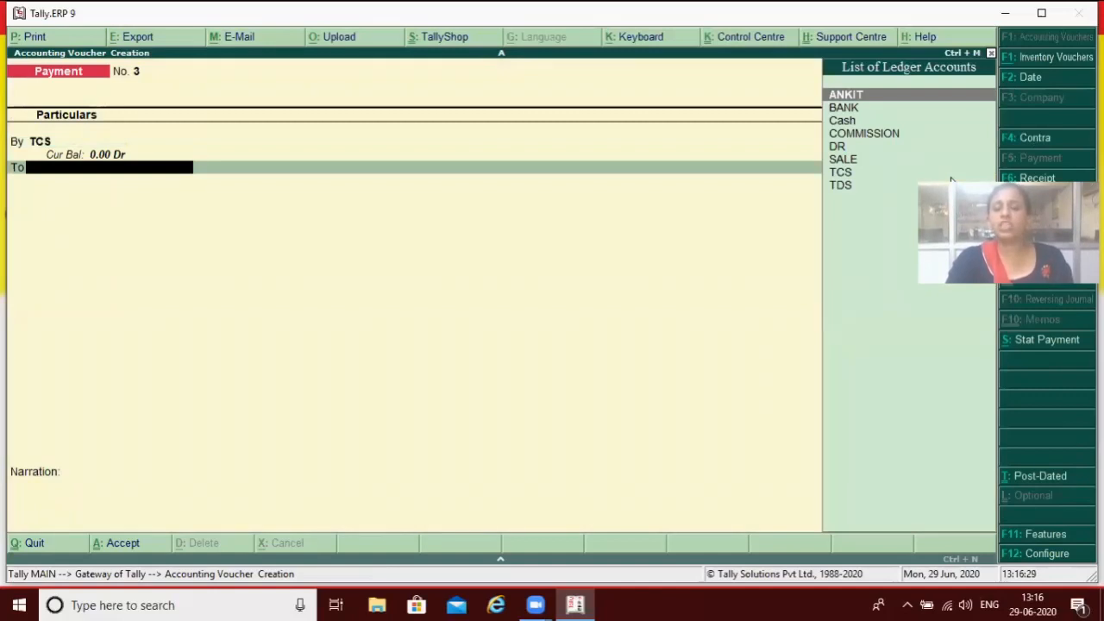
type("B")
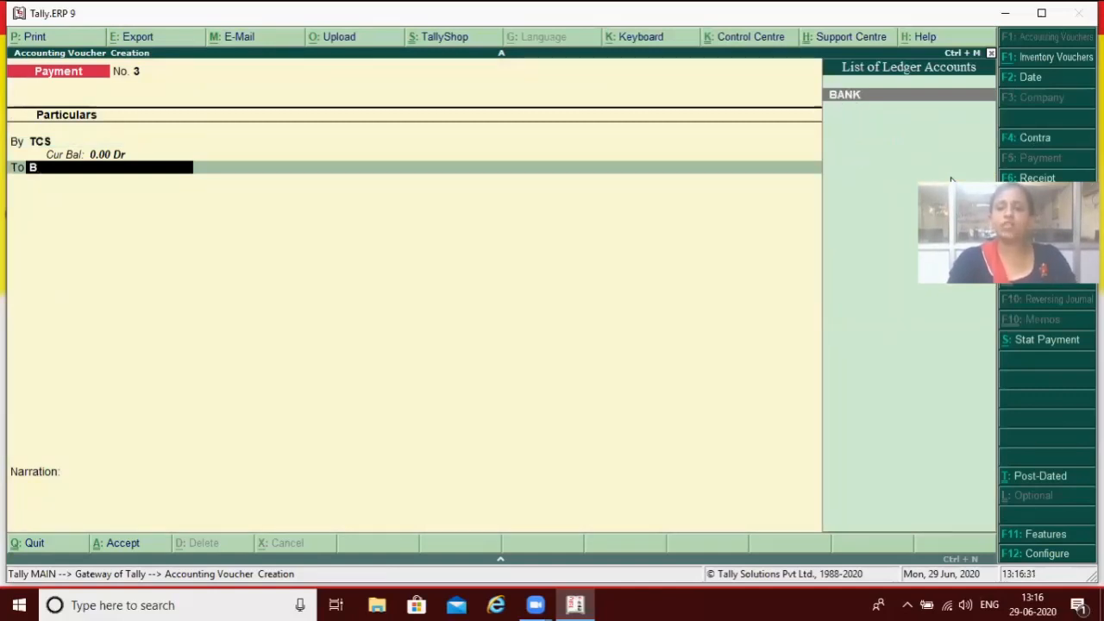
key("Return")
key("Return")
key("Return")
key("Return")
key("Return")
key("Return")
key("Return")
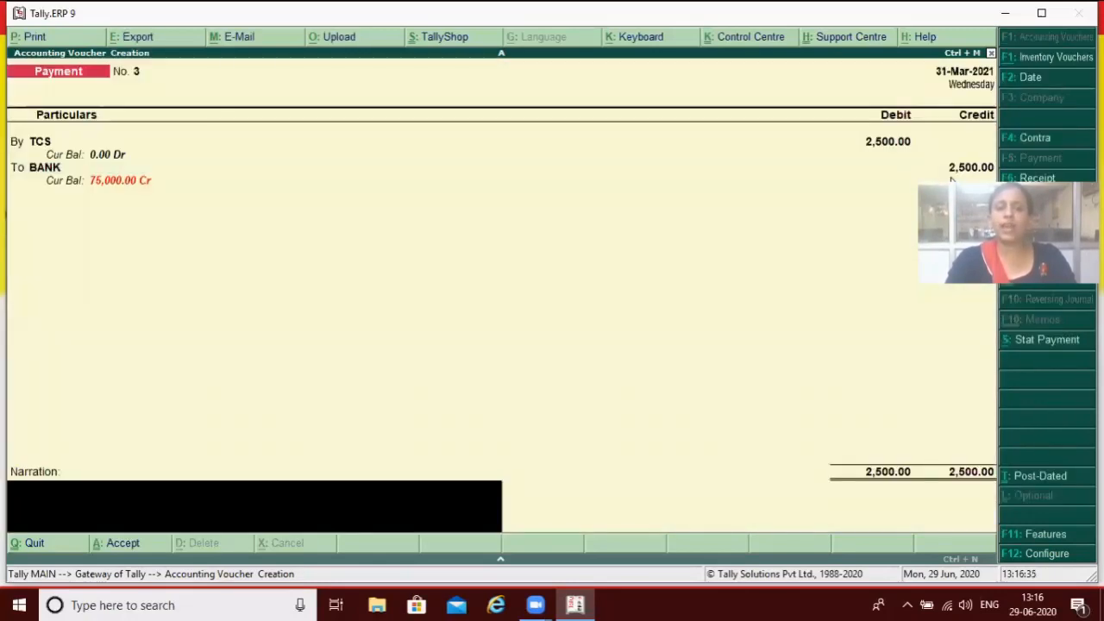
key("Escape")
key("y")
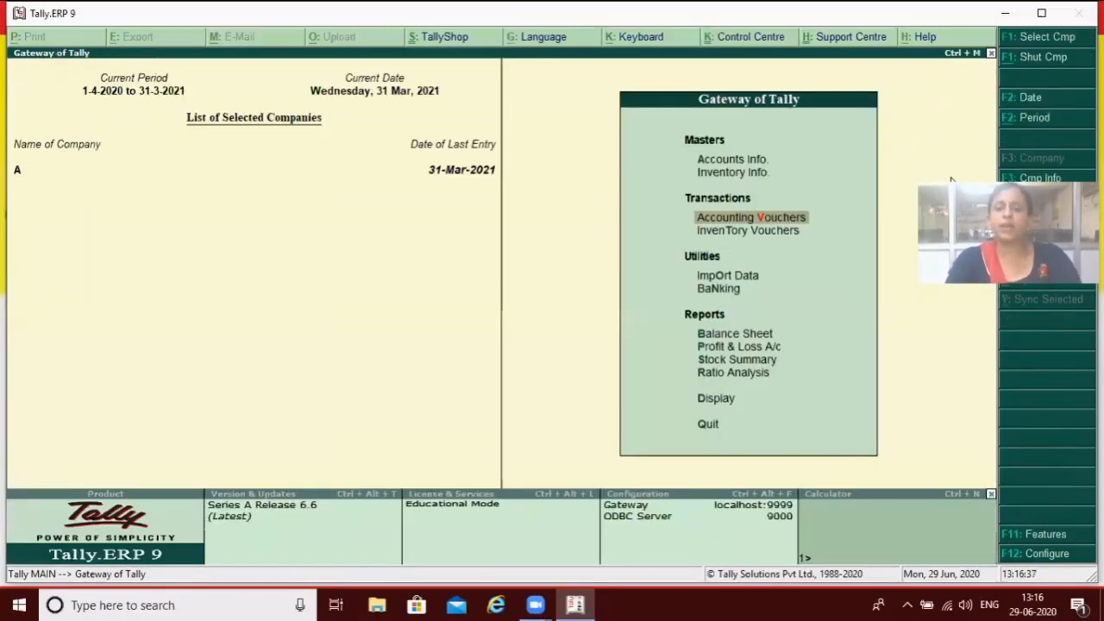
Step: Examine the Balance Sheet's Current Liabilities down to Duties & Taxes for the outstanding TCS balance, and return to the Gateway
key("Down")
key("Down")
key("Down")
key("Down")
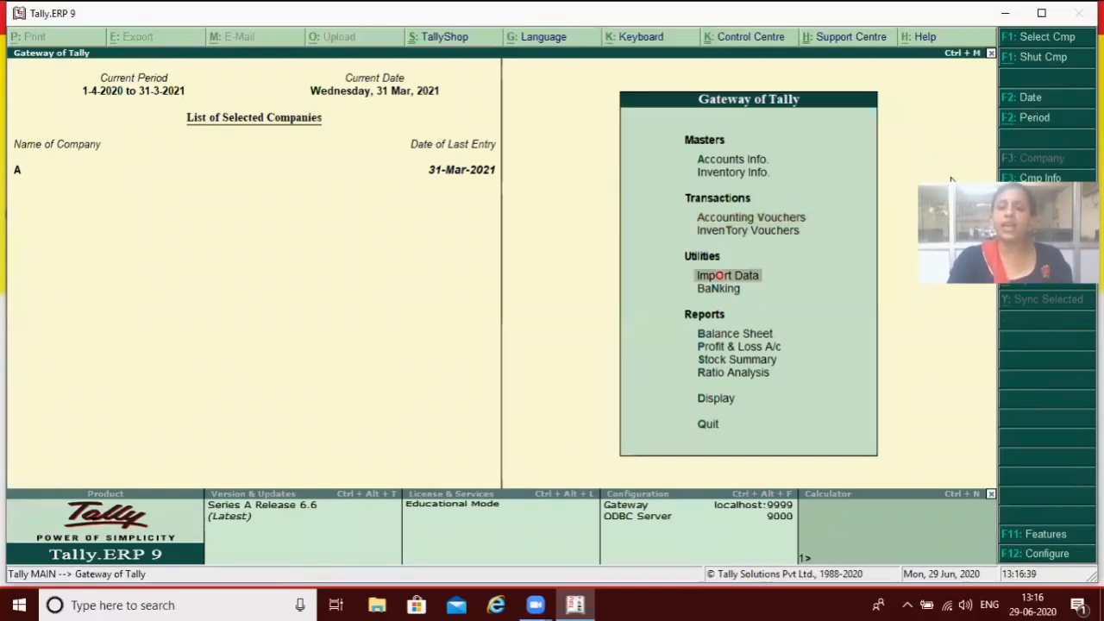
key("Return")
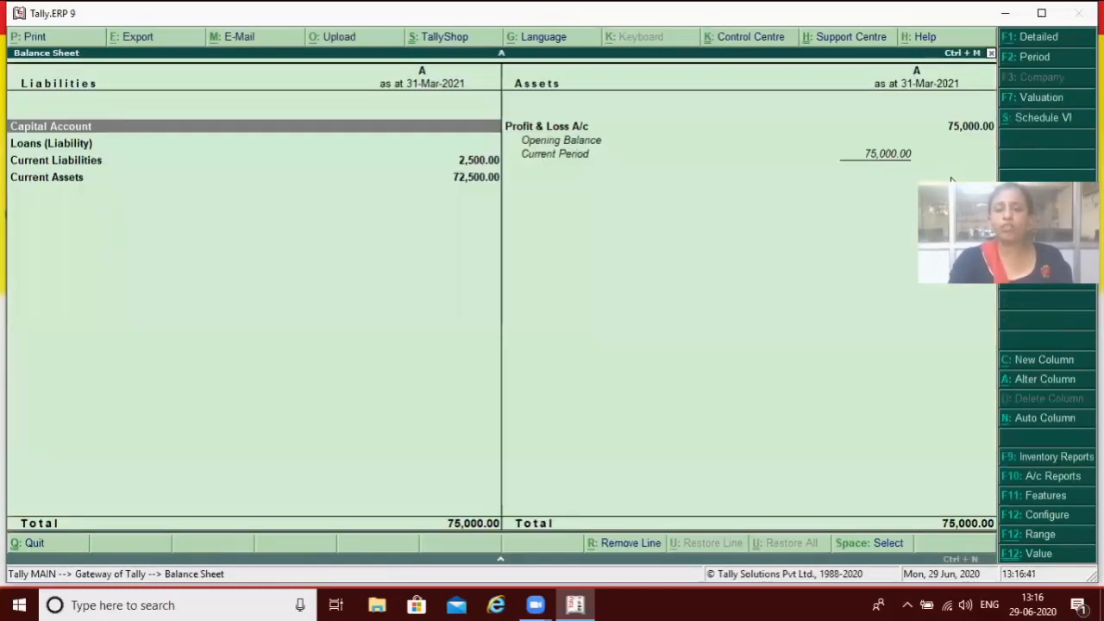
key("Down")
key("Down")
key("Return")
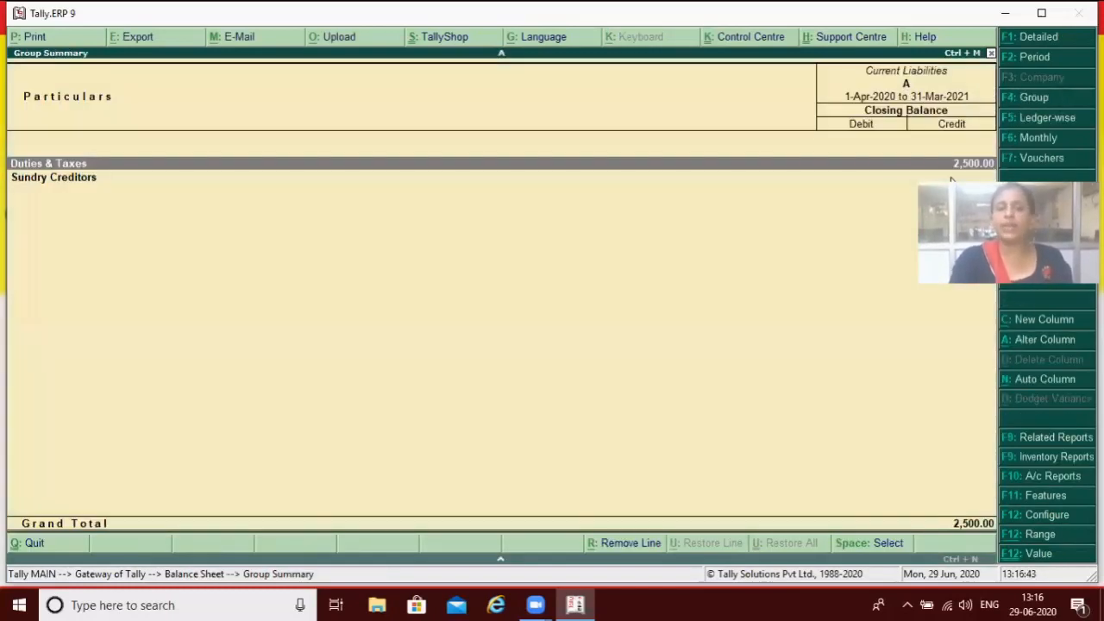
key("Return")
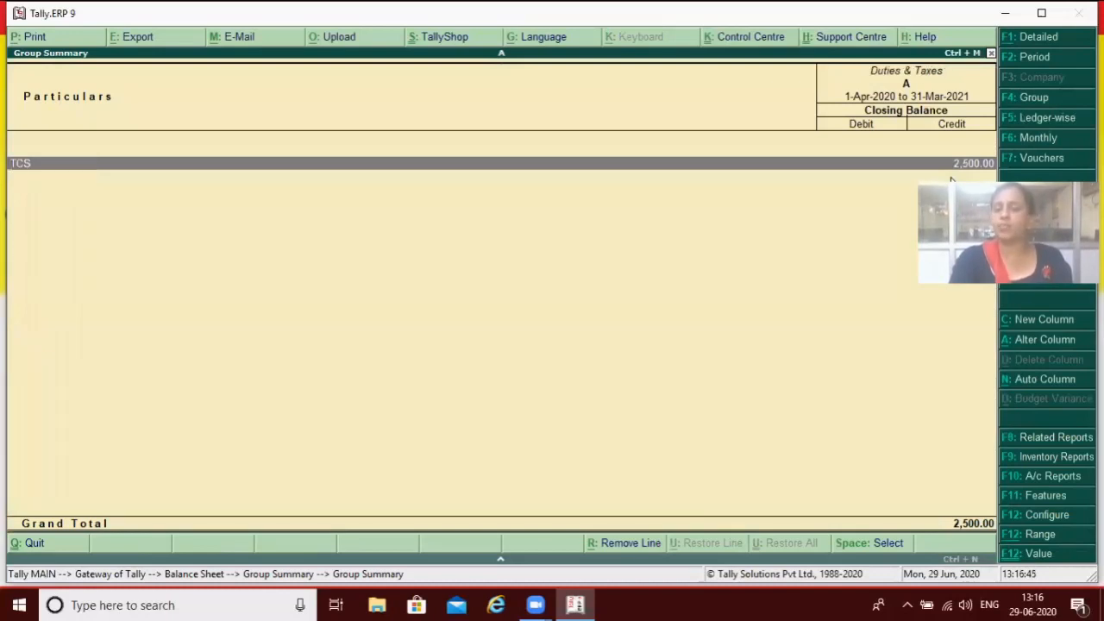
key("Escape")
key("Escape")
key("Escape")
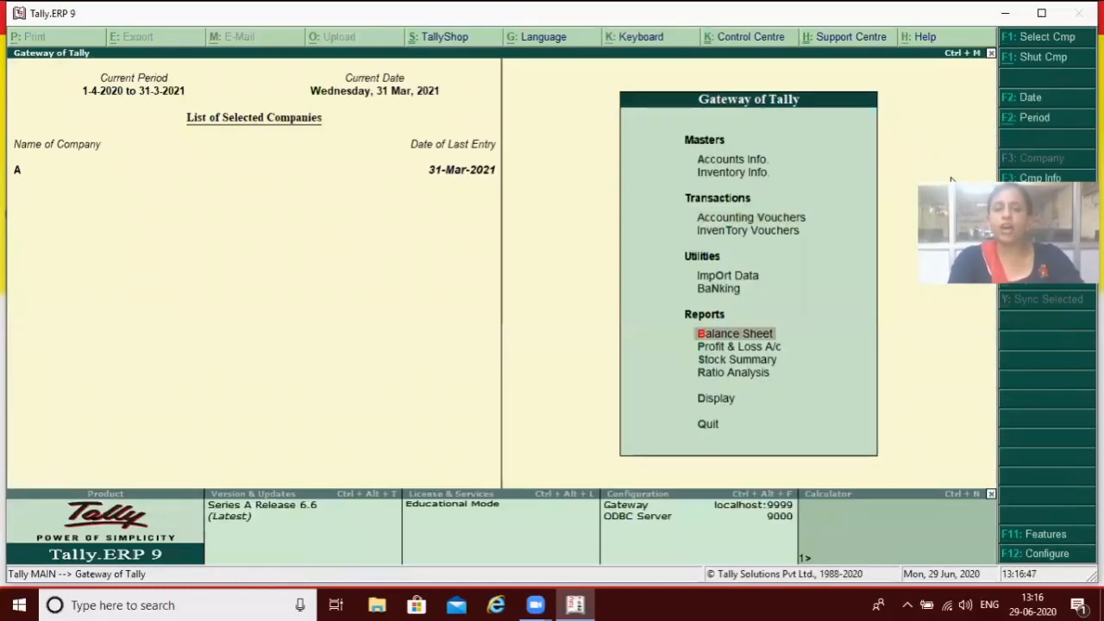
Step: Start a new payment voucher and debit the TCS ledger with 2,500 as Agst Ref to its pending reference
key("Up")
key("Up")
key("Up")
key("Up")
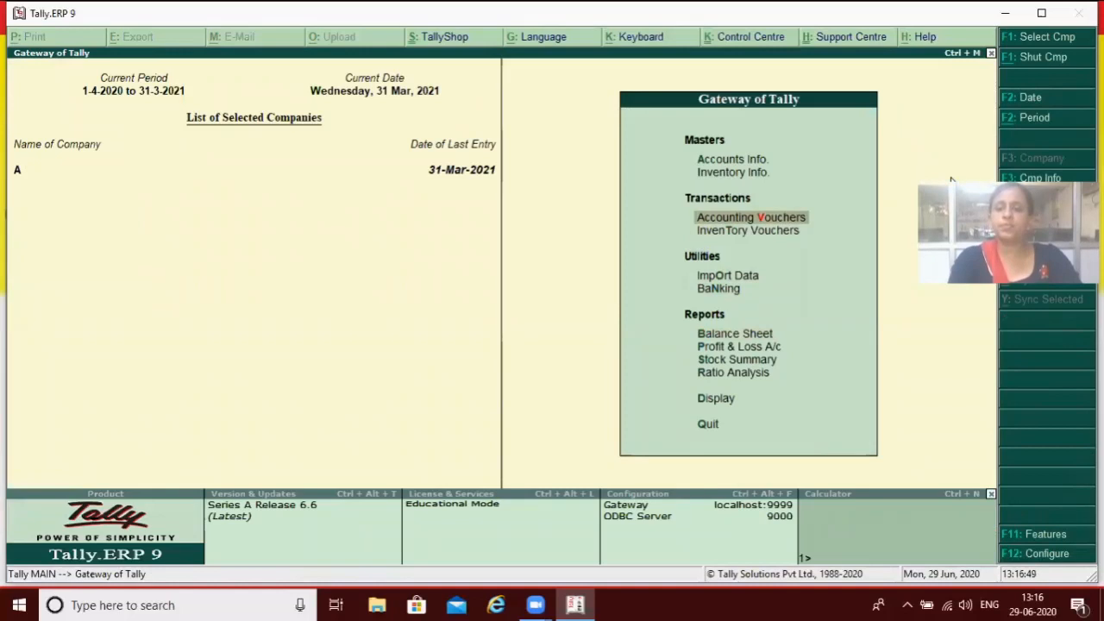
key("Return")
type("T")
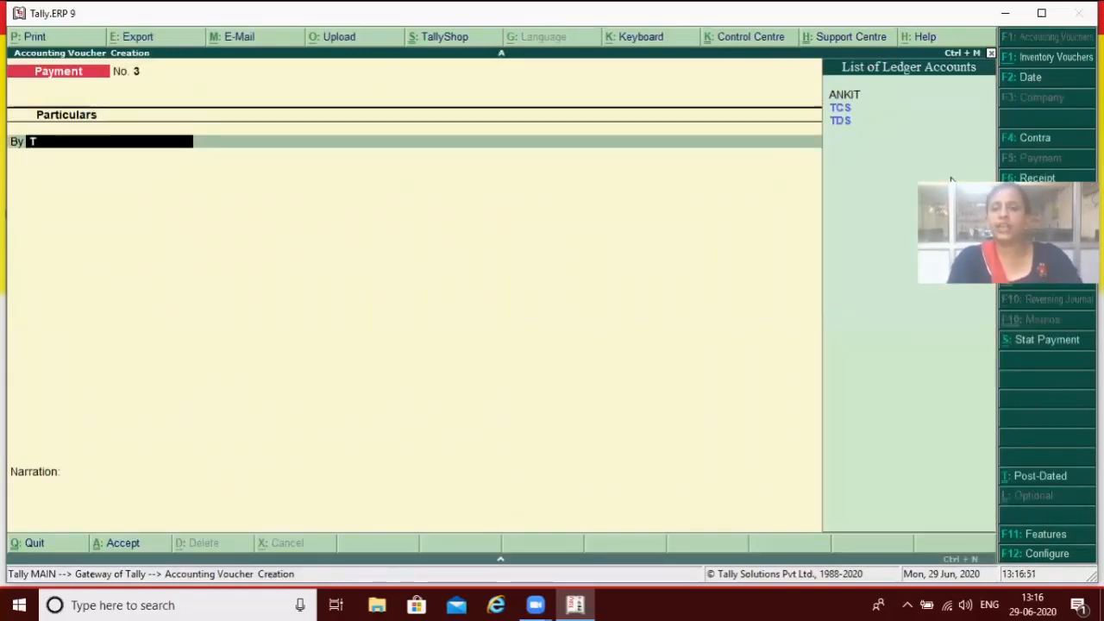
key("Return")
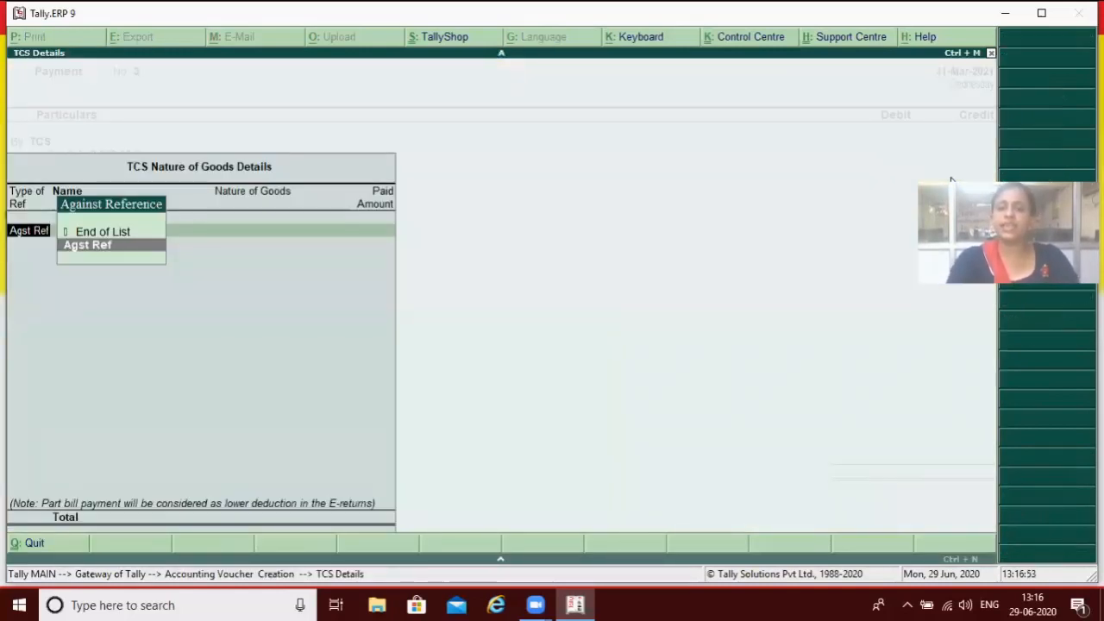
key("Return")
key("Return")
key("Return")
key("Return")
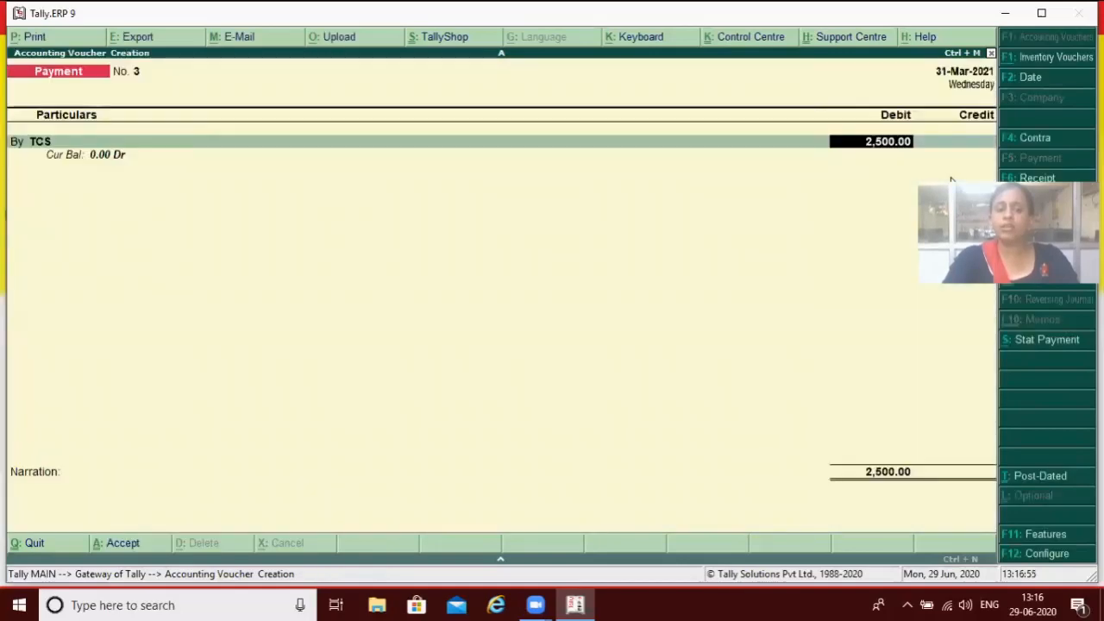
Step: Credit the BANK ledger with 2,500 by cheque dated 31-Mar-2021, save the payment voucher without a narration and leave voucher entry
type("B")
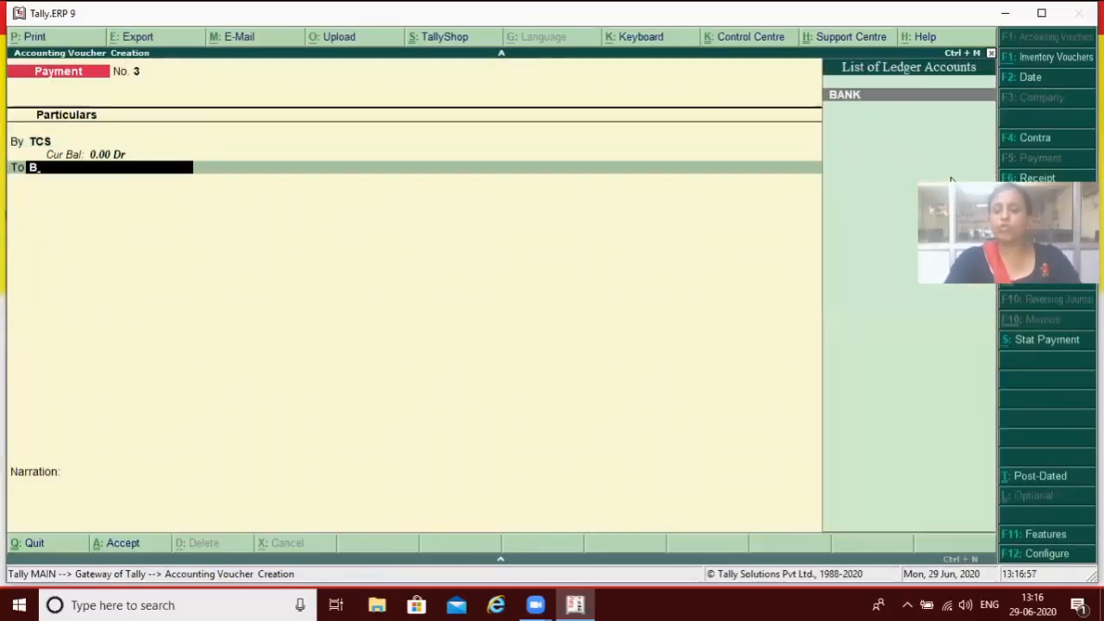
key("Return")
key("Return")
key("Return")
key("Return")
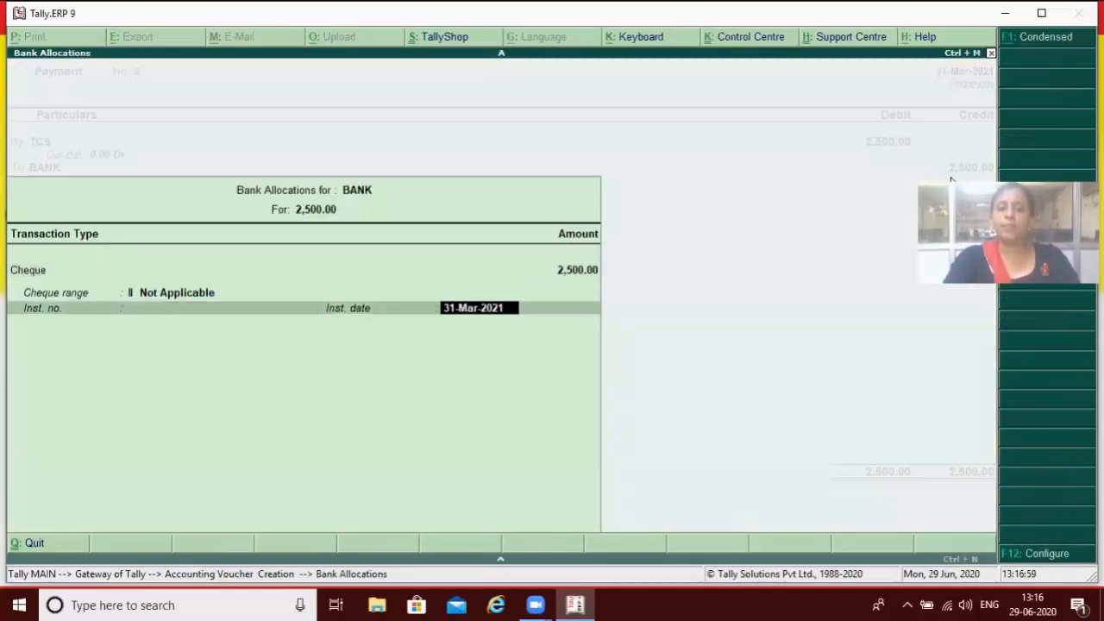
key("Return")
key("Return")
key("Return")
key("Return")
key("Escape")
key("y")
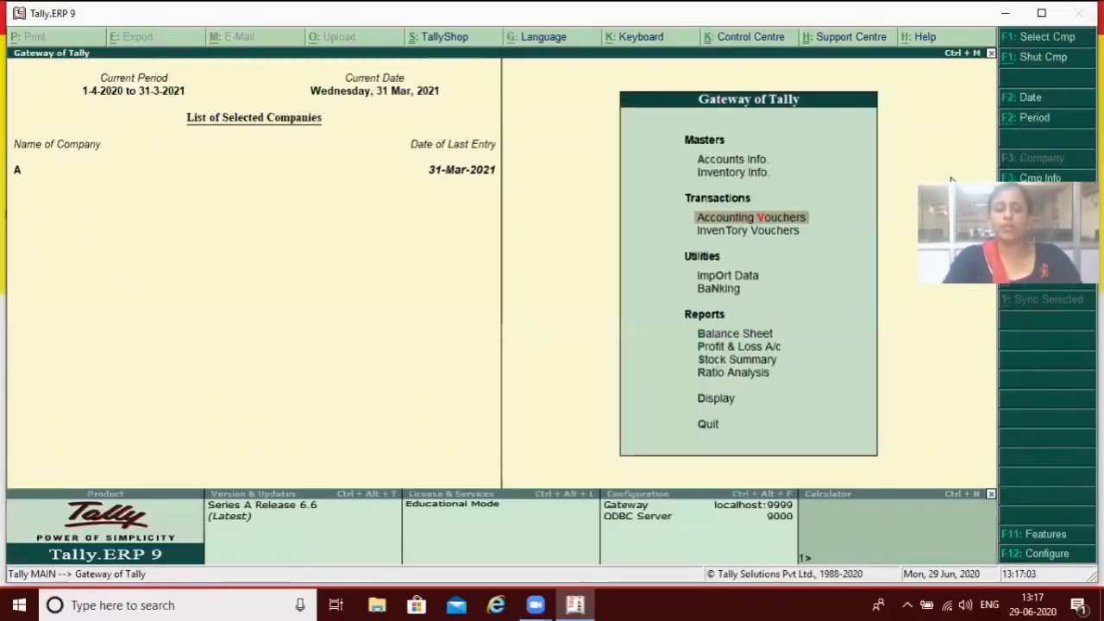
Step: Check Duties & Taxes under Current Liabilities in the Balance Sheet again to verify the TCS payment
key("b")
key("Down")
key("Down")
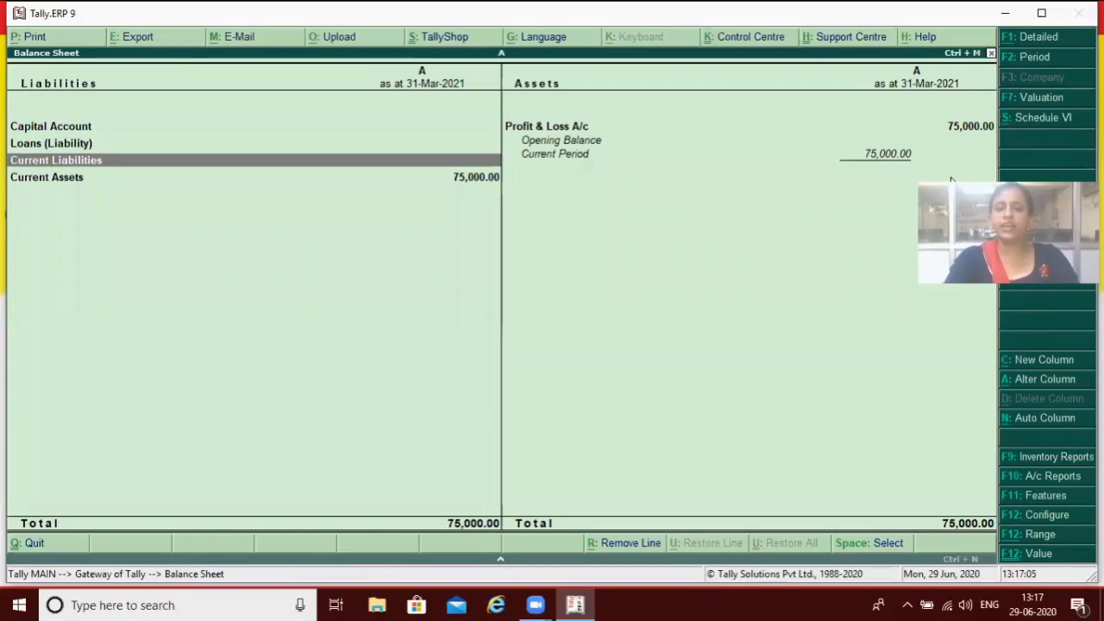
key("Return")
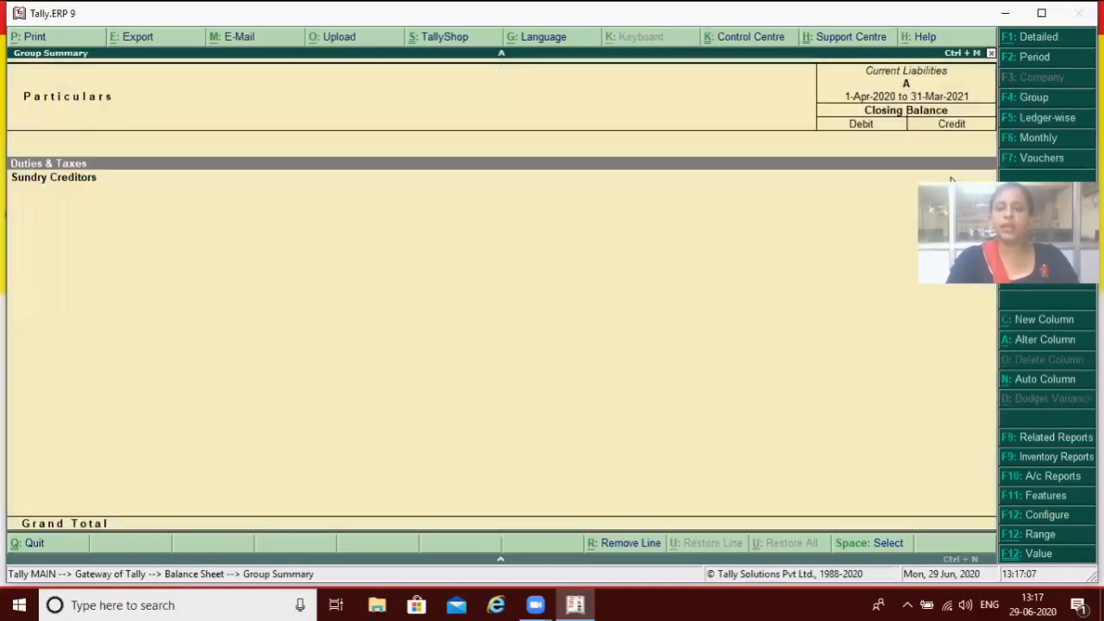
key("Return")
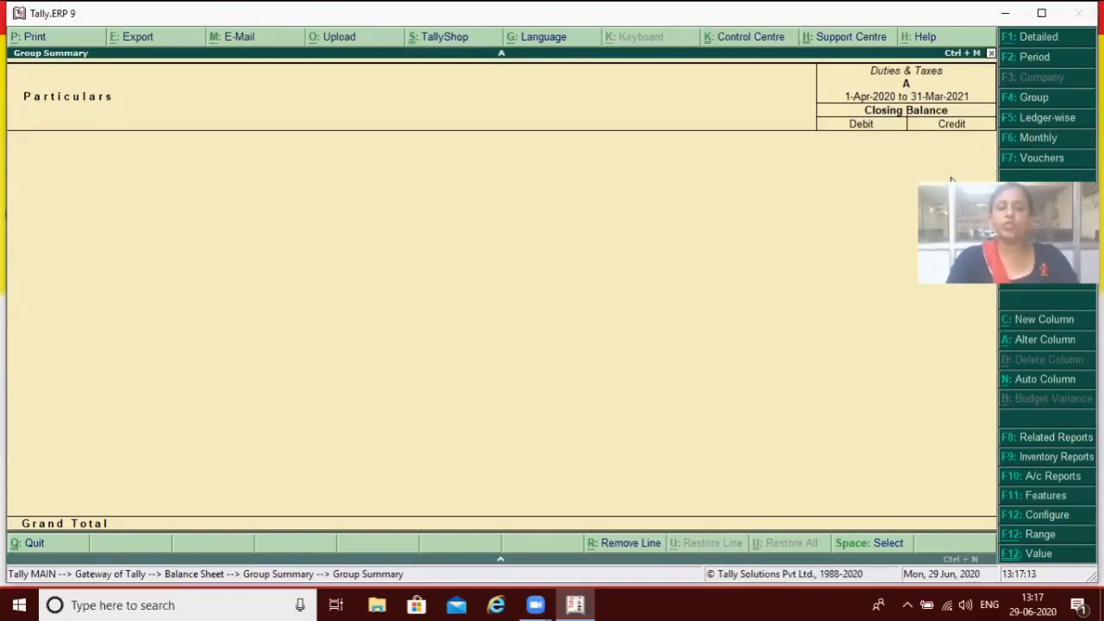
key("Escape")
key("Escape")
key("Escape")
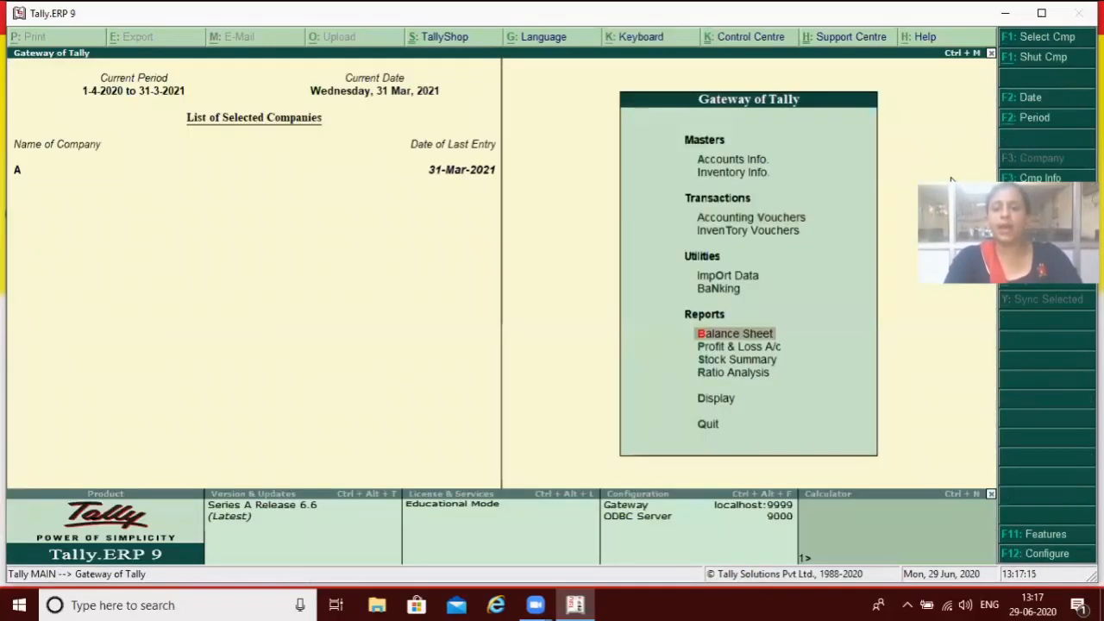
Step: Open the company's Statutory and Taxation features and review the tax options through to Tax Collected at Source (TCS)
key("Up")
key("Up")
key("Up")
key("Up")
key("Up")
key("Up")
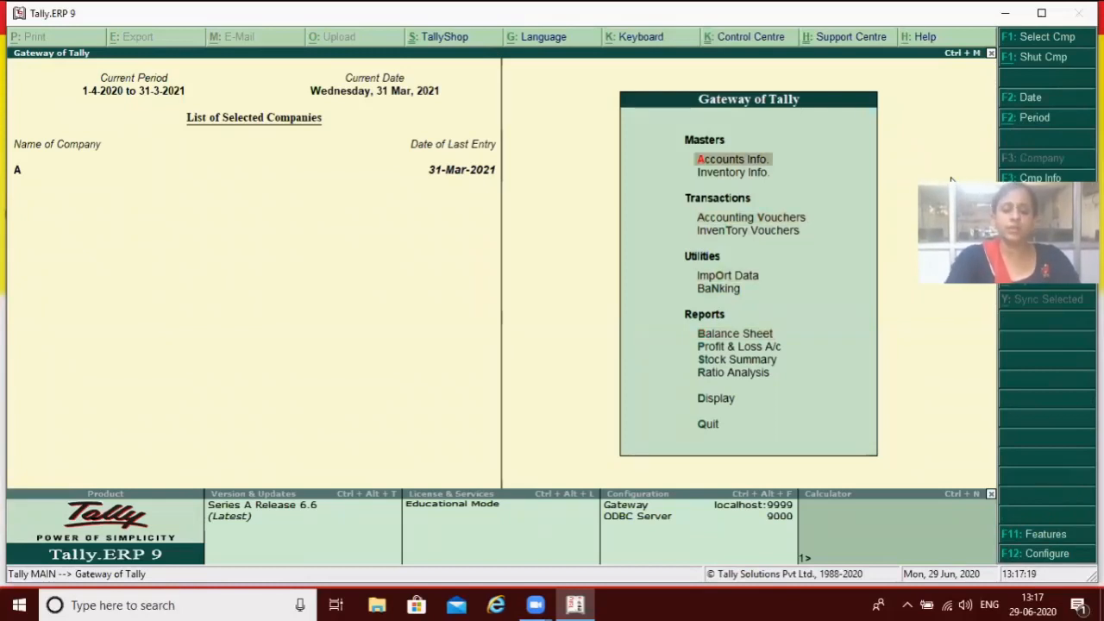
key("F11")
key("Down")
key("Down")
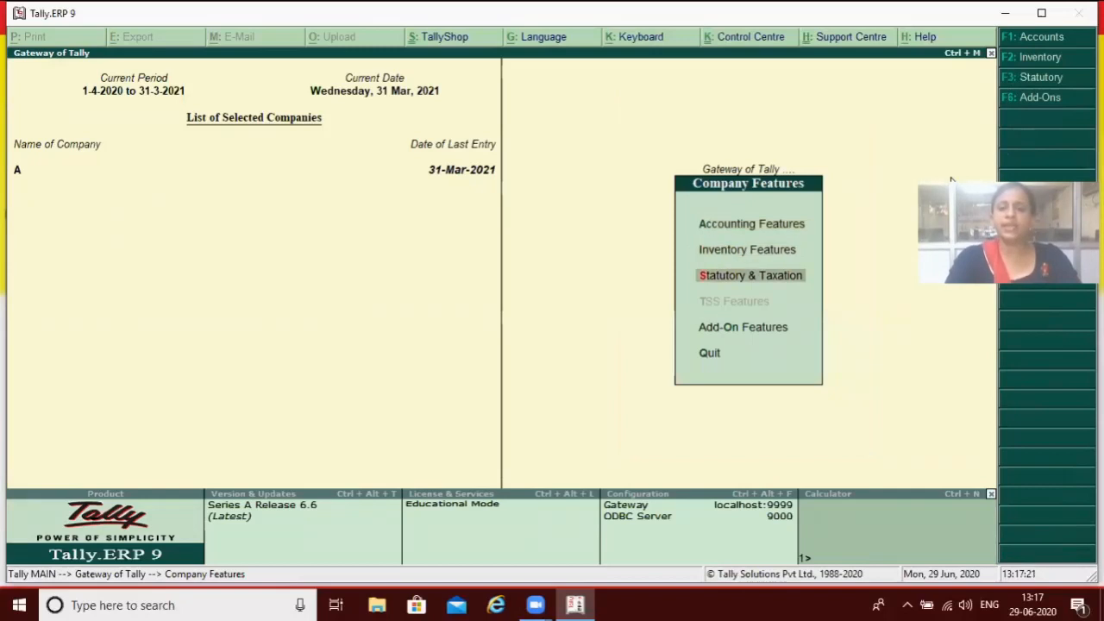
key("Return")
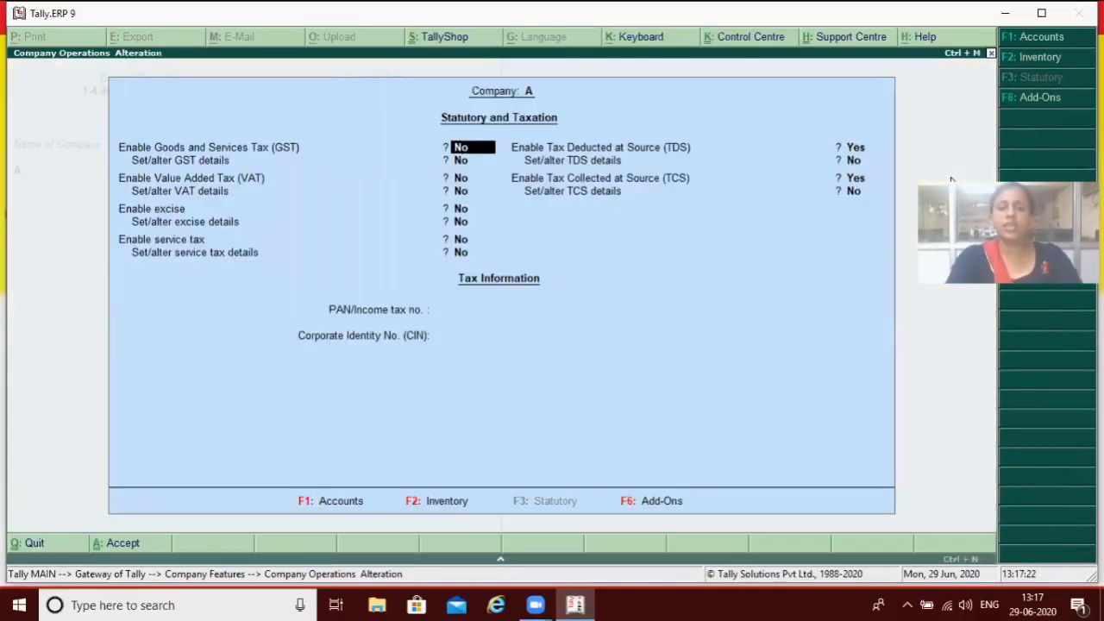
key("Return")
key("Return")
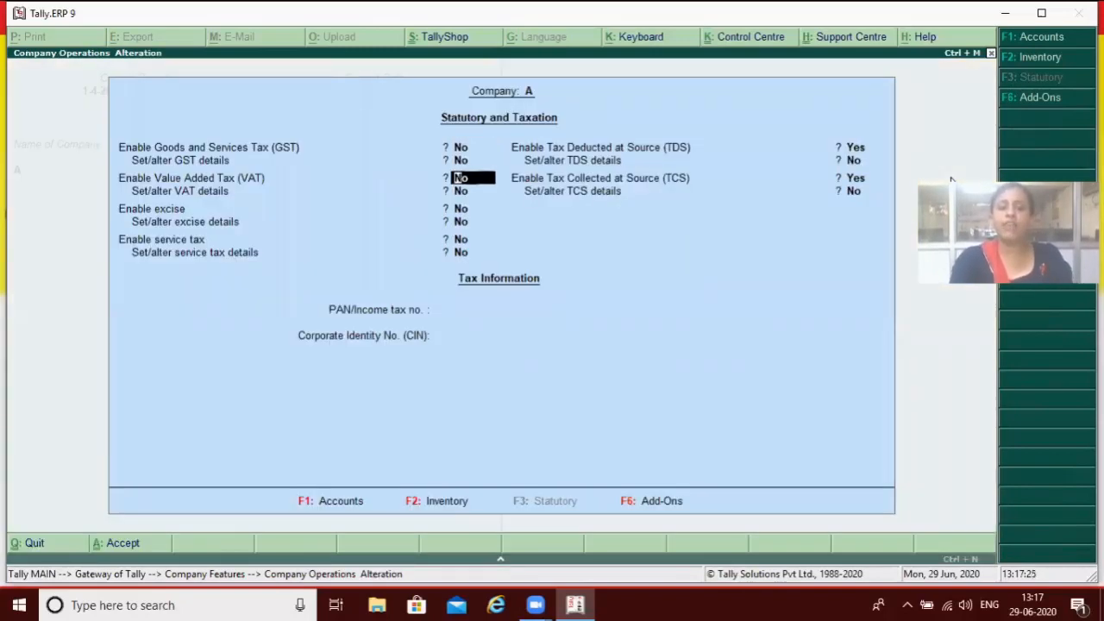
key("Return")
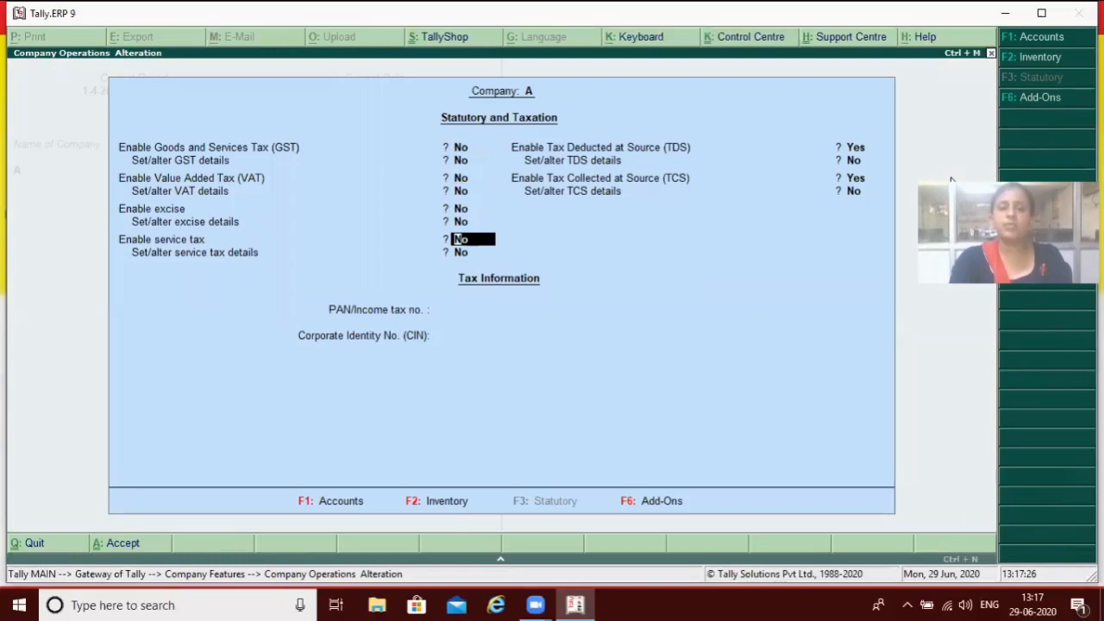
key("Return")
key("Return")
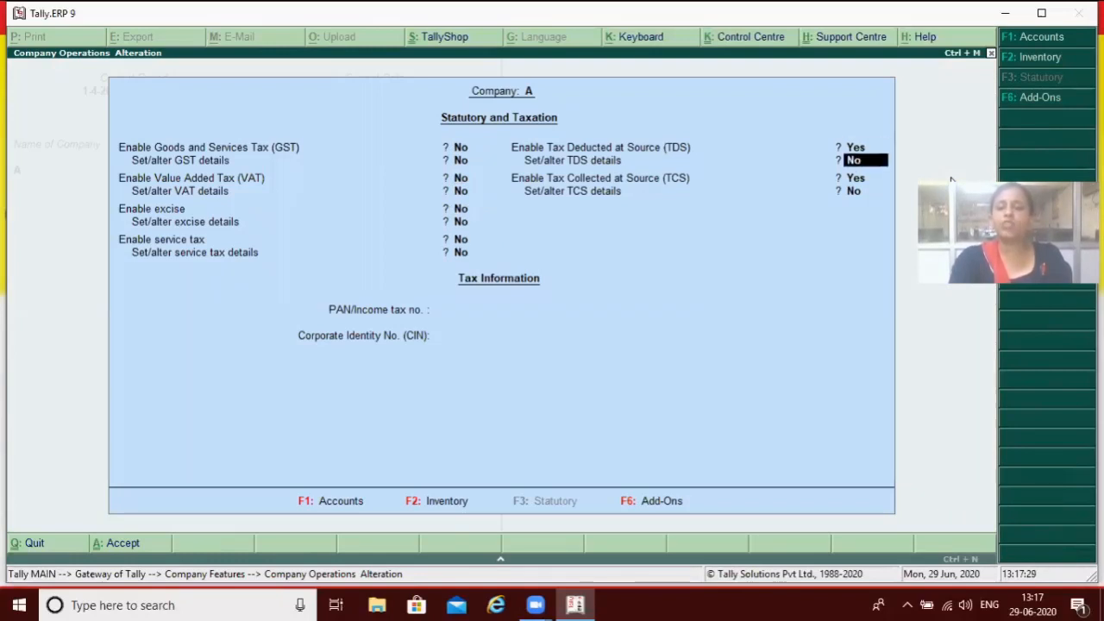
key("Return")
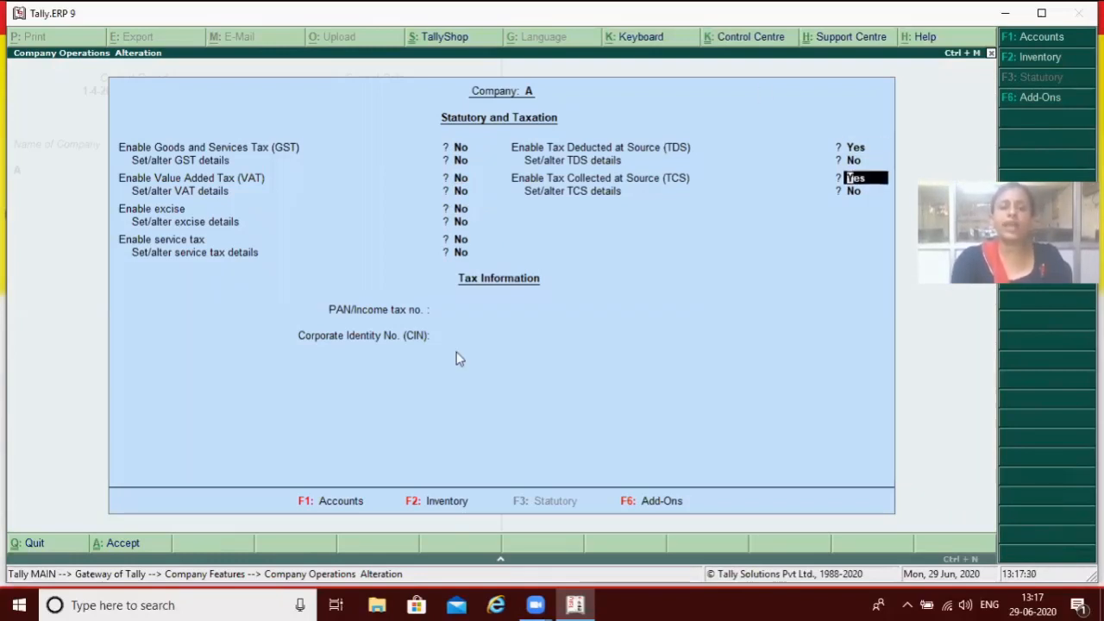
Step: Enable excise, set the excise details option to Yes and accept the Excise Details form without filling in any fields
left_click(461, 212)
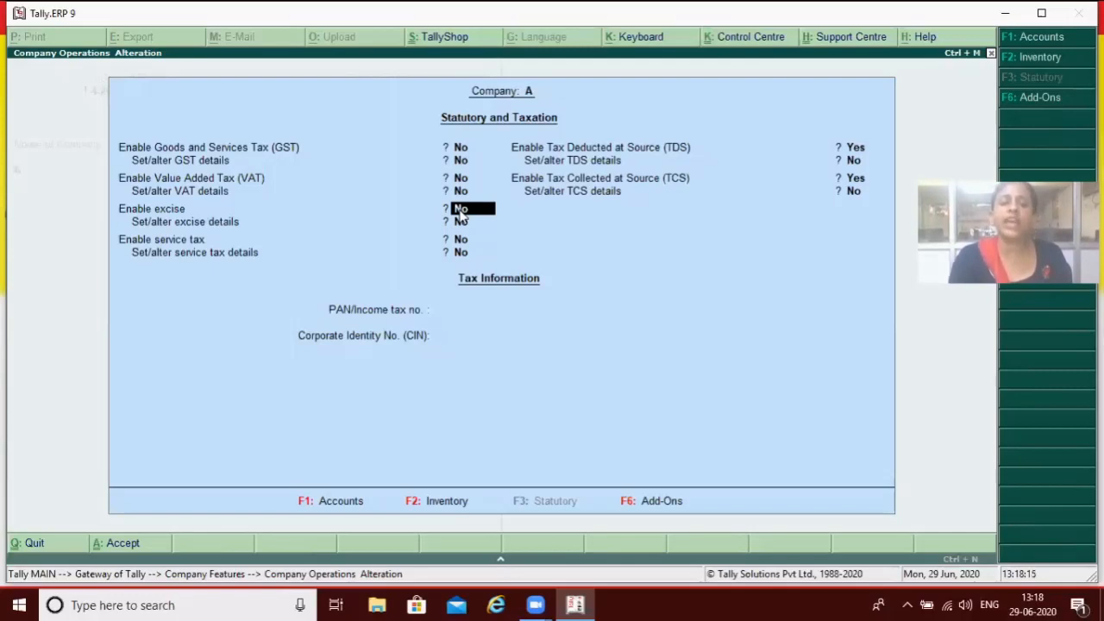
type("y")
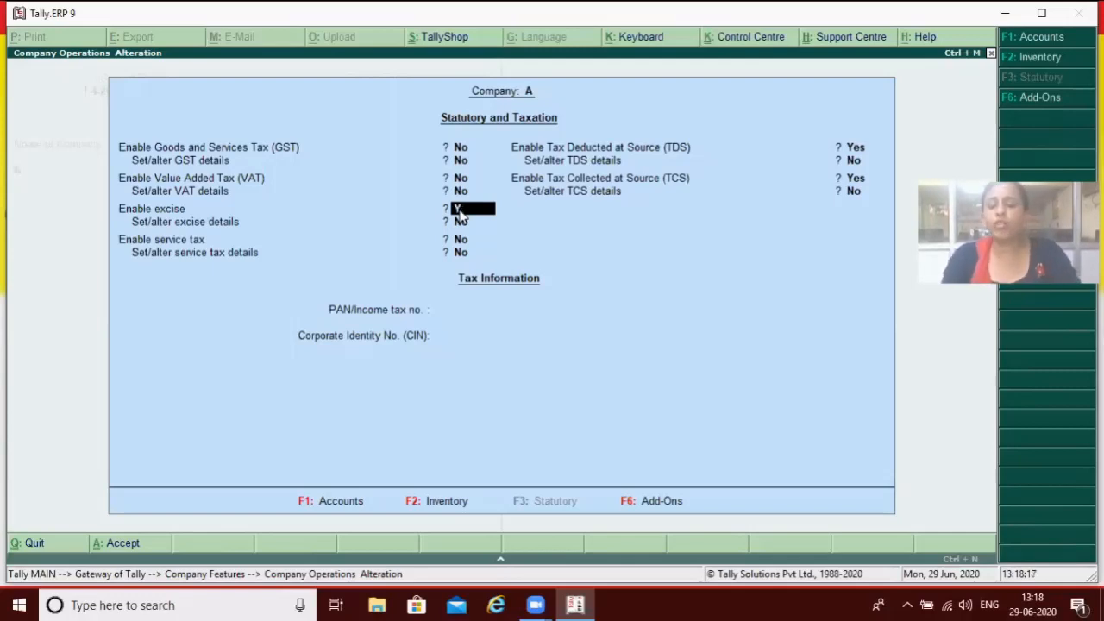
key("Return")
key("Return")
key("Up")
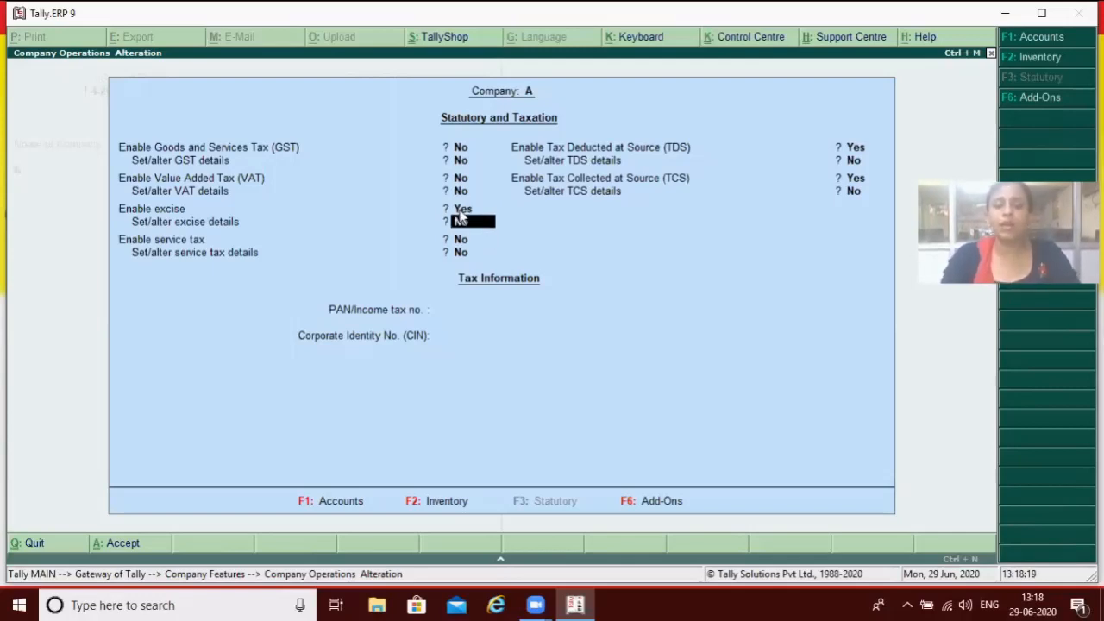
type("y")
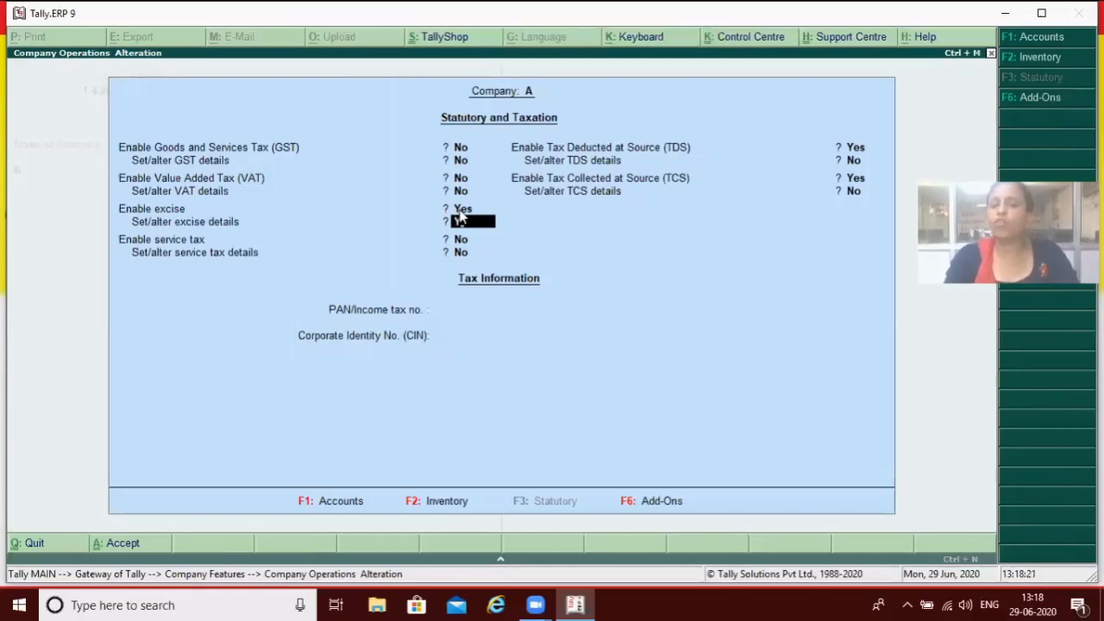
key("Return")
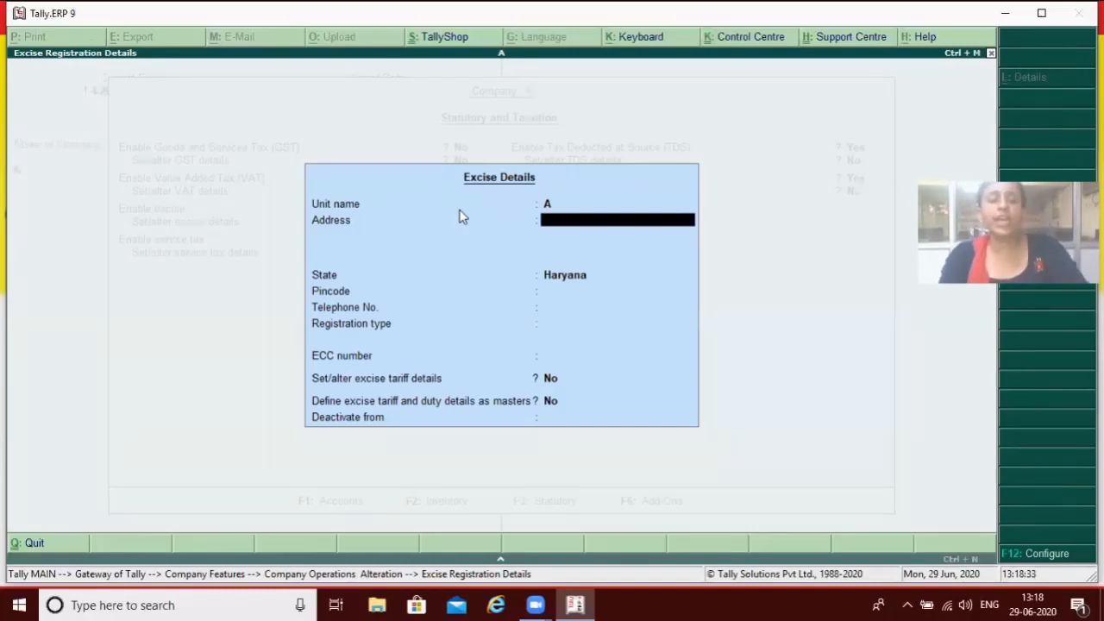
key("ctrl+a")
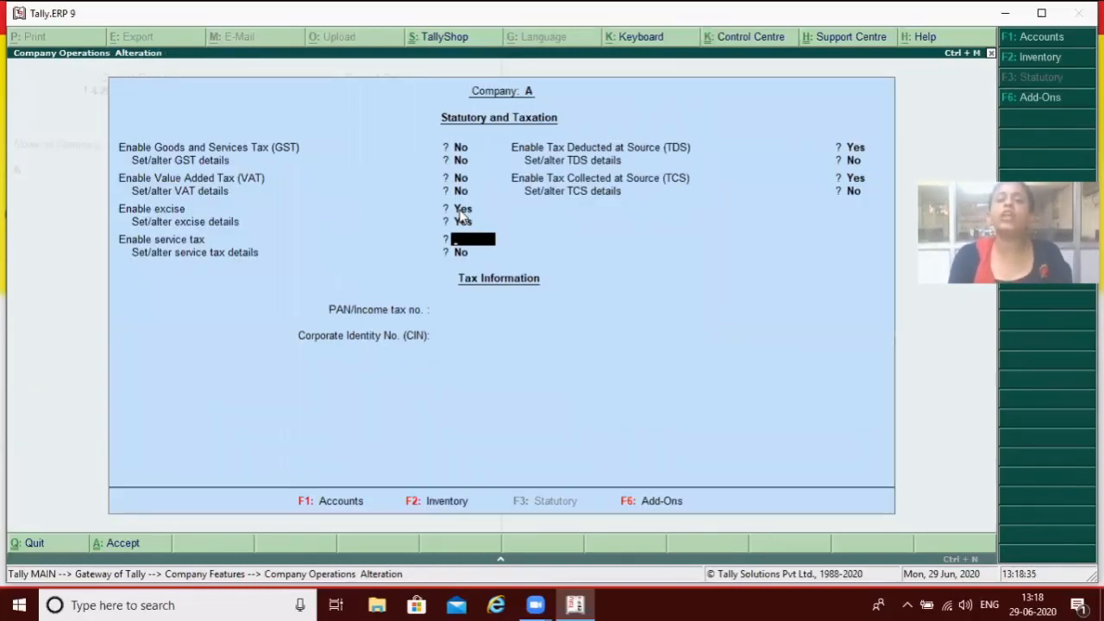
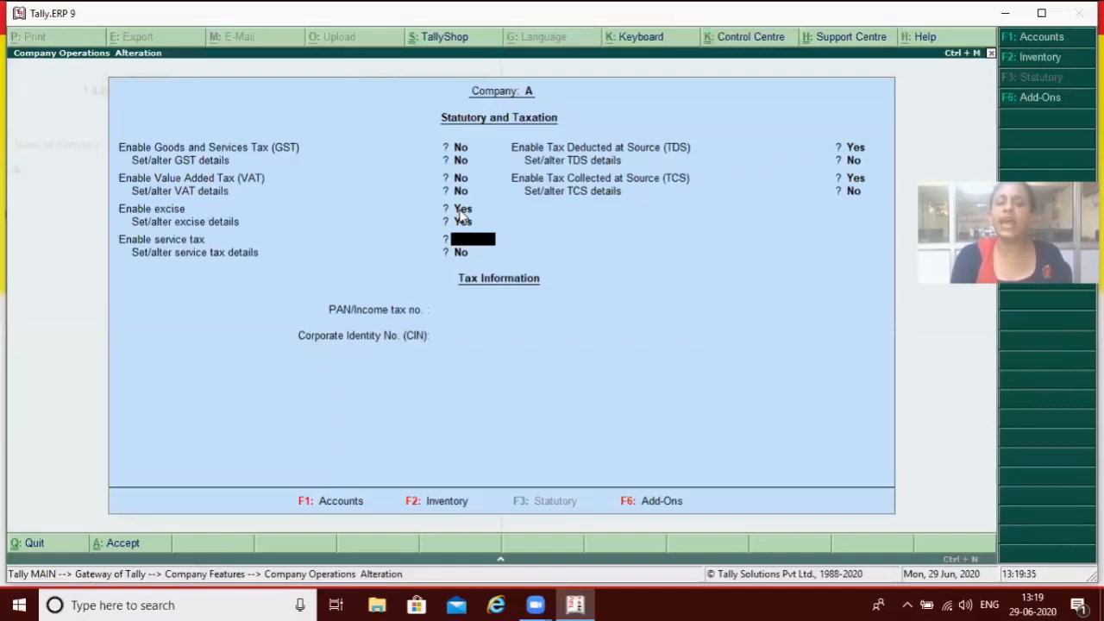
Step: Leave service tax disabled, keep TDS and TCS enabled, save the Statutory and Taxation features and close the company features
key("Return")
key("Return")
key("Return")
key("Return")
key("Return")
key("Return")
key("Return")
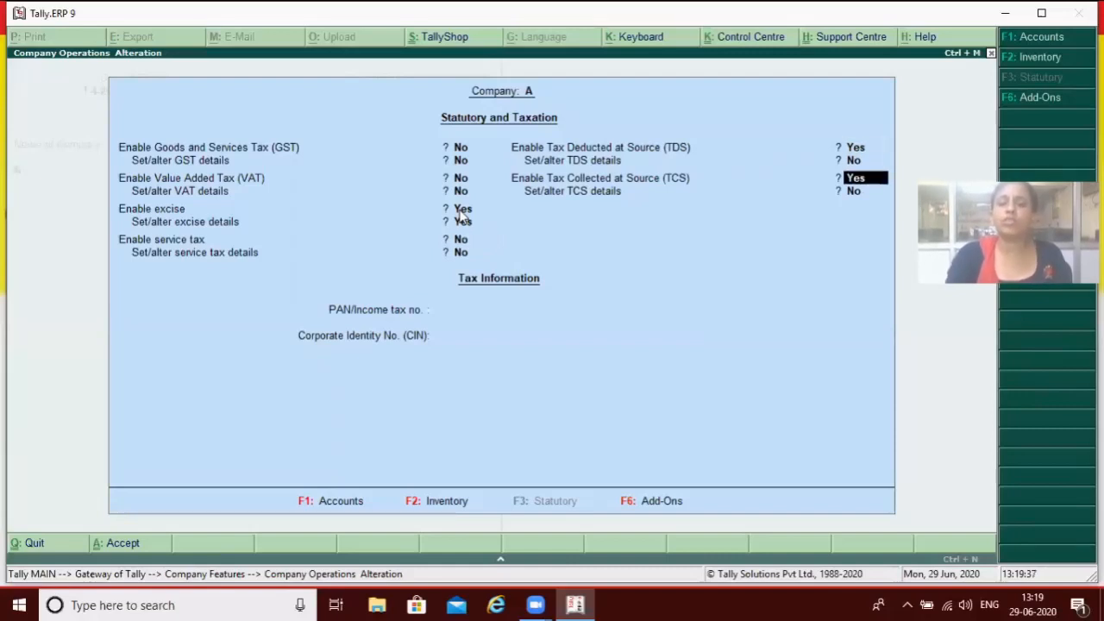
key("Return")
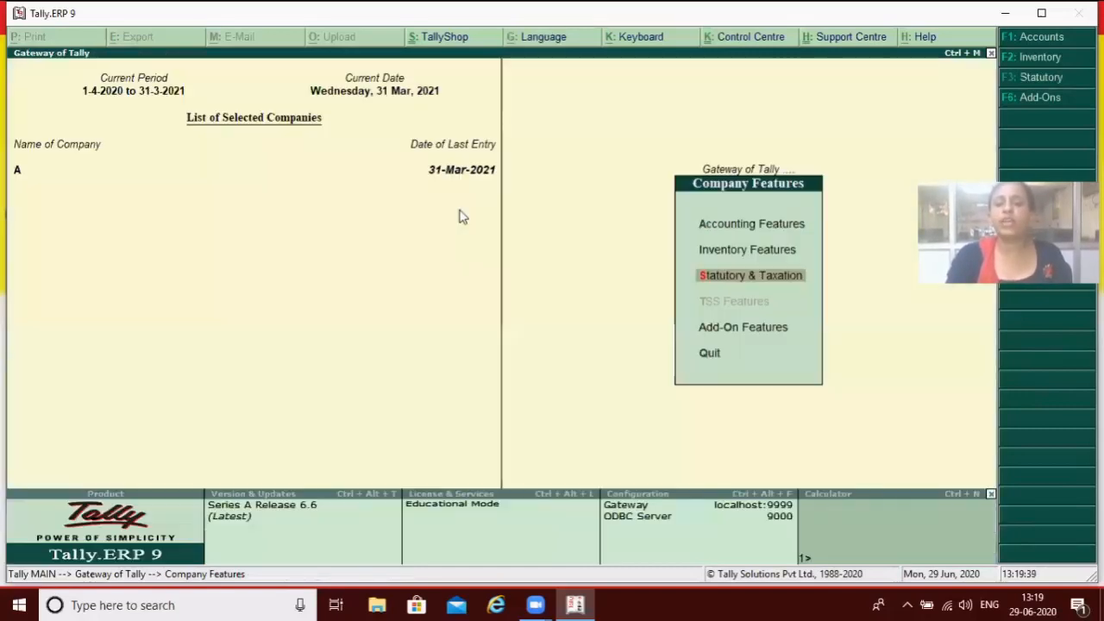
key("Escape")
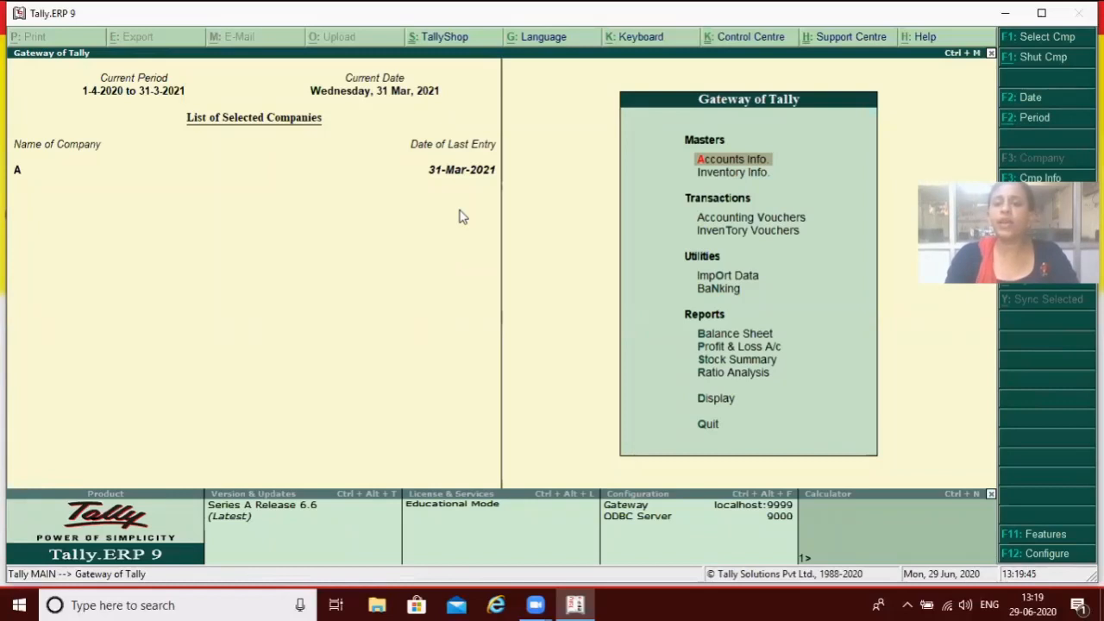
Step: Start a new ledger named PURCHASE under Purchase Accounts, with inventory values affected and excise set to Applicable
key("Return")
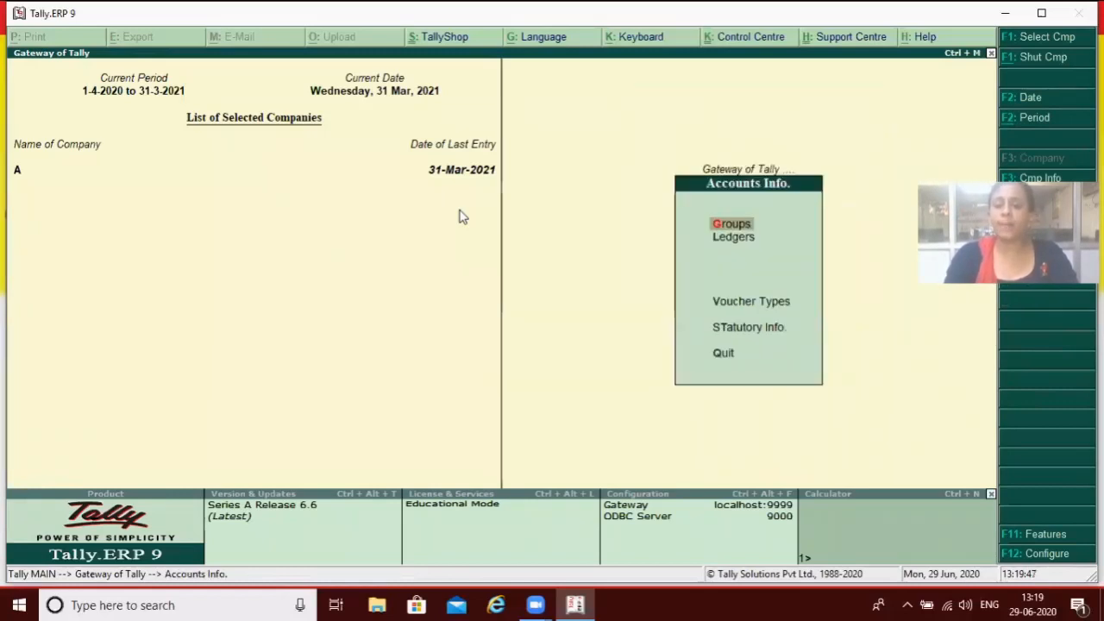
key("Down")
key("Return")
key("Return")
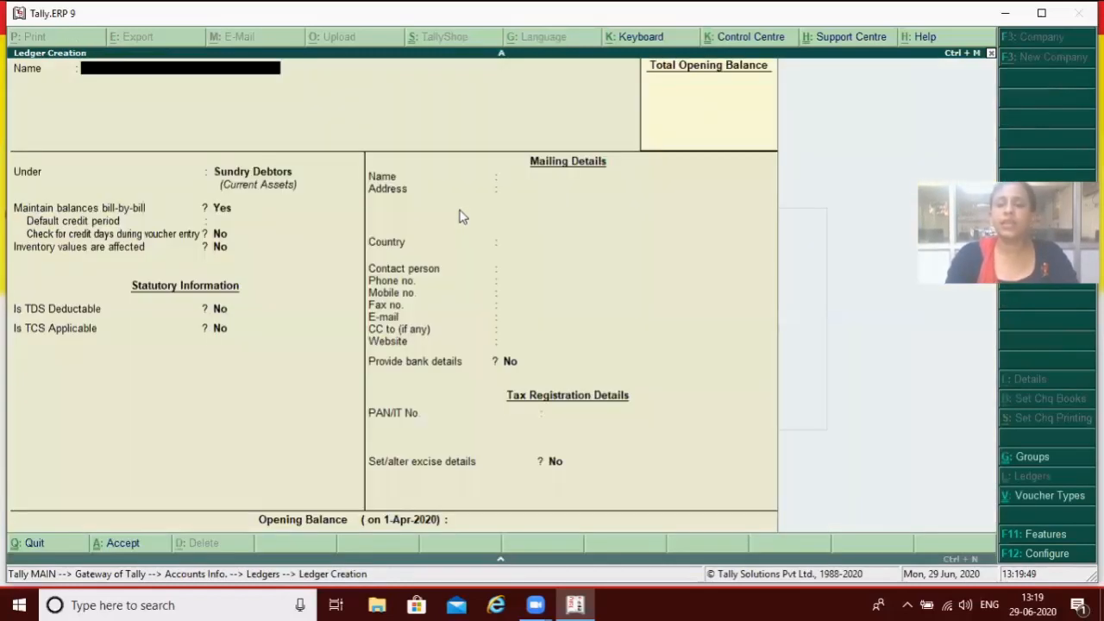
type("PURCHASE")
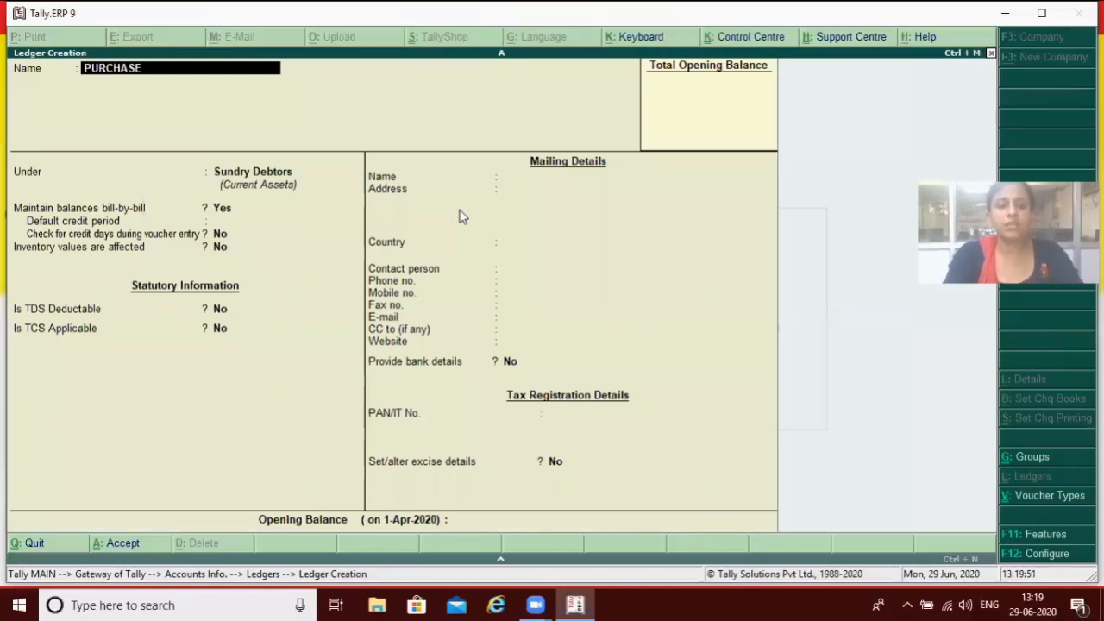
key("Return")
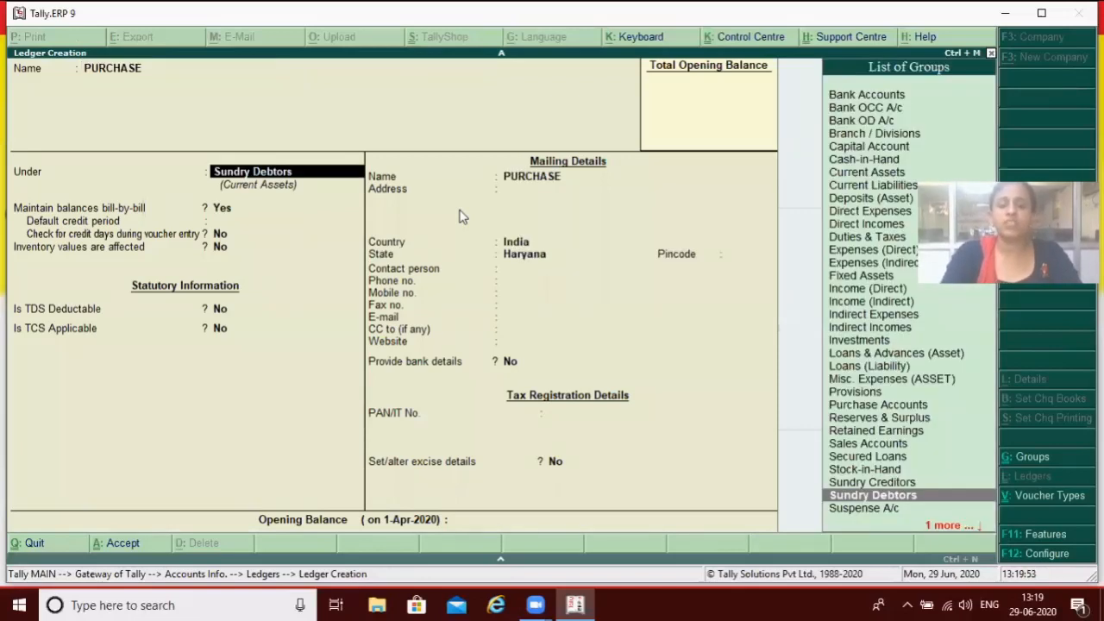
type("P")
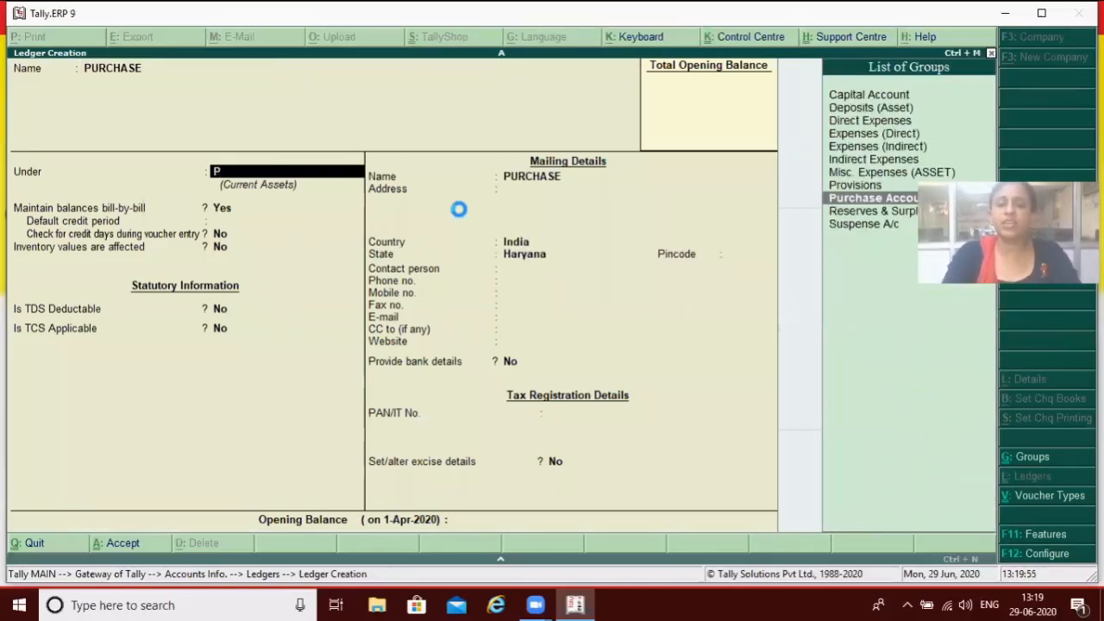
key("Return")
key("Return")
key("Return")
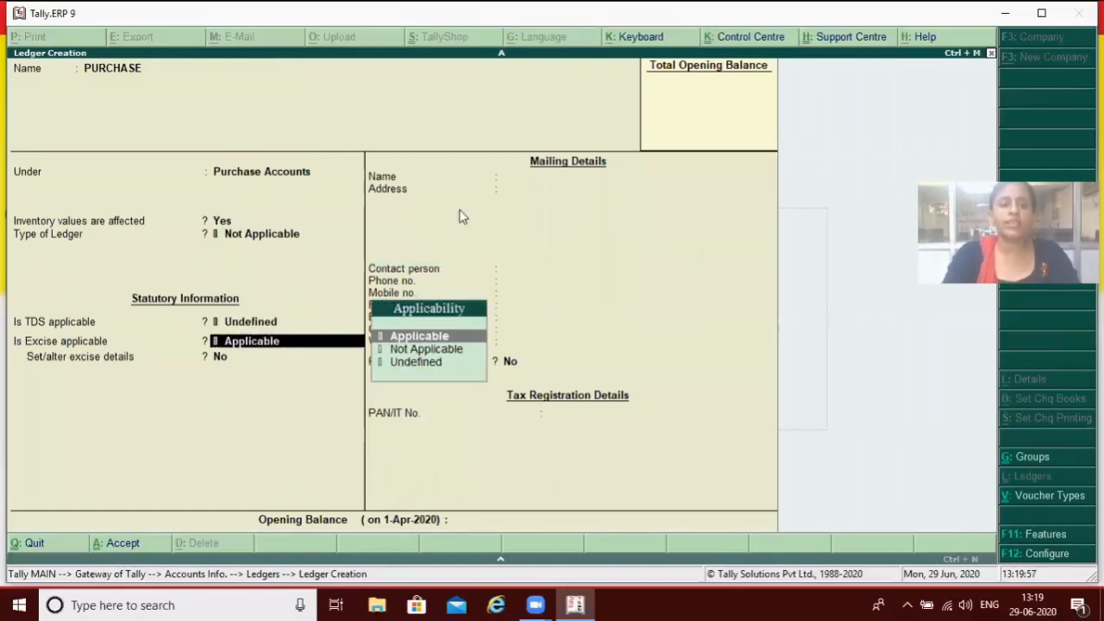
key("Return")
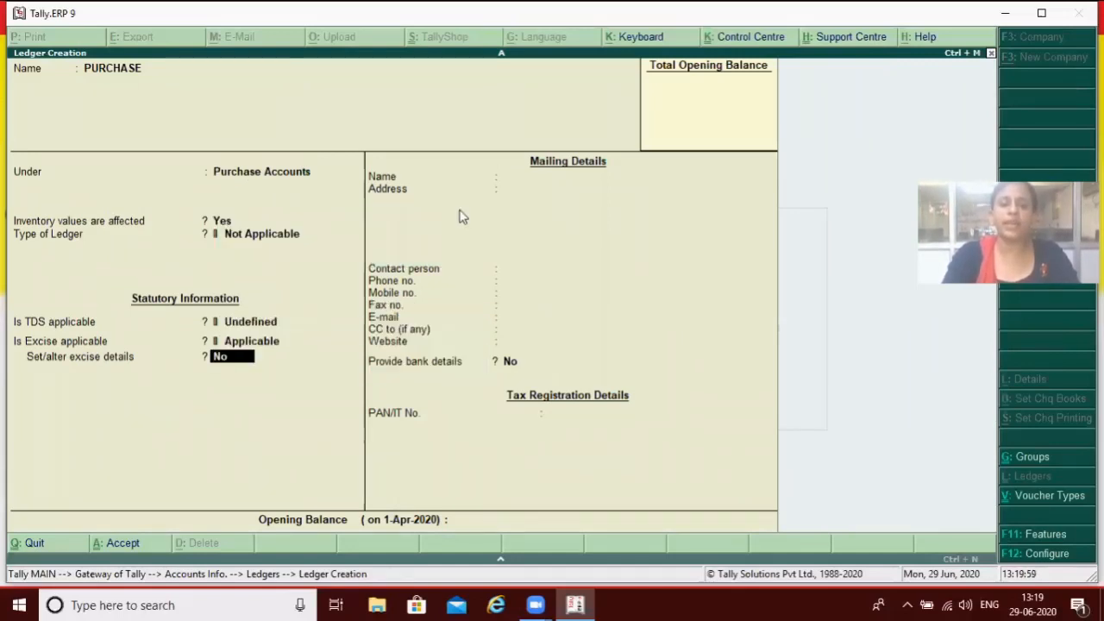
Step: Enable the PURCHASE ledger's excise details with tariff name EXCISE, Ad Valorem valuation and a rate of 16%, and save the ledger
key("y")
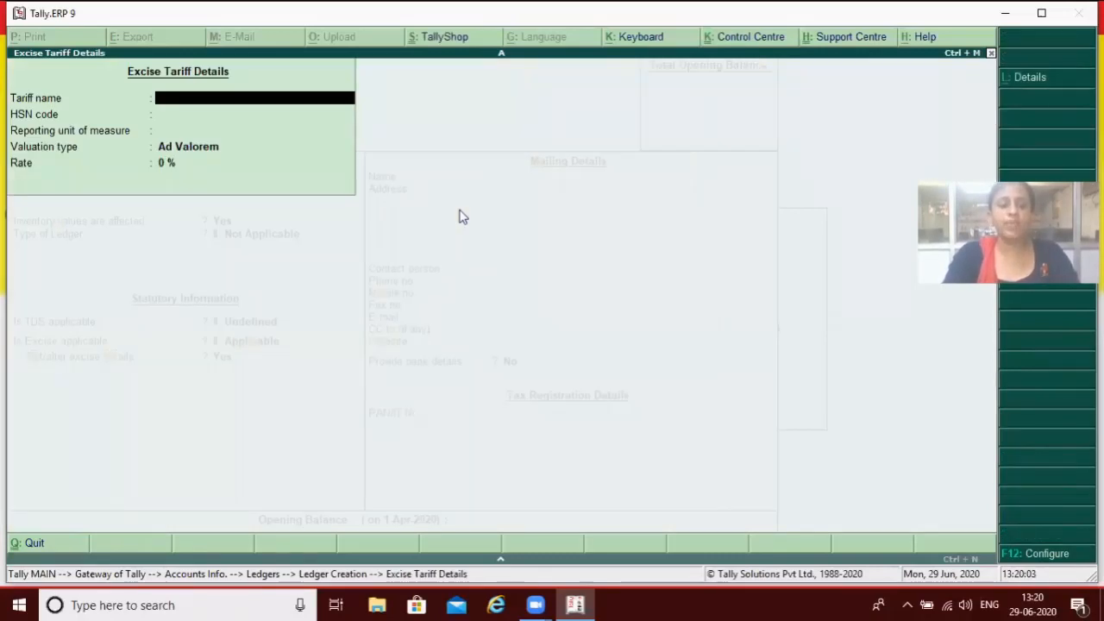
type("EXCISE")
key("Return")
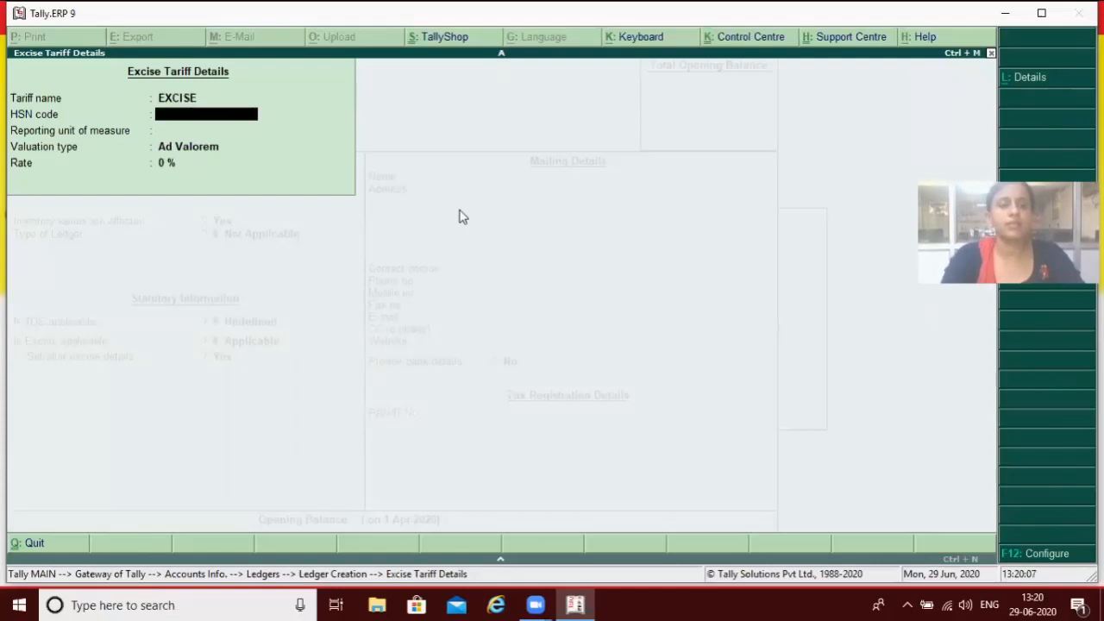
key("Return")
key("Return")
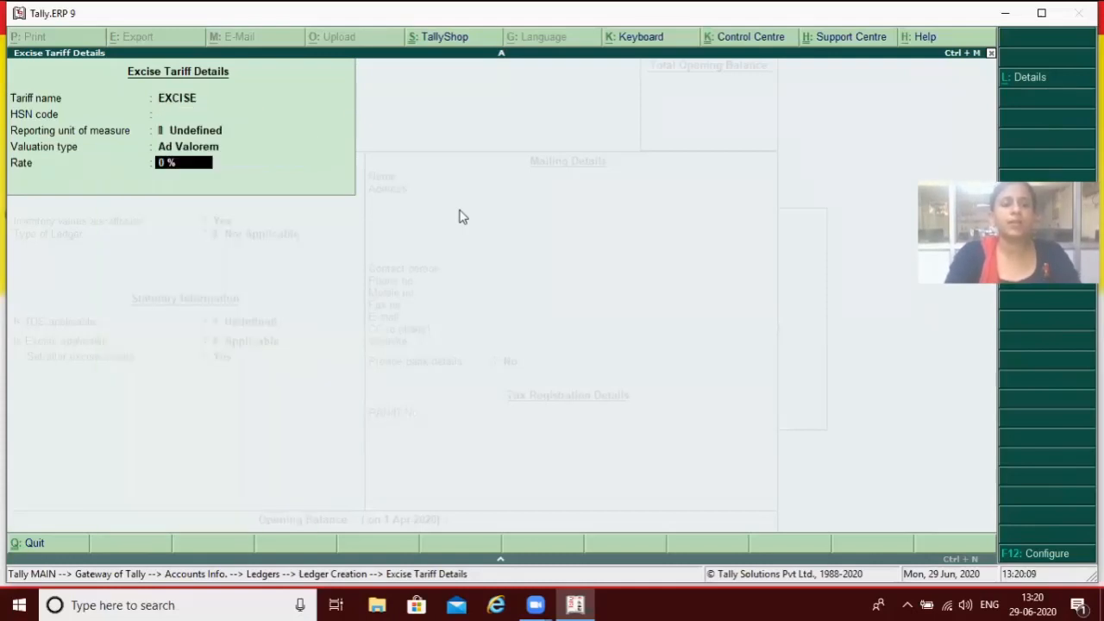
type("16")
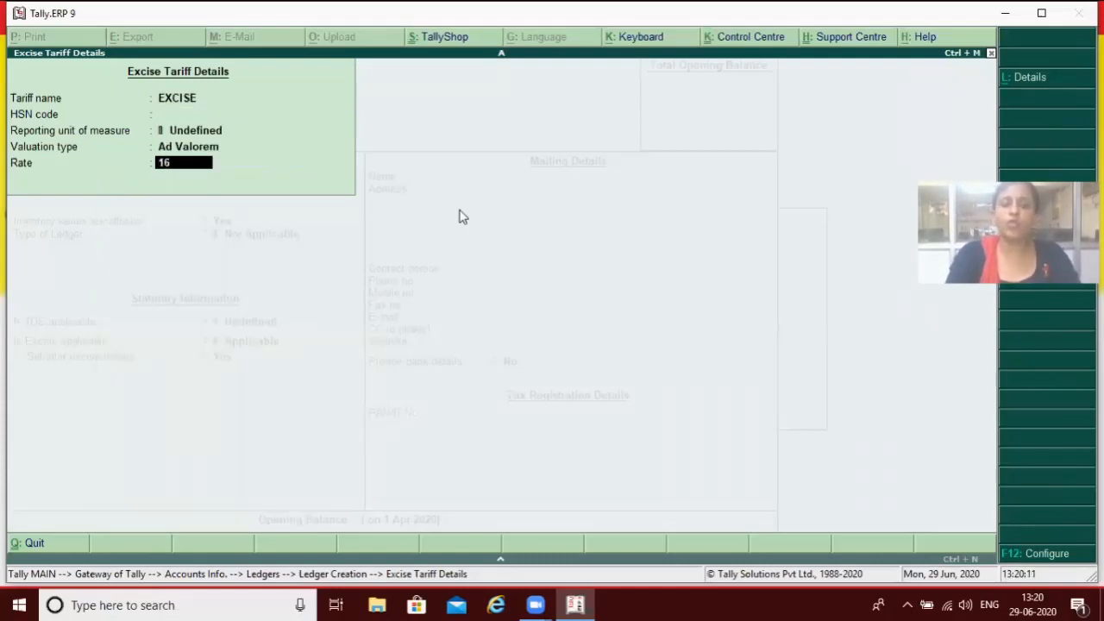
key("Return")
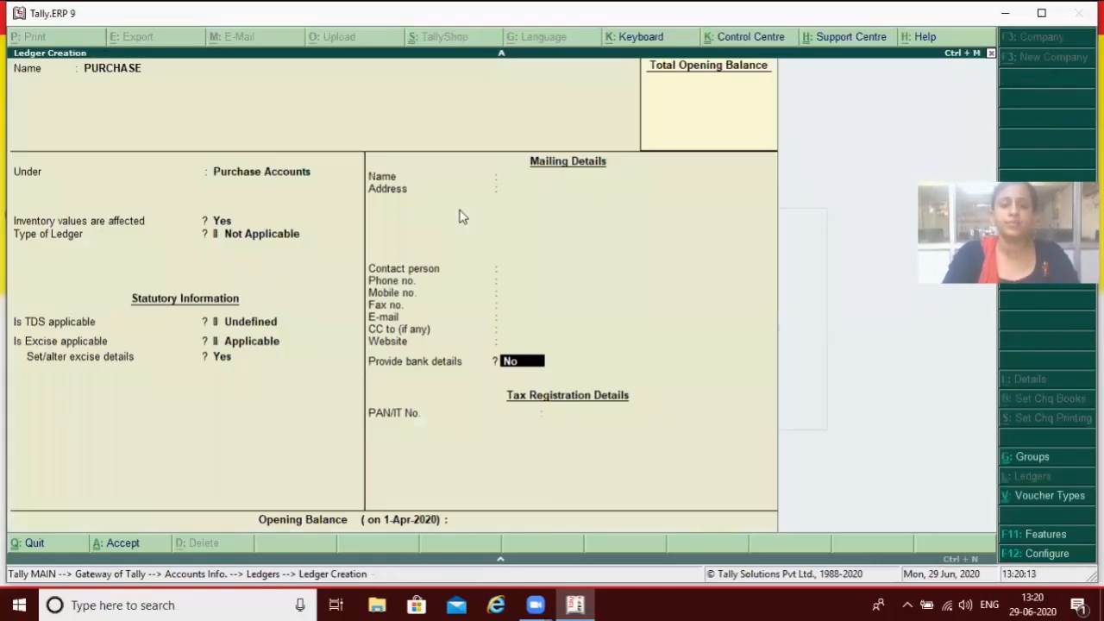
key("Return")
key("Return")
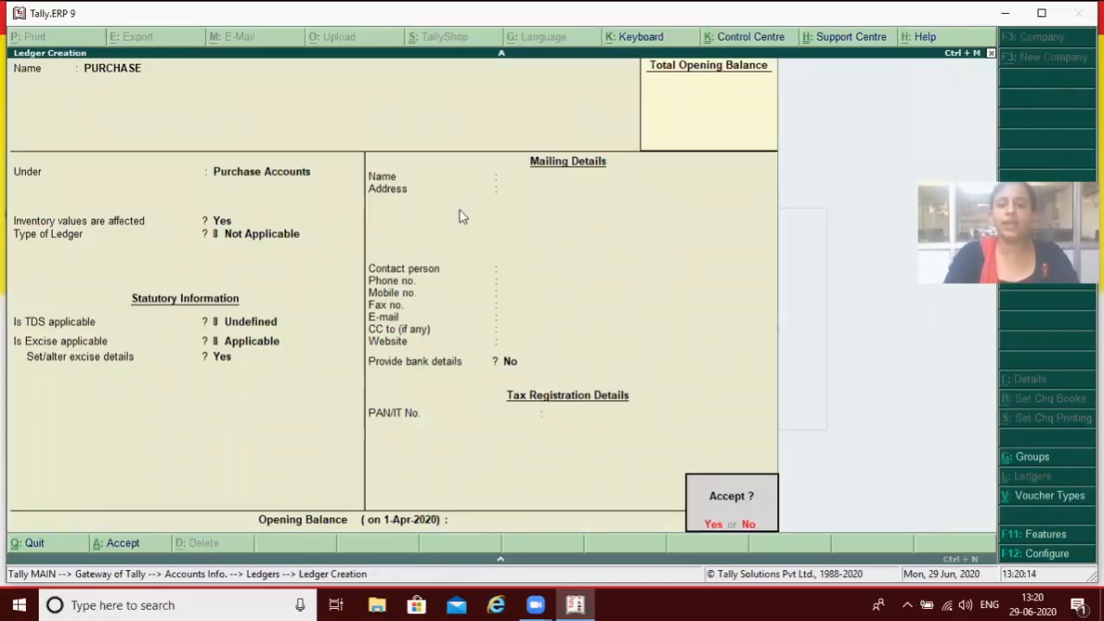
key("Return")
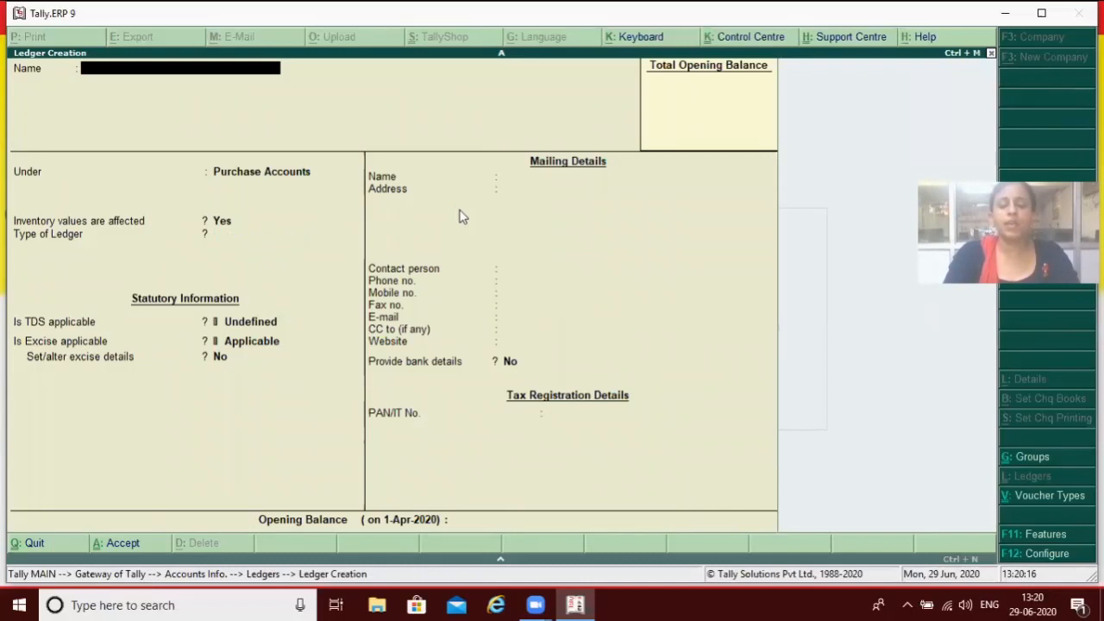
Step: Start another ledger named EXCISE DUTY 16% INPUT and place it under Duties & Taxes
type("EXCISE DUT")
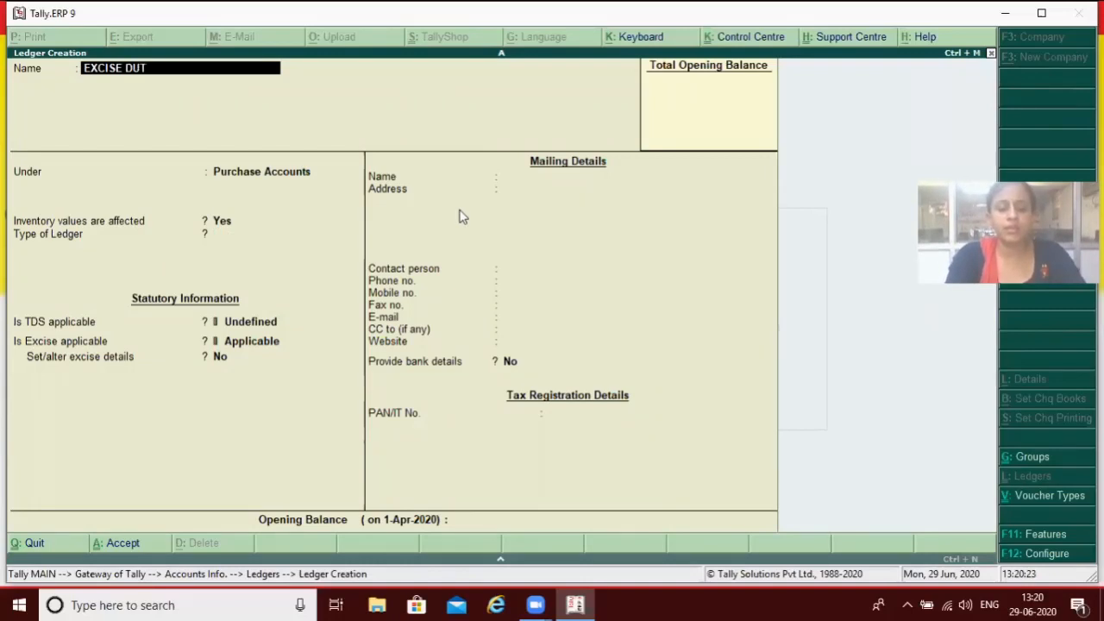
type("Y 16%")
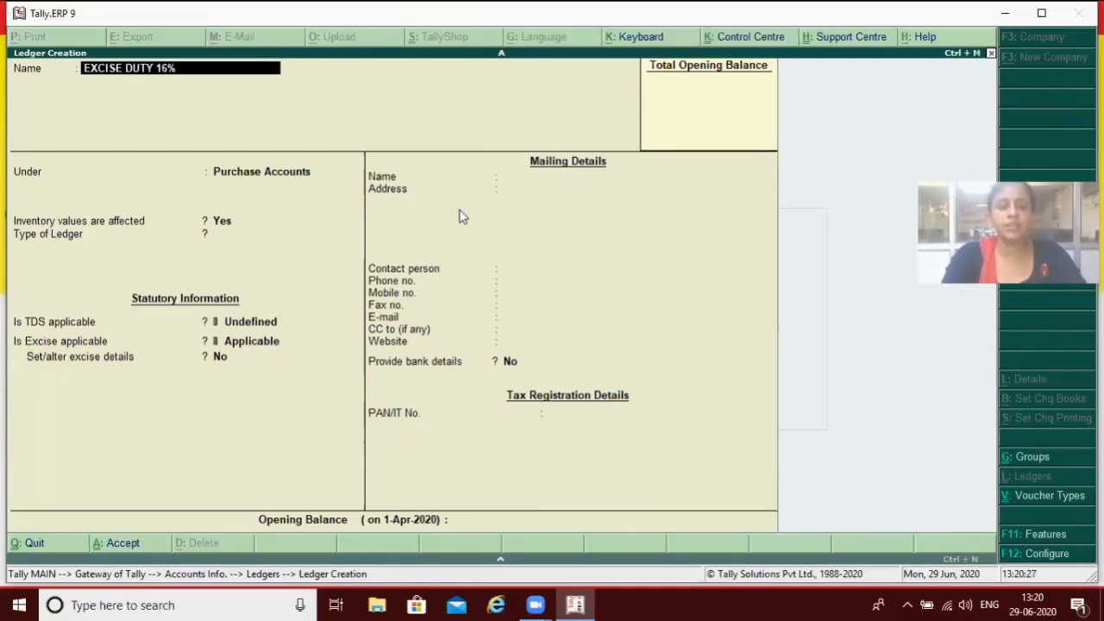
type(" INPUT")
key("Return")
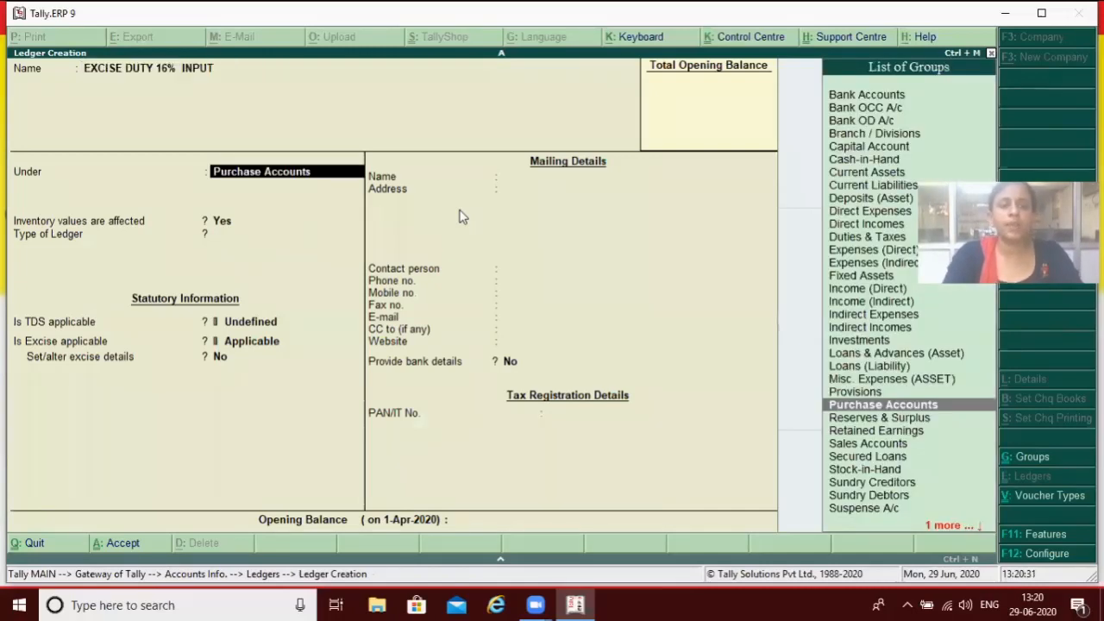
type("du")
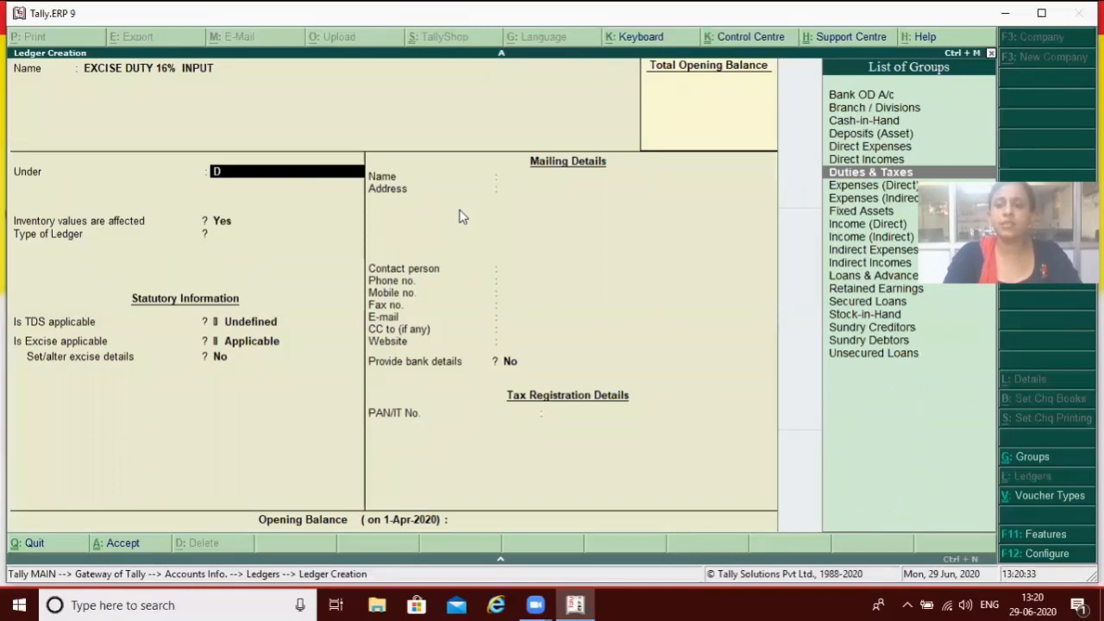
key("Return")
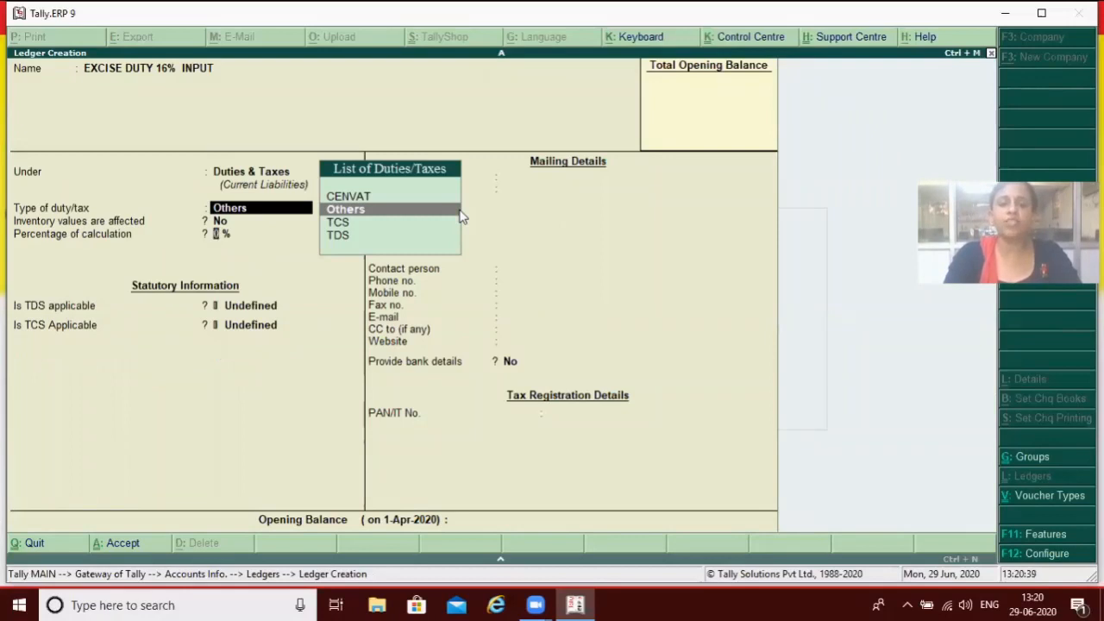
Step: Set the duty type to Others, percentage to 16%, calculation method to Additional Duty and rounding to Not Applicable, and save the ledger
key("Return")
type("16")
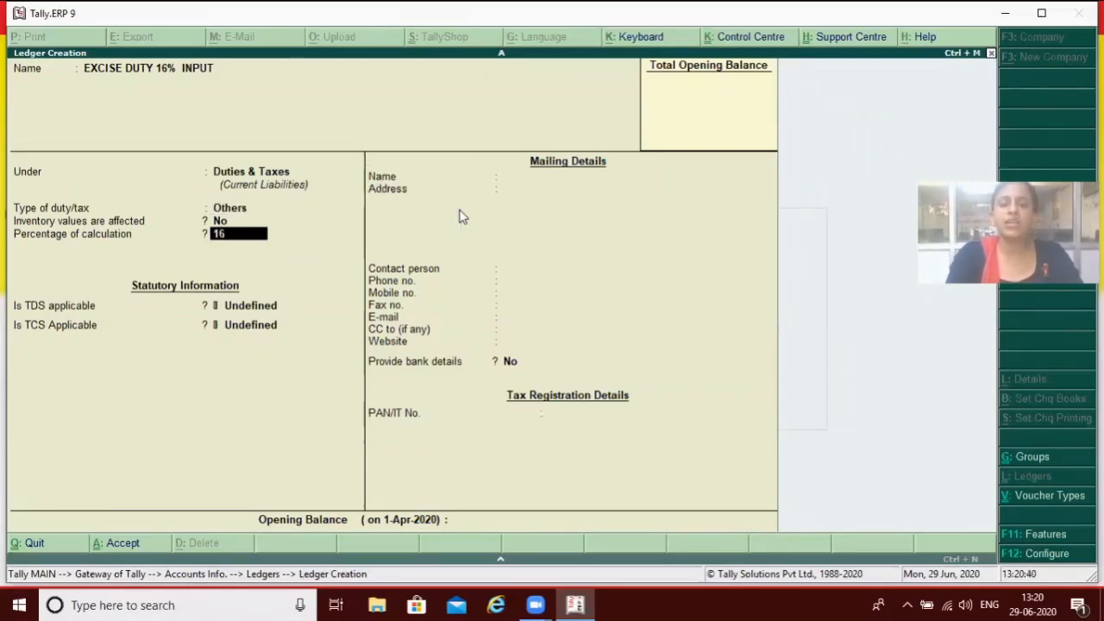
key("Return")
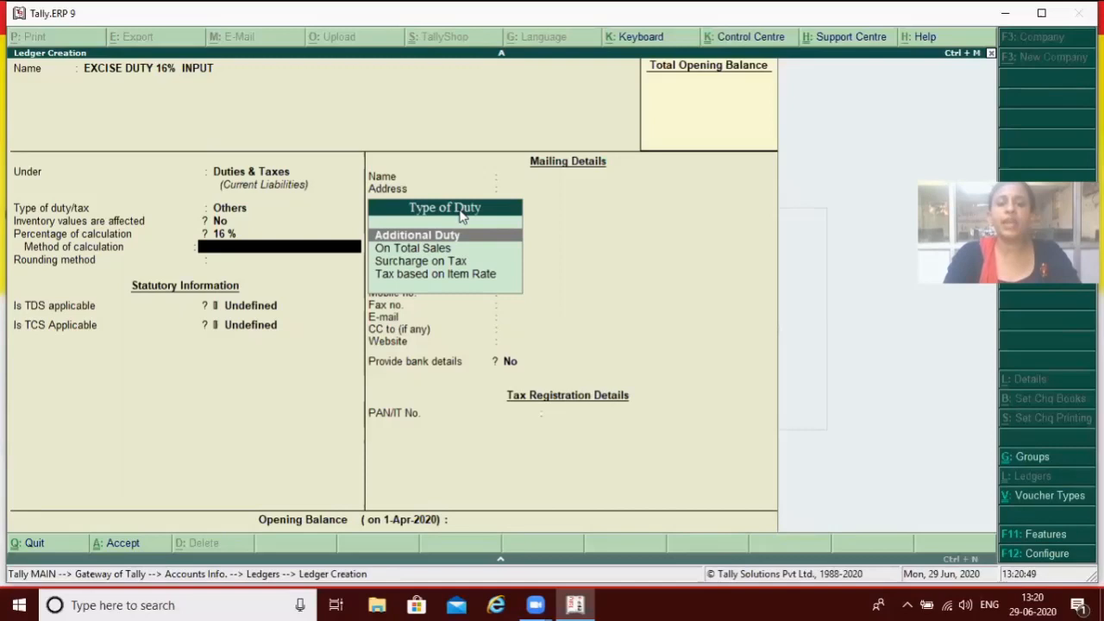
key("Return")
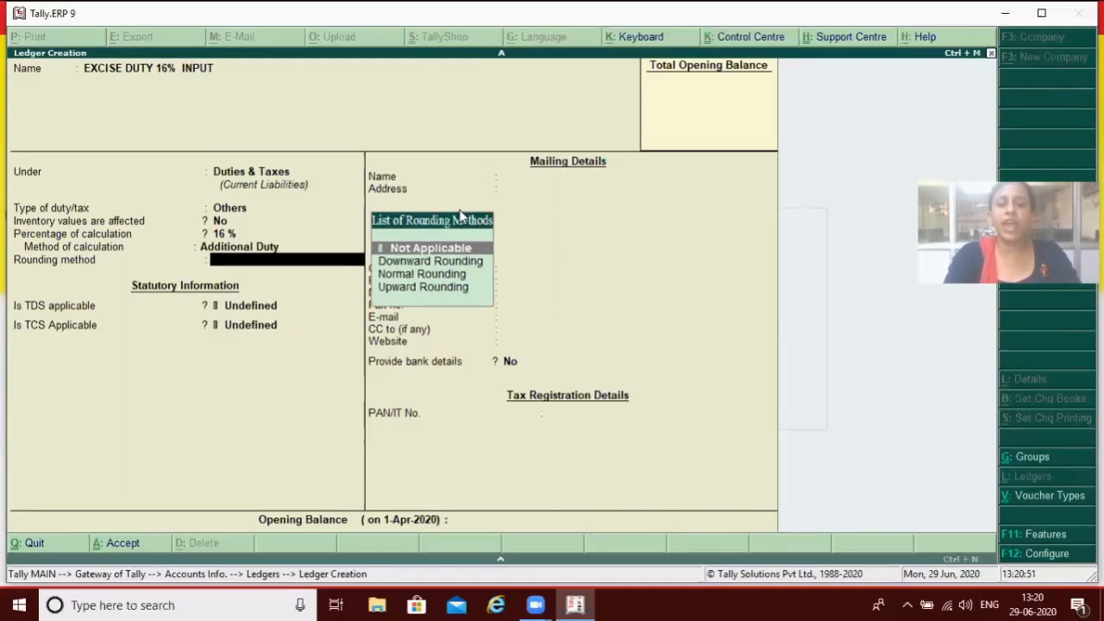
key("Return")
key("Return")
key("Return")
key("Return")
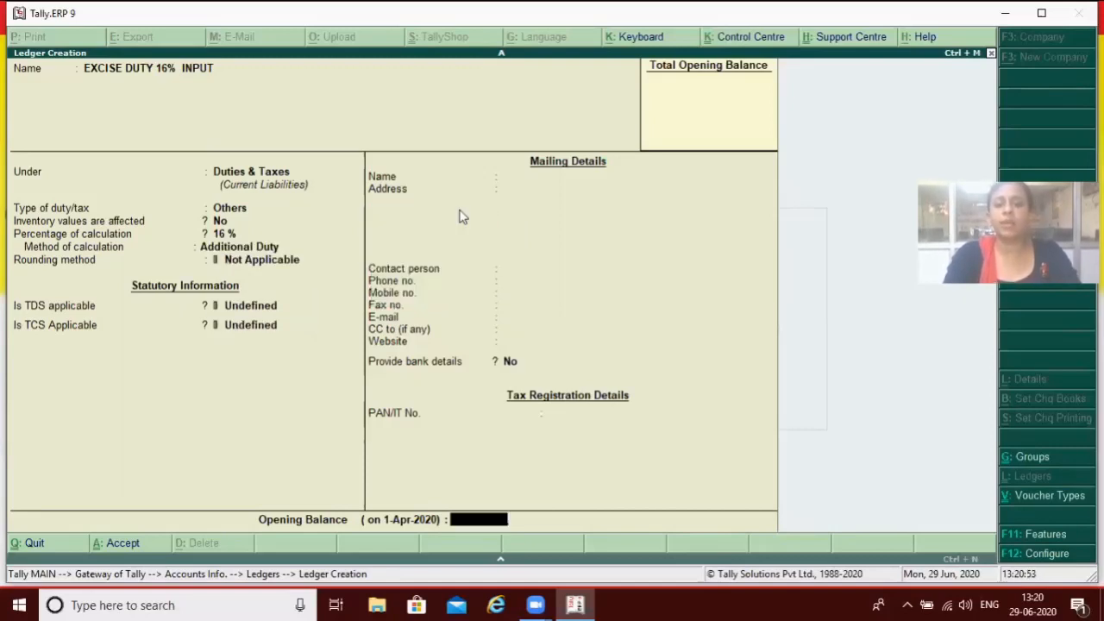
key("Return")
key("Return")
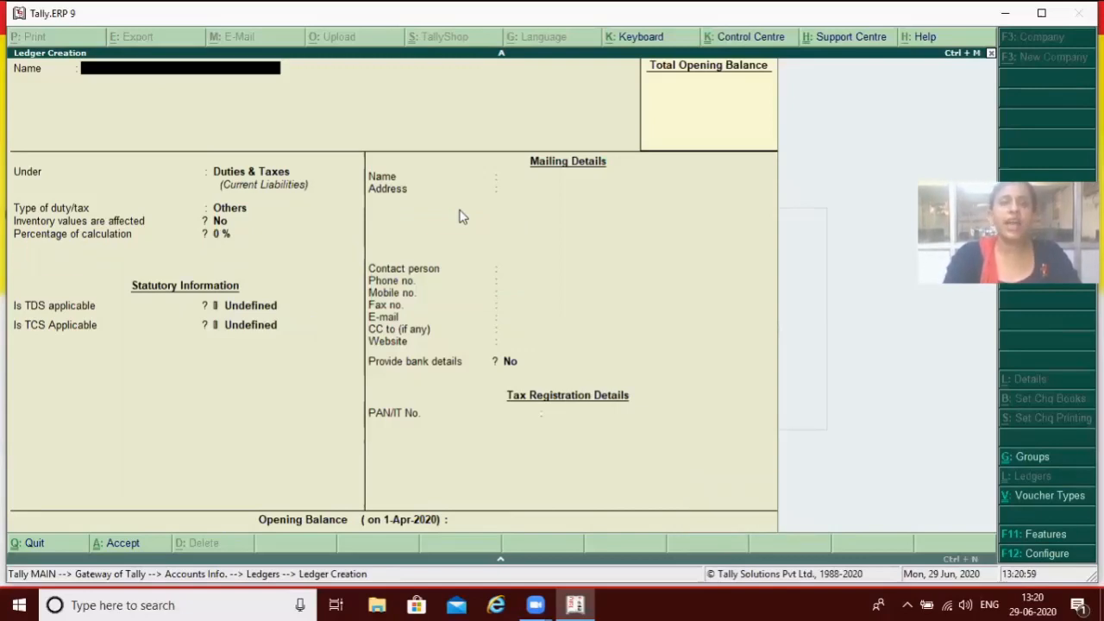
Step: Start a new ledger named SALEE and place it under Sales Accounts
type("SALEE")
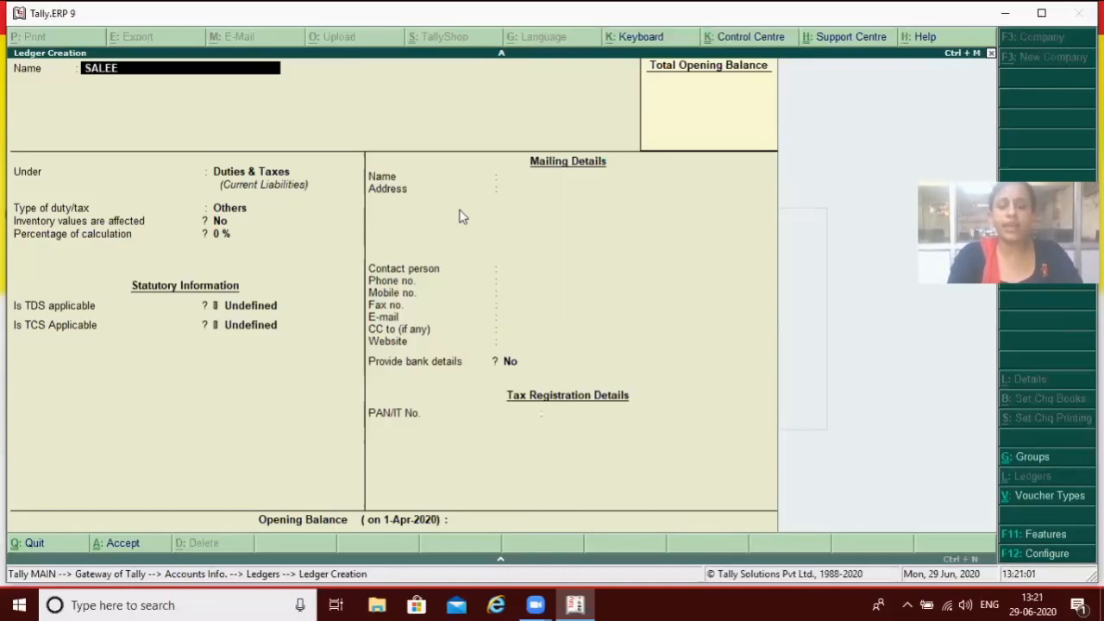
key("Return")
type("S")
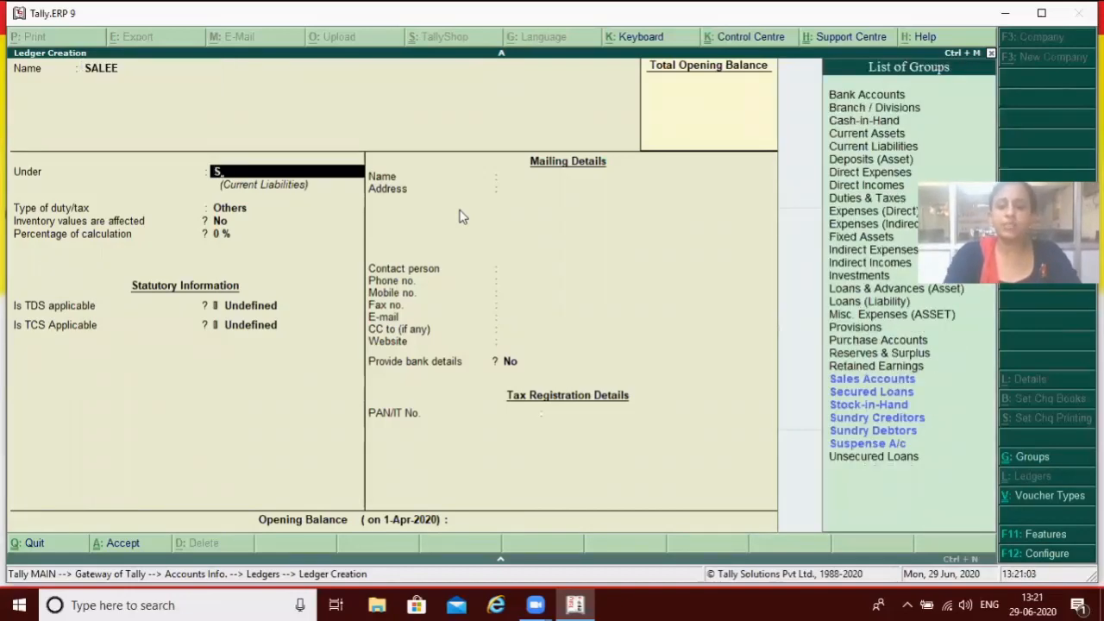
key("Up")
key("Up")
key("Up")
key("Up")
key("Return")
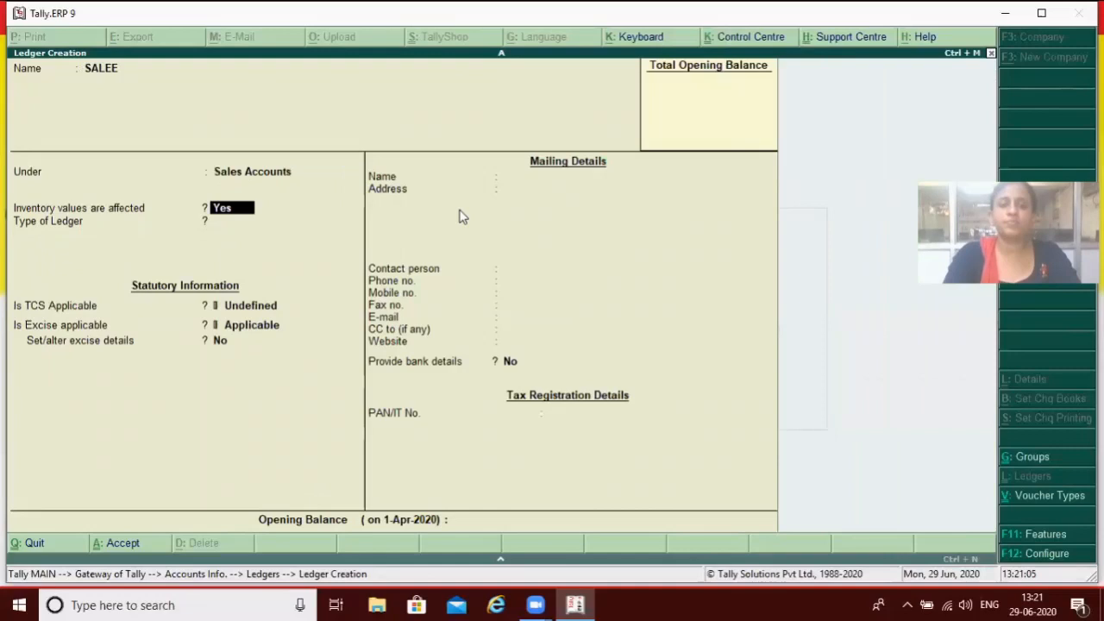
Step: Keep inventory values affected, set the ledger type to Not Applicable and excise to Applicable, and open the sales ledger's excise tariff details
key("Return")
key("Return")
key("Return")
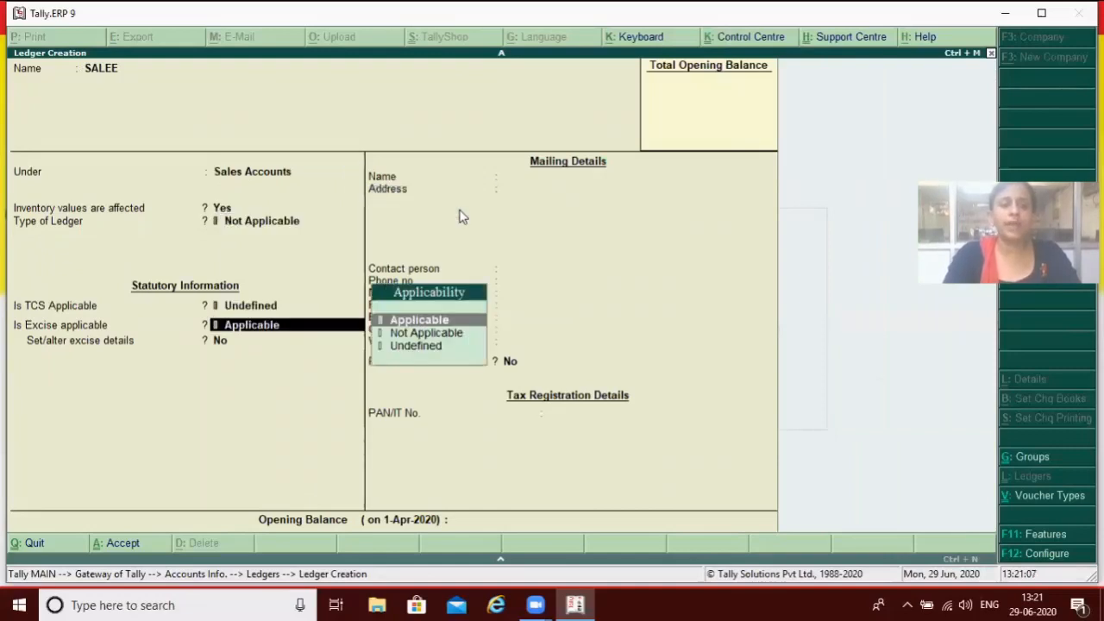
key("Return")
key("y")
key("Return")
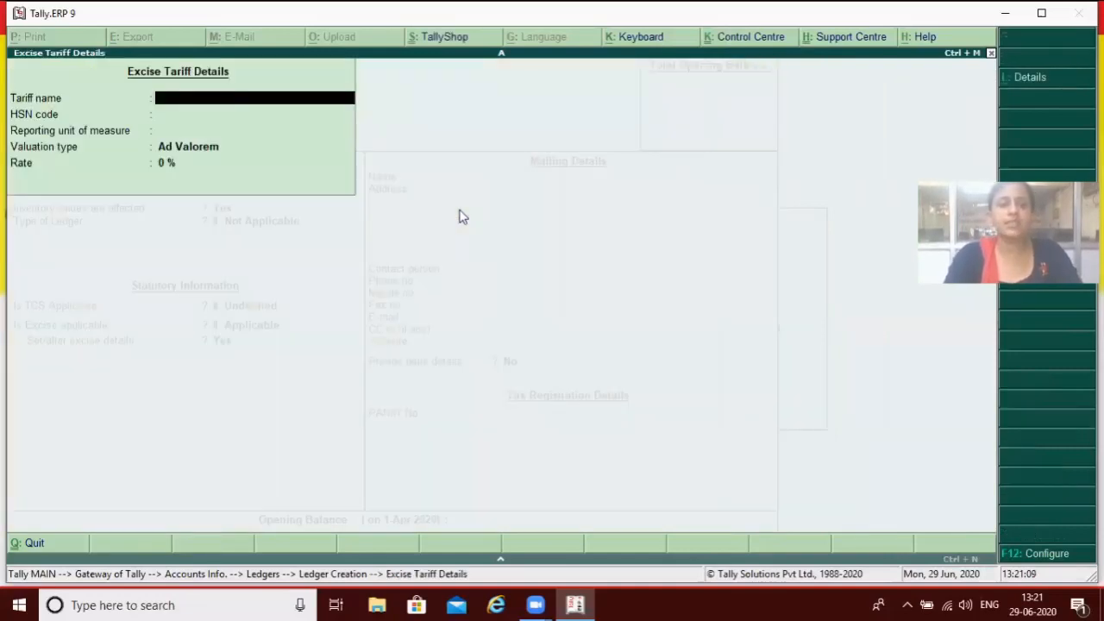
Step: Name the sales ledger's excise tariff EXCISE and leave its HSN code blank
type("EXCISR")
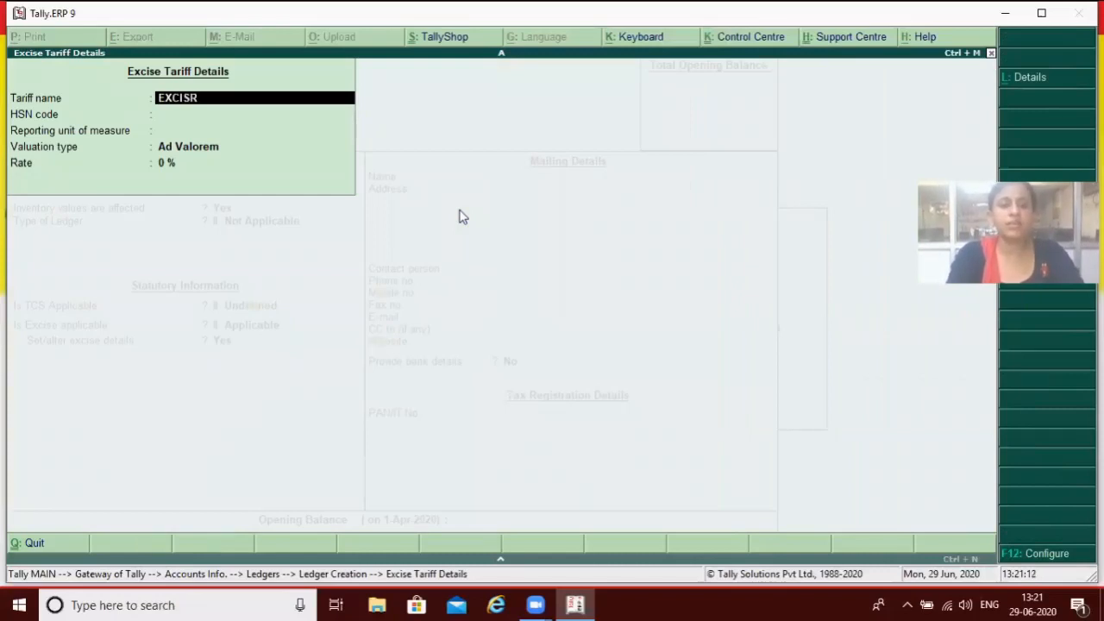
key("BackSpace")
type("E")
key("Return")
key("Return")
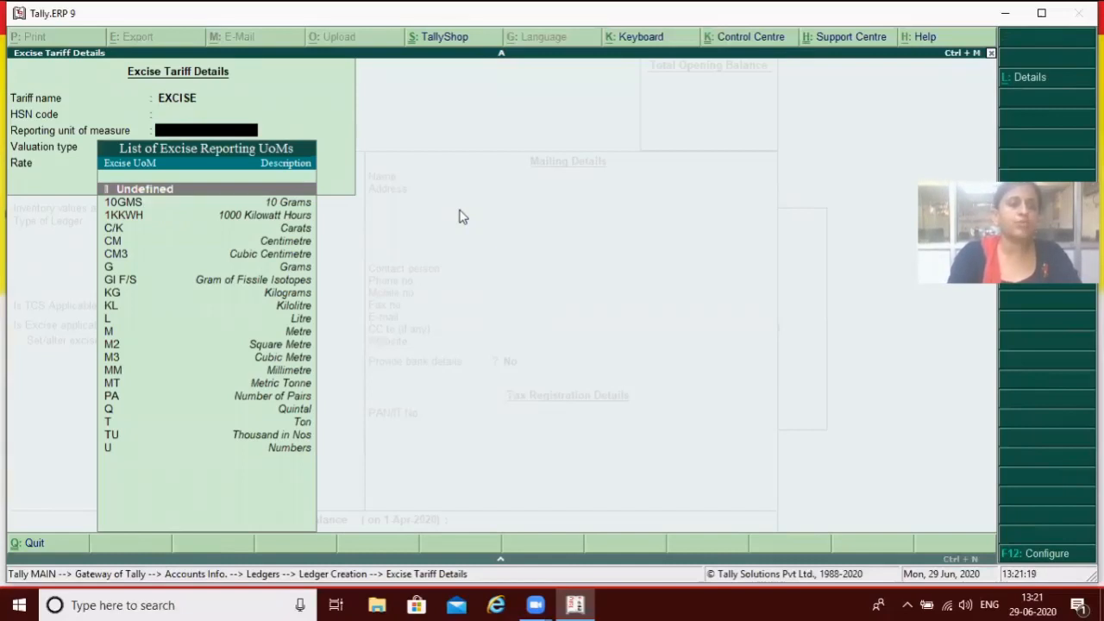
Step: Set the tariff's reporting unit of measure to KG (Kilograms), keeping Ad Valorem as the valuation type
key("Down")
key("Down")
key("Down")
key("Down")
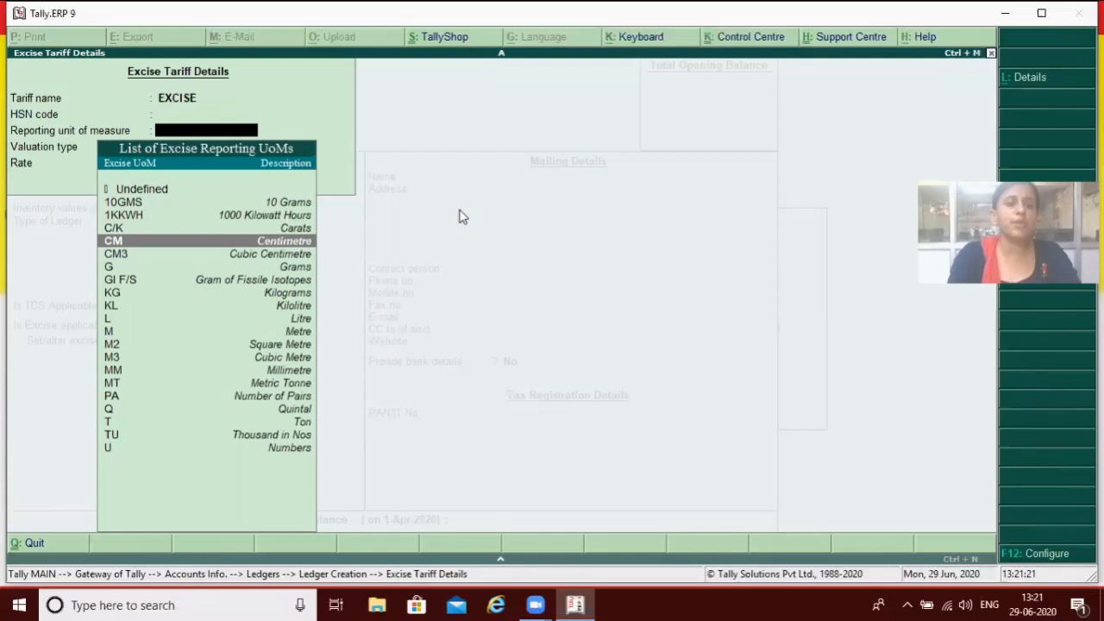
key("Down")
key("Down")
key("Down")
key("Down")
key("Down")
key("Down")
key("Down")
key("Down")
key("Down")
key("Down")
key("Down")
key("Down")
key("Down")
key("Down")
key("Down")
key("Down")
key("Up")
key("Up")
key("Up")
key("Up")
key("Up")
key("Up")
key("Up")
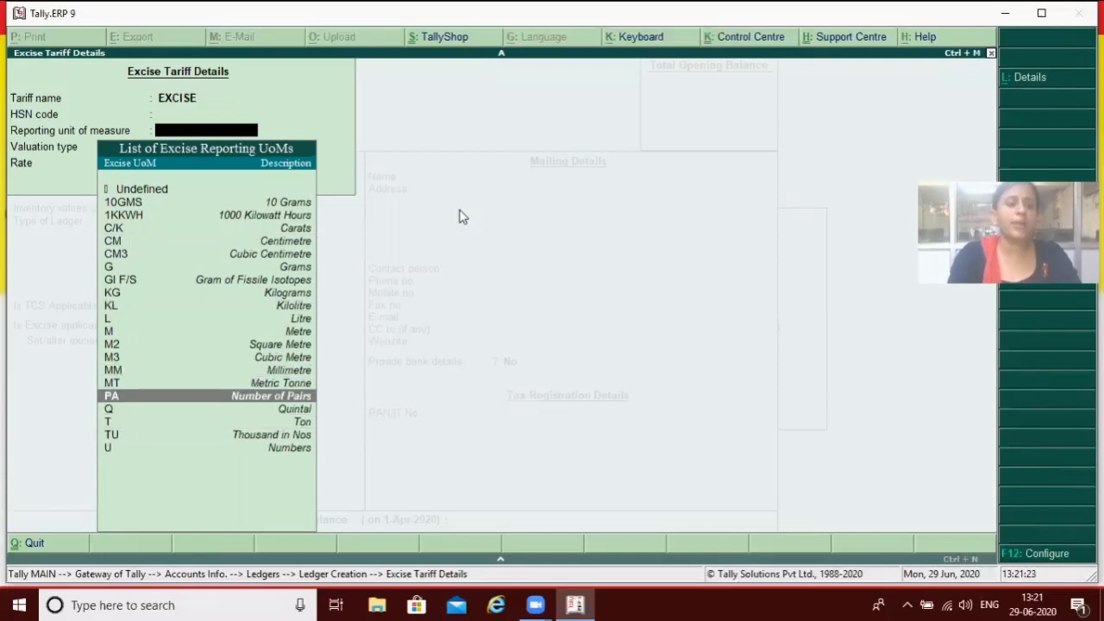
key("Up")
key("Up")
key("Up")
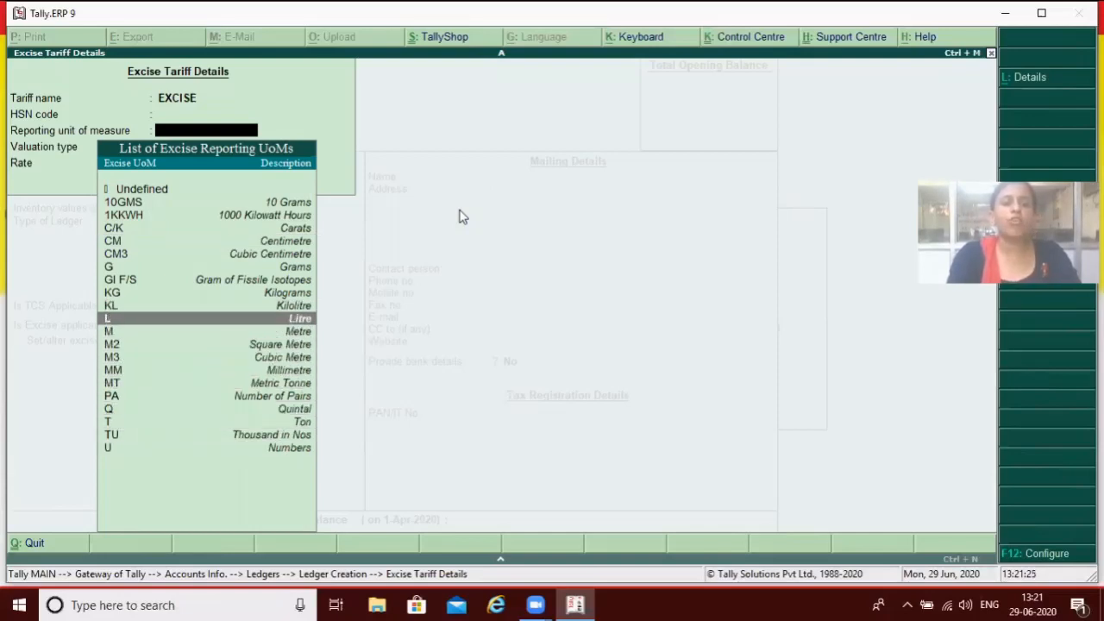
key("Up")
key("Up")
key("Return")
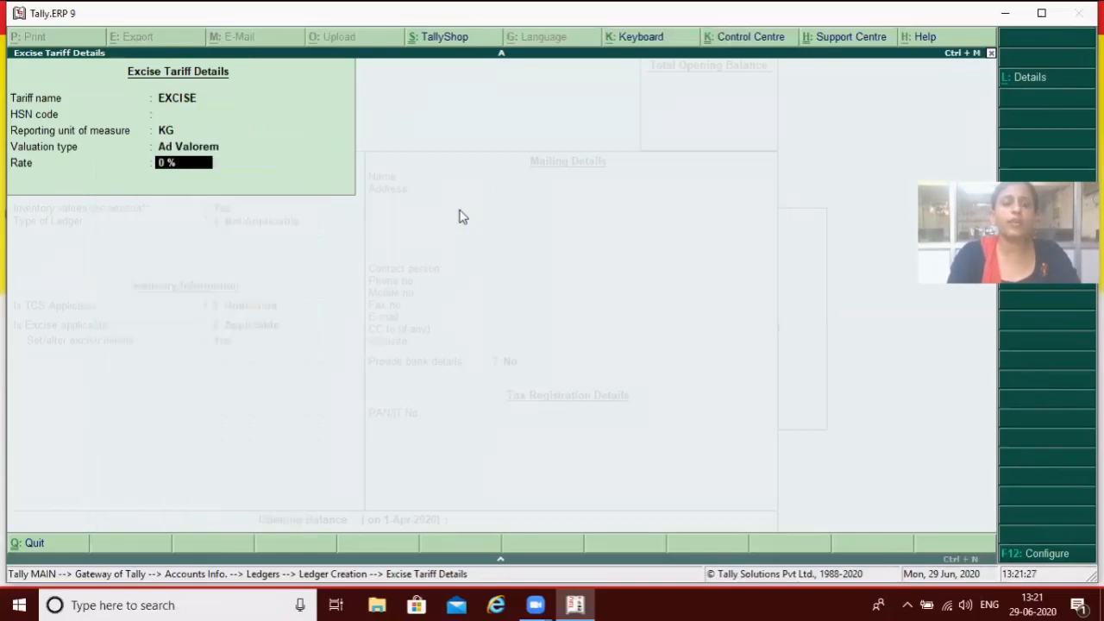
Step: Set the tariff rate to 15% and save the SALEE ledger with its remaining details unchanged
type("15")
key("Return")
key("Return")
key("Return")
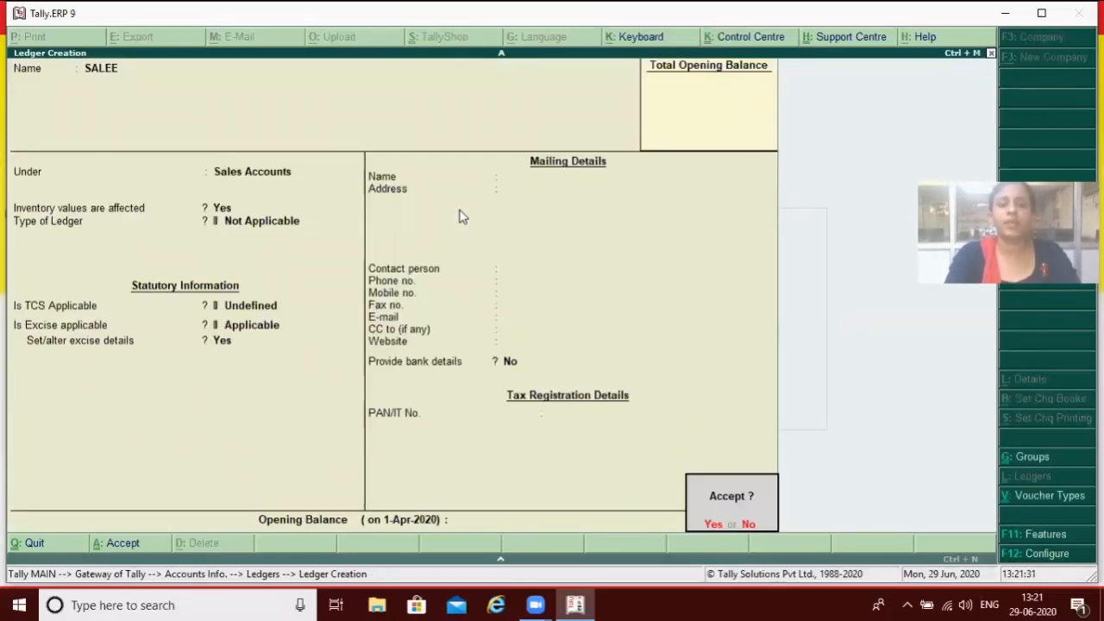
key("Return")
Step: Leave ledger creation and start a new purchase voucher in accounting voucher creation
key("Escape")
key("Return")
key("Escape")
key("Escape")
key("v")
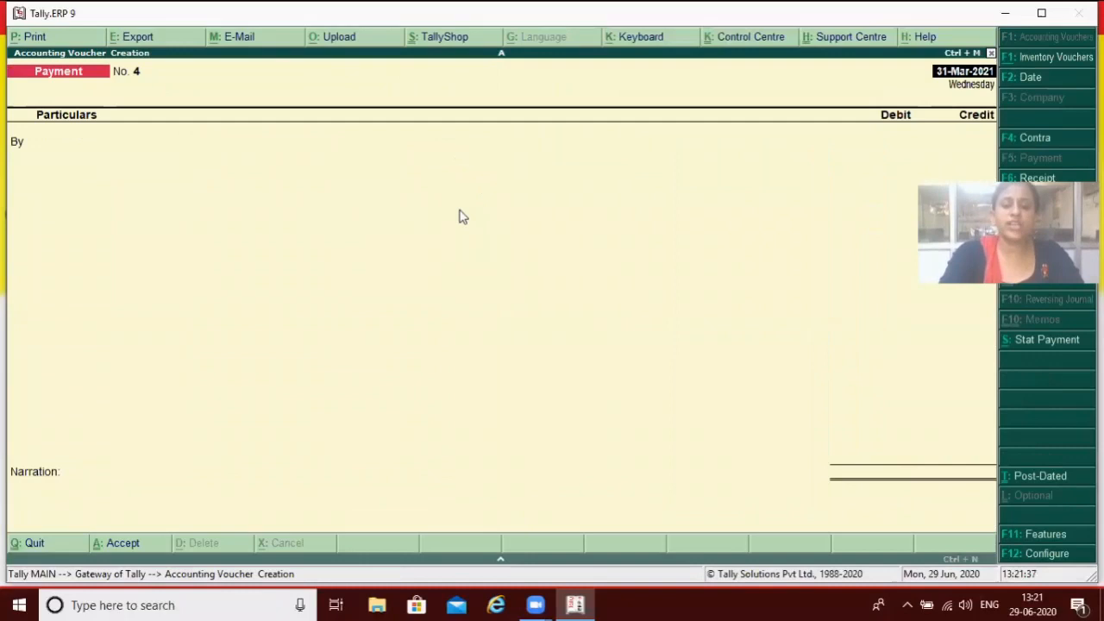
key("F8")
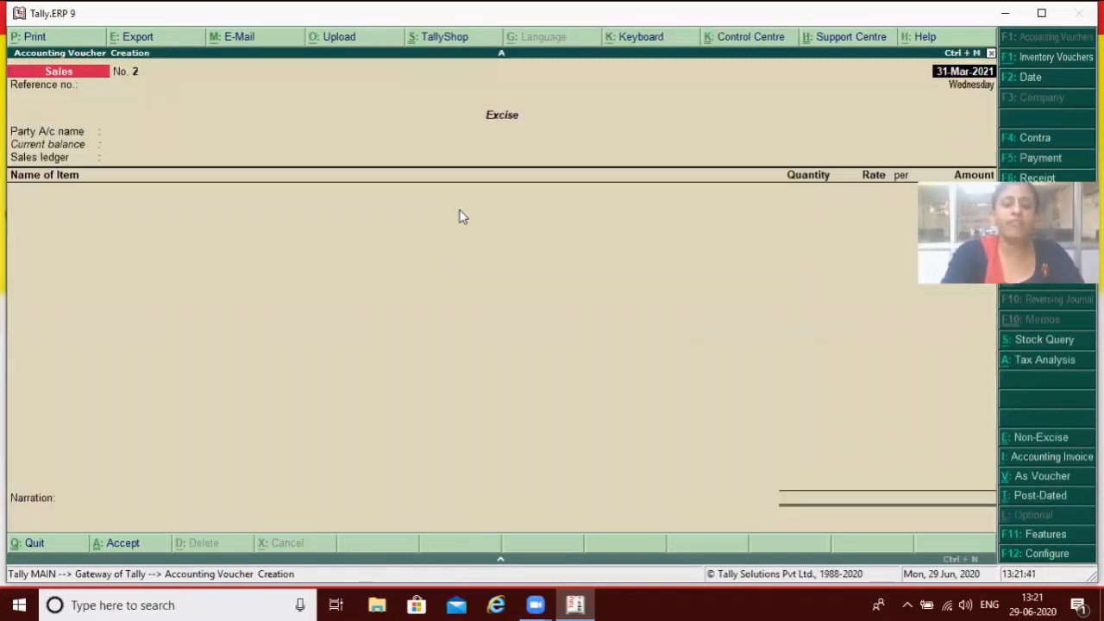
key("F9")
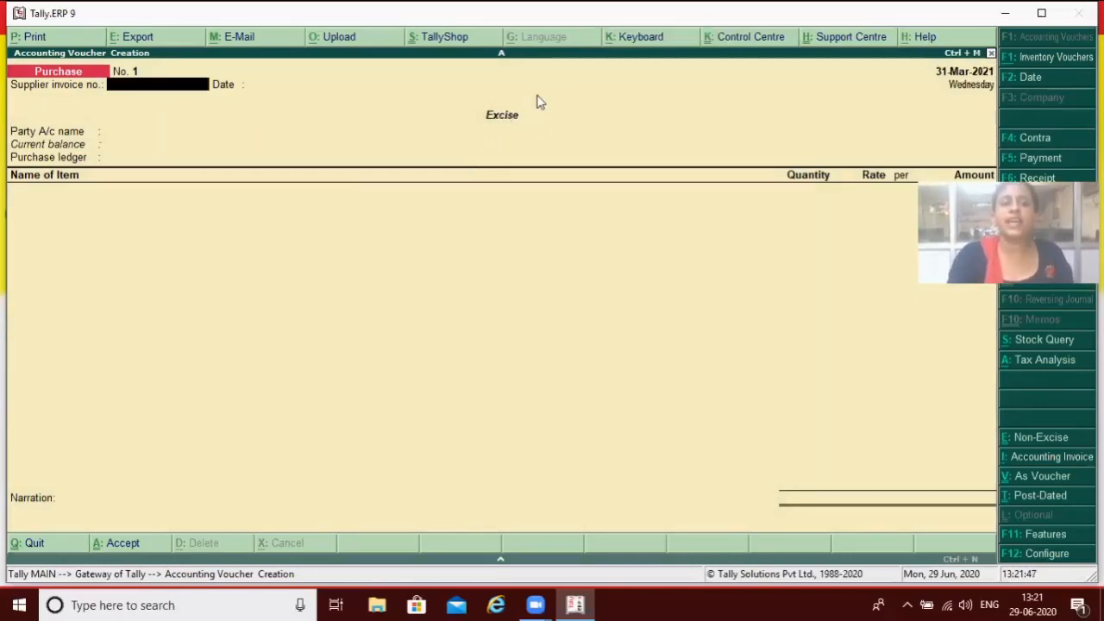
Step: Enter supplier invoice number 3 with the invoice date 1-Apr-2020
type("3")
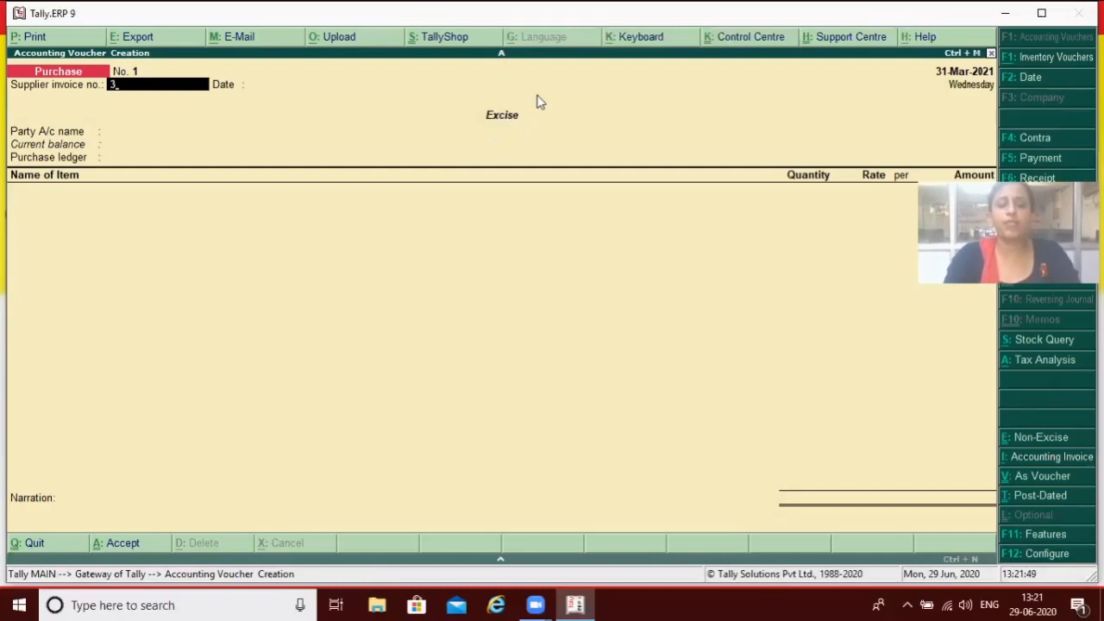
key("Return")
type("1.4.2020")
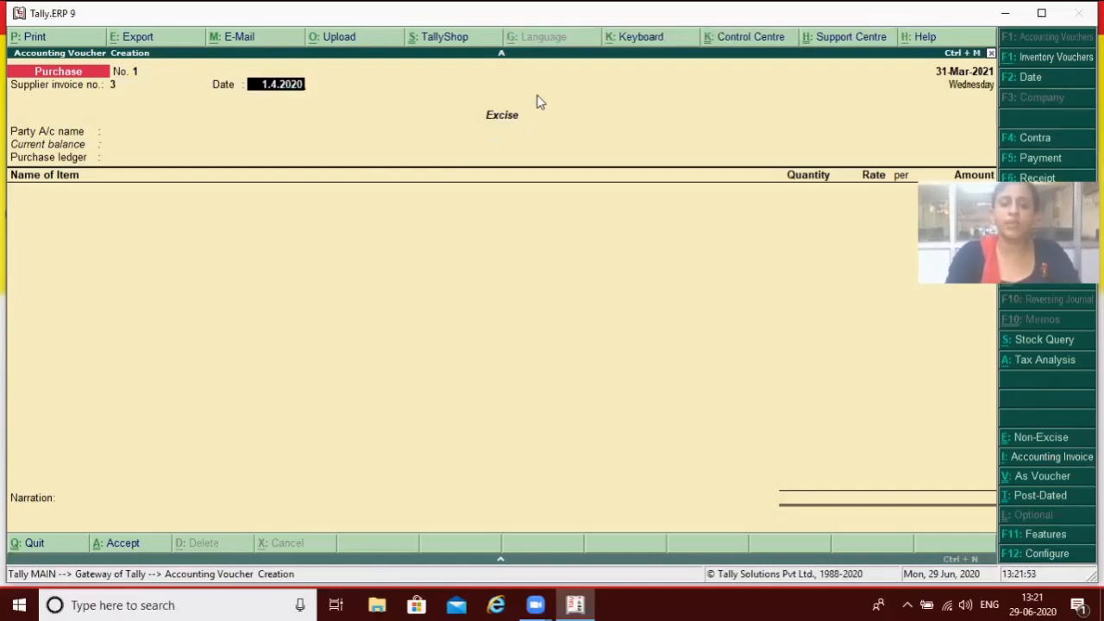
key("Return")
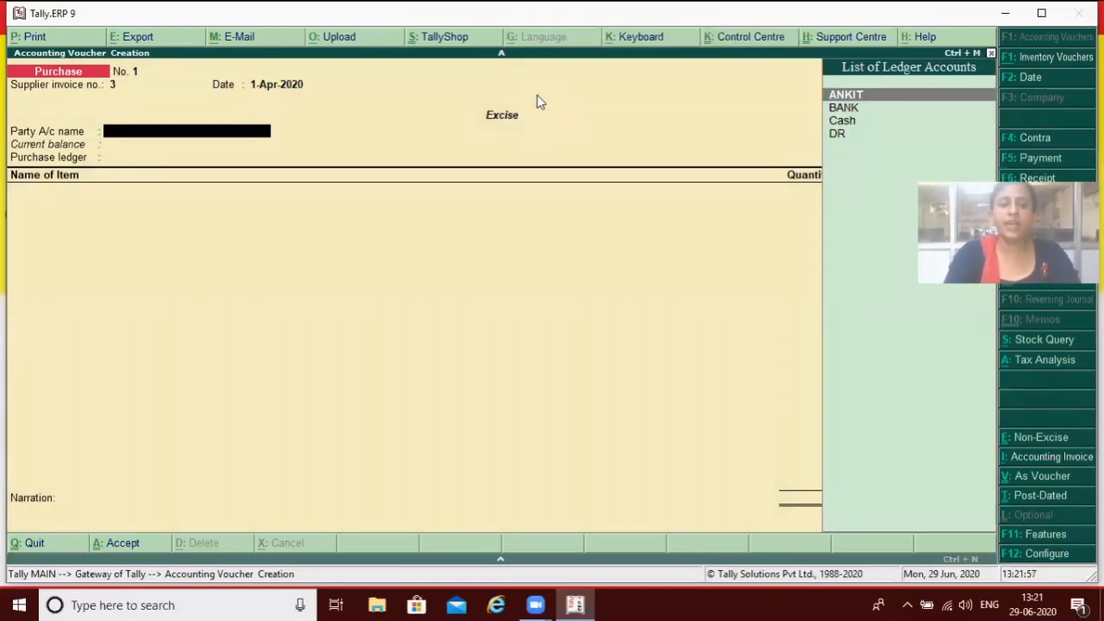
Step: Set the purchase voucher's party account to Cash and its purchase ledger to PURCHASE
key("Down")
key("Down")
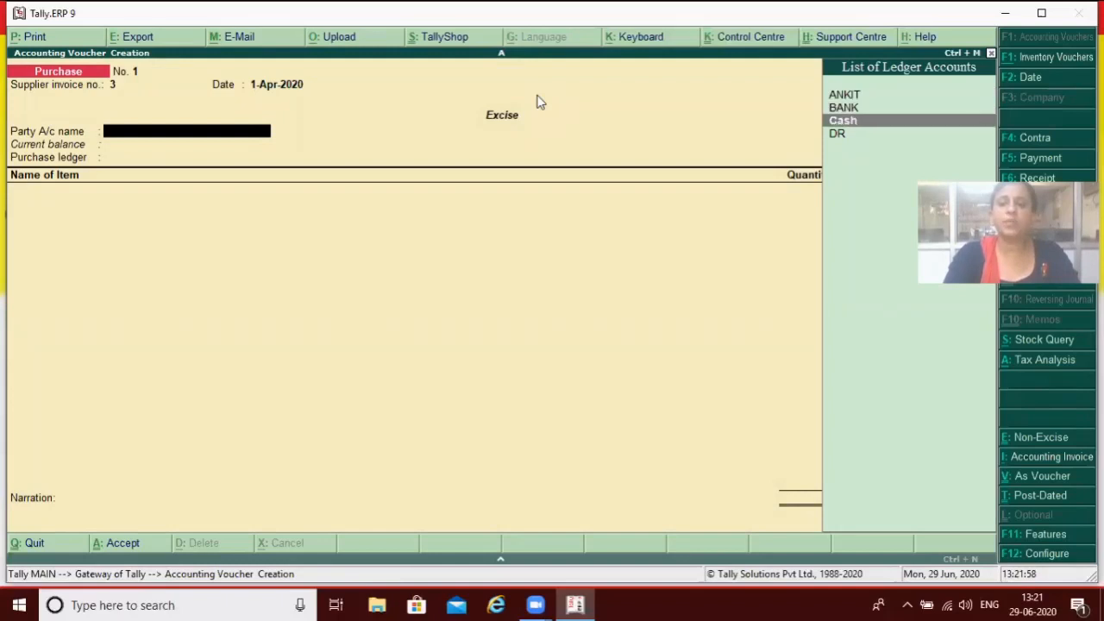
key("Return")
key("ctrl+a")
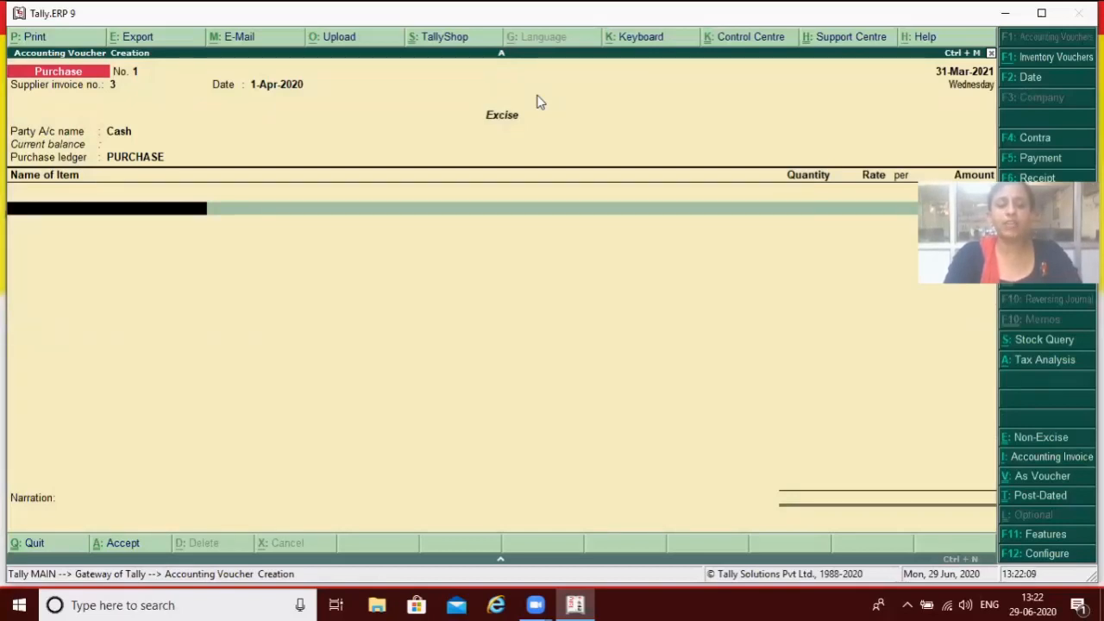
Step: Start a new stock item named COTTON from the voucher's item line and place it under Primary
key("alt+c")
type("COTTON")
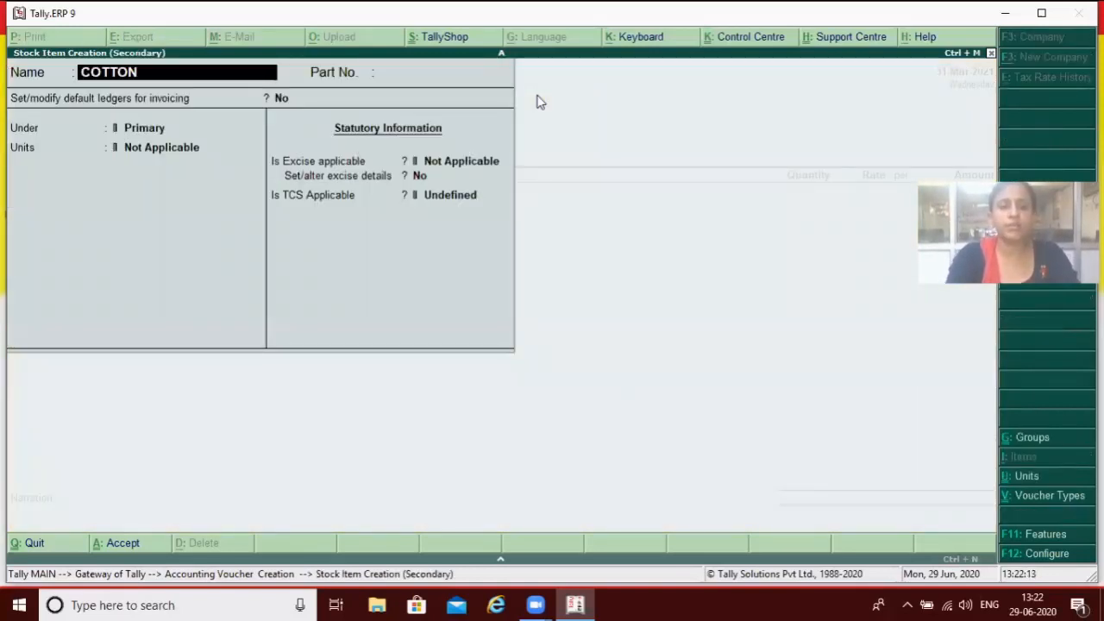
key("Return")
key("Return")
key("Return")
key("Return")
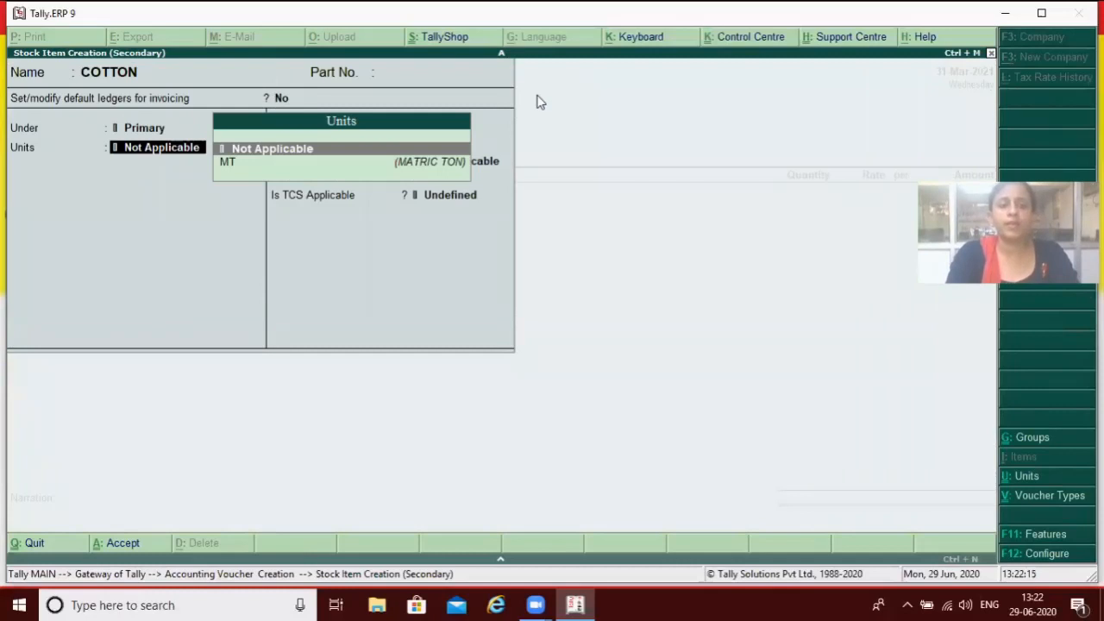
Step: Create a simple unit with the symbol KG and 0 decimal places, and assign it to COTTON
key("alt+c")
type("KG")
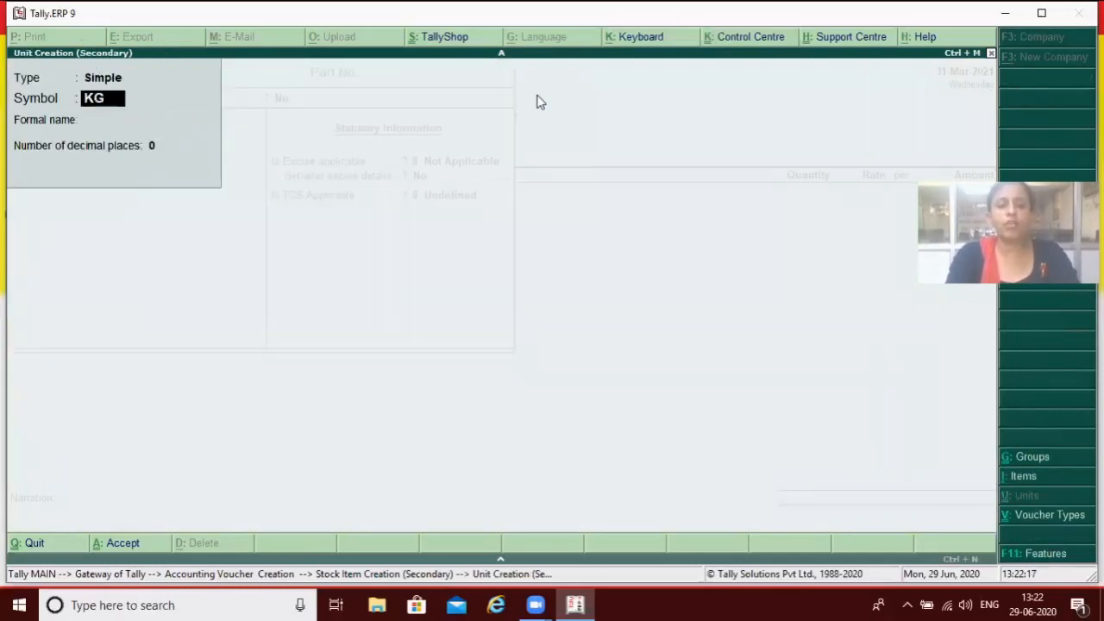
key("Return")
key("Return")
key("Return")
key("Return")
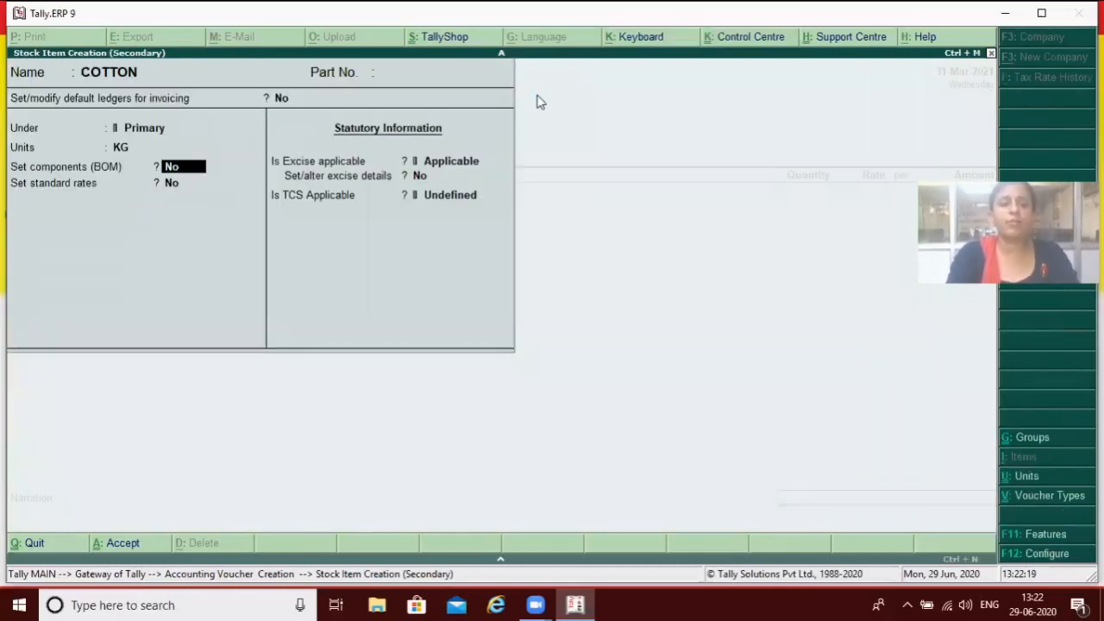
Step: Leave components and standard rates off, set excise to Applicable for COTTON, and open its excise tariff details
key("Return")
key("Return")
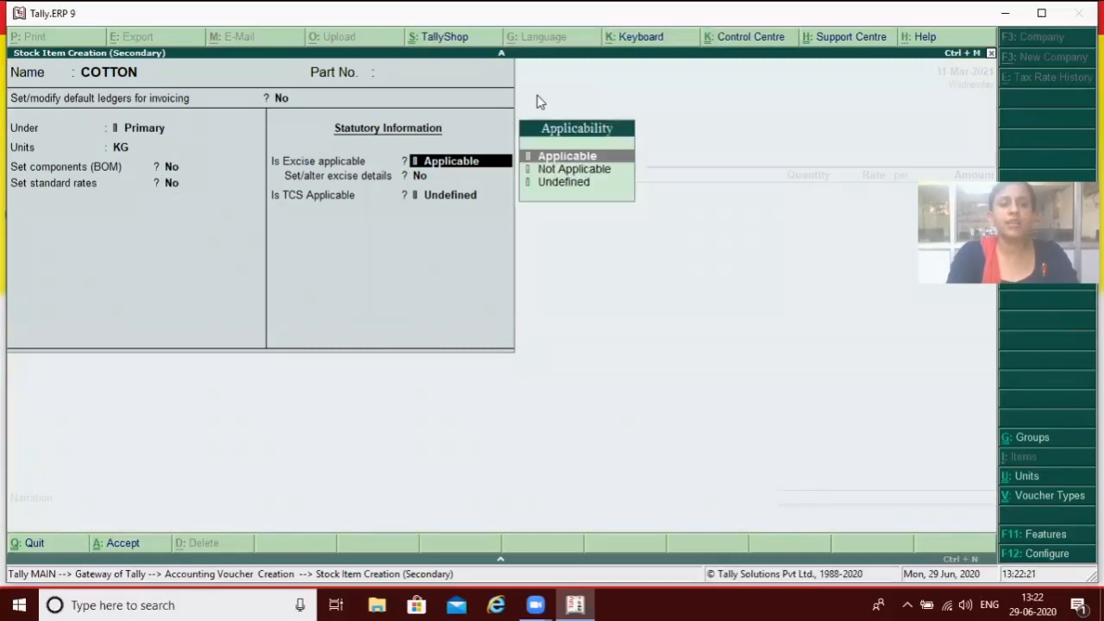
key("Return")
type("Y")
key("Return")
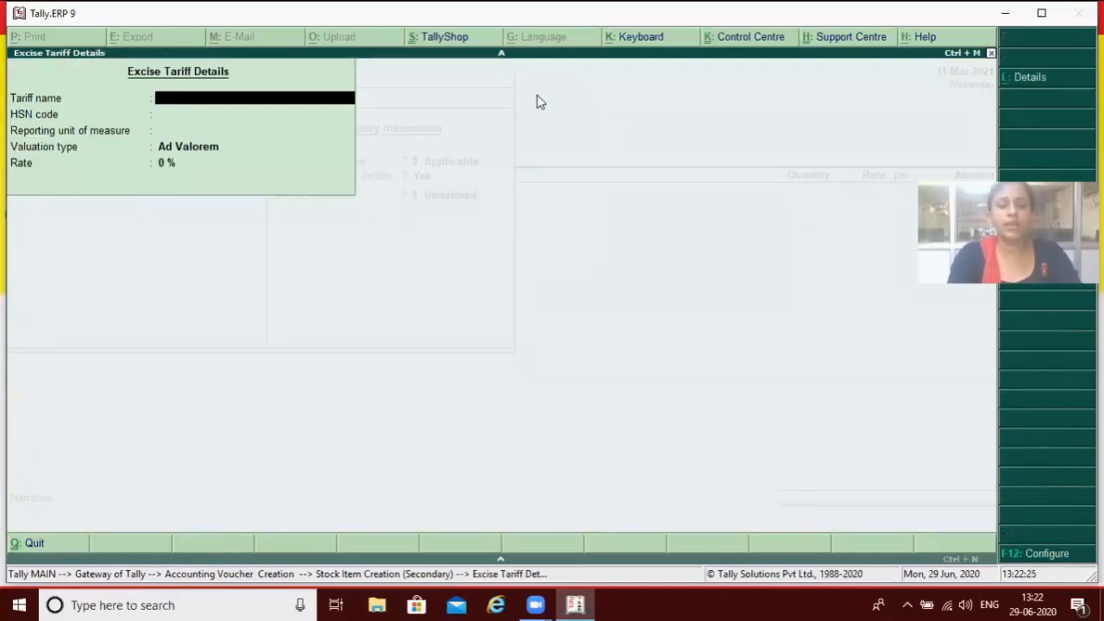
Step: Name COTTON's excise tariff EXCISE, with KG as the reporting unit and Ad Valorem valuation
type("E")
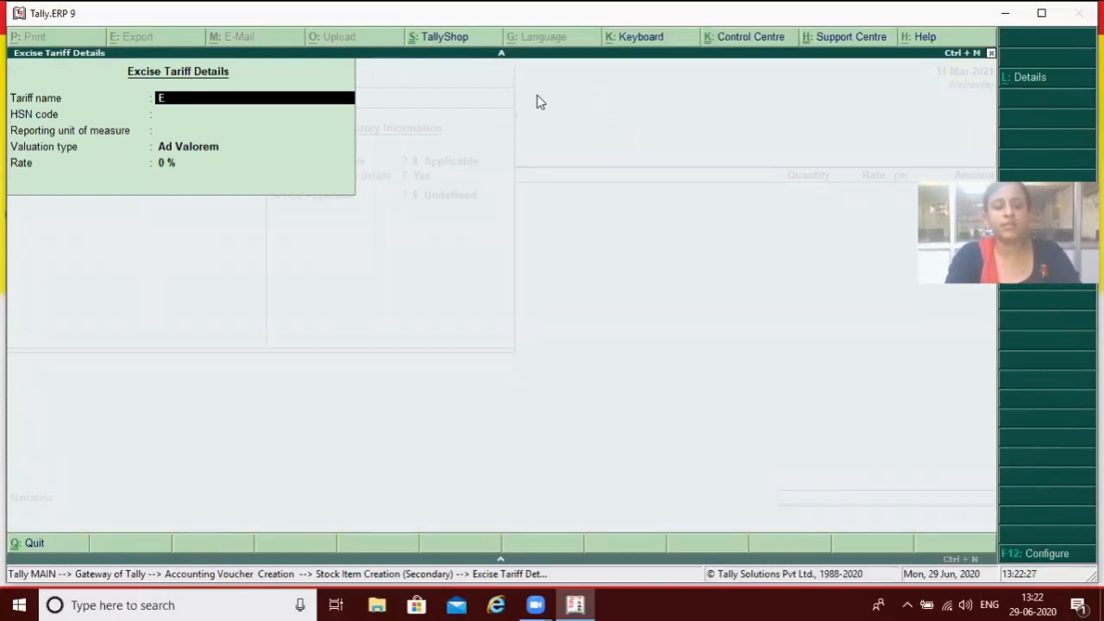
type("XCISE")
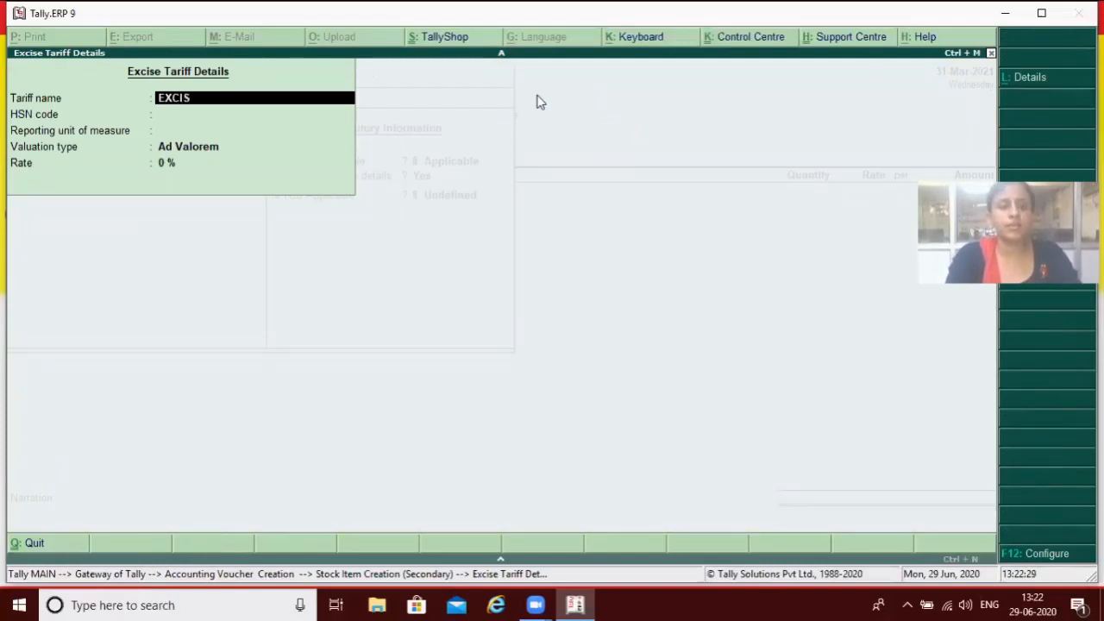
key("Return")
key("Return")
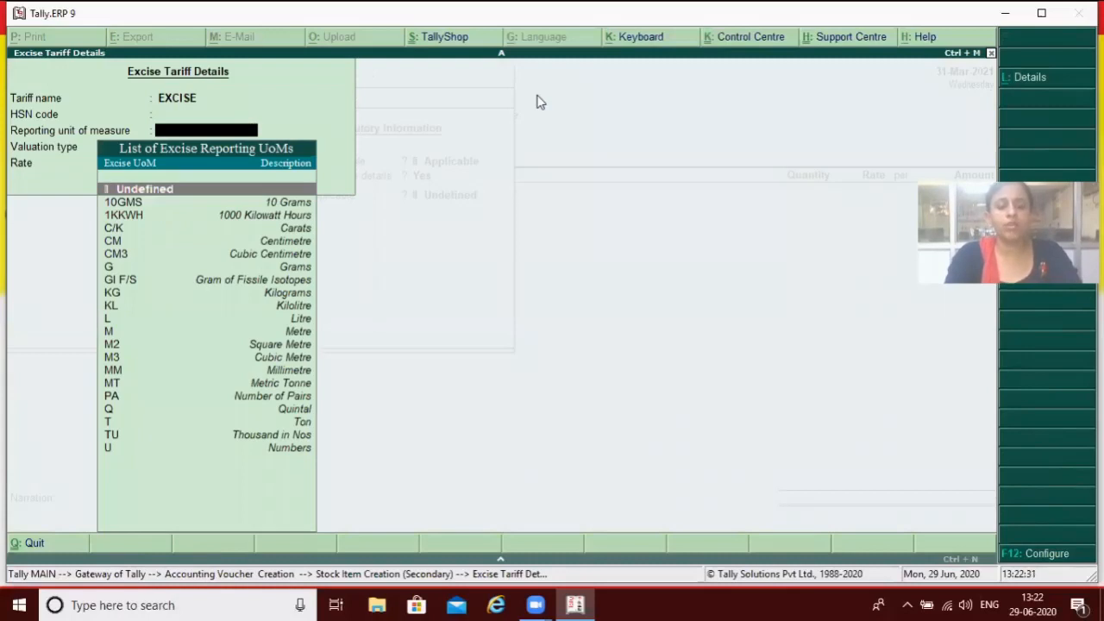
type("K")
key("Down")
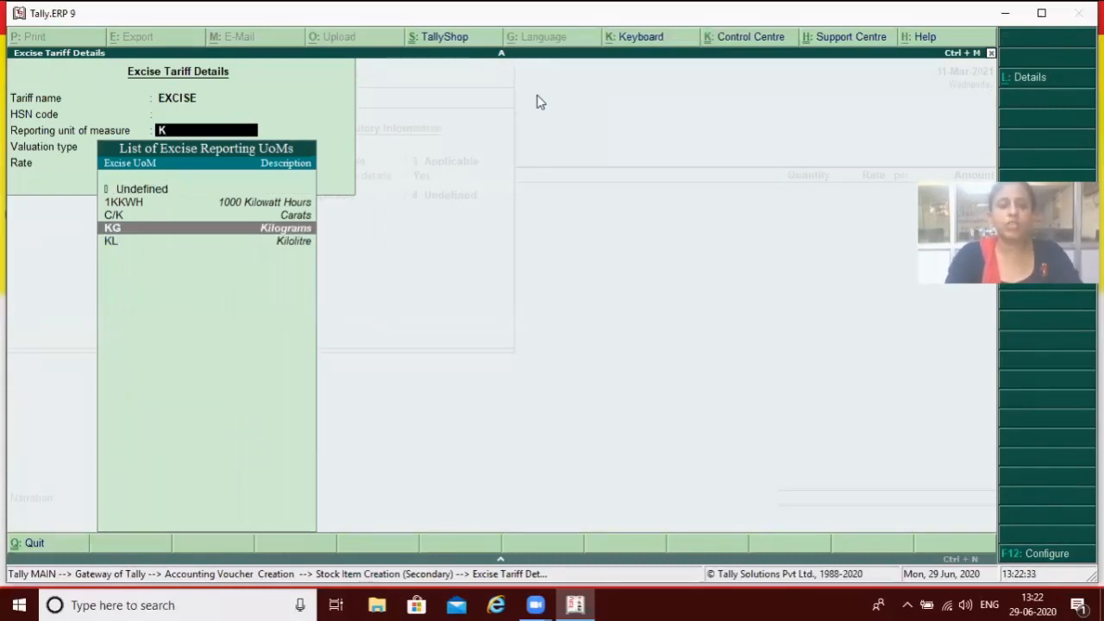
key("Return")
key("Return")
Step: Set COTTON's excise tariff rate to 16% and save the stock item
type("16")
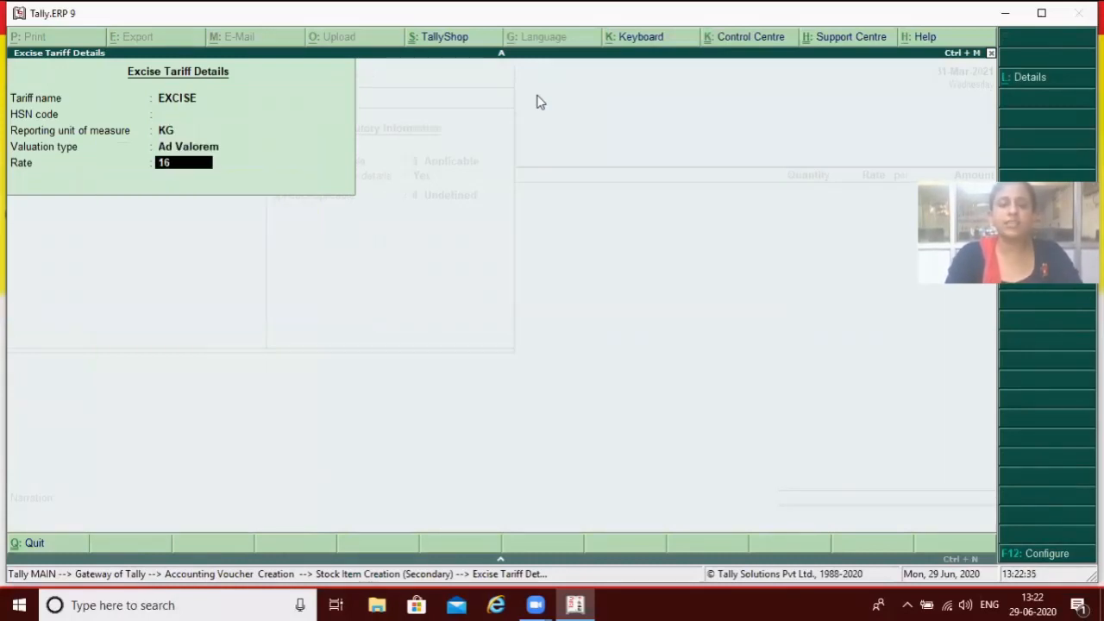
key("Return")
key("Return")
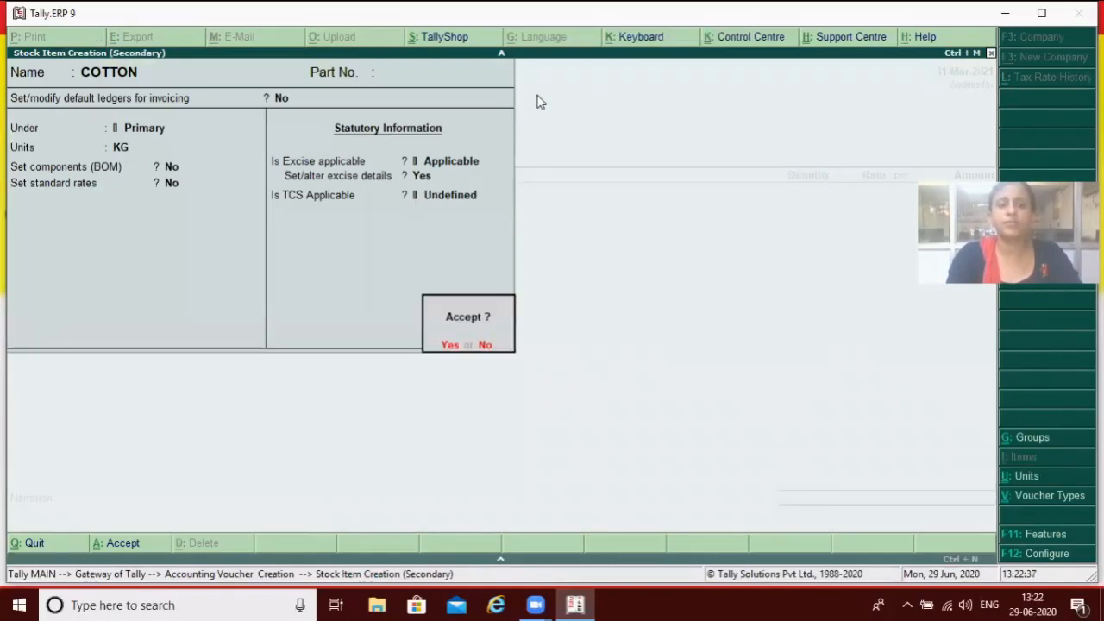
key("Return")
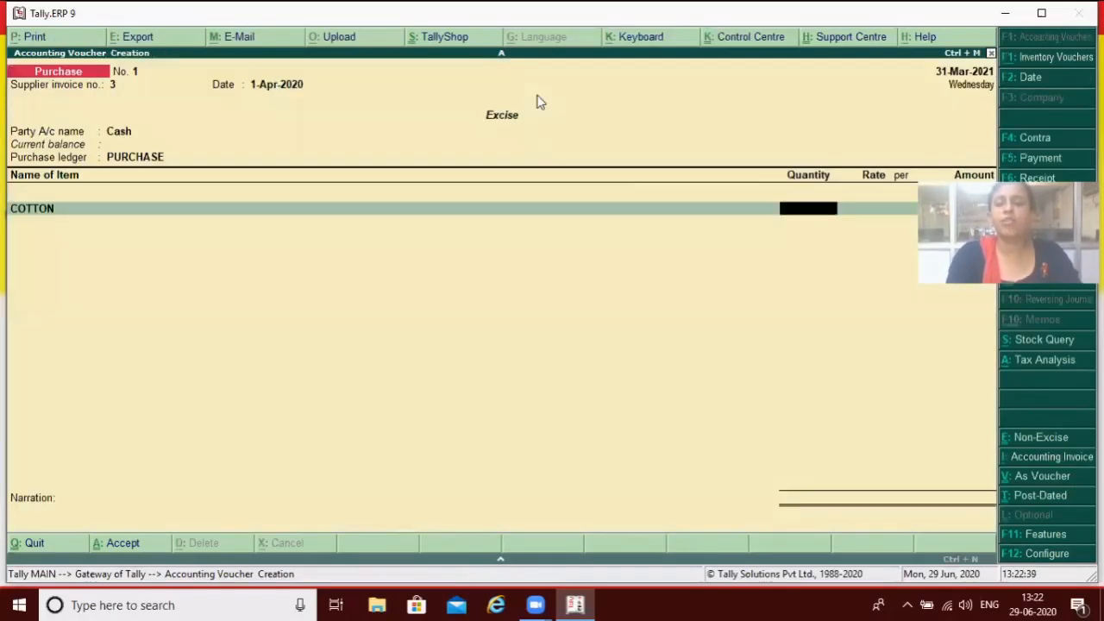
Step: Enter a quantity of 100 KG at a rate of 80 per KG for COTTON in the purchase voucher
type("100")
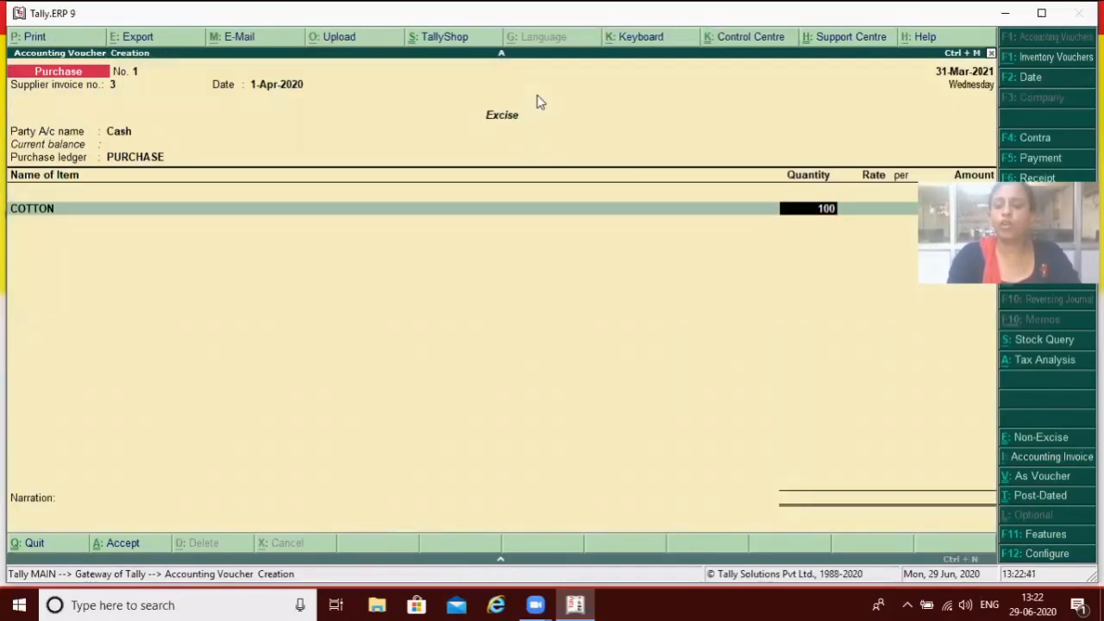
key("Return")
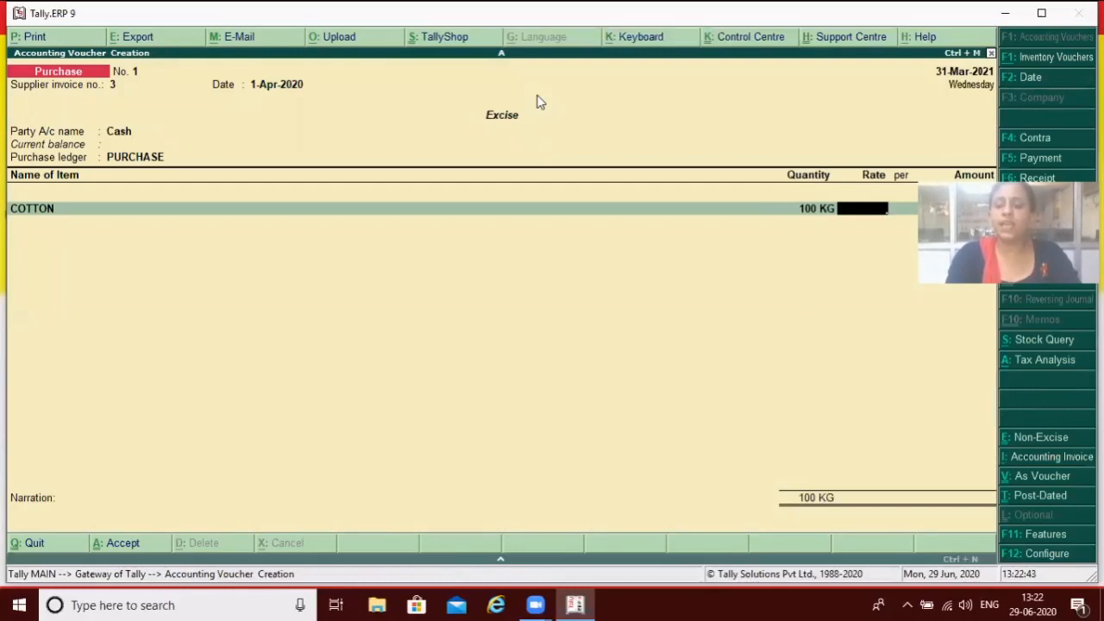
type("80")
key("Return")
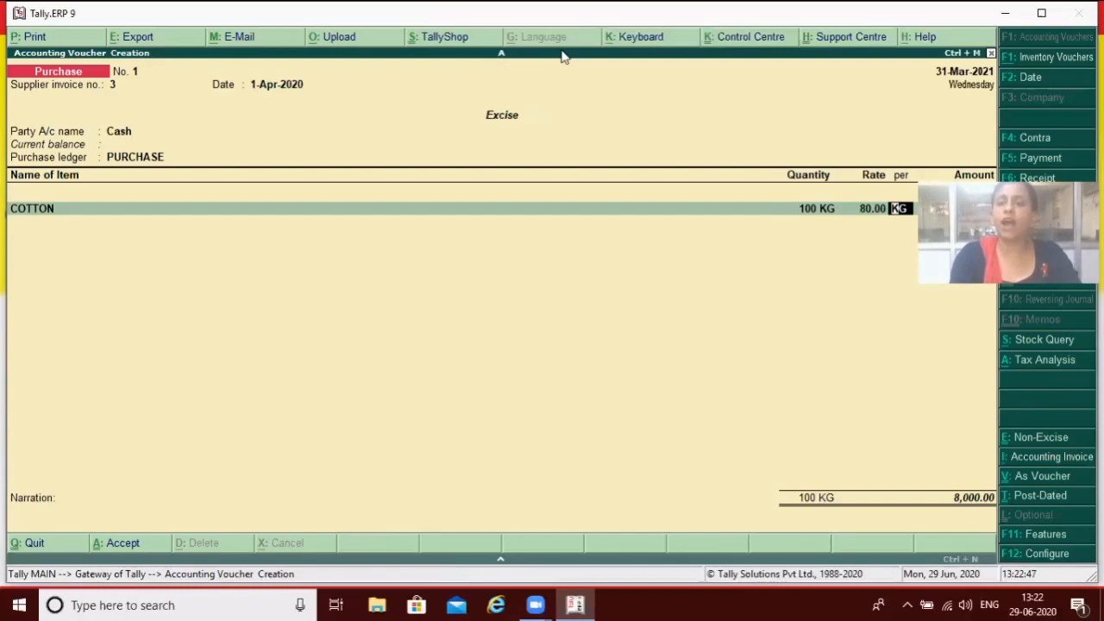
key("Return")
key("Return")
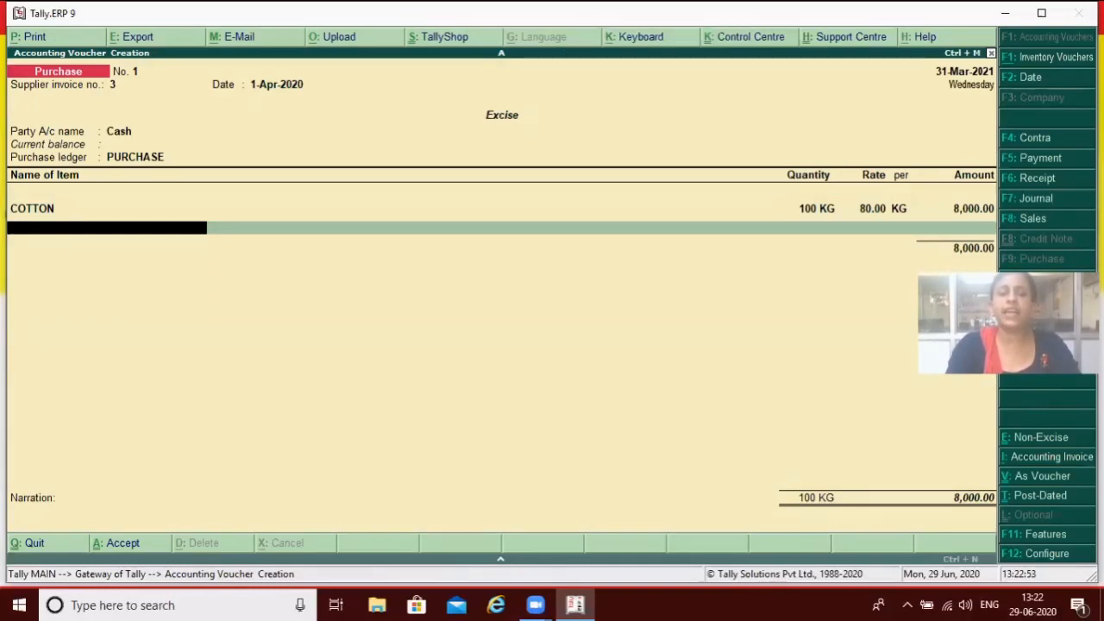
Step: Add the EXCISE DUTY 16% INPUT ledger below the COTTON item in the purchase voucher
key("Return")
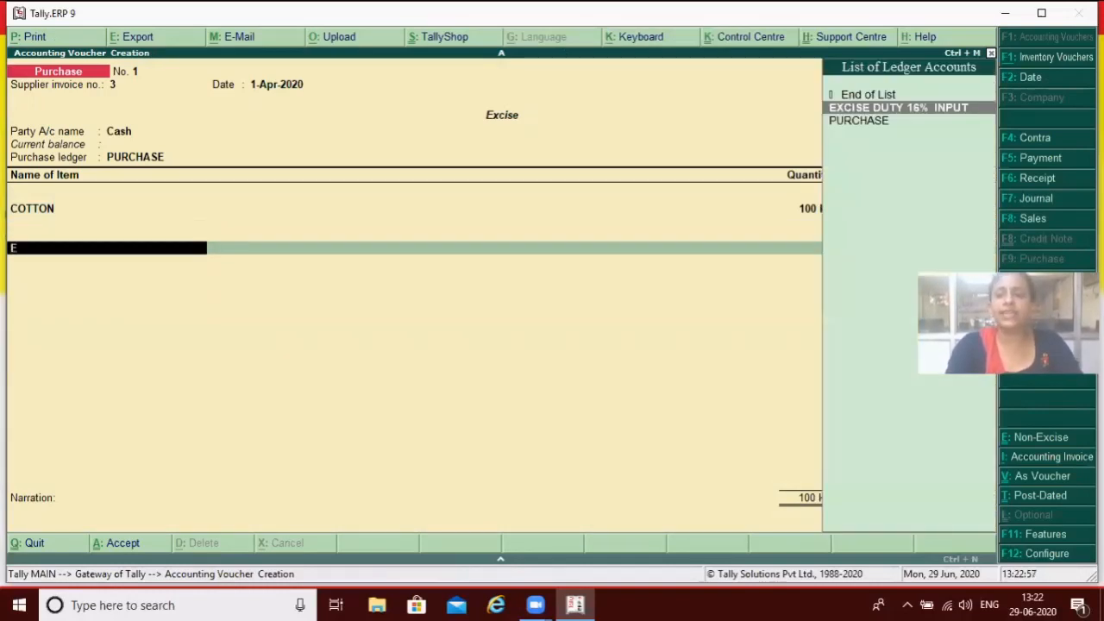
key("Return")
key("Return")
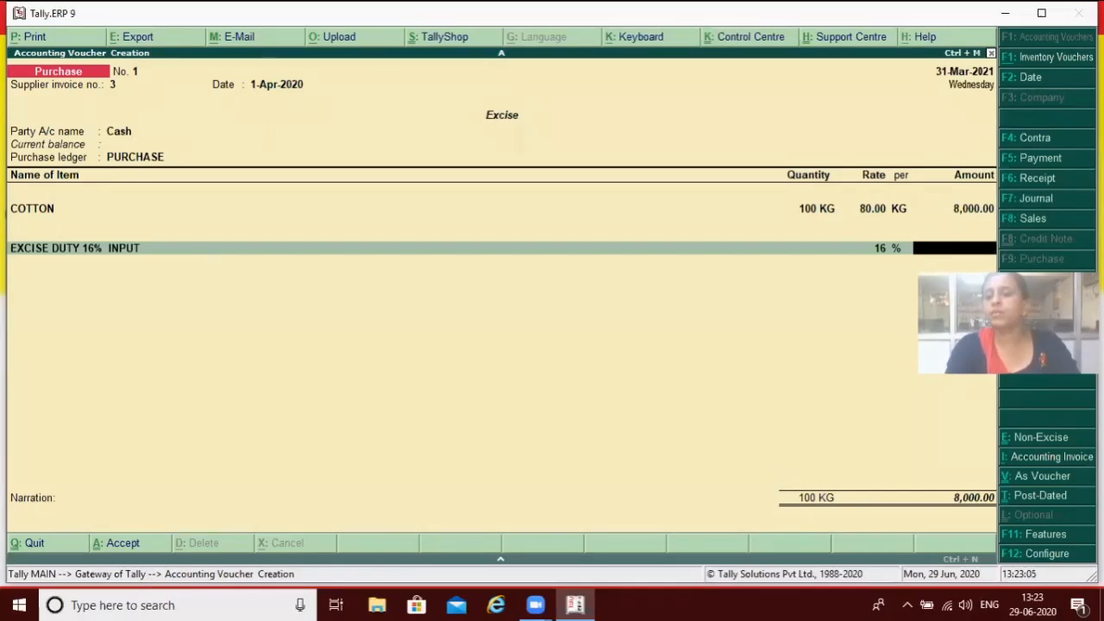
Step: Enter 960 as the input excise duty amount and return to the duty line without accepting the voucher
type("960")
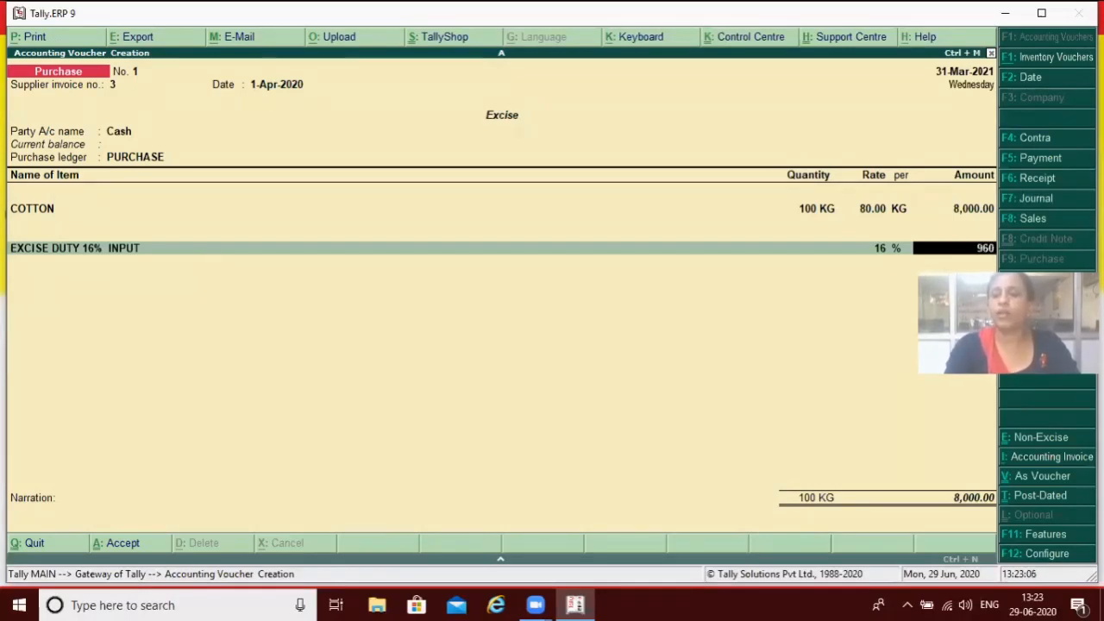
key("Return")
key("Return")
key("Return")
key("Return")
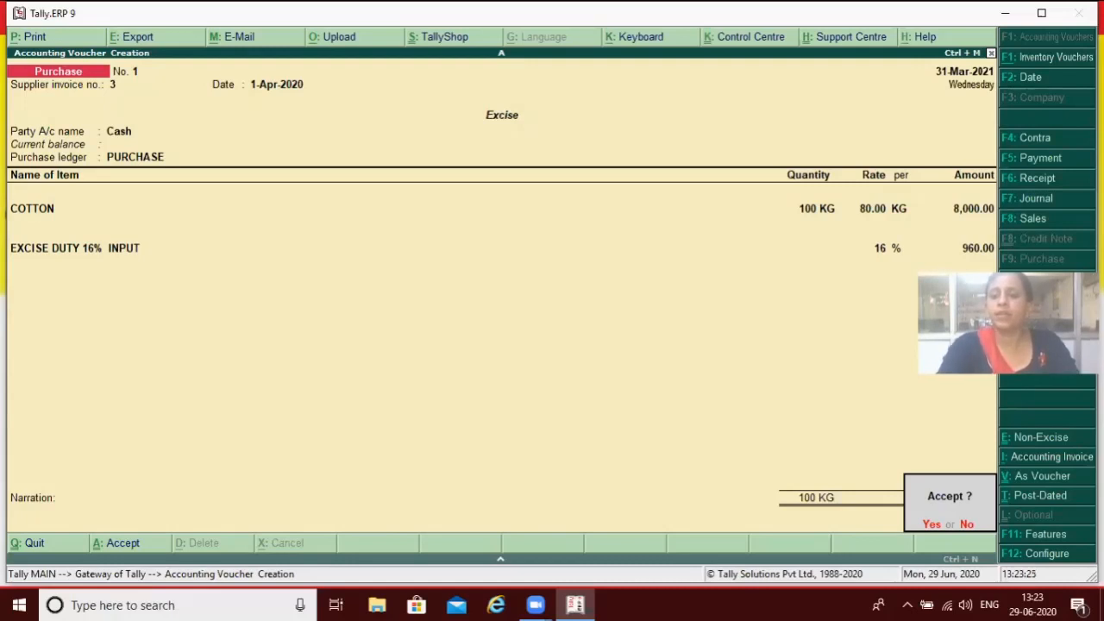
key("BackSpace")
key("BackSpace")
key("BackSpace")
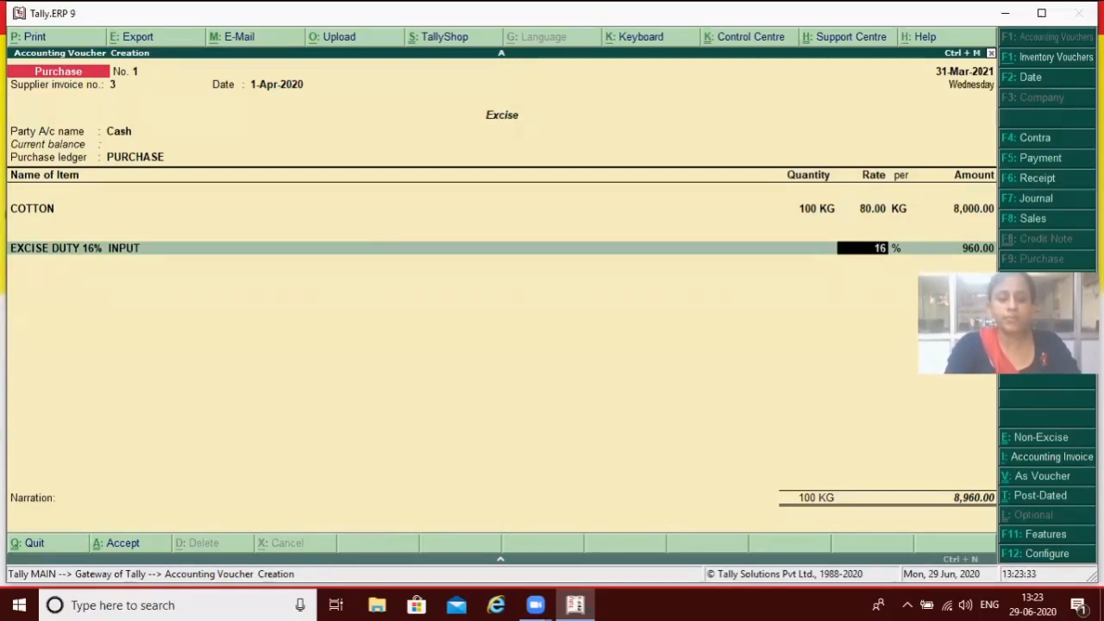
Step: Calculate the excise duty as 8000*16/100 in the built-in calculator
key("ctrl+n")
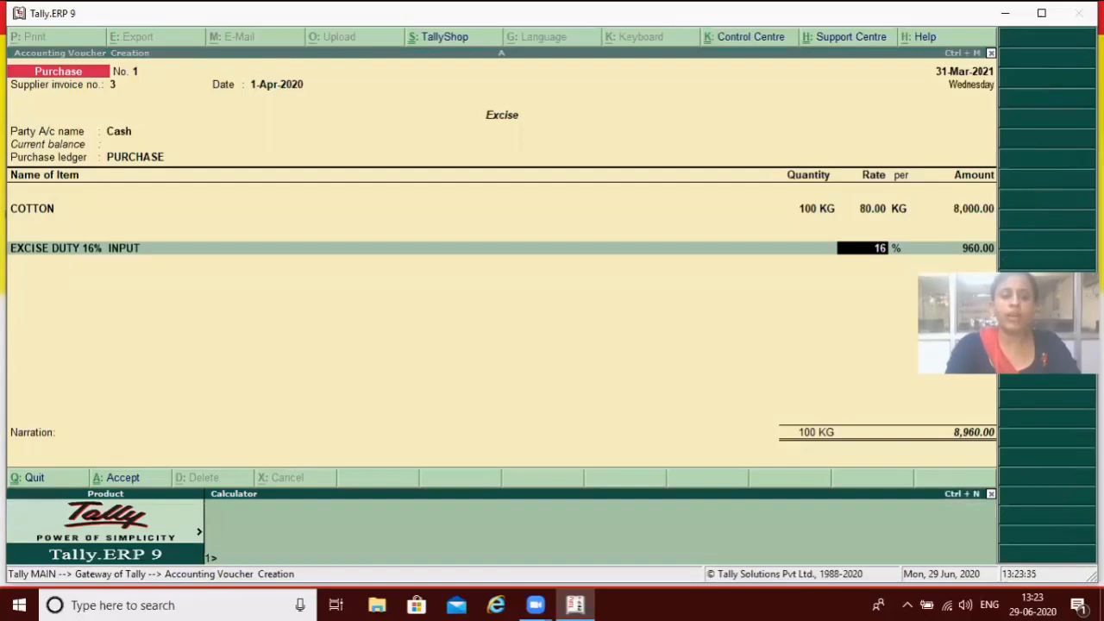
type("80")
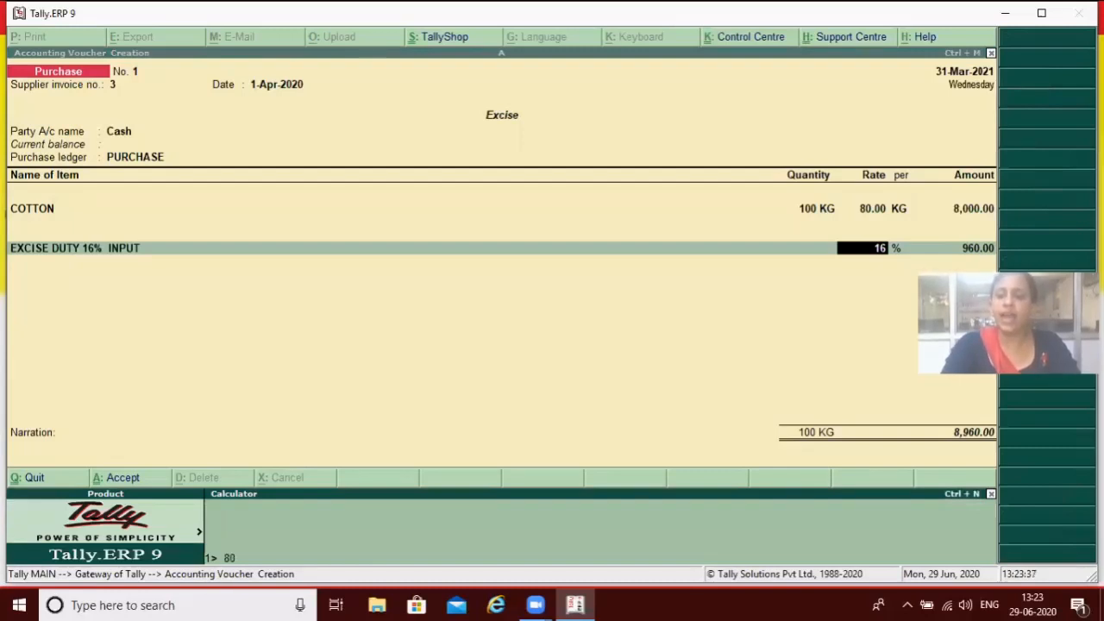
type("00*16")
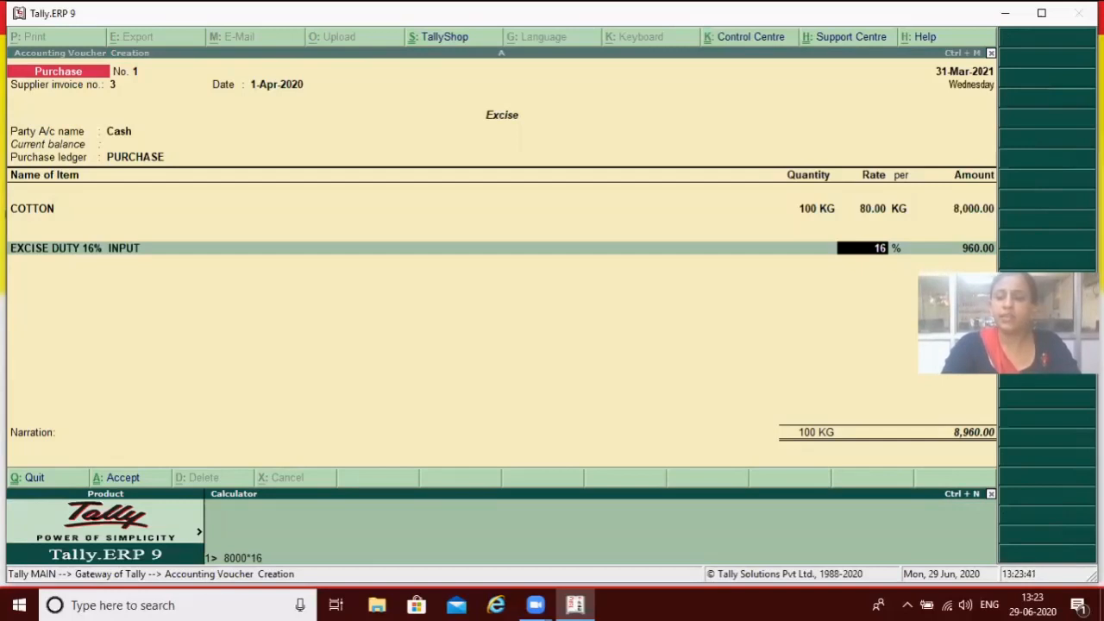
type("/100")
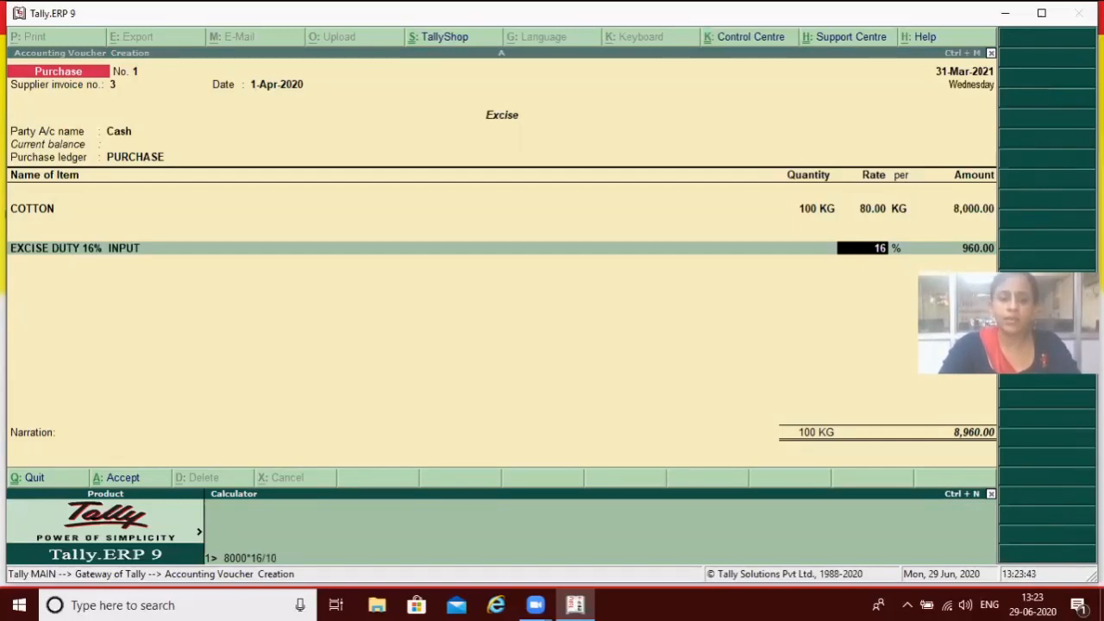
key("Return")
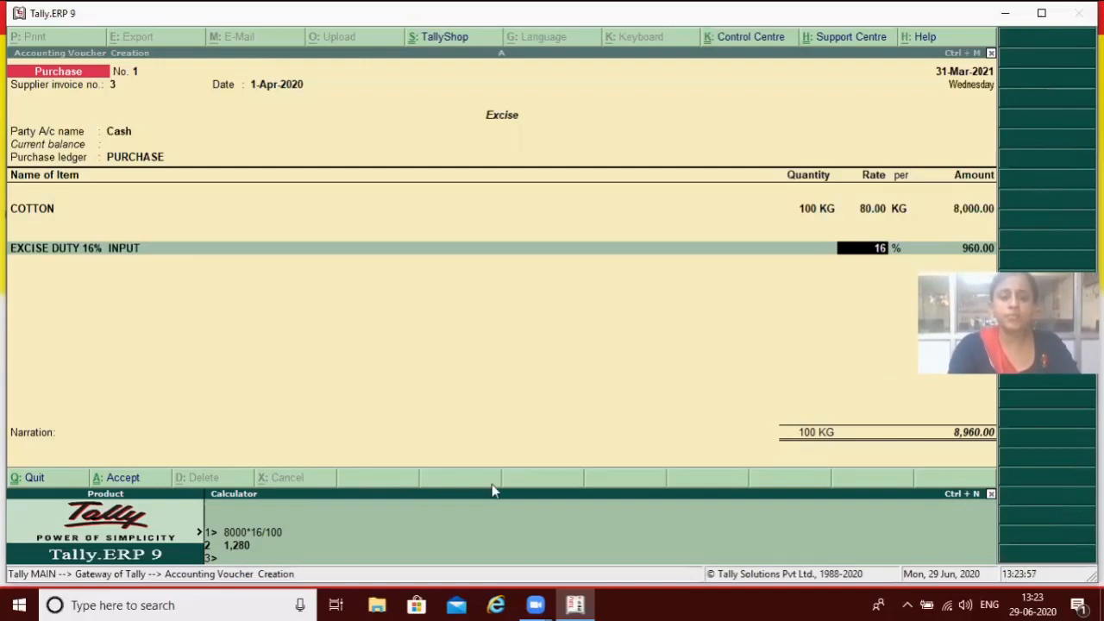
Step: Set the EXCISE DUTY 16% INPUT amount to 1280 and accept the purchase voucher
left_click(965, 251)
left_click(964, 250)
type("1280")
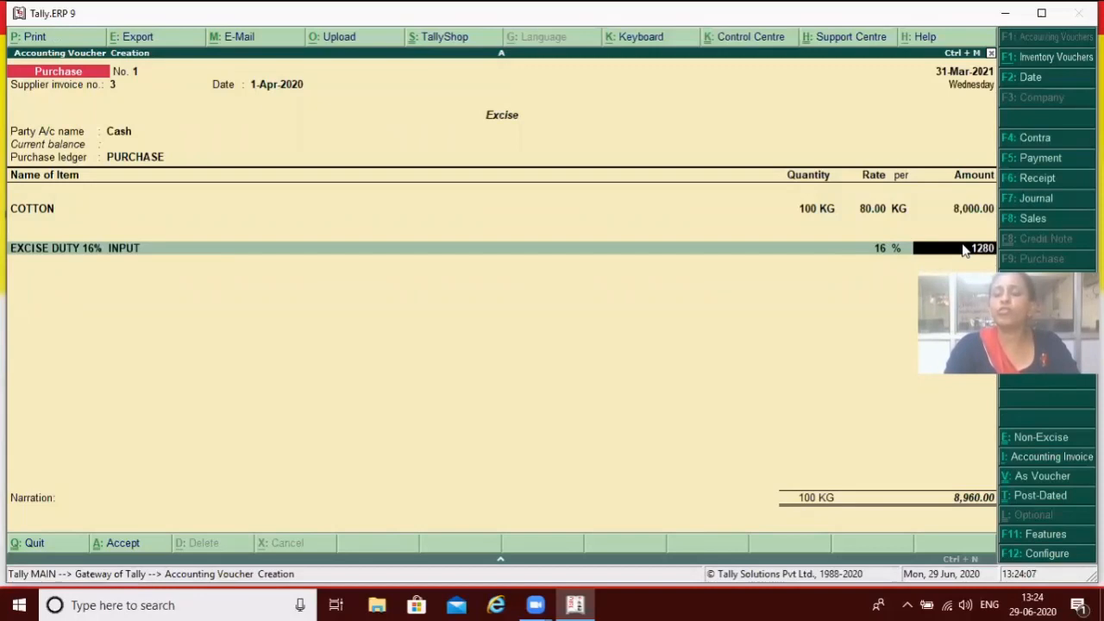
key("Return")
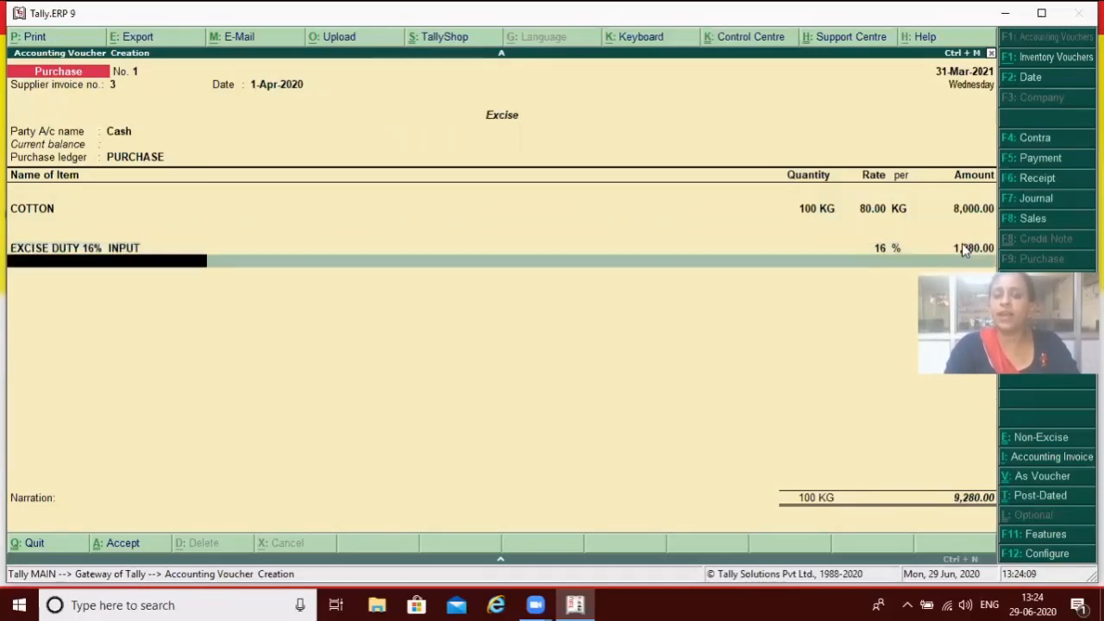
key("Return")
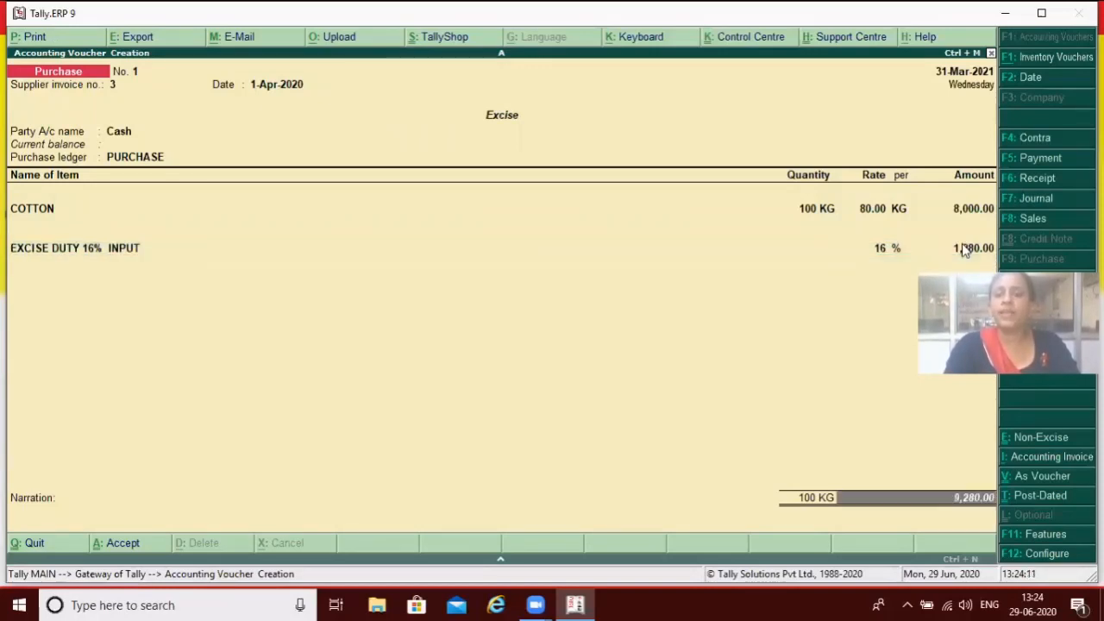
key("Return")
key("Return")
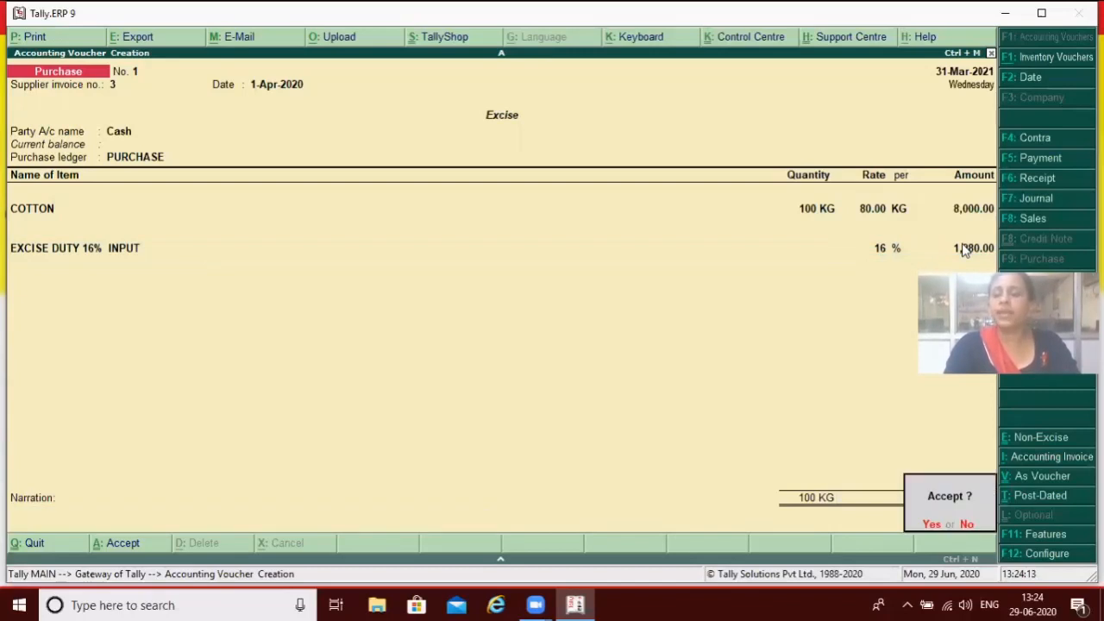
key("Return")
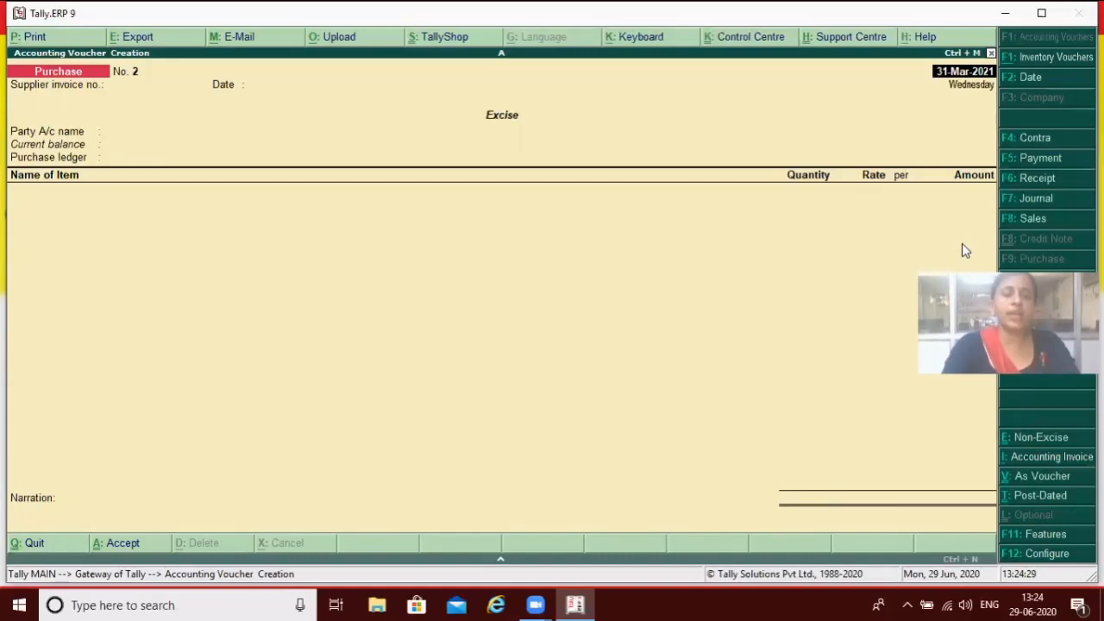
Step: Start a sales voucher with reference number 7 and Cash as the party account
key("F8")
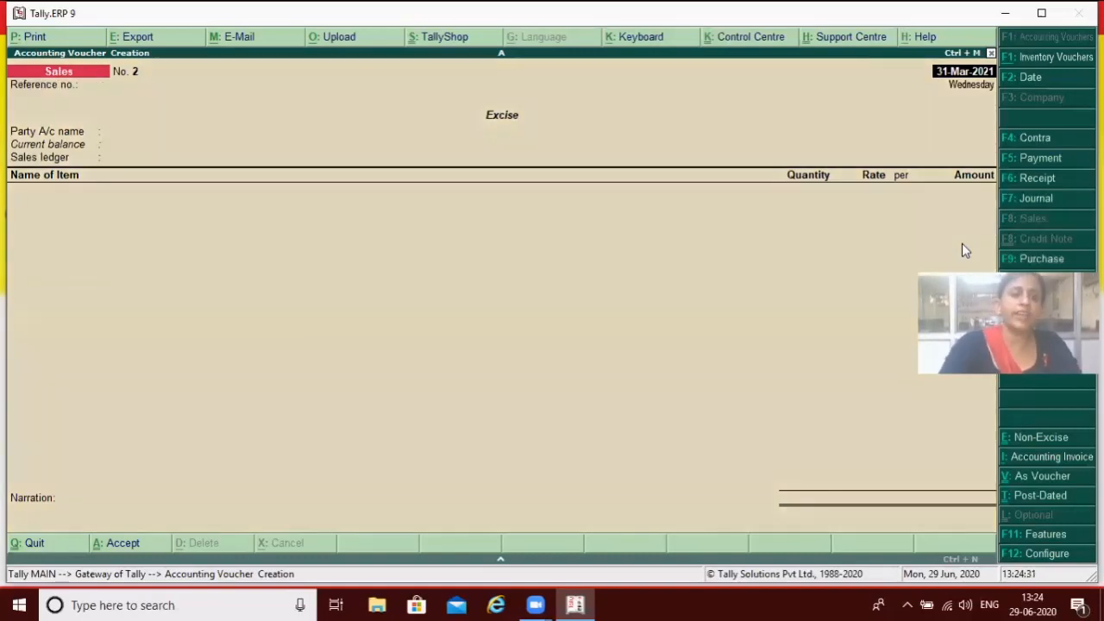
key("Return")
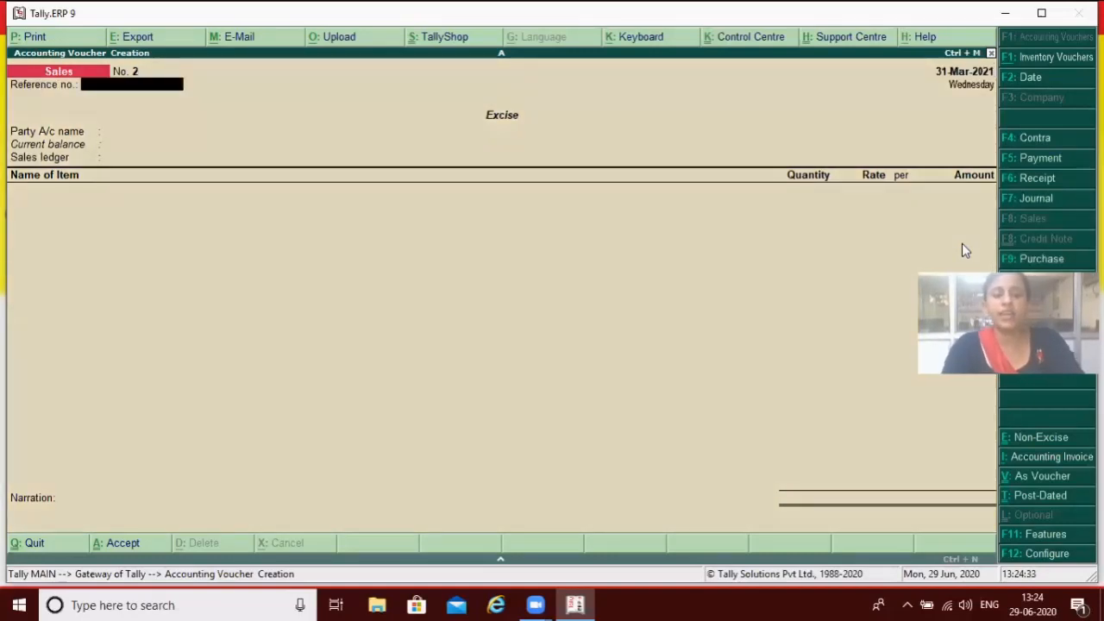
type("7")
key("Return")
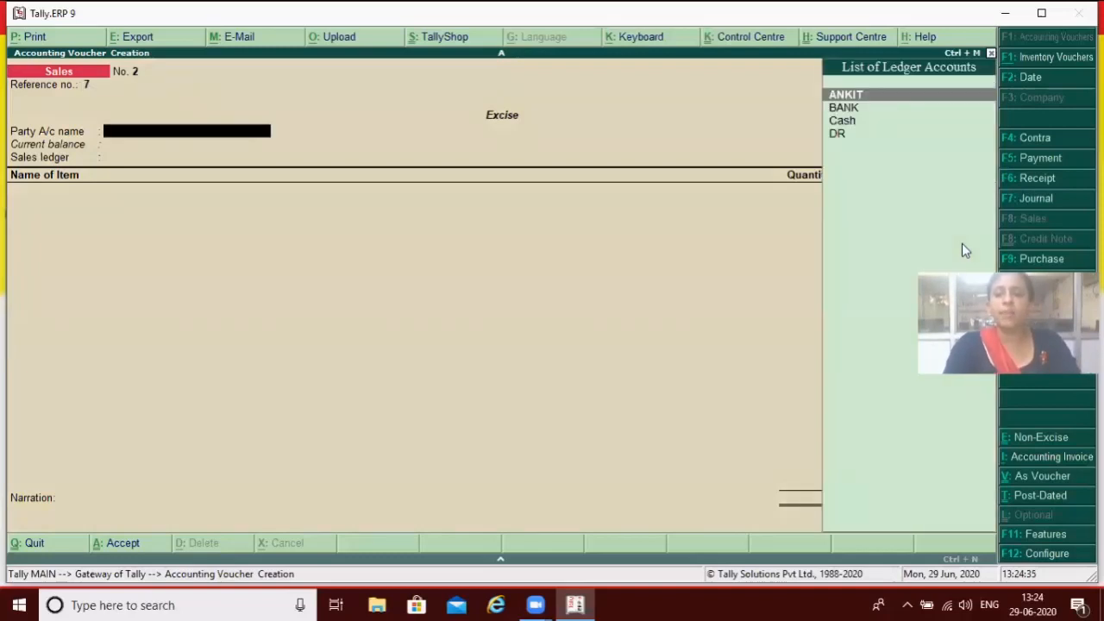
key("Down")
key("Down")
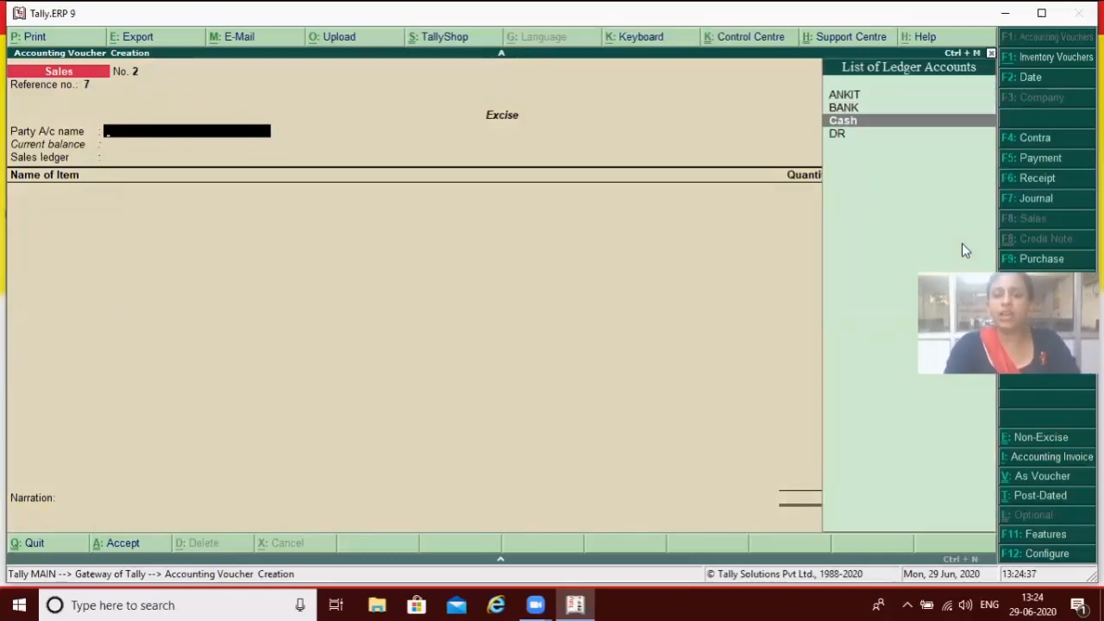
key("Return")
Step: Accept the default despatch, order and buyer details for Cash and choose SALE as the sales ledger
key("Return")
key("Return")
key("Return")
key("Return")
key("Return")
key("Return")
key("Return")
key("Return")
key("Return")
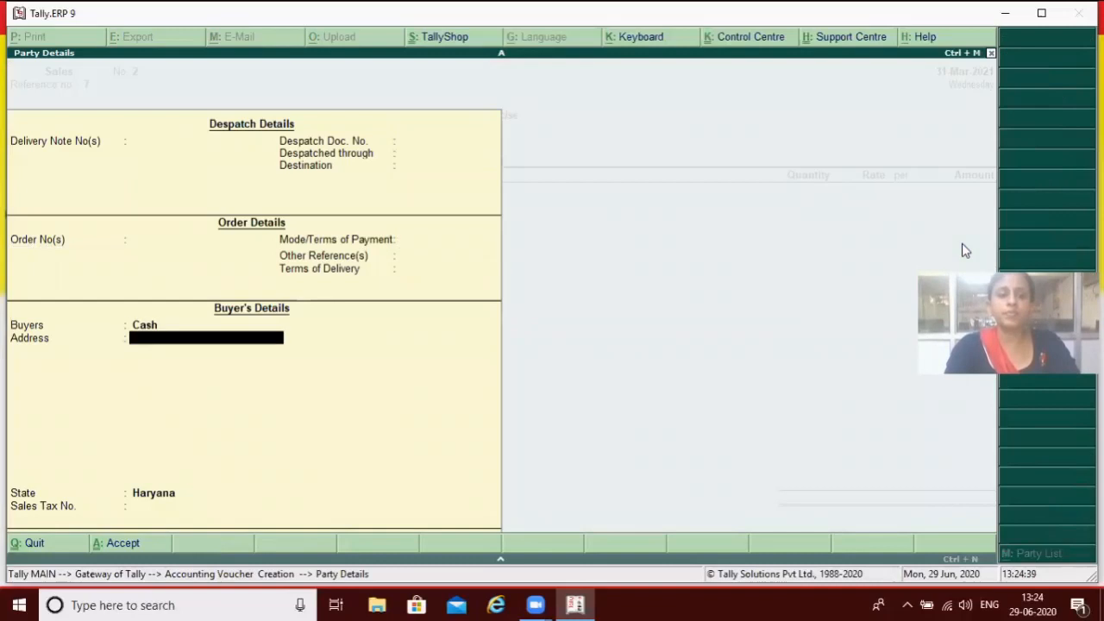
key("Return")
key("Return")
key("Return")
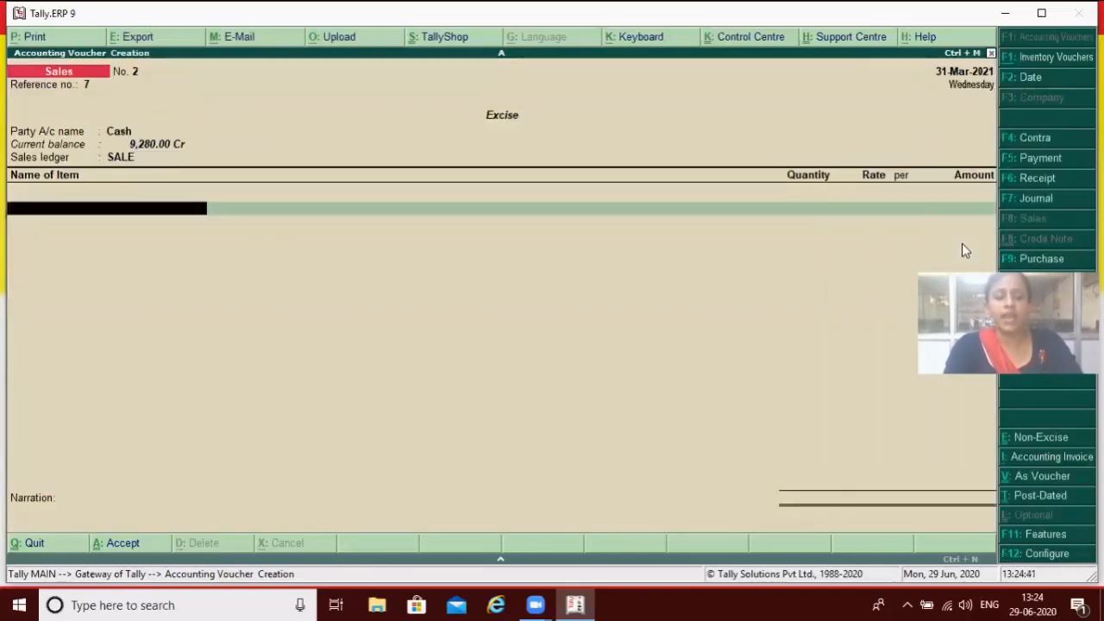
Step: Create a stock item named THREAD under Primary with KG as its unit, without default invoicing ledgers
key("alt+c")
type("THREAD")
key("Return")
key("Return")
key("Return")
key("Return")
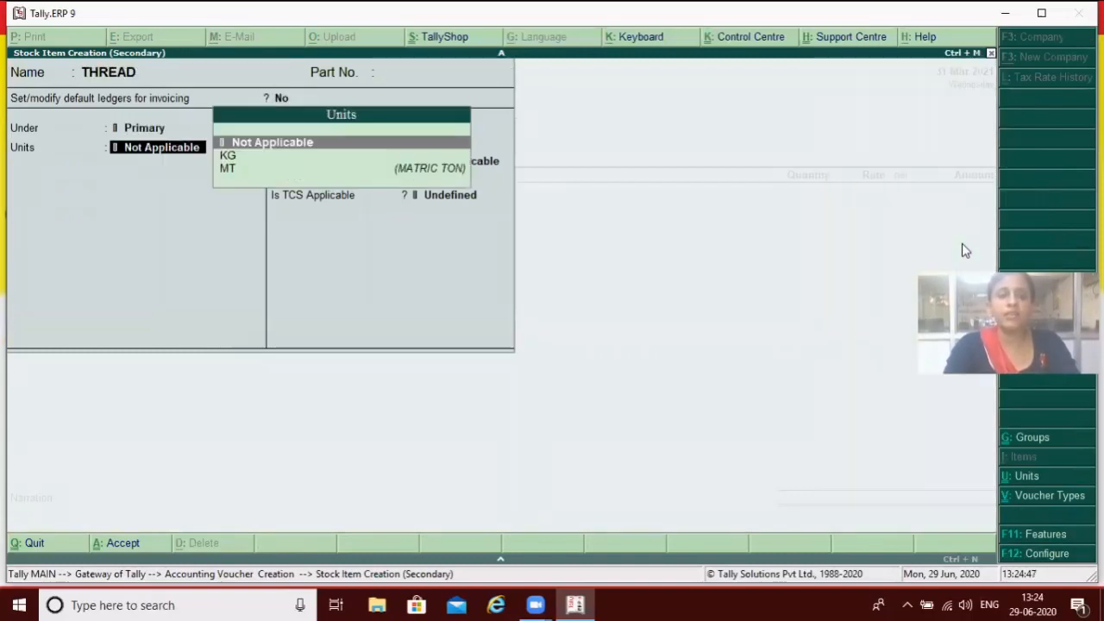
key("Down")
key("Return")
Step: Leave components and standard rates off for THREAD, keep excise Applicable, and open its excise tariff details
key("Return")
key("Return")
key("Return")
type("y")
key("Return")
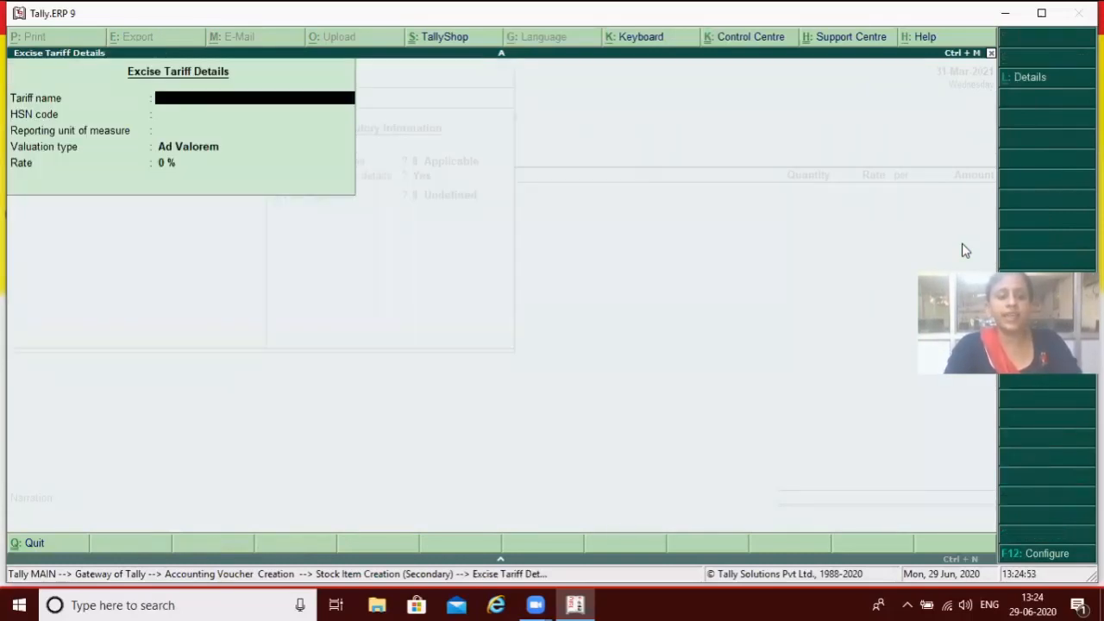
Step: Name THREAD's excise tariff EX, with KG as the reporting unit and Ad Valorem valuation
type("EX")
key("Return")
key("Return")
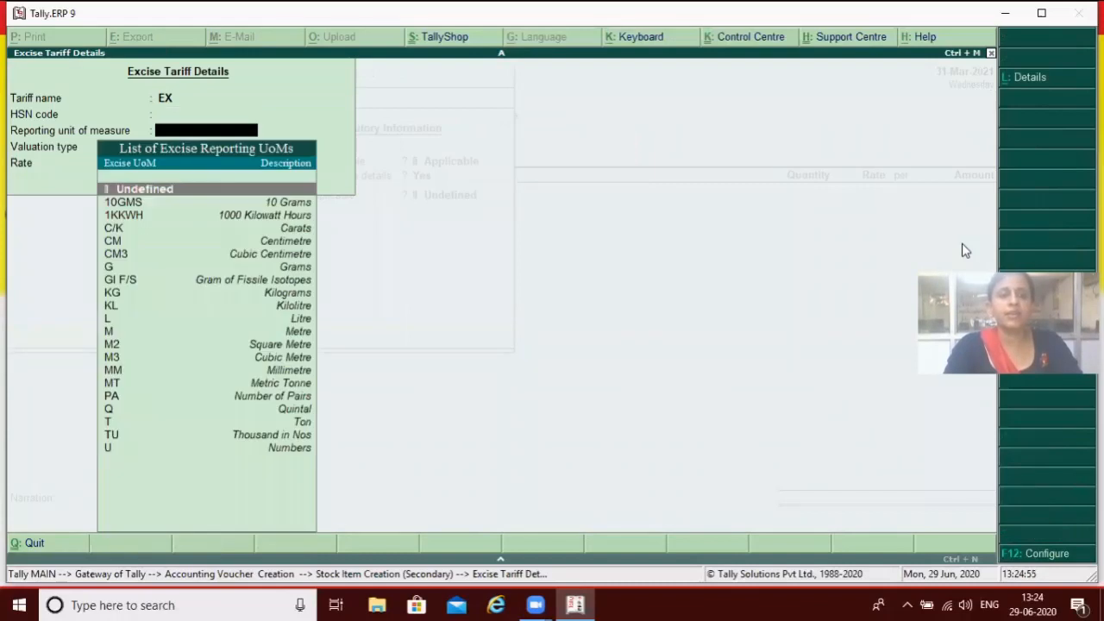
type("K")
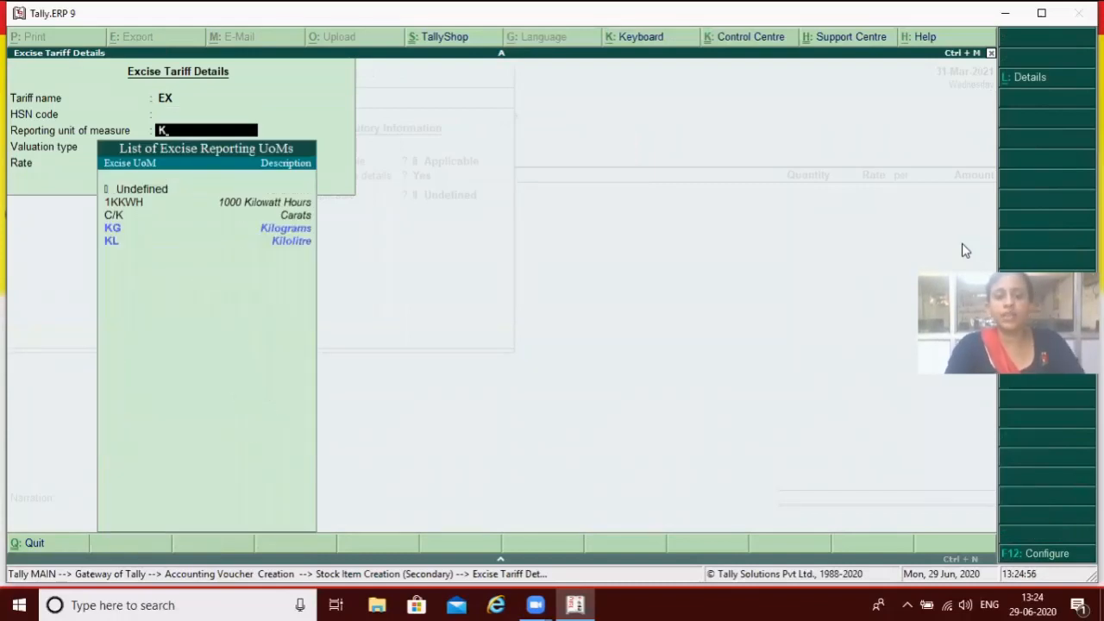
key("Down")
key("Down")
key("Up")
key("Return")
key("Return")
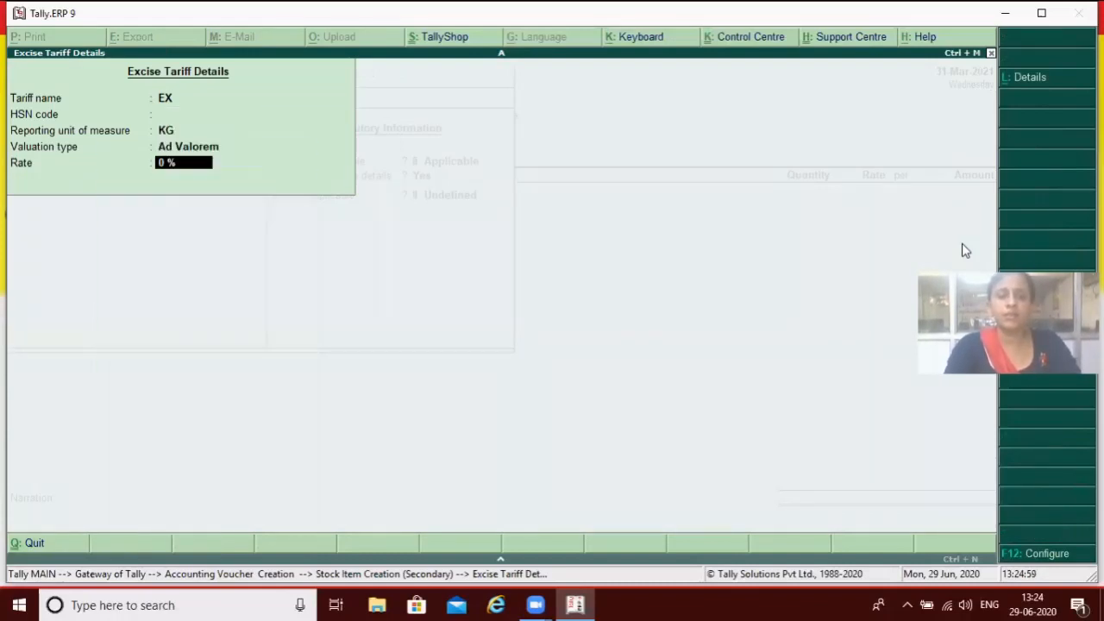
Step: Set THREAD's excise tariff rate to 10% and save the stock item
type("10")
key("Return")
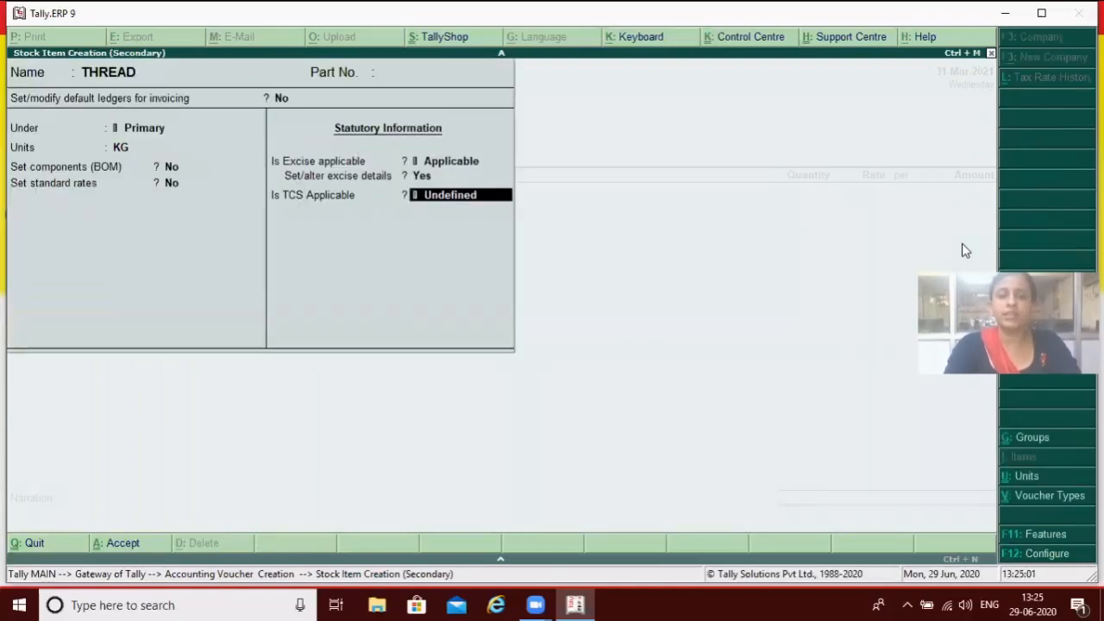
key("Return")
key("Return")
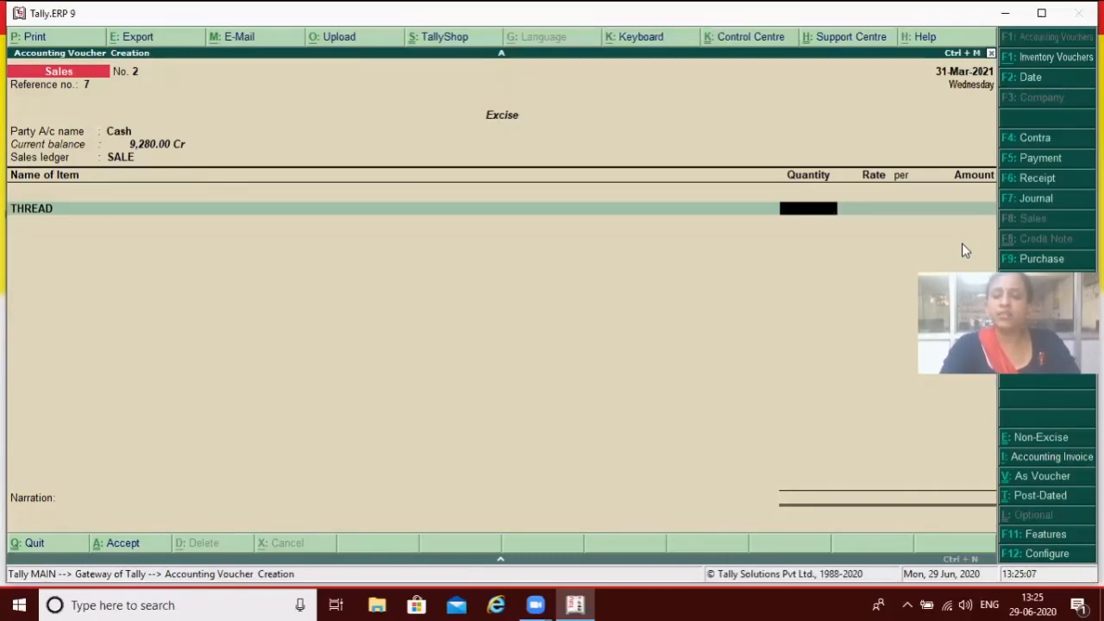
Step: Enter a quantity of 50 KG at a rate of 125 per KG for THREAD in the sales voucher
type("50")
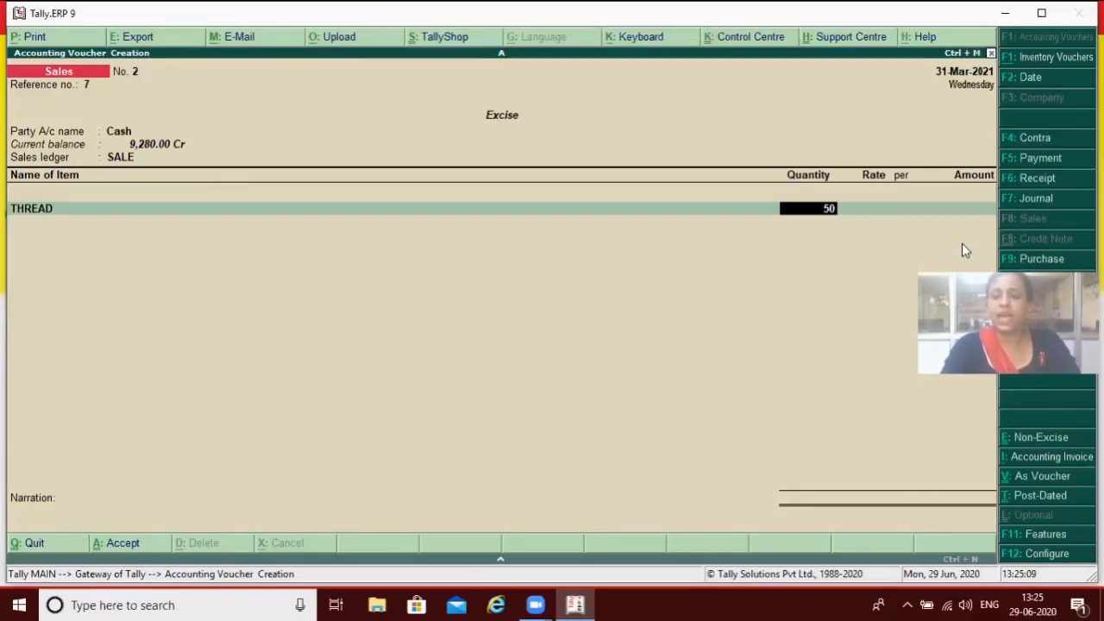
key("Return")
key("Return")
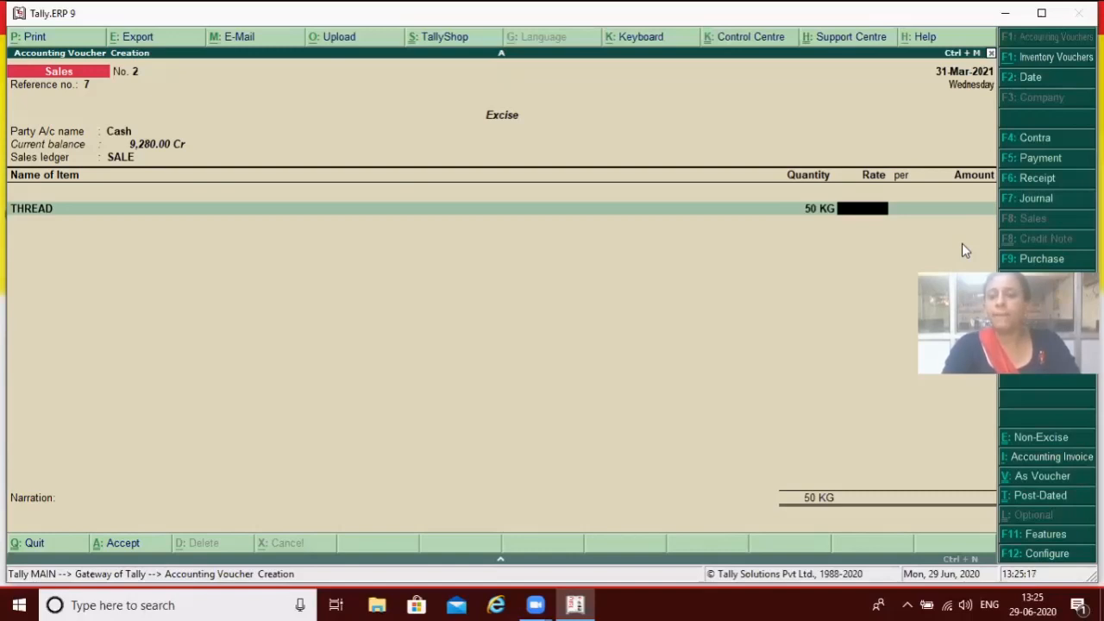
type("125")
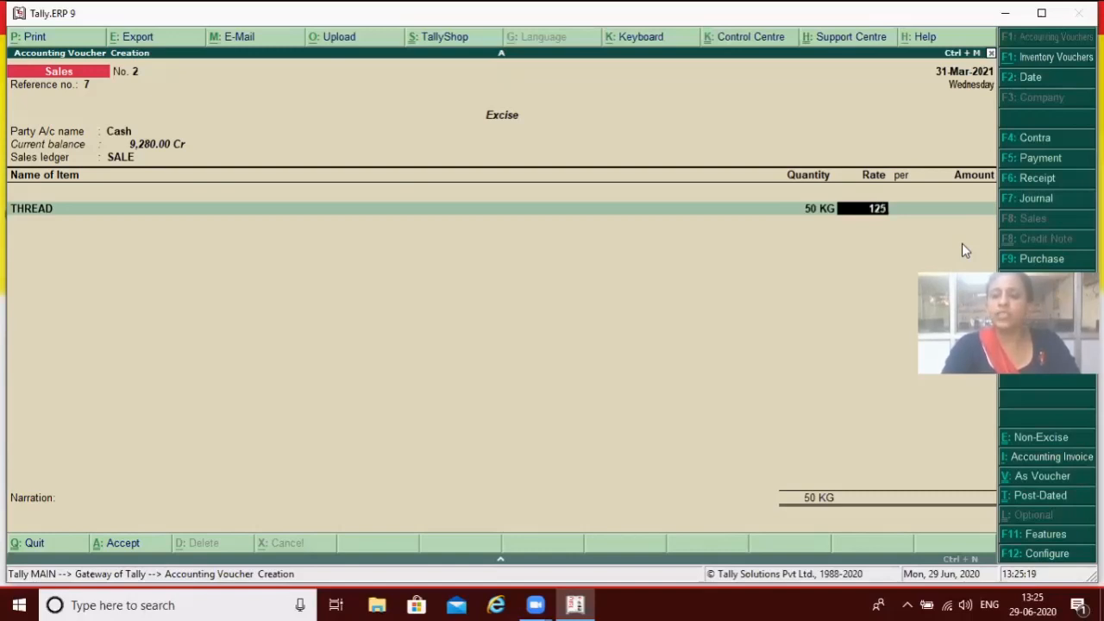
key("Return")
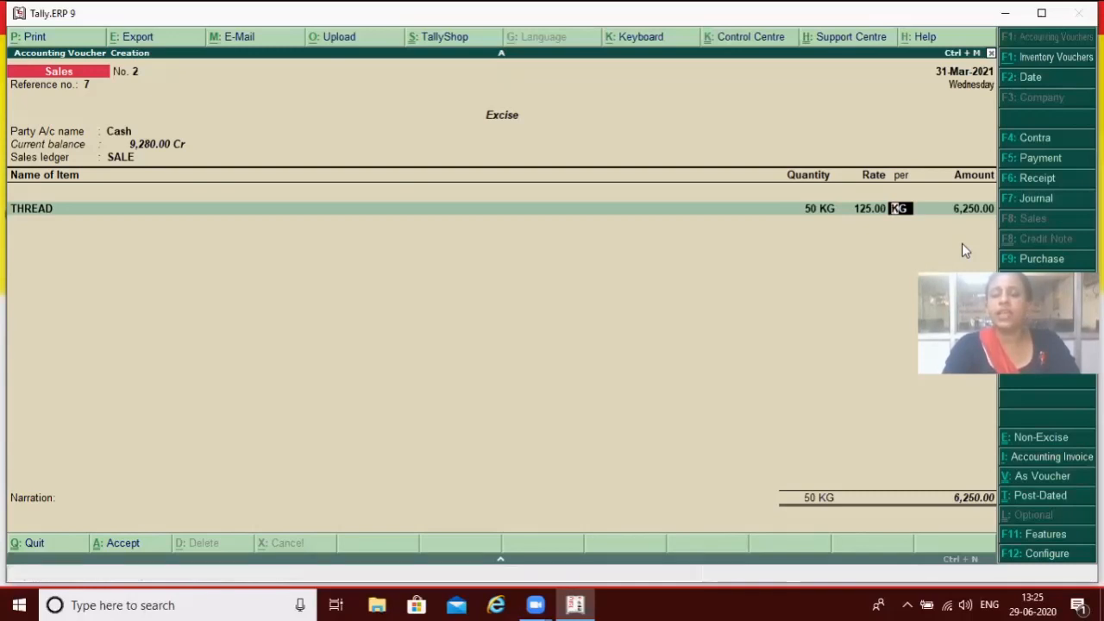
key("Return")
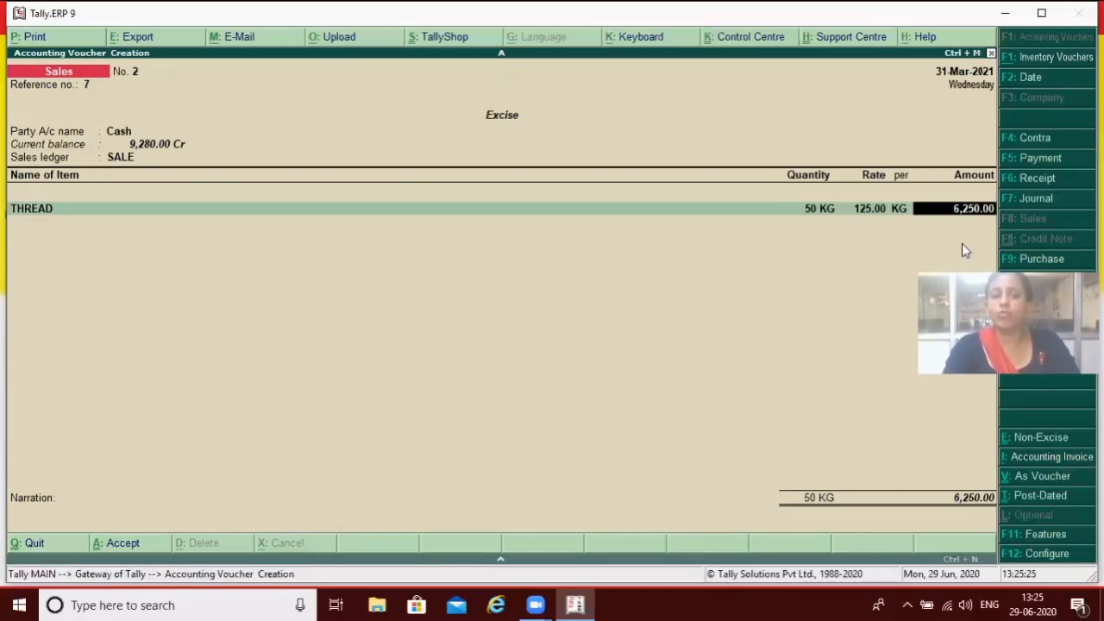
key("Return")
Step: Create a ledger named OUTPUT under Duties & Taxes from the sales voucher, with duty type Others
key("Return")
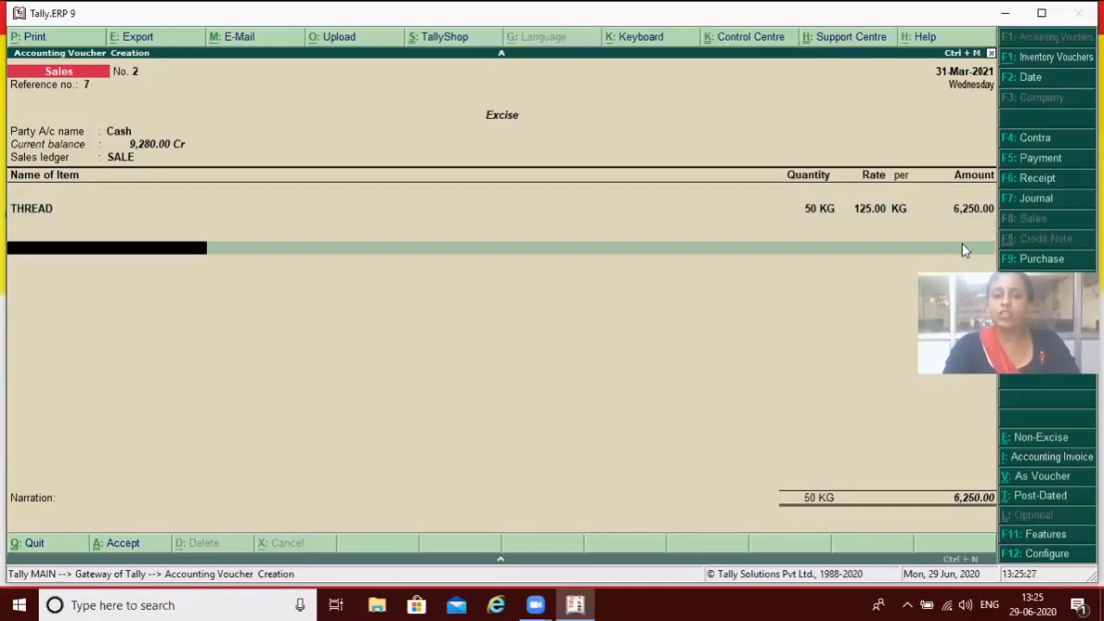
key("alt+c")
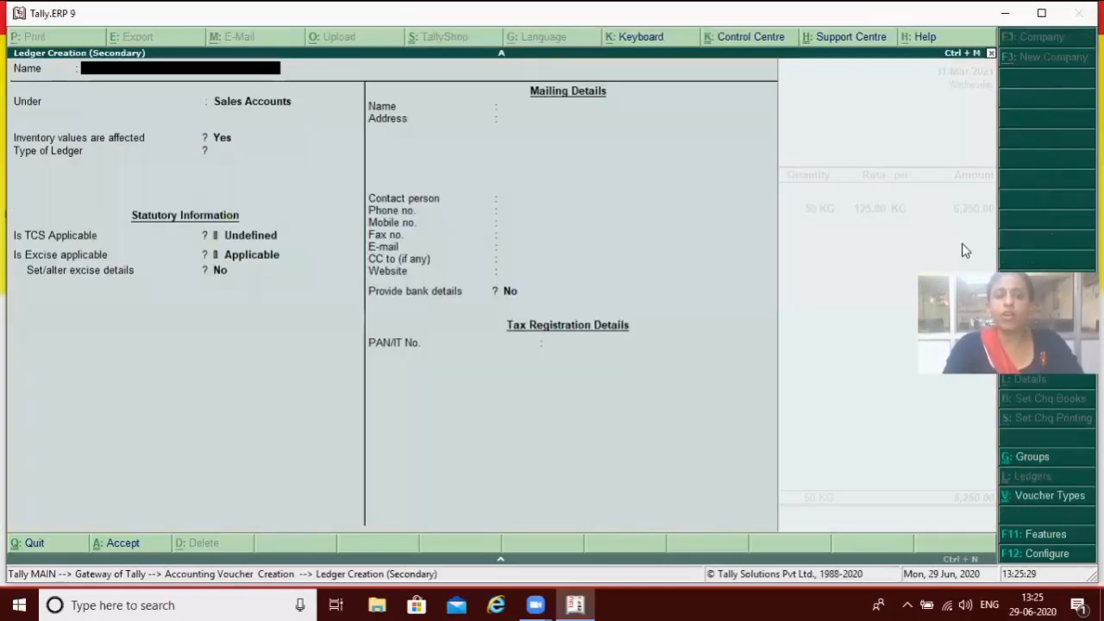
type("E")
key("BackSpace")
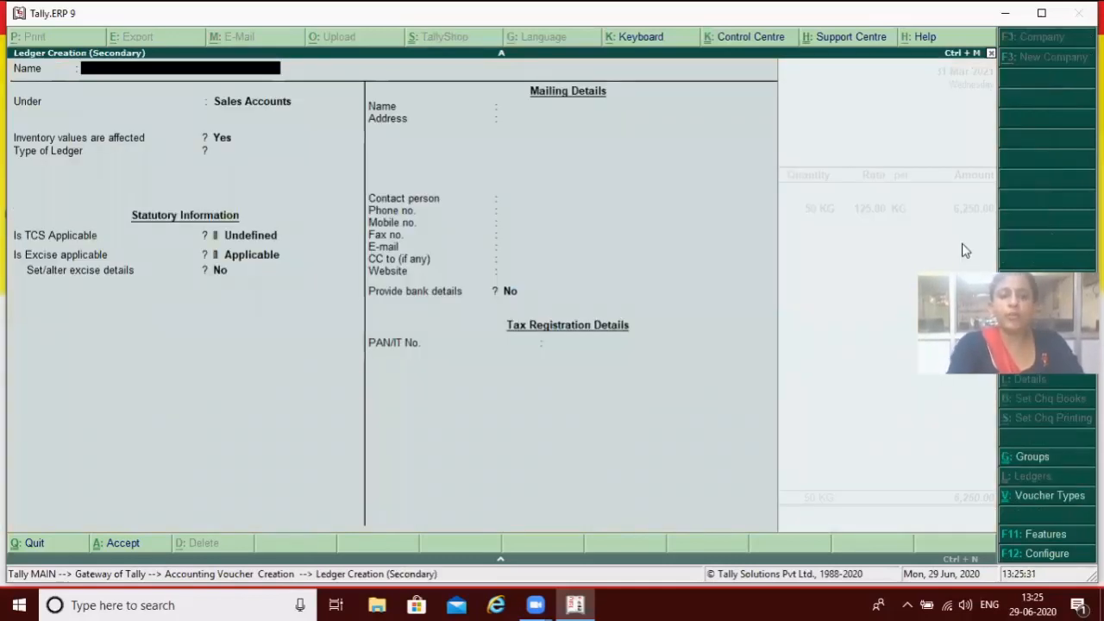
type("OUTPUT")
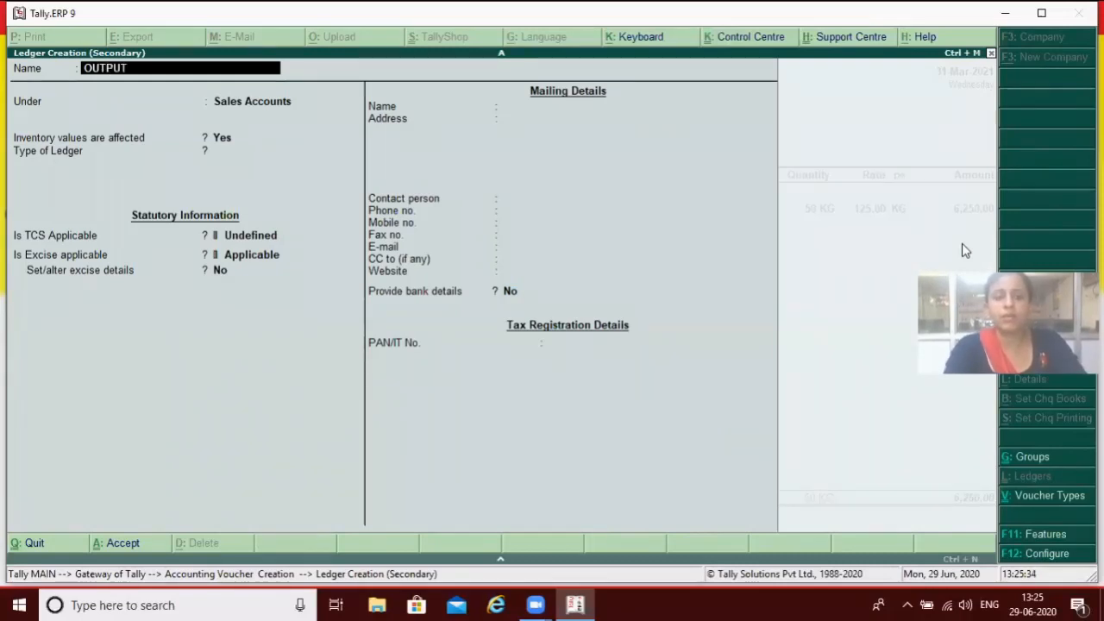
key("Return")
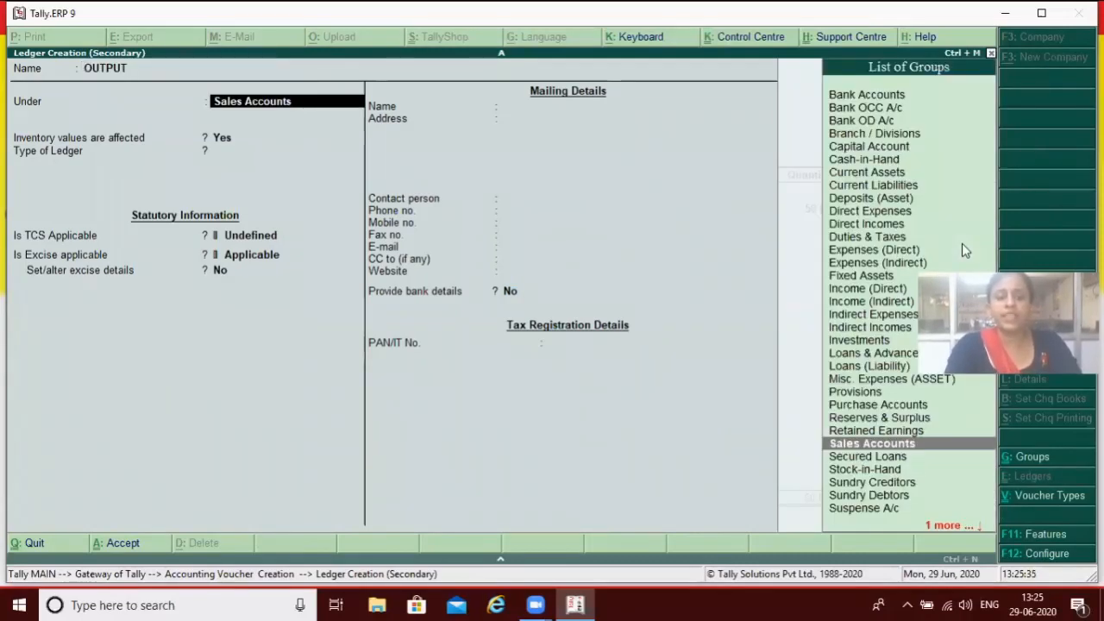
type("Du")
key("Return")
key("Return")
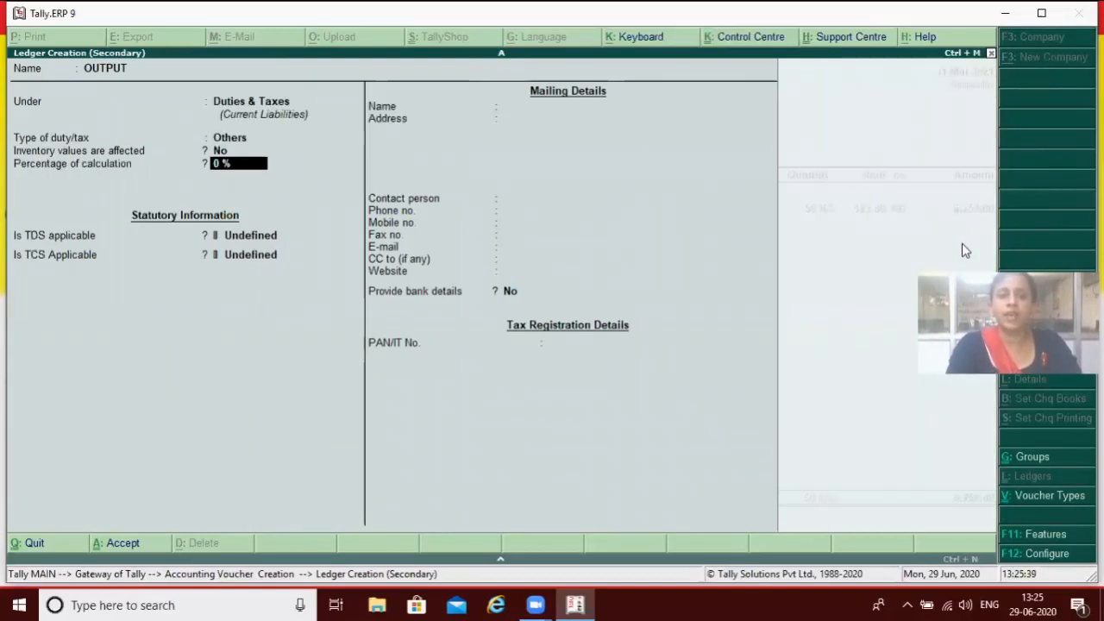
Step: Set the OUTPUT ledger's percentage of calculation to 16% with method Additional Duty and no rounding, and save it
type("16")
key("Return")
key("Return")
key("Return")
key("Return")
key("Return")
key("Return")
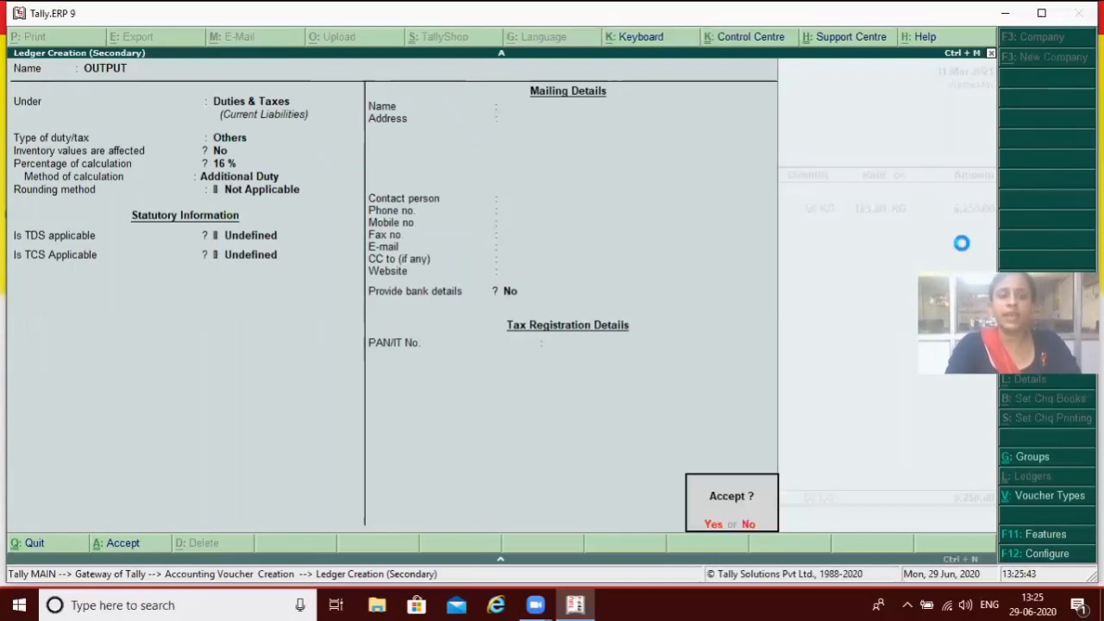
key("Return")
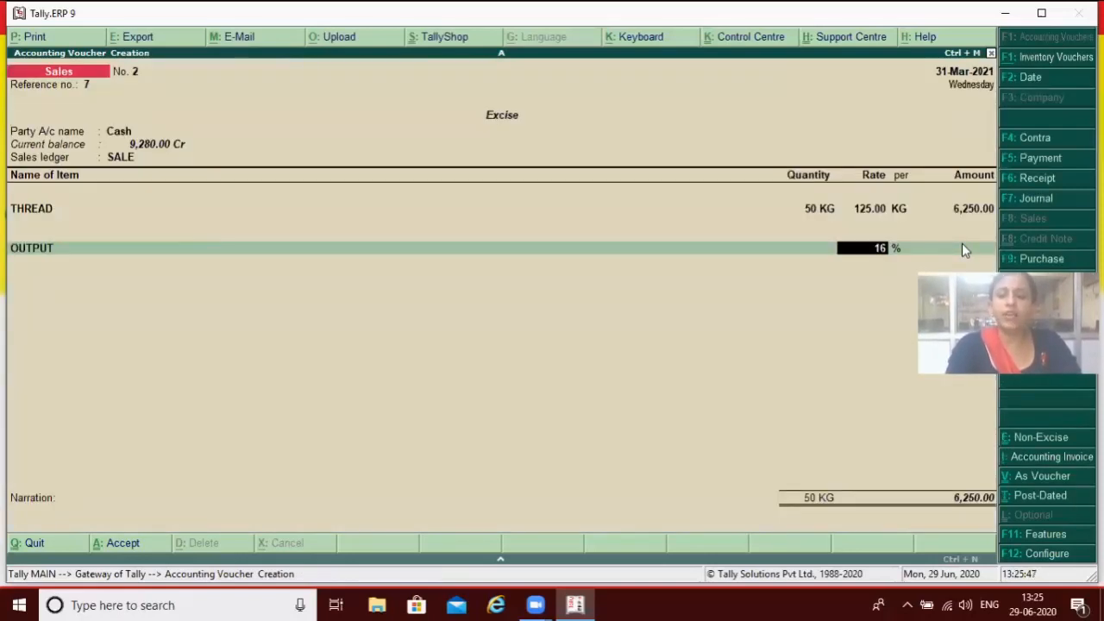
Step: Calculate 16% duty on 6250 with the built-in calculator, using 6250*16/100
key("ctrl+n")
type("6250")
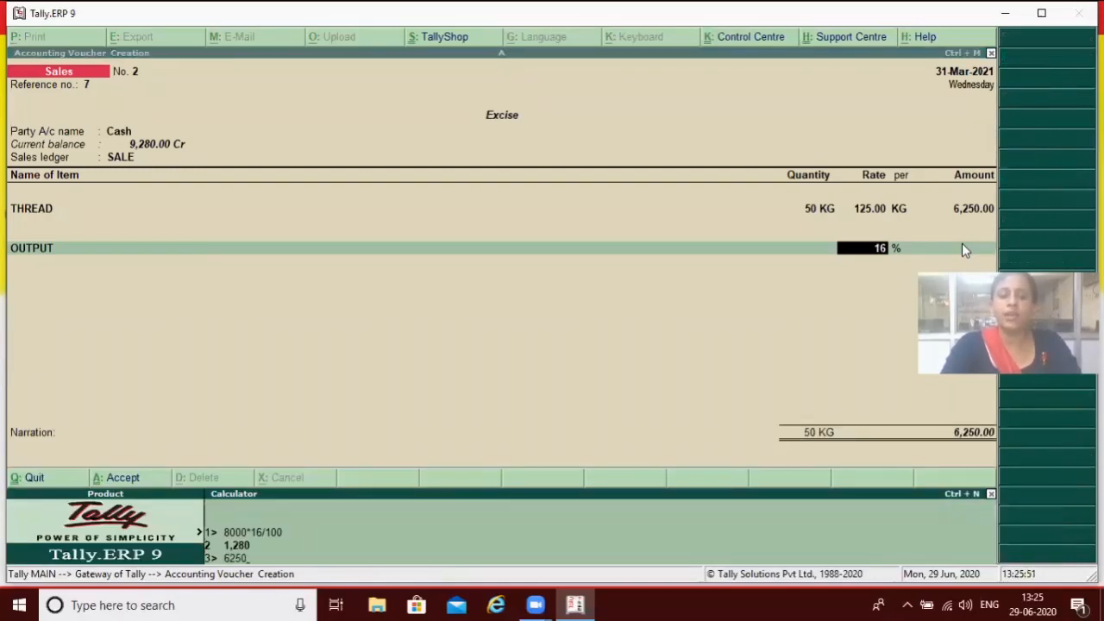
type("*16/")
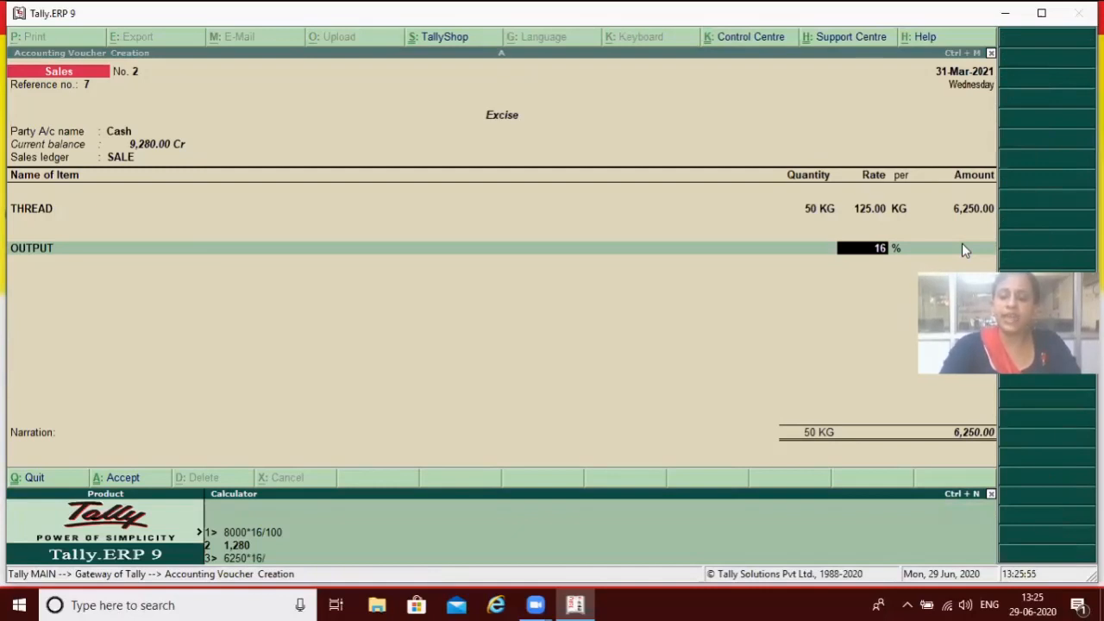
type("100")
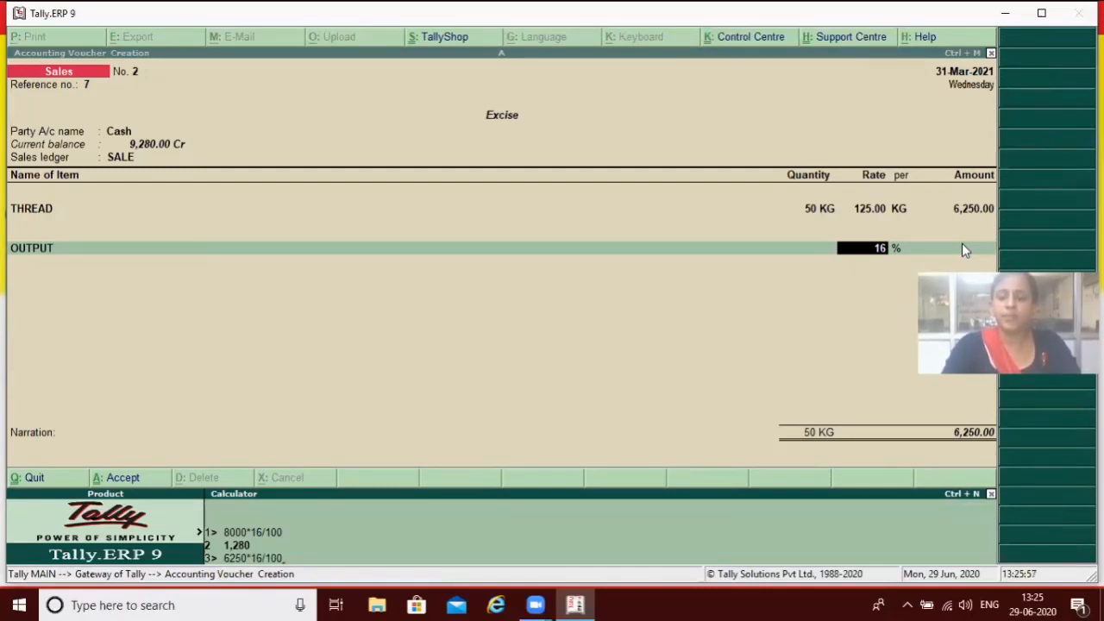
key("Return")
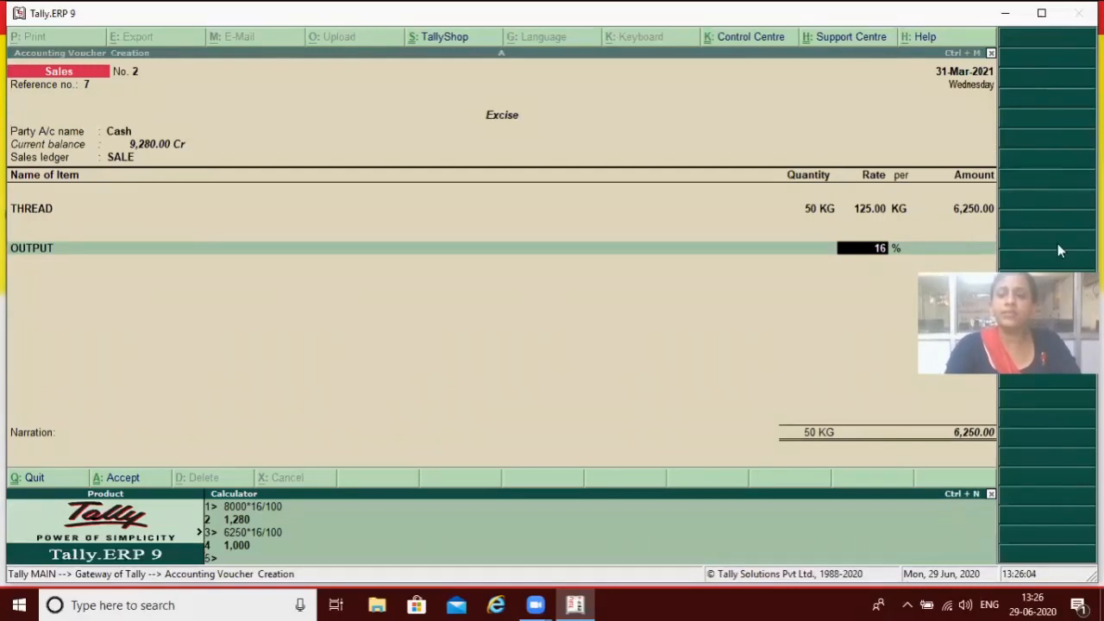
key("ctrl+n")
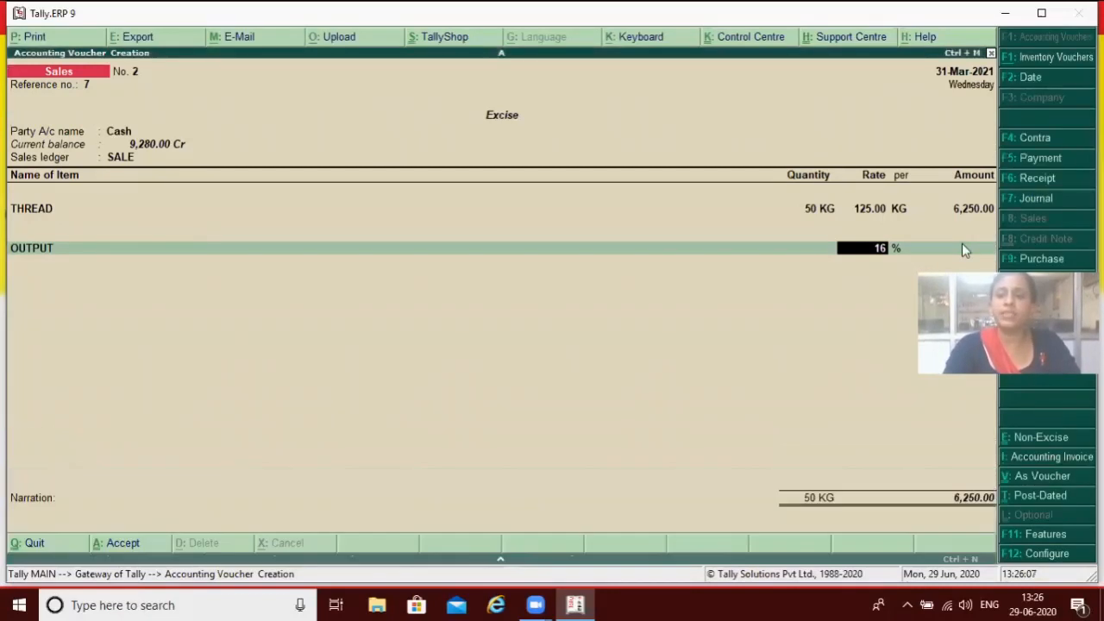
Step: Change THREAD's rate to 200 per KG in the sales voucher, keeping the quantity at 50 KG
left_click(813, 210)
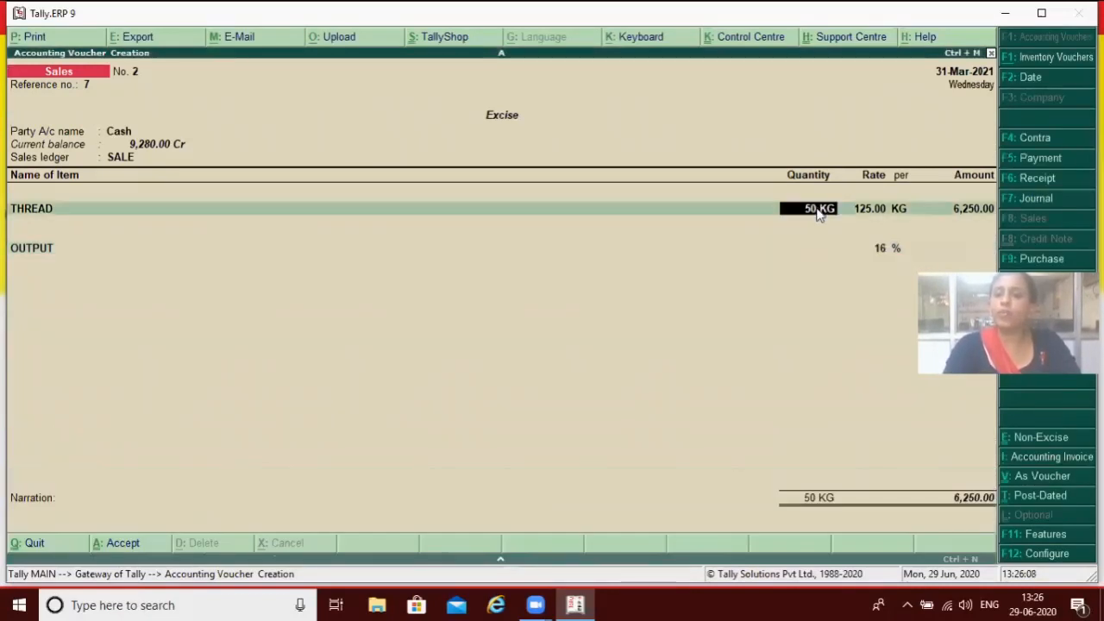
type("1")
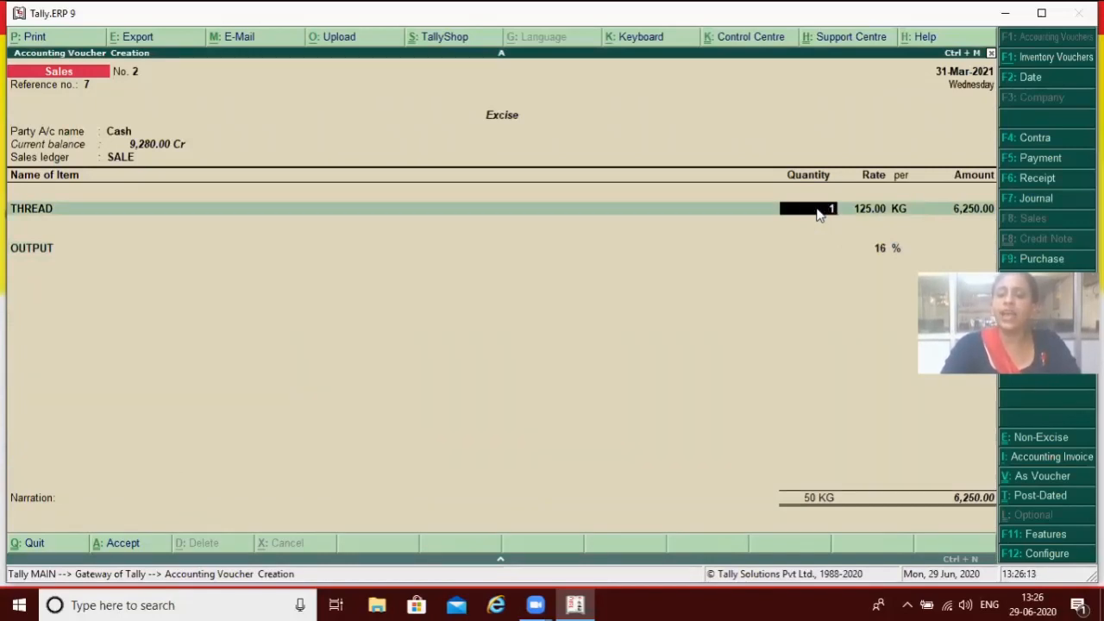
key("BackSpace")
type("500")
key("Return")
key("Return")
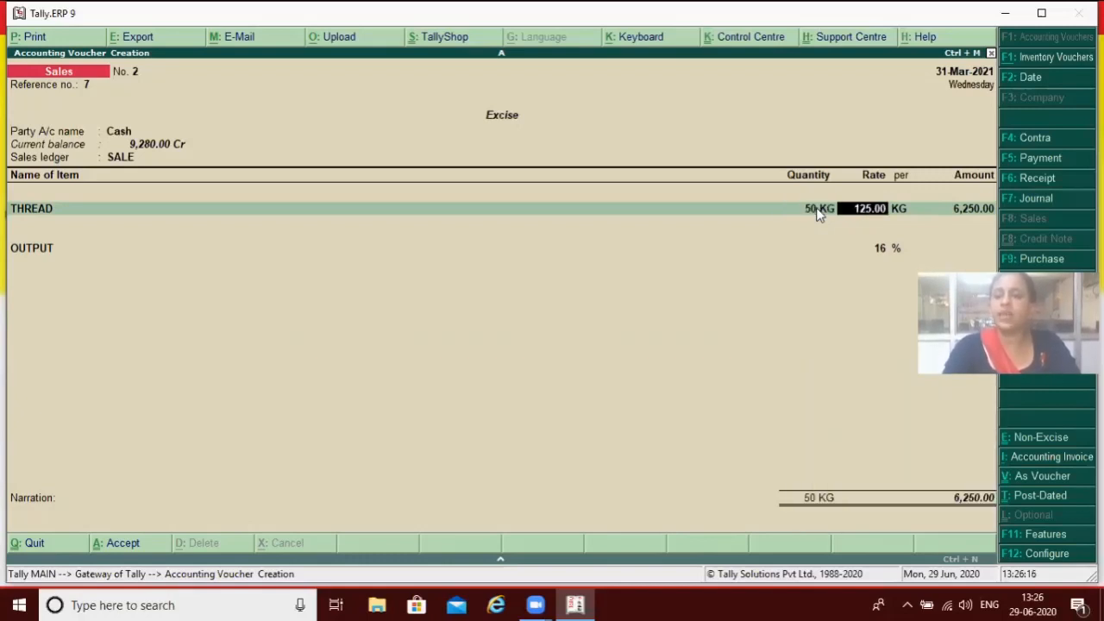
type("200")
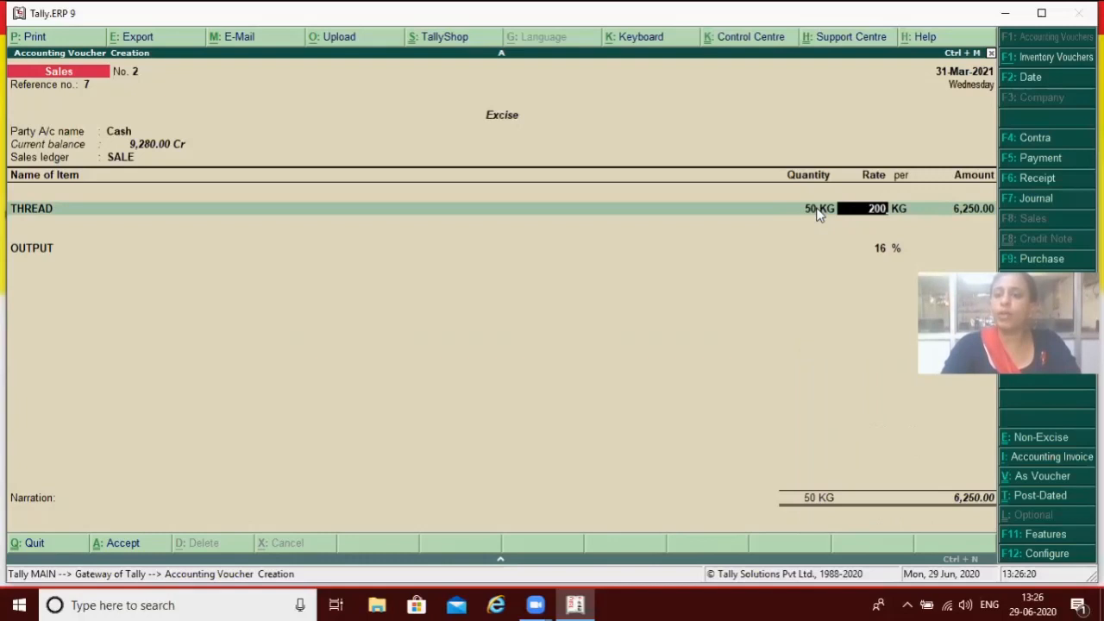
key("Return")
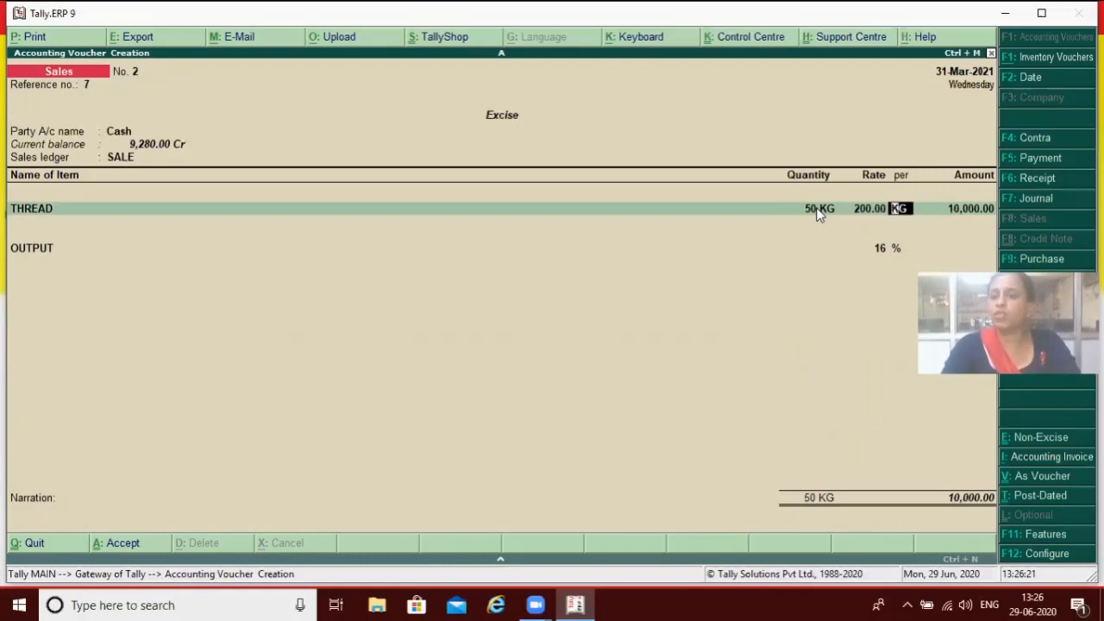
key("Return")
key("Return")
key("Return")
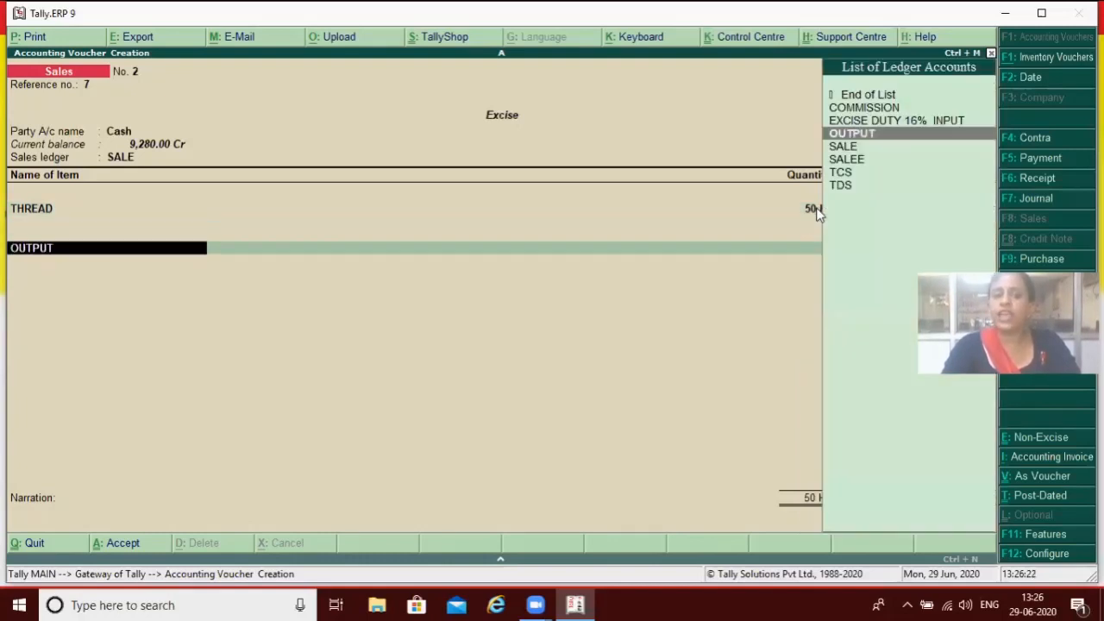
Step: Enter 1600 as the OUTPUT duty amount and save the sales voucher without a narration
key("Return")
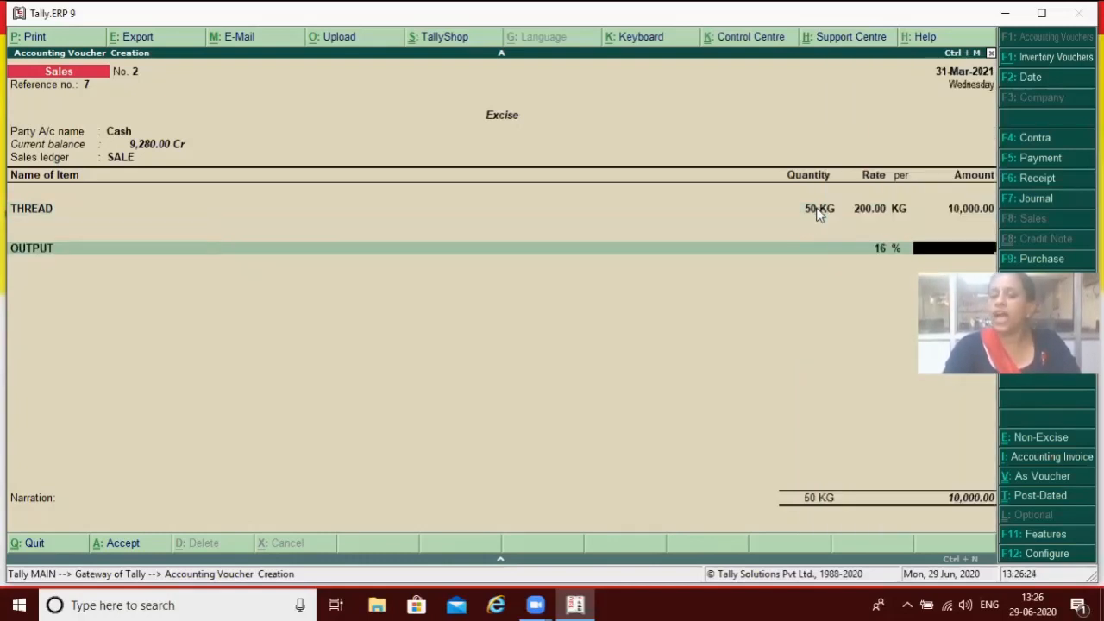
type("1600")
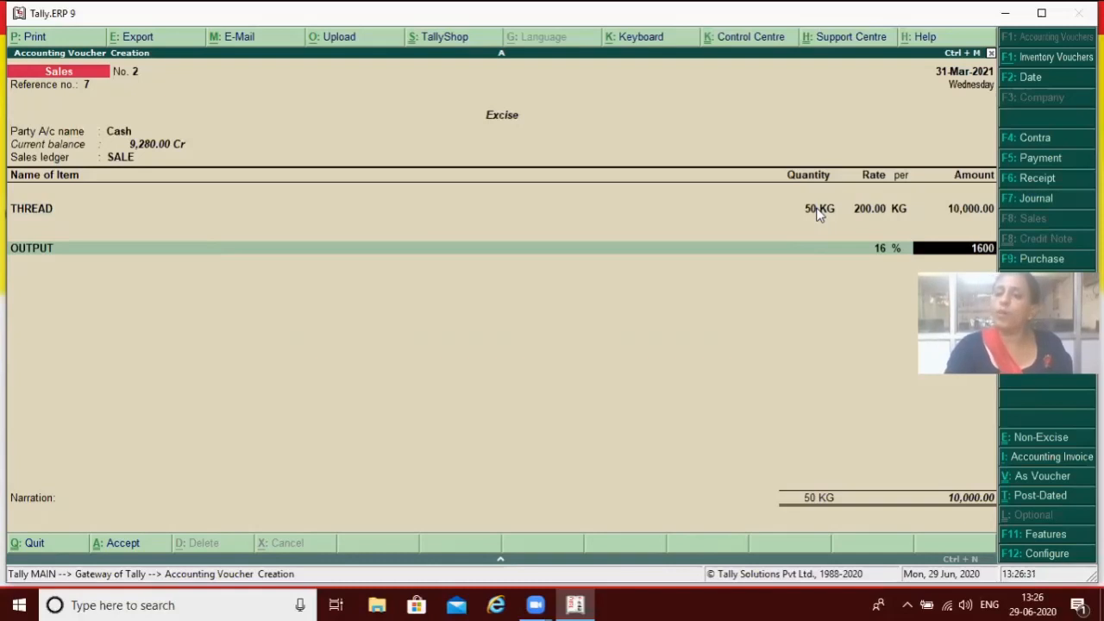
key("Return")
key("Return")
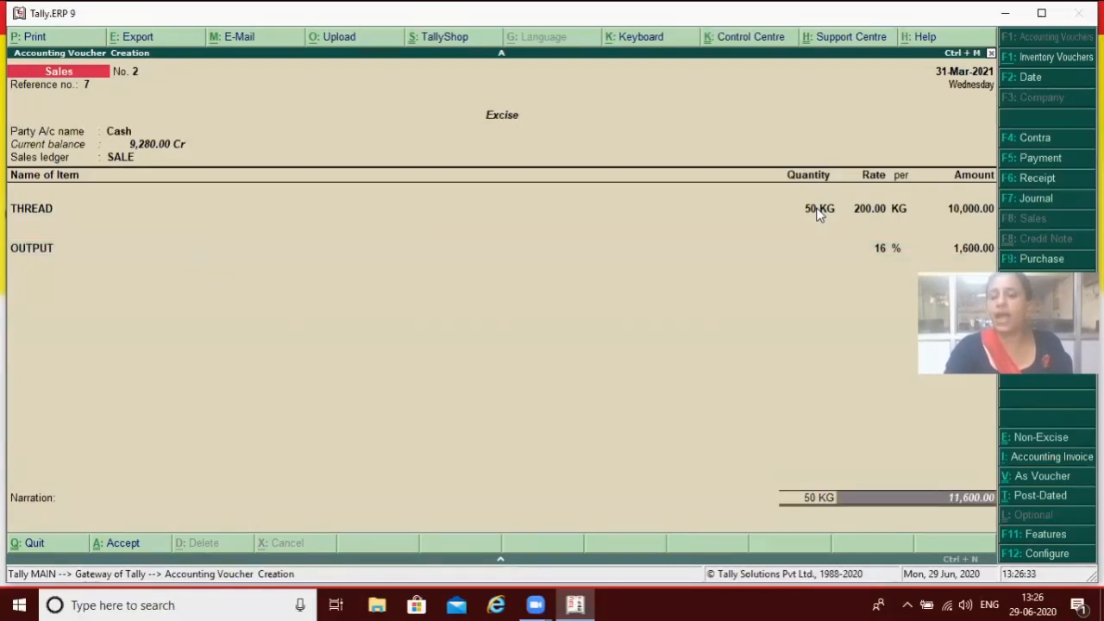
key("Return")
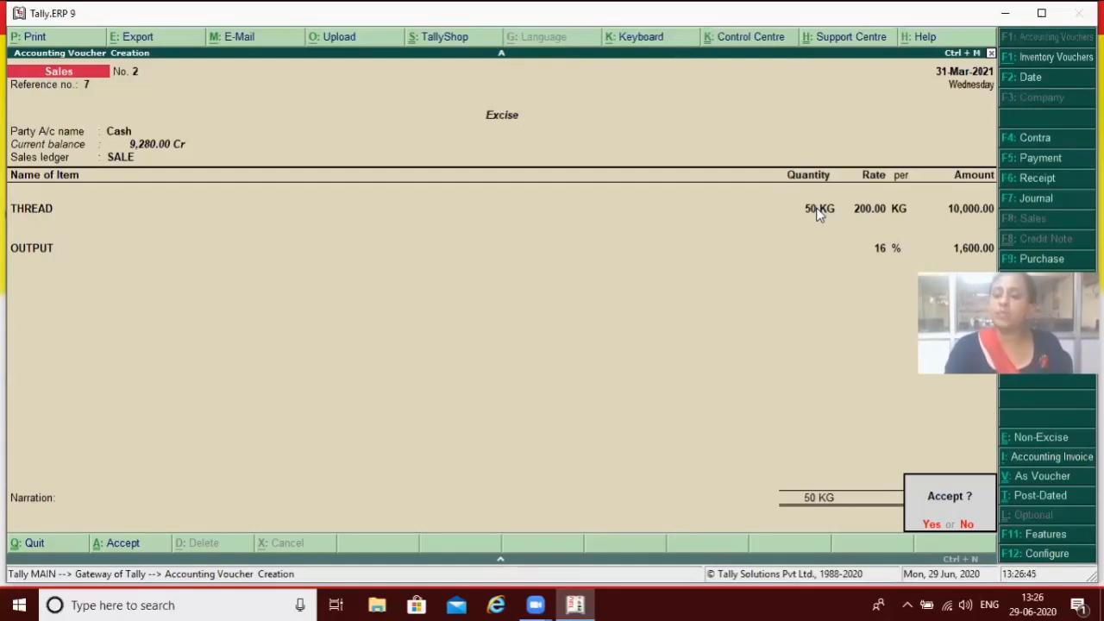
key("Return")
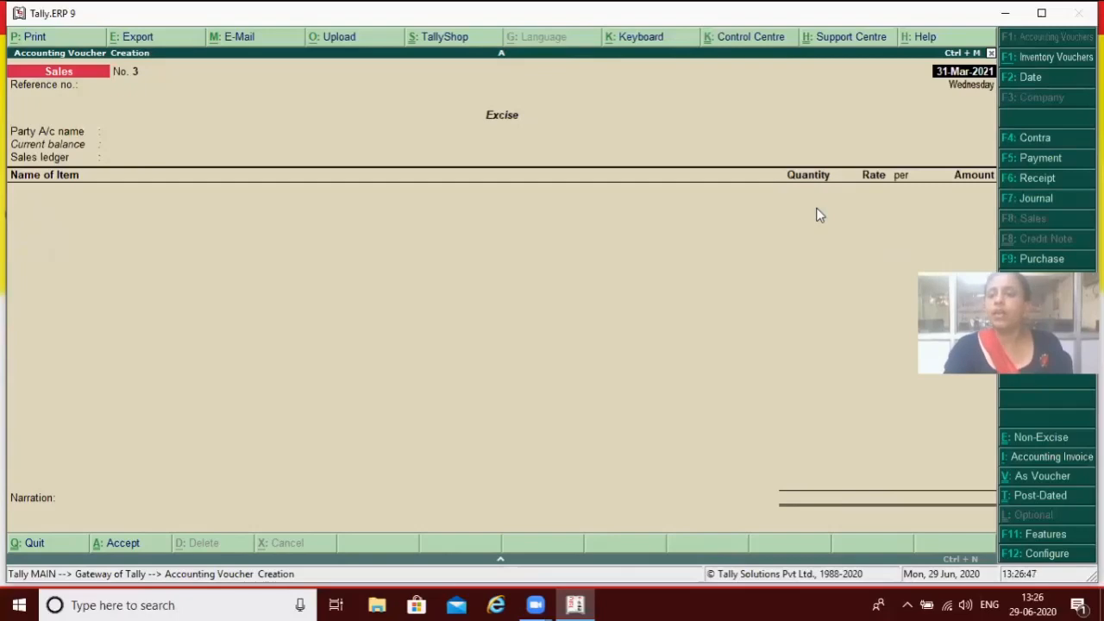
Step: Leave voucher entry and examine the Duties & Taxes balances under Current Liabilities in the Balance Sheet
key("Escape")
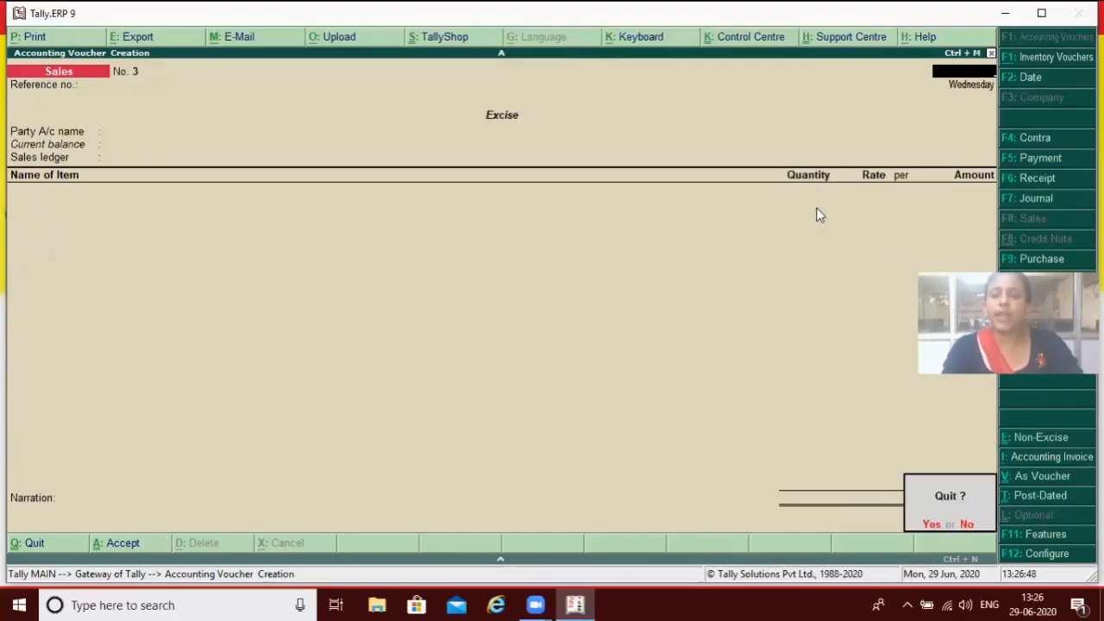
key("Return")
key("Escape")
key("Return")
key("b")
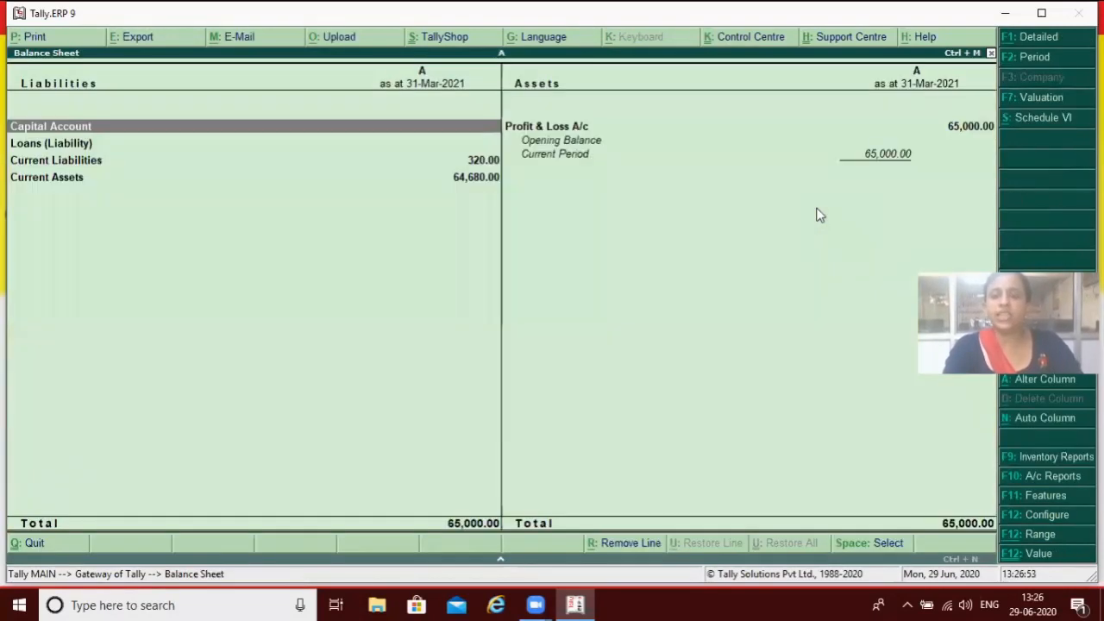
key("Down")
key("Down")
key("Return")
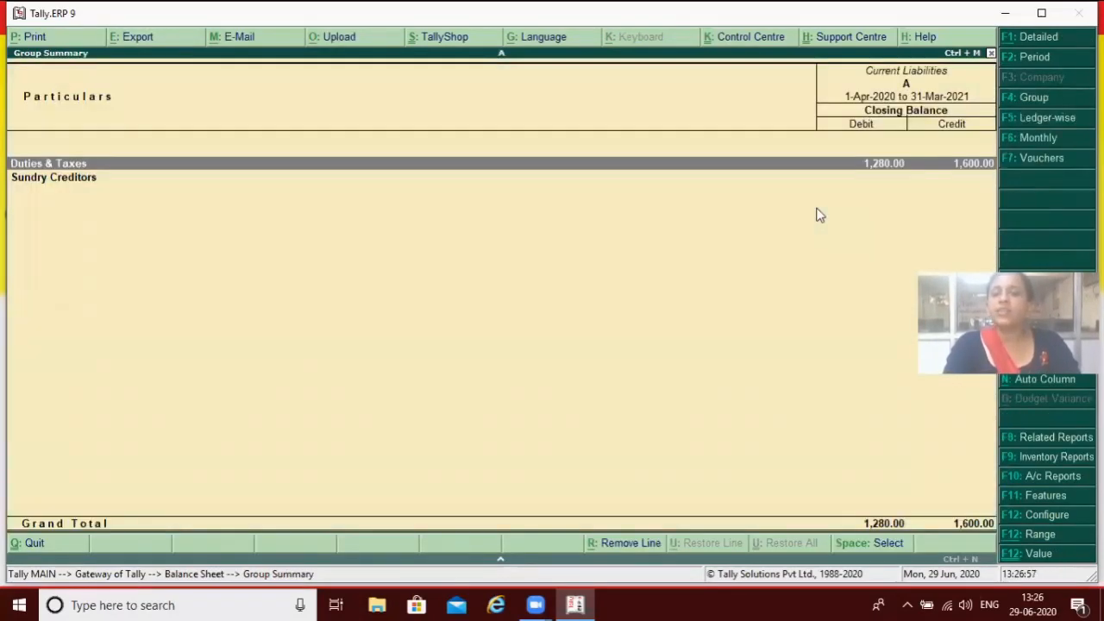
key("Return")
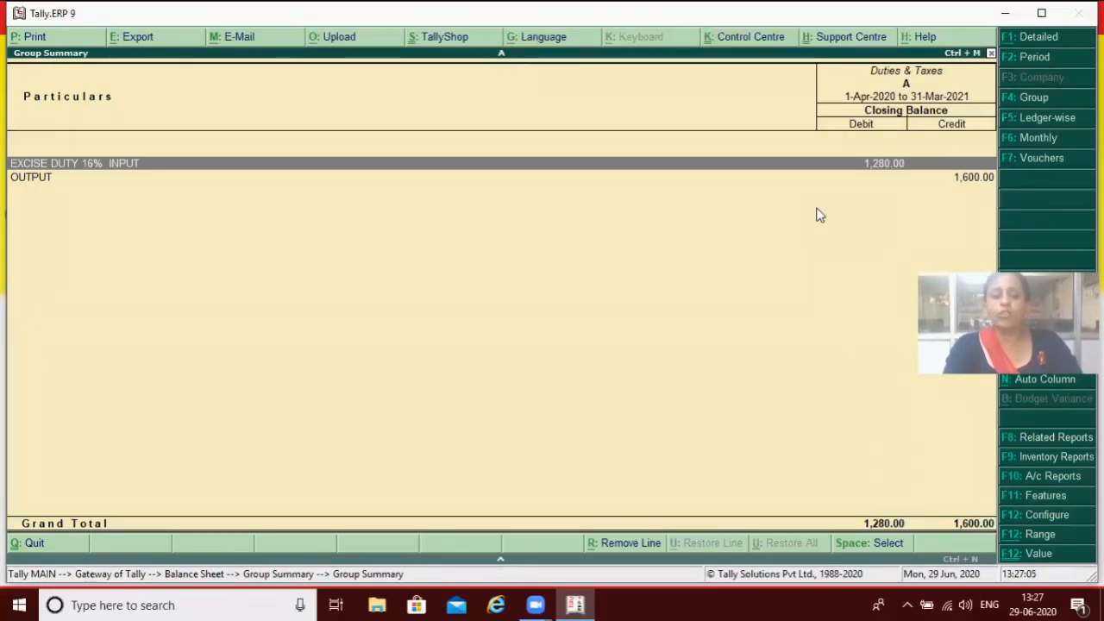
key("Escape")
key("Escape")
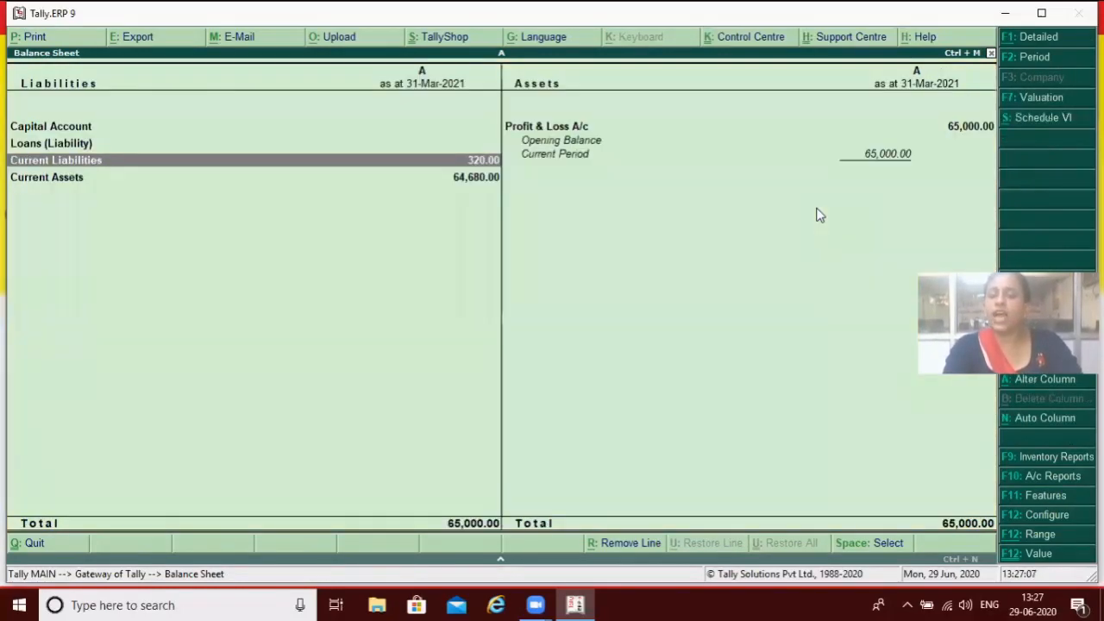
Step: Leave the Balance Sheet, start a journal voucher and debit the OUTPUT ledger with 1280
key("Escape")
key("Up")
key("Up")
key("Up")
key("Up")
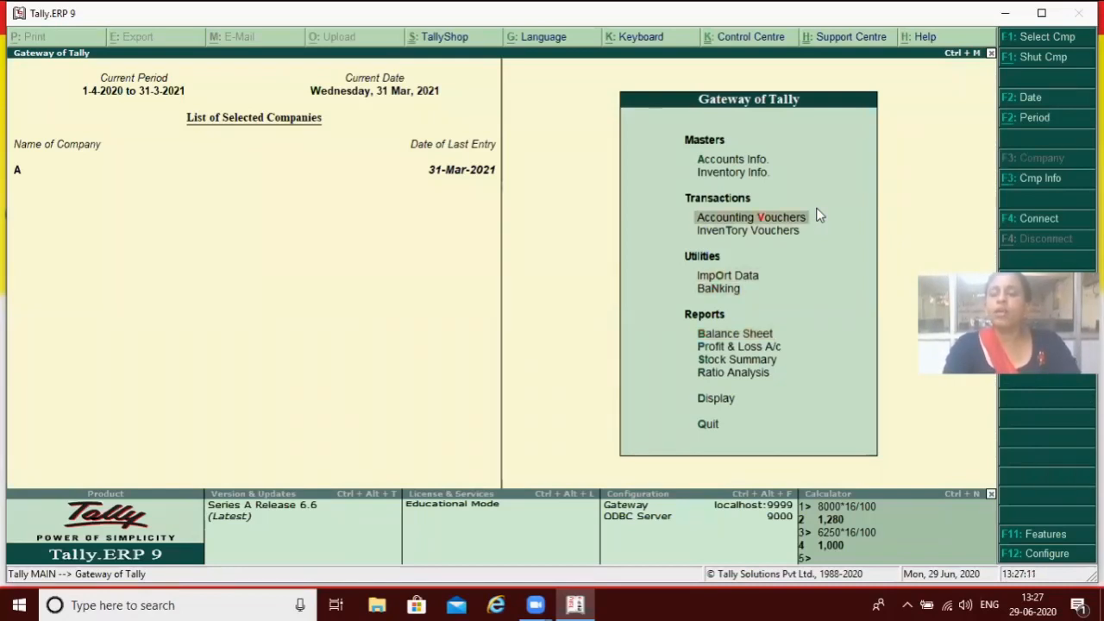
key("Return")
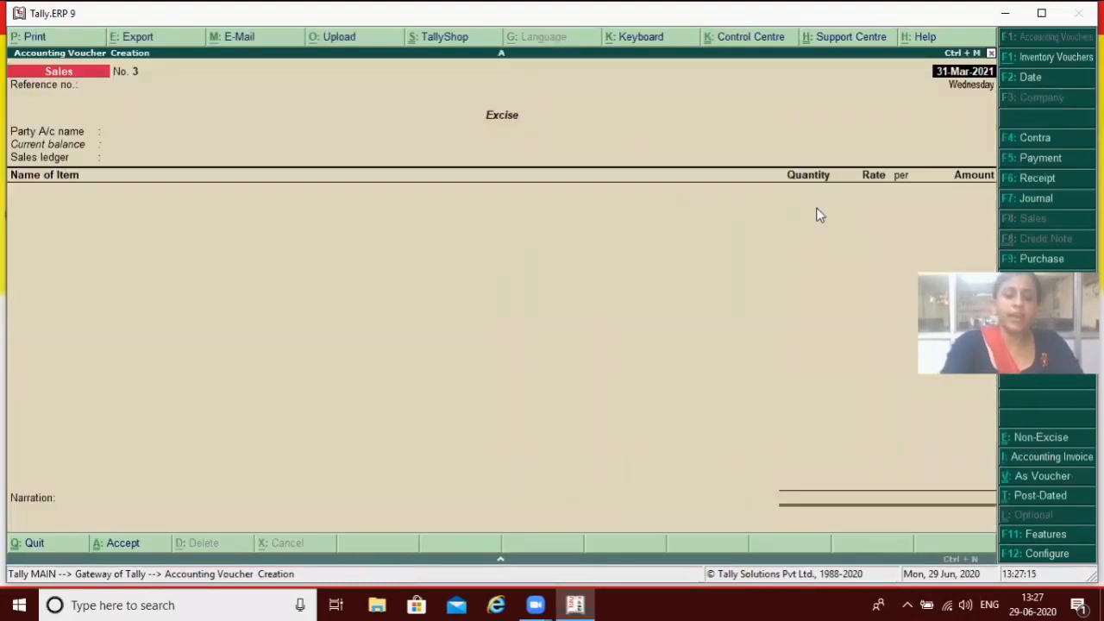
key("F7")
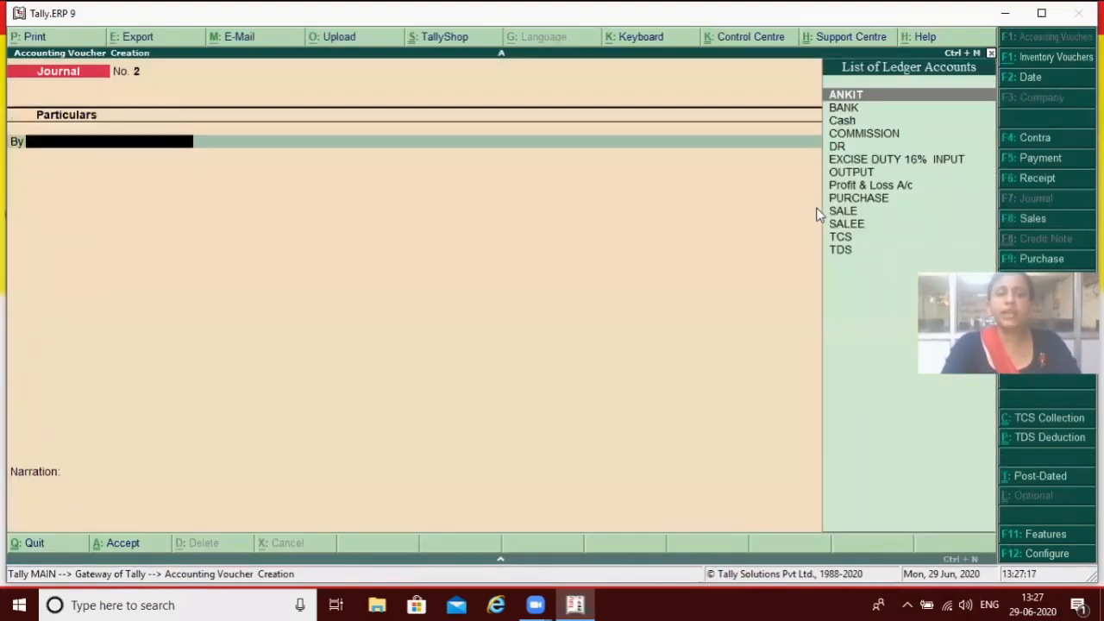
type("O")
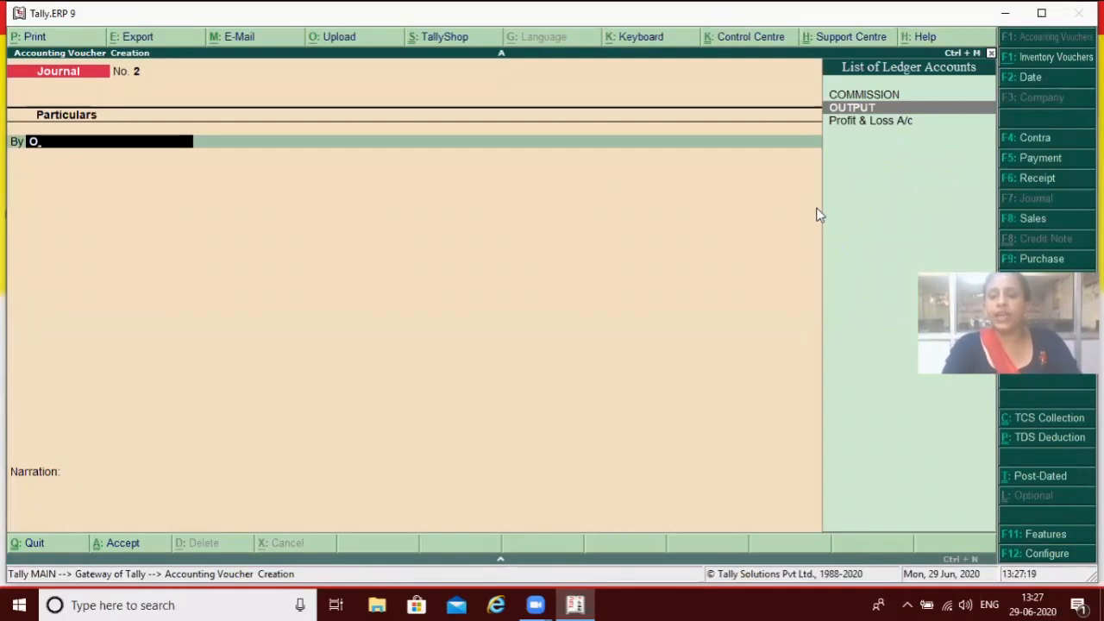
key("Return")
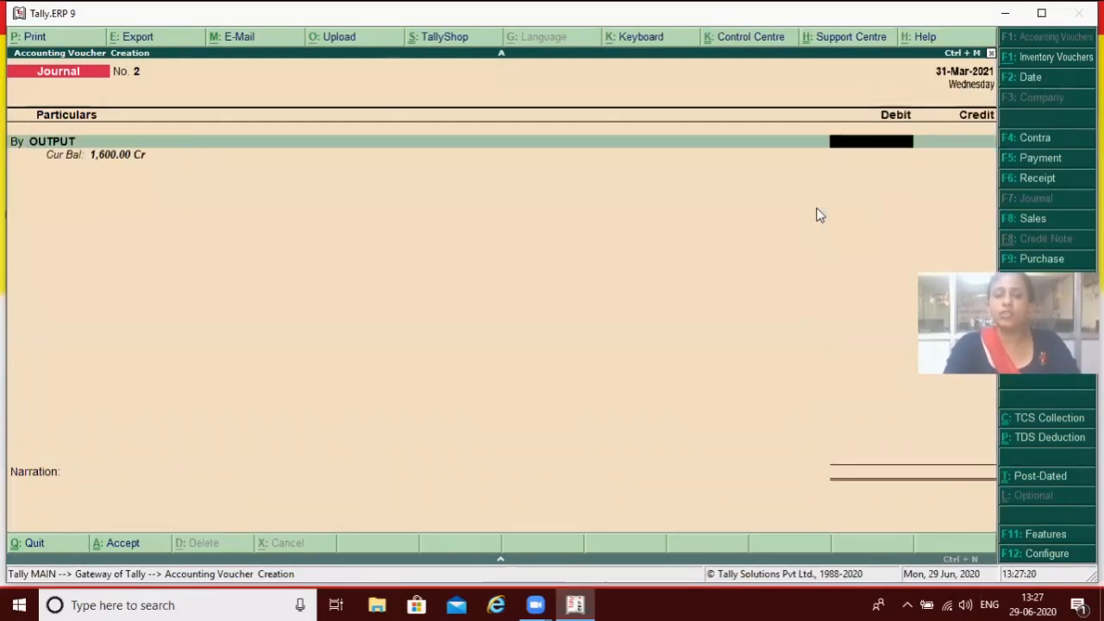
type("1280")
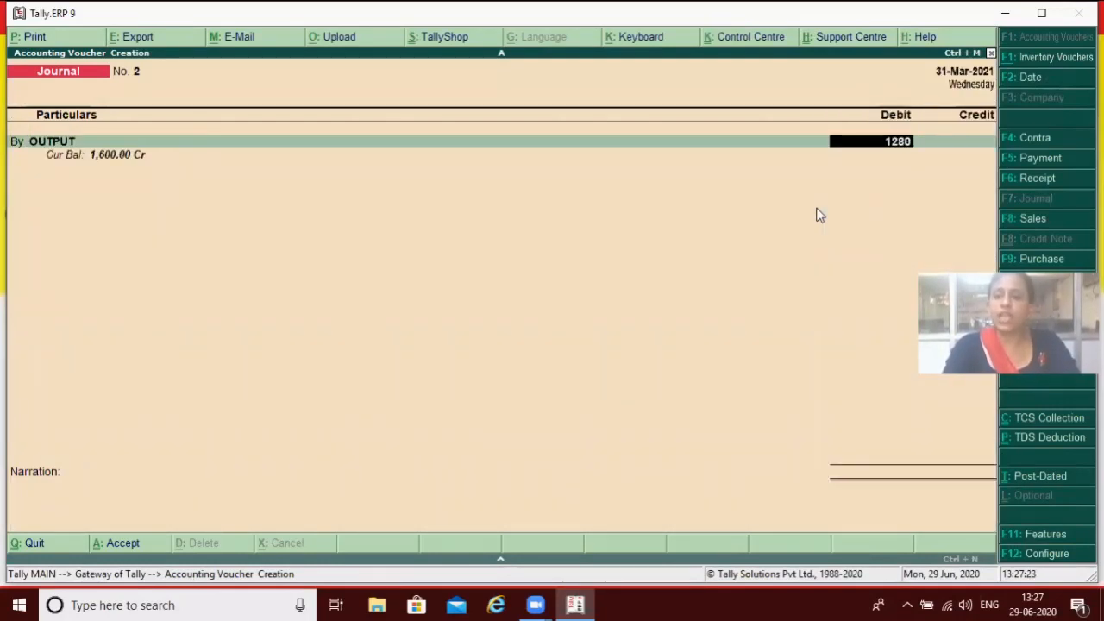
key("Return")
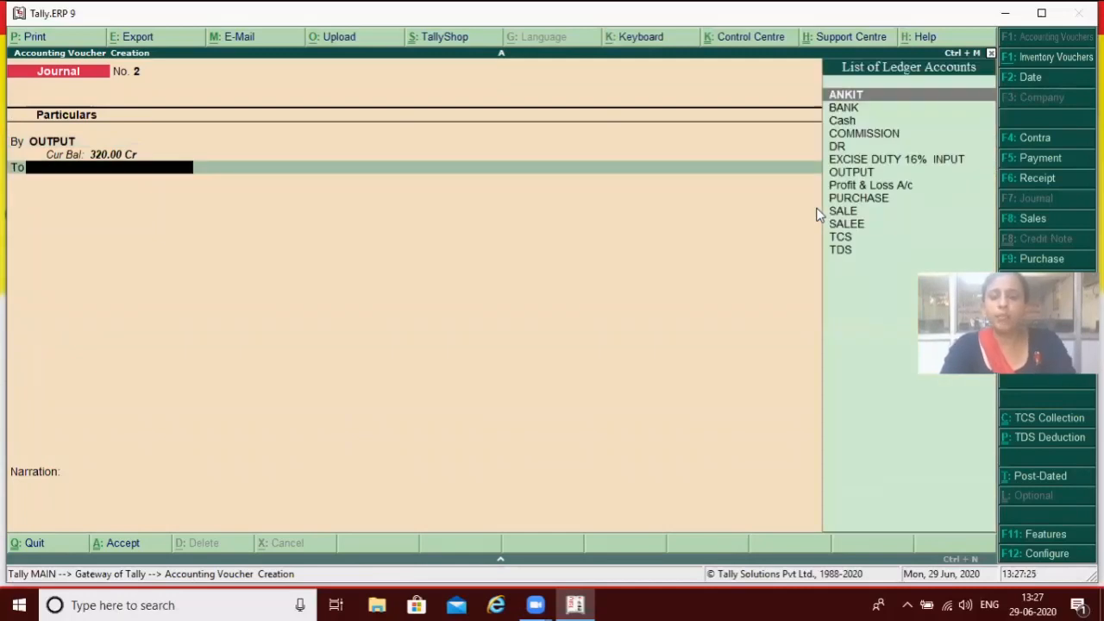
Step: Credit EXCISE DUTY 16% INPUT with 1280 and save the journal voucher without a narration
type("i")
key("BackSpace")
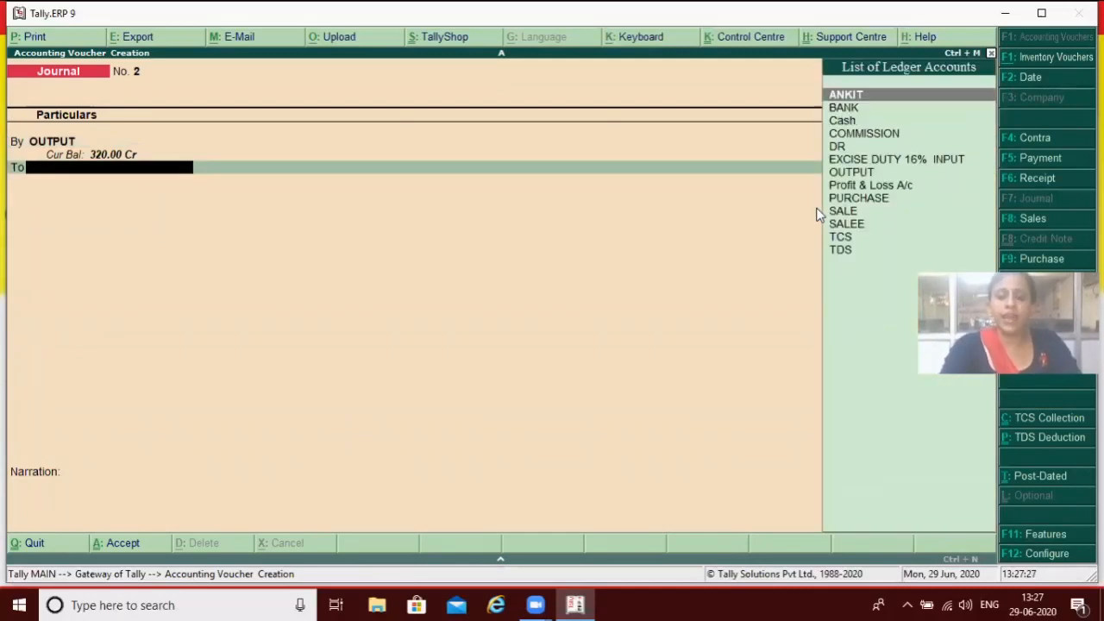
type("E")
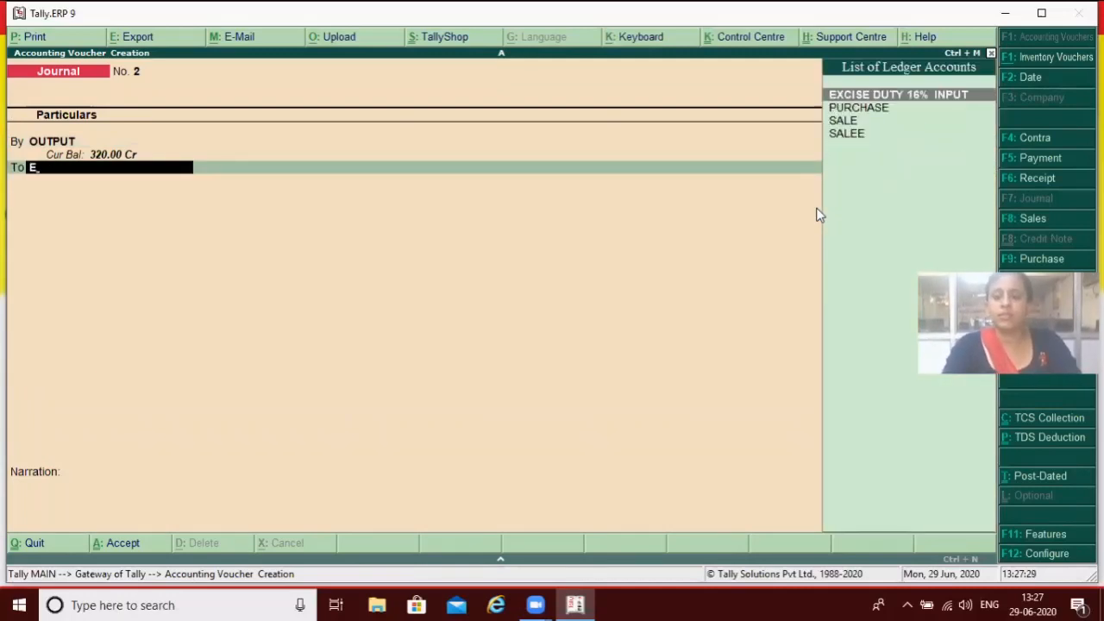
key("Return")
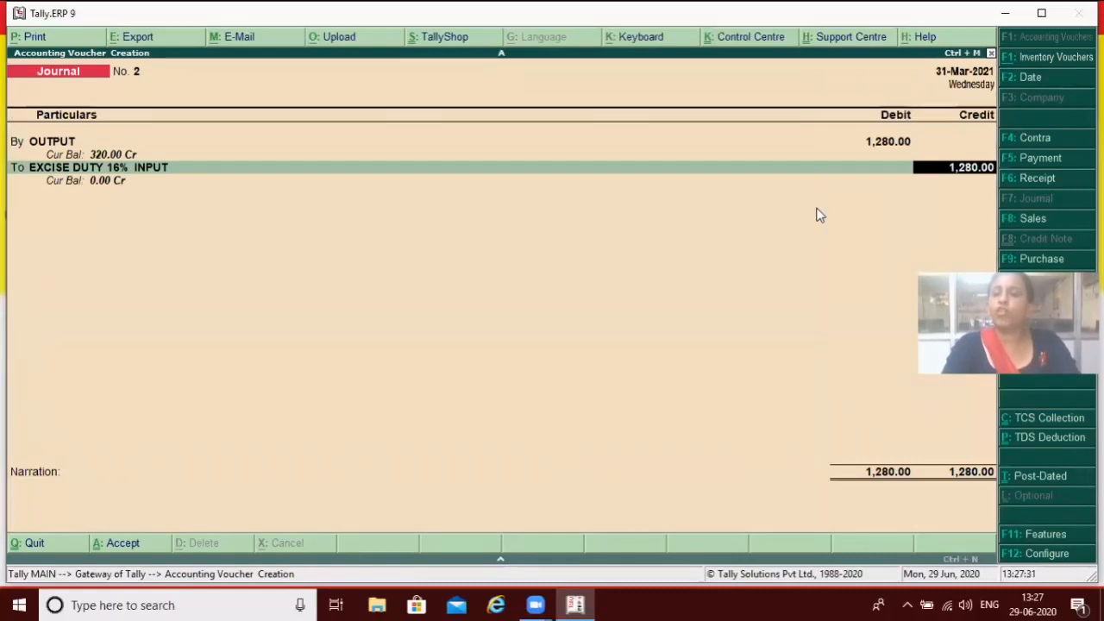
key("Return")
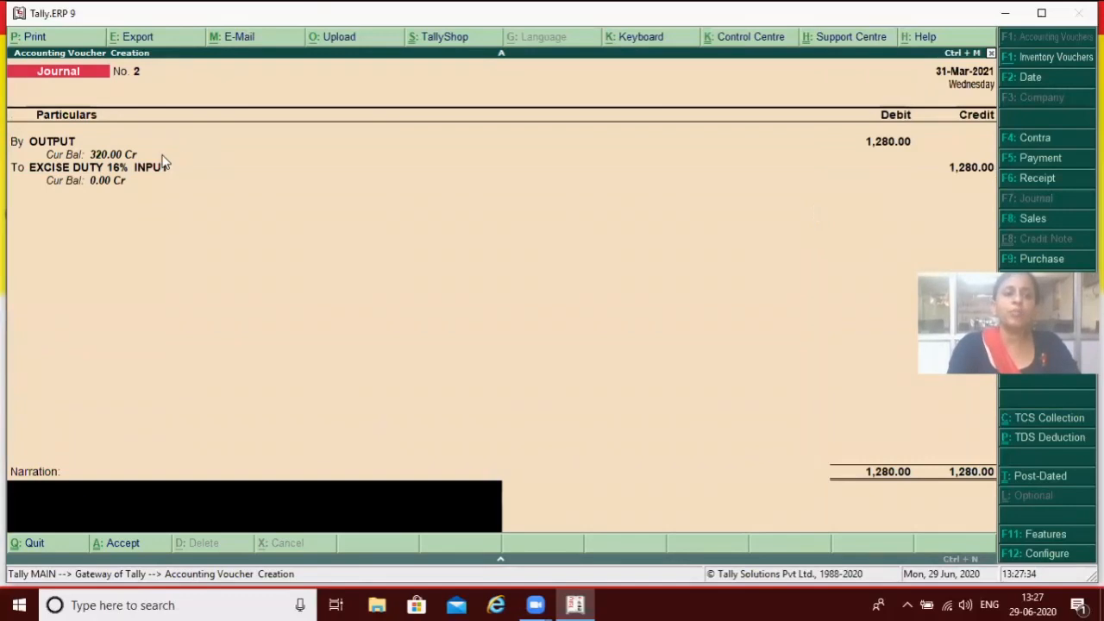
key("Return")
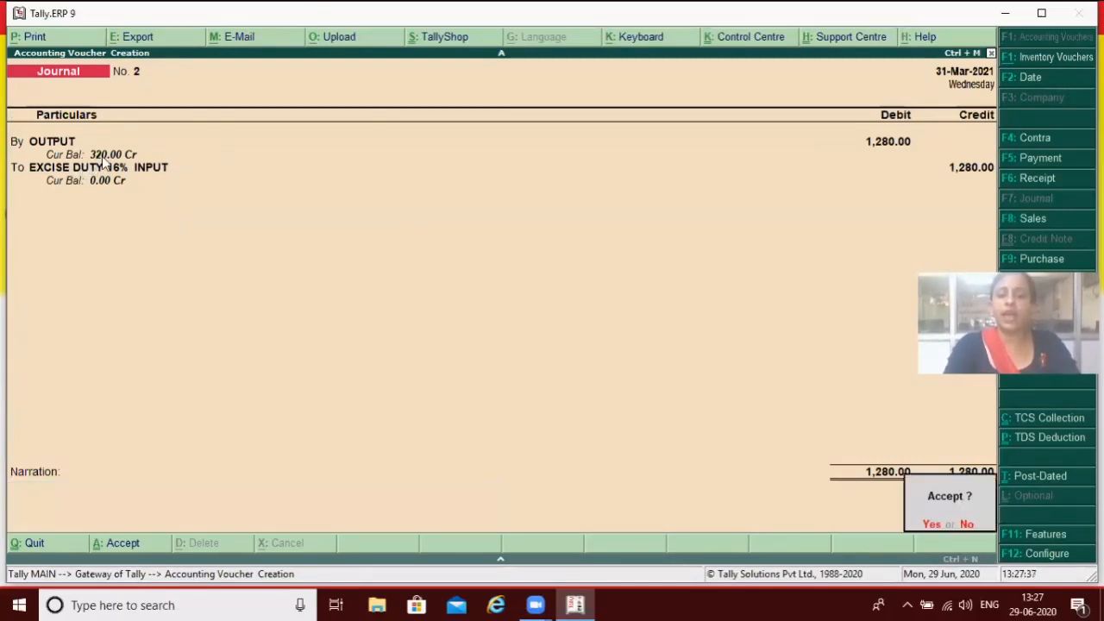
key("Return")
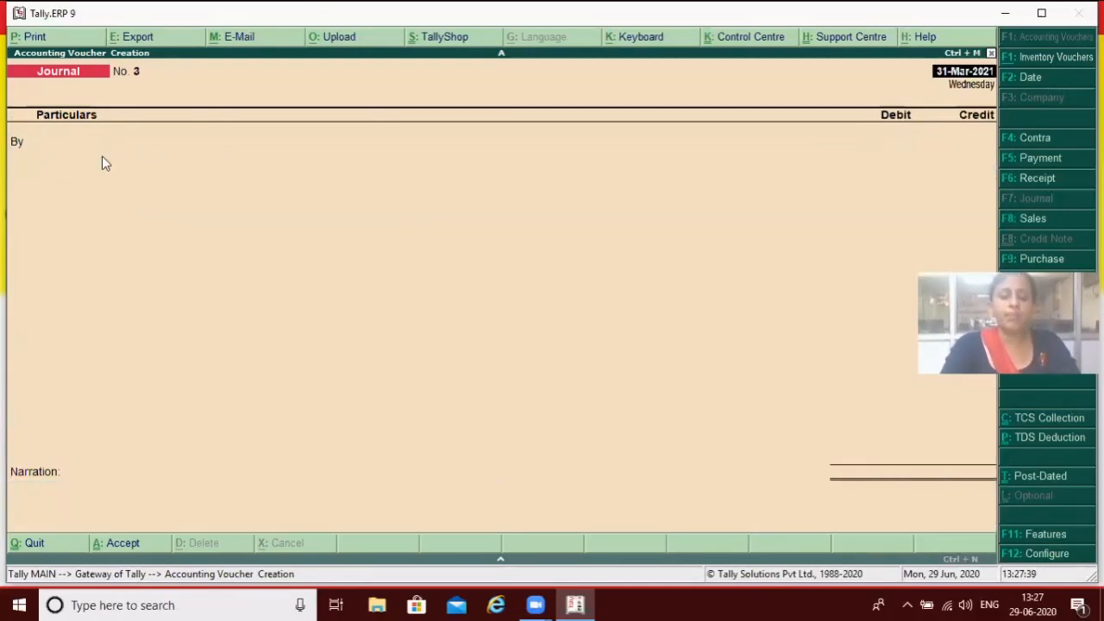
Step: Start a payment voucher and debit the OUTPUT ledger with 320
key("F5")
key("Return")
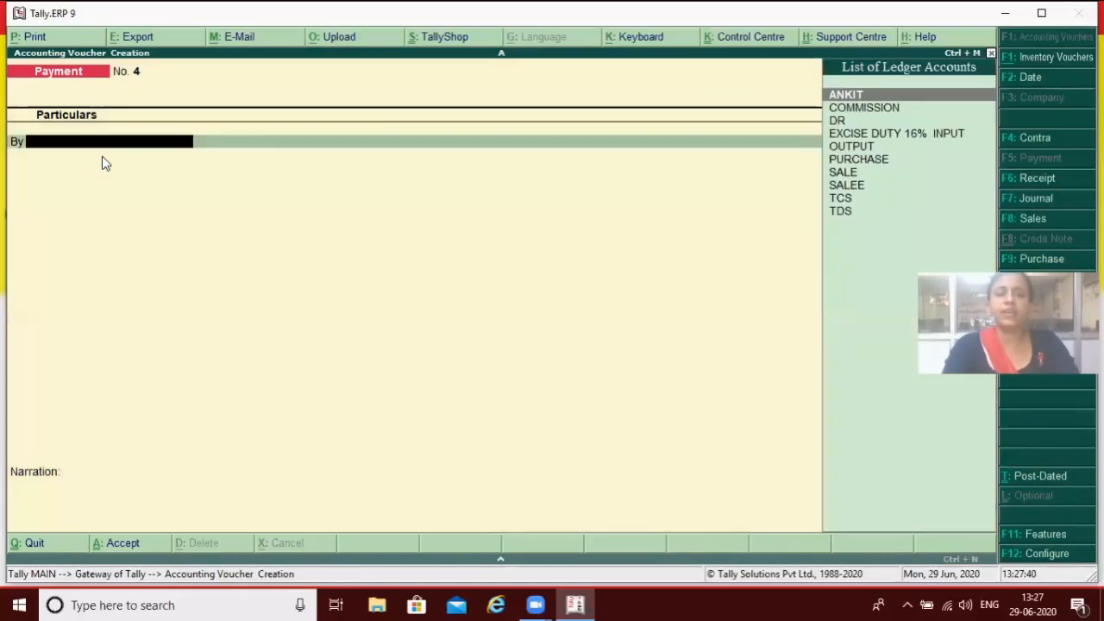
key("Down")
key("Down")
key("Down")
key("Down")
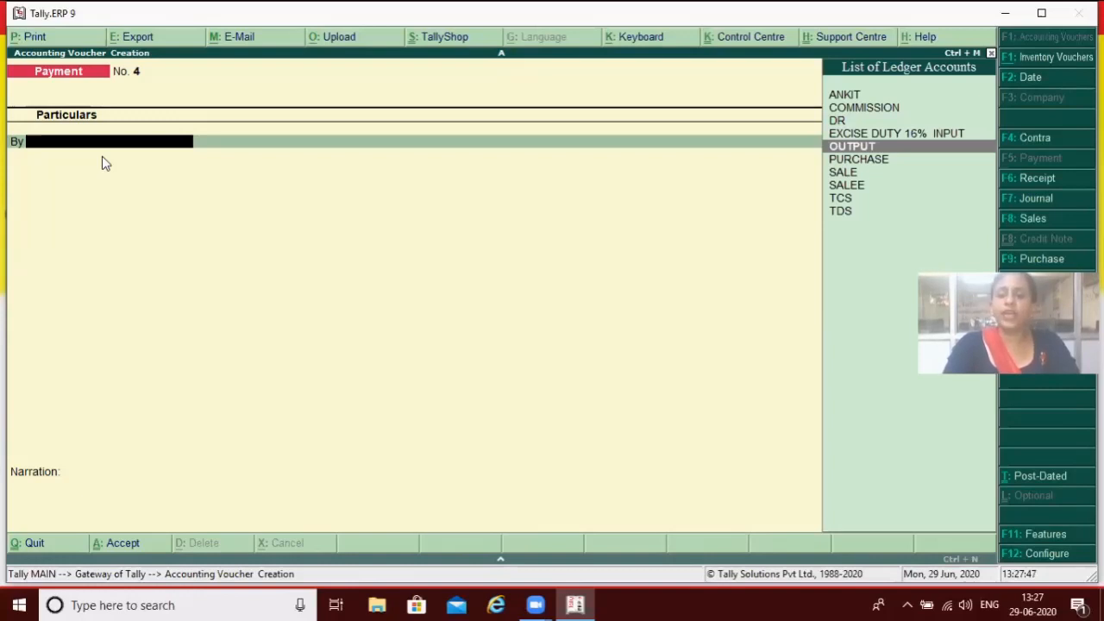
key("Return")
type("320")
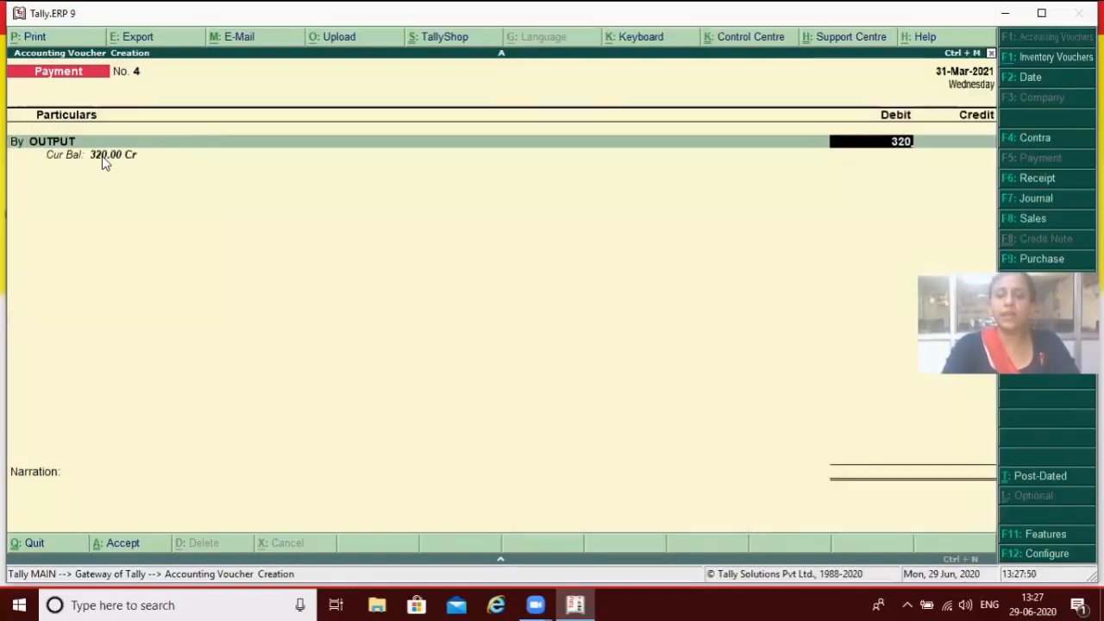
key("Return")
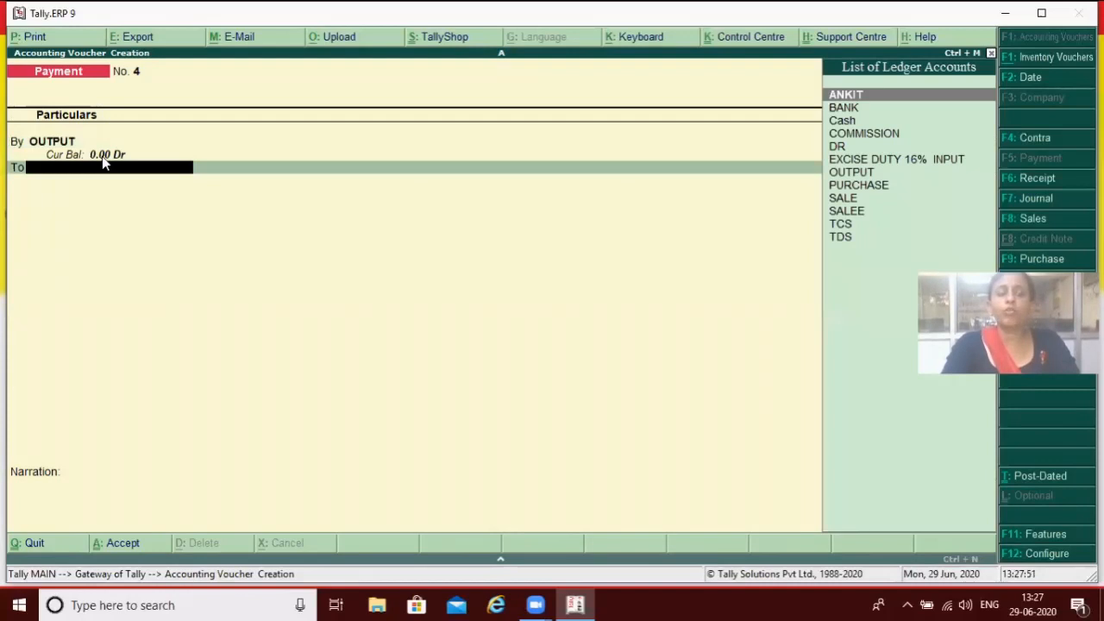
Step: Credit BANK with 320, save the payment voucher without a narration and leave voucher entry
type("b")
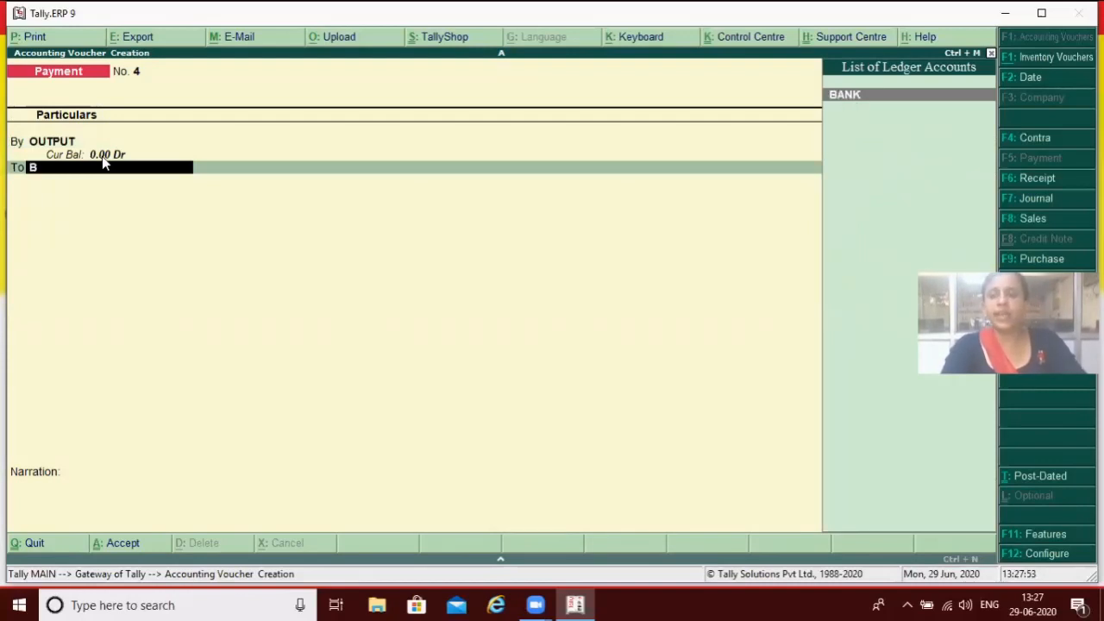
key("Return")
key("Return")
key("Return")
key("Return")
key("Return")
key("Return")
key("Return")
key("Return")
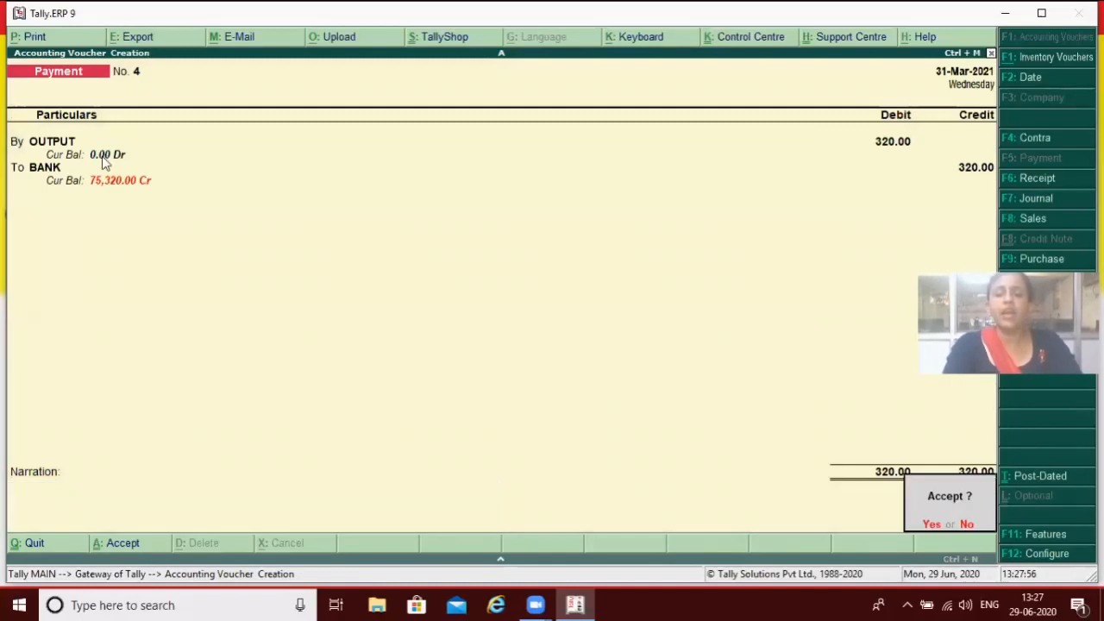
key("Return")
key("Escape")
key("Return")
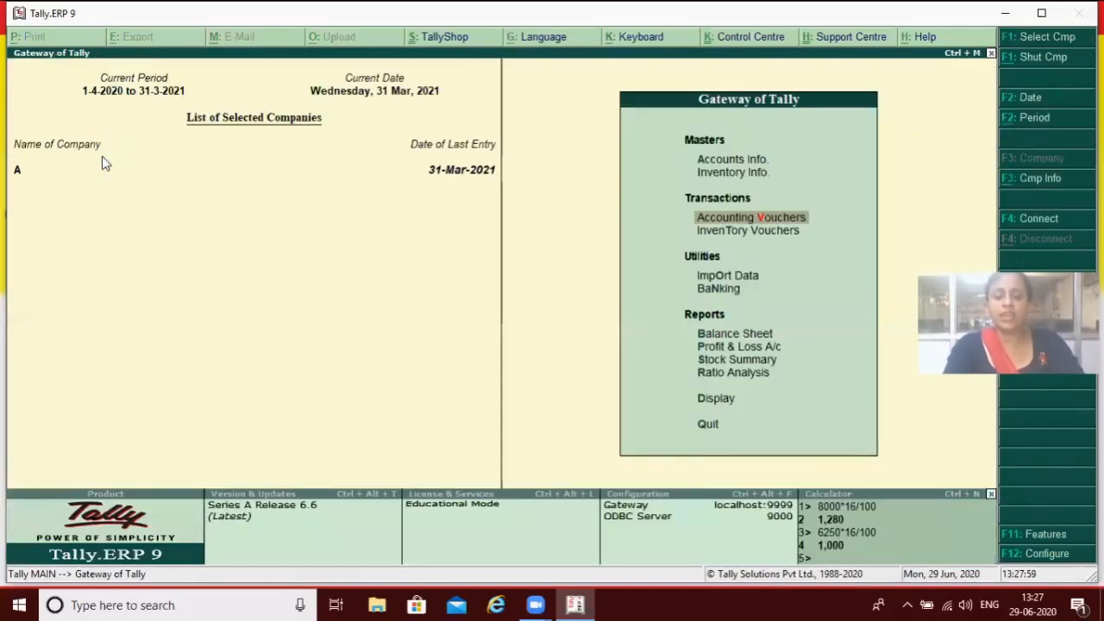
Step: Examine the Duties & Taxes group under Current Liabilities in the Balance Sheet, then return to the Gateway of Tally
key("b")
key("Down")
key("Down")
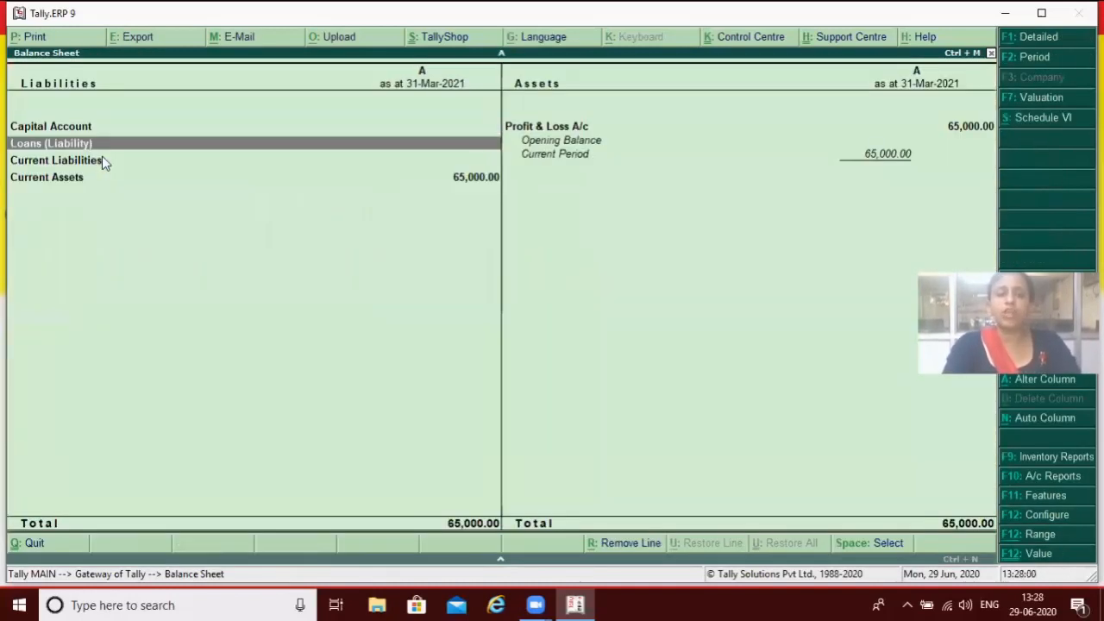
key("Return")
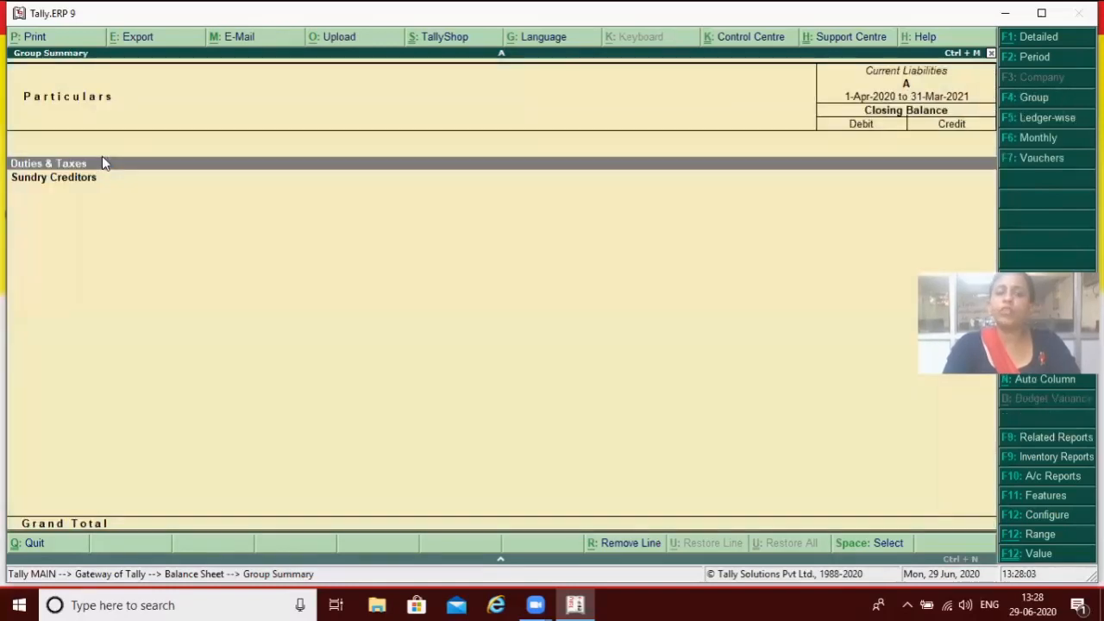
key("Return")
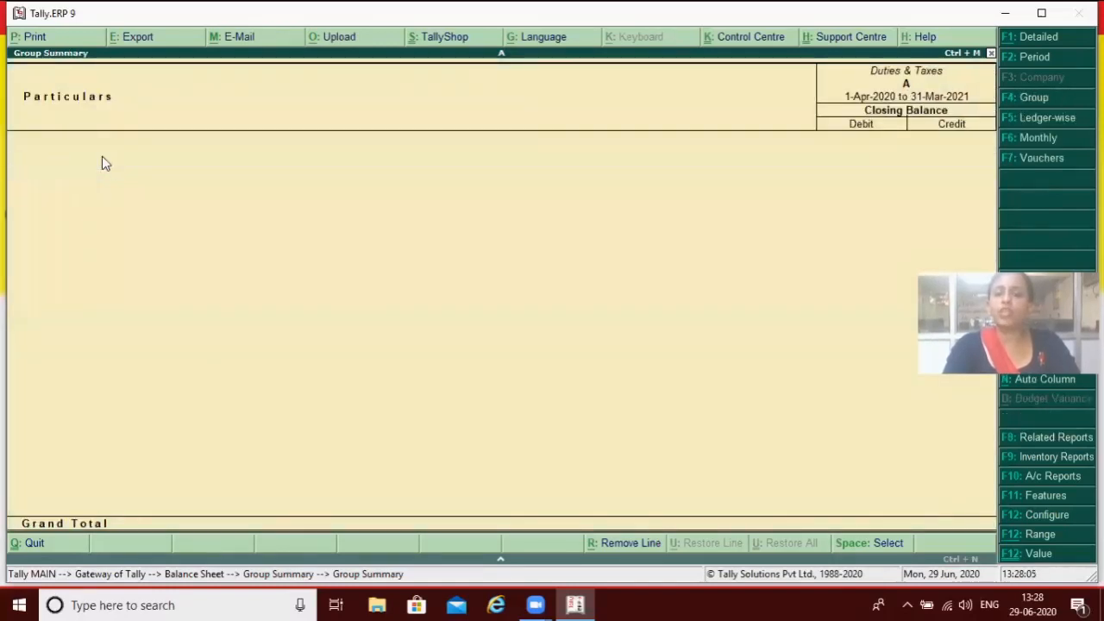
key("Escape")
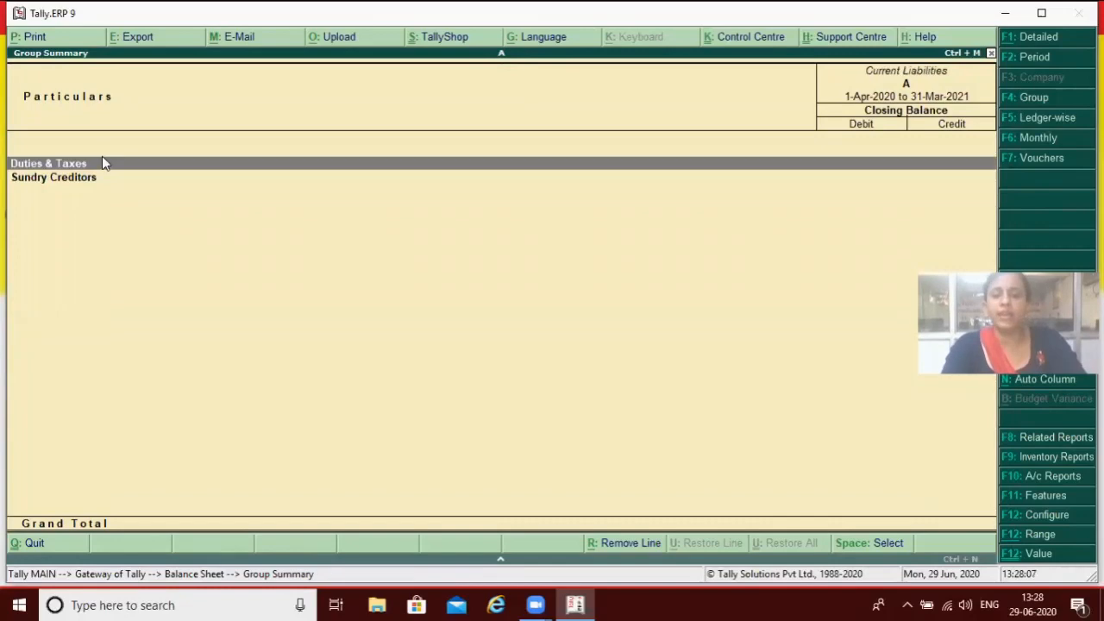
key("Escape")
key("Escape")
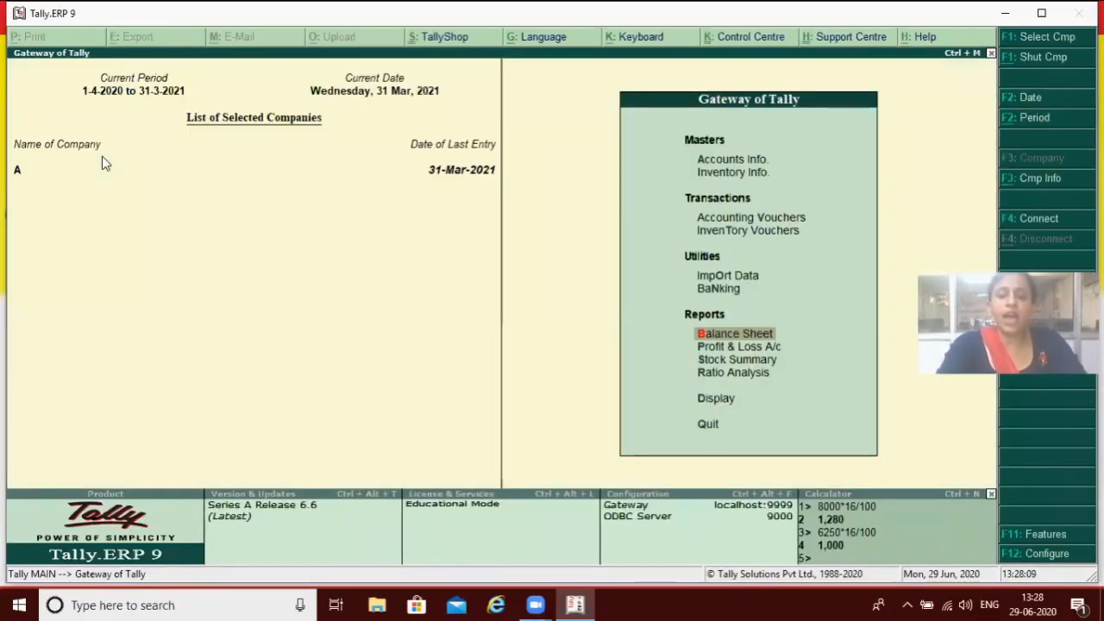
Step: Review the company's Statutory & Taxation features, including the excise, TDS and TCS options, and accept them without edits
key("F11")
key("Down")
key("Down")
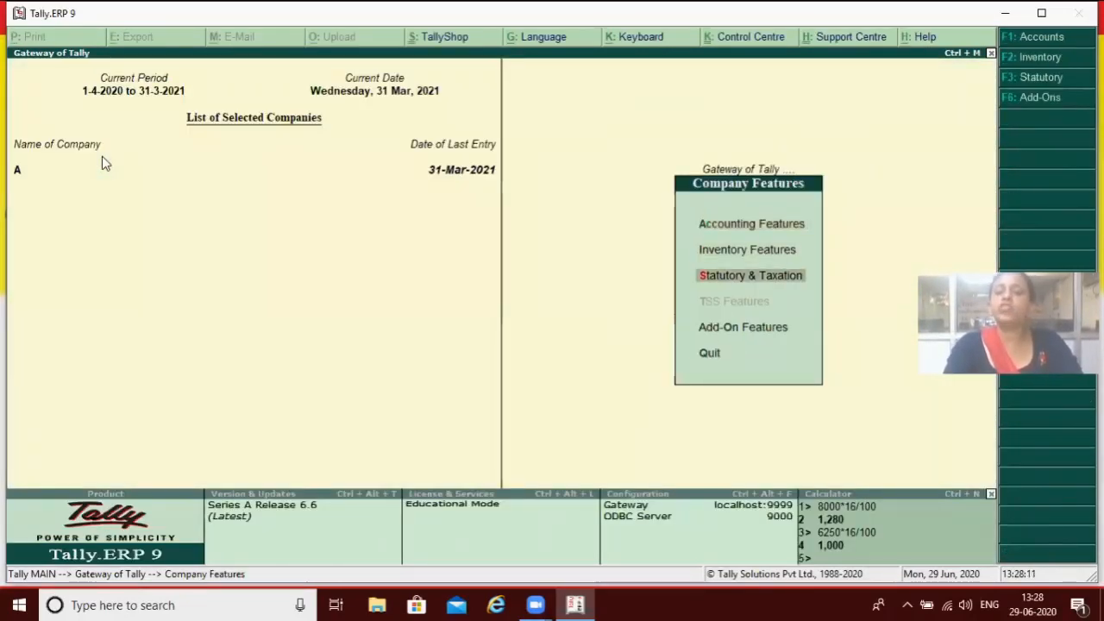
key("Return")
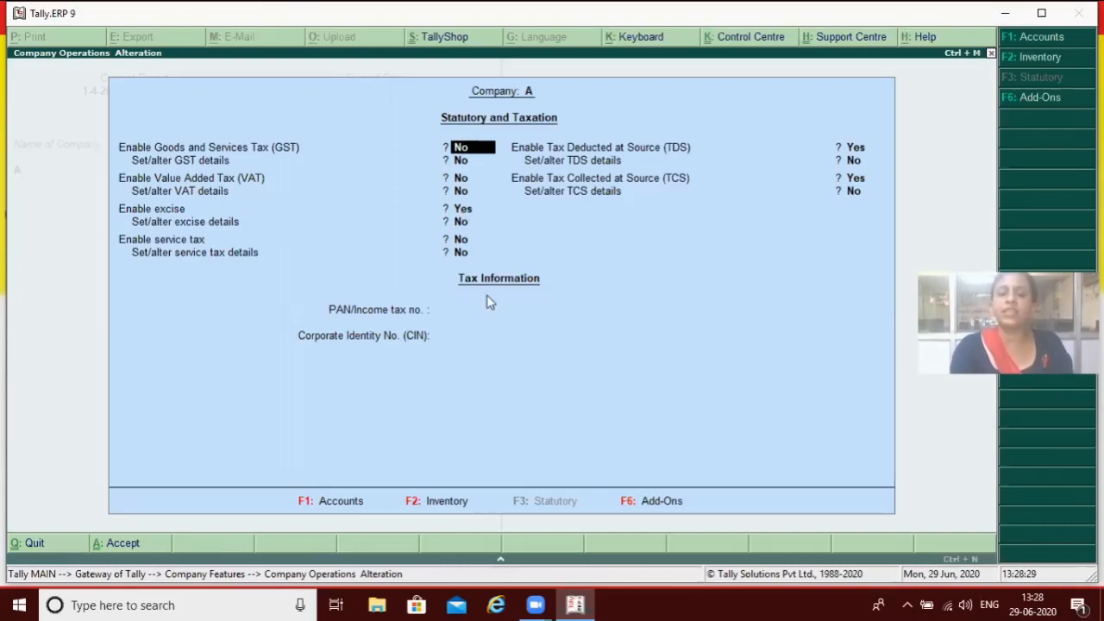
key("ctrl+a")
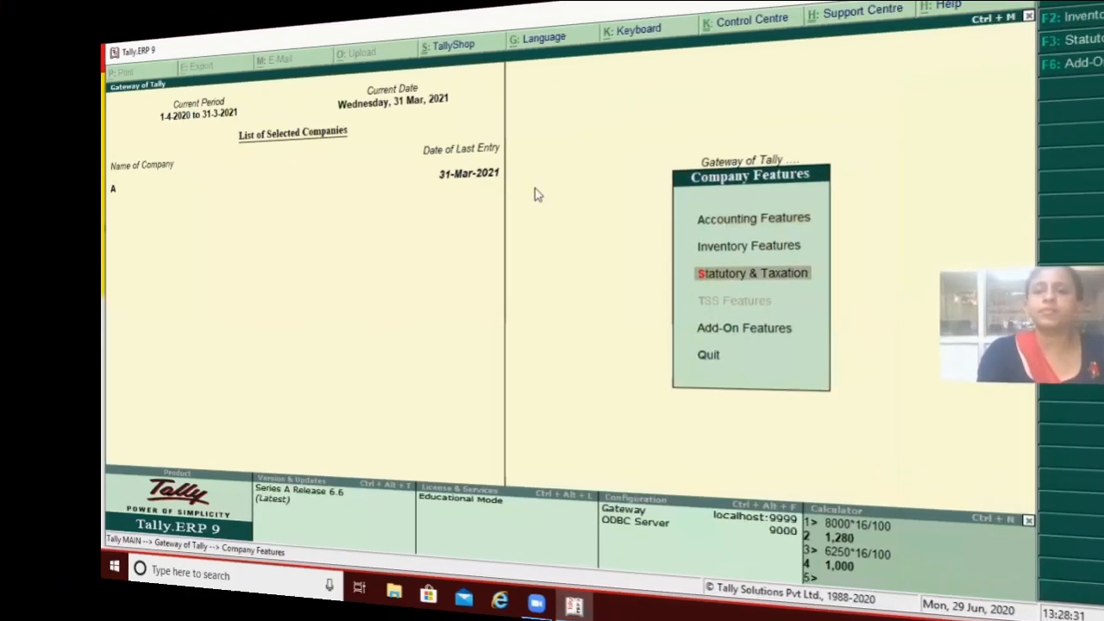